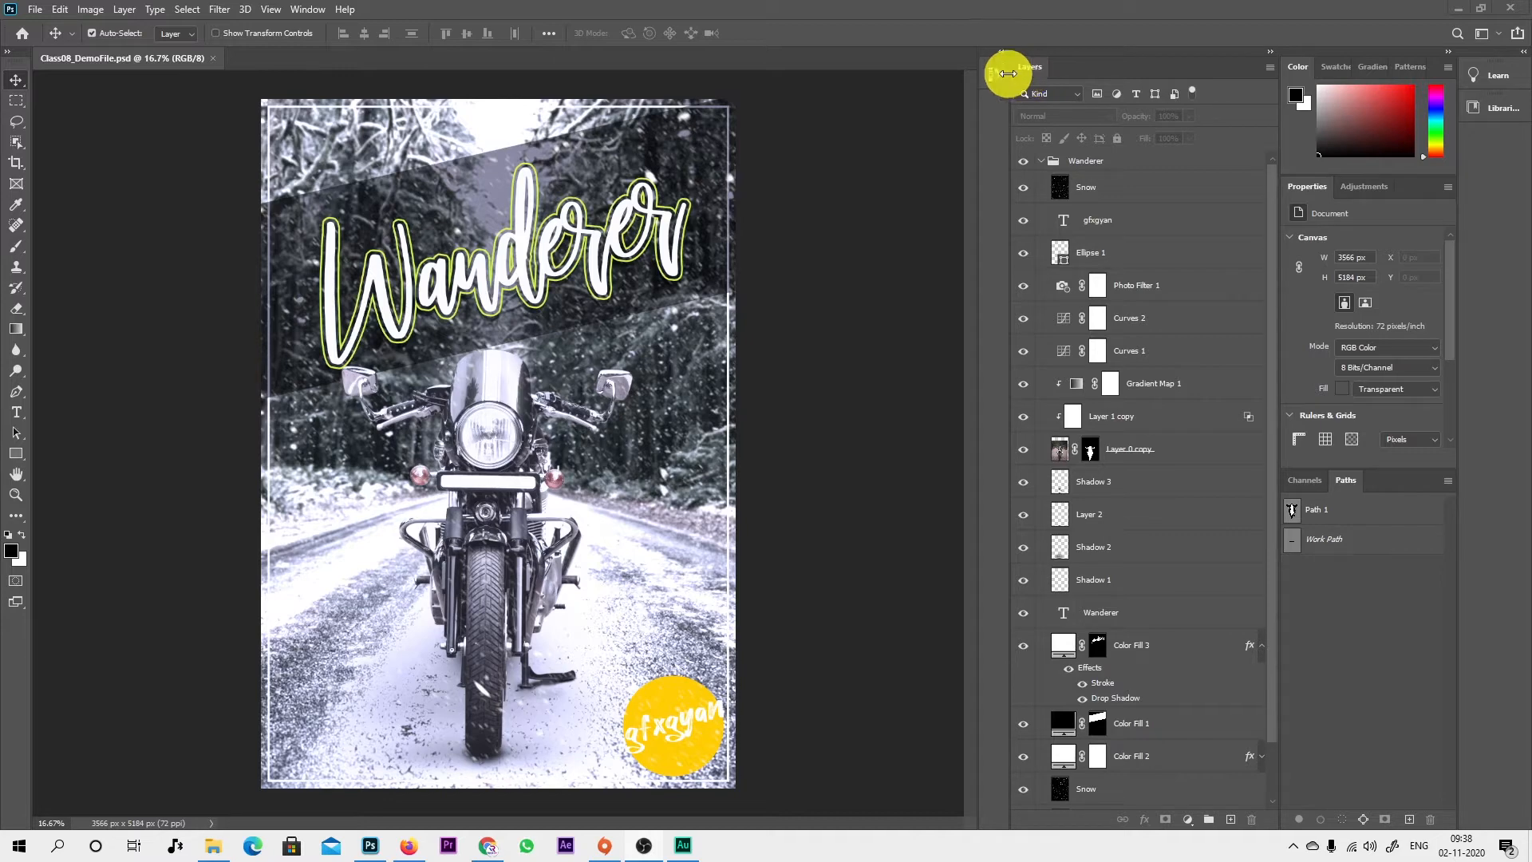
Step: Dock the Layers panel directly beside the column holding the Color and Properties panels
drag(1032, 63, 1245, 171)
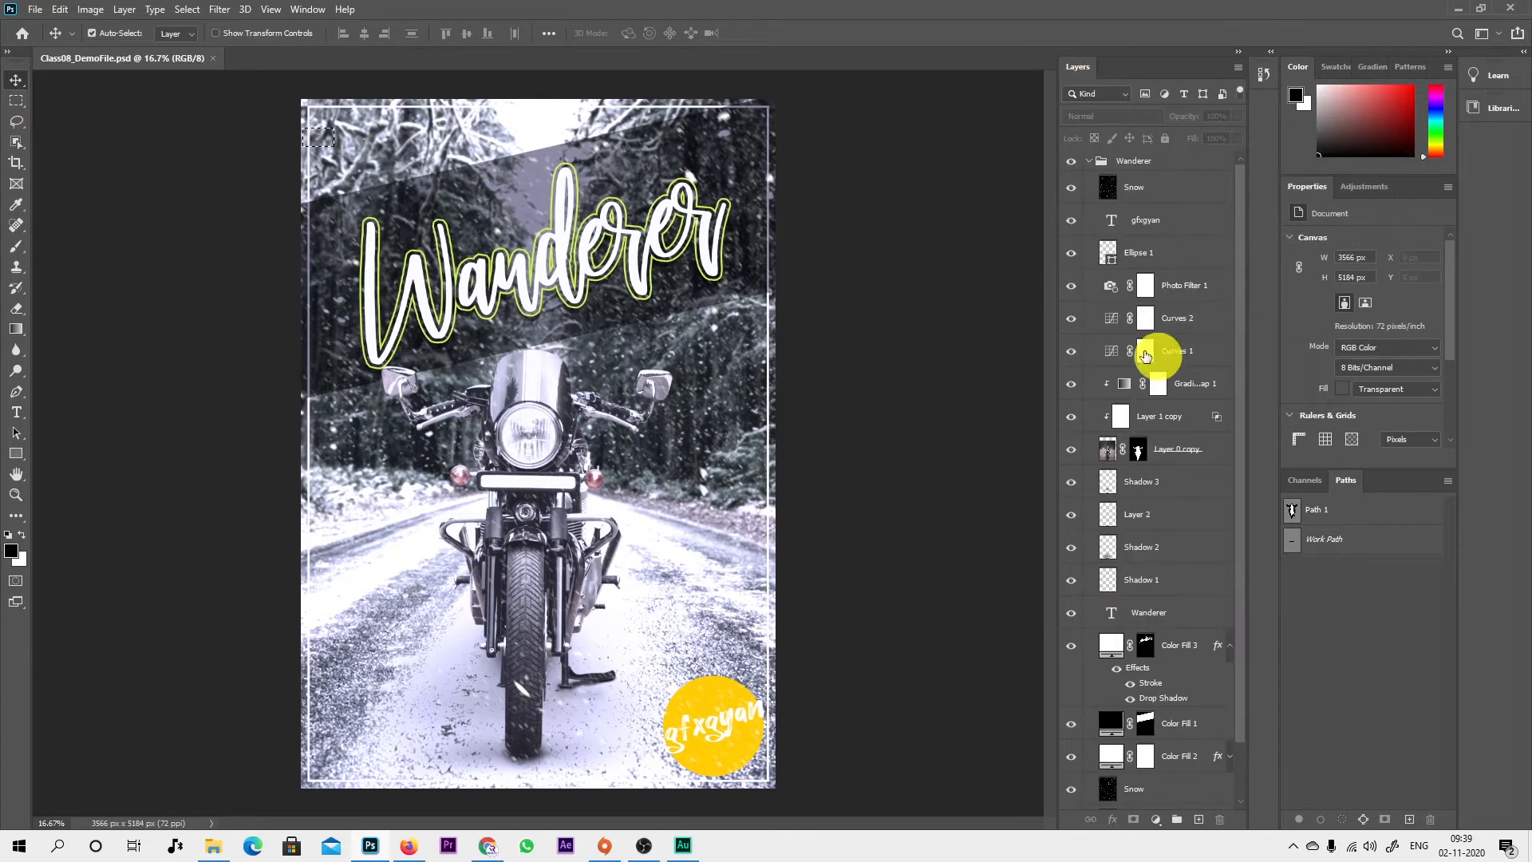
scroll(1190, 458, down, 1)
drag(1067, 61, 1267, 301)
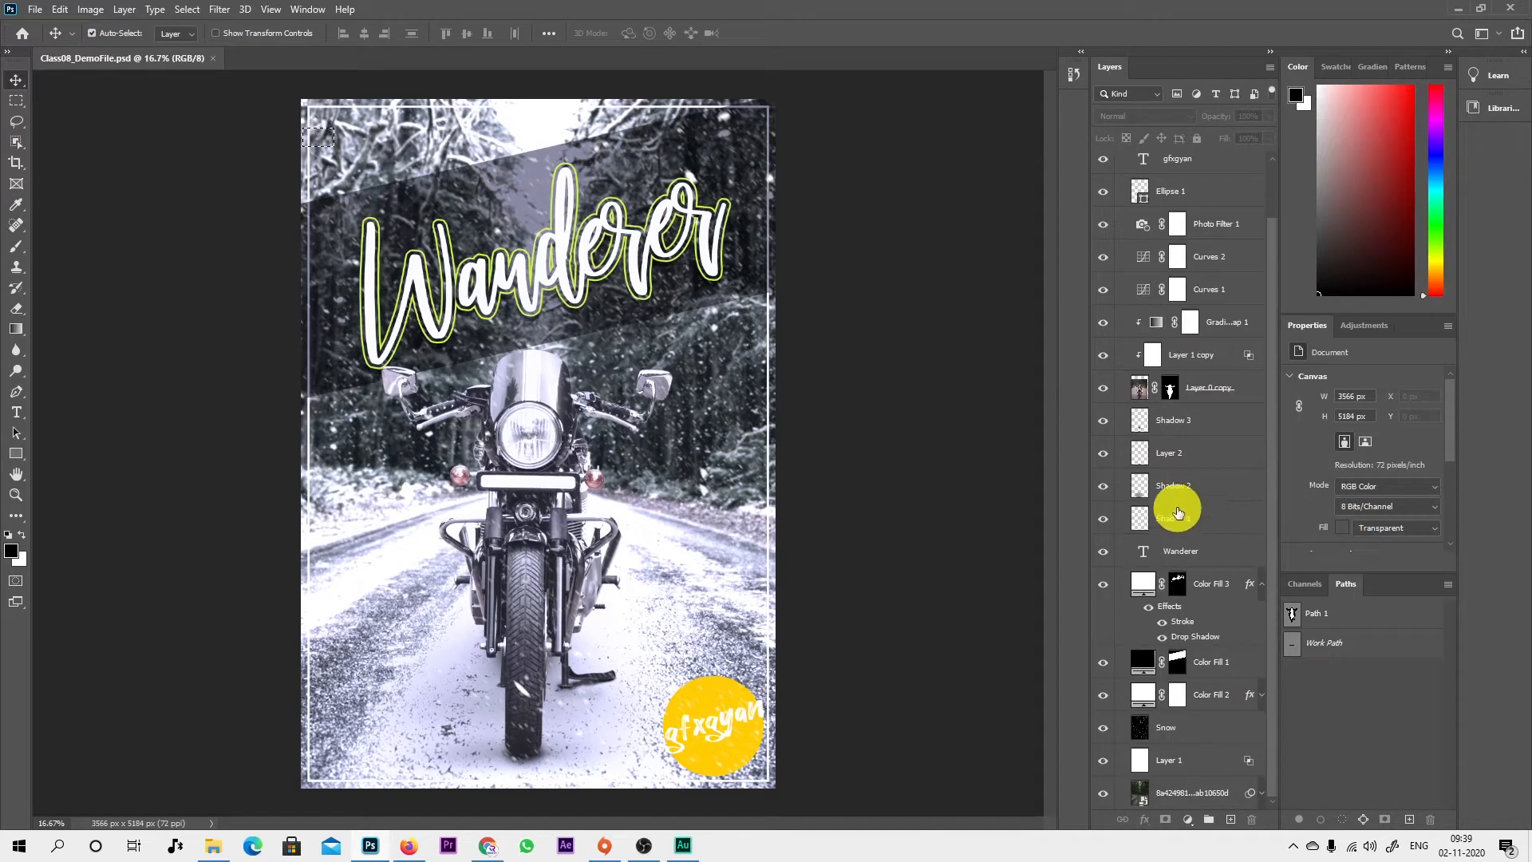
Step: Undock the Layers panel into a floating window and close it
drag(1112, 71, 972, 212)
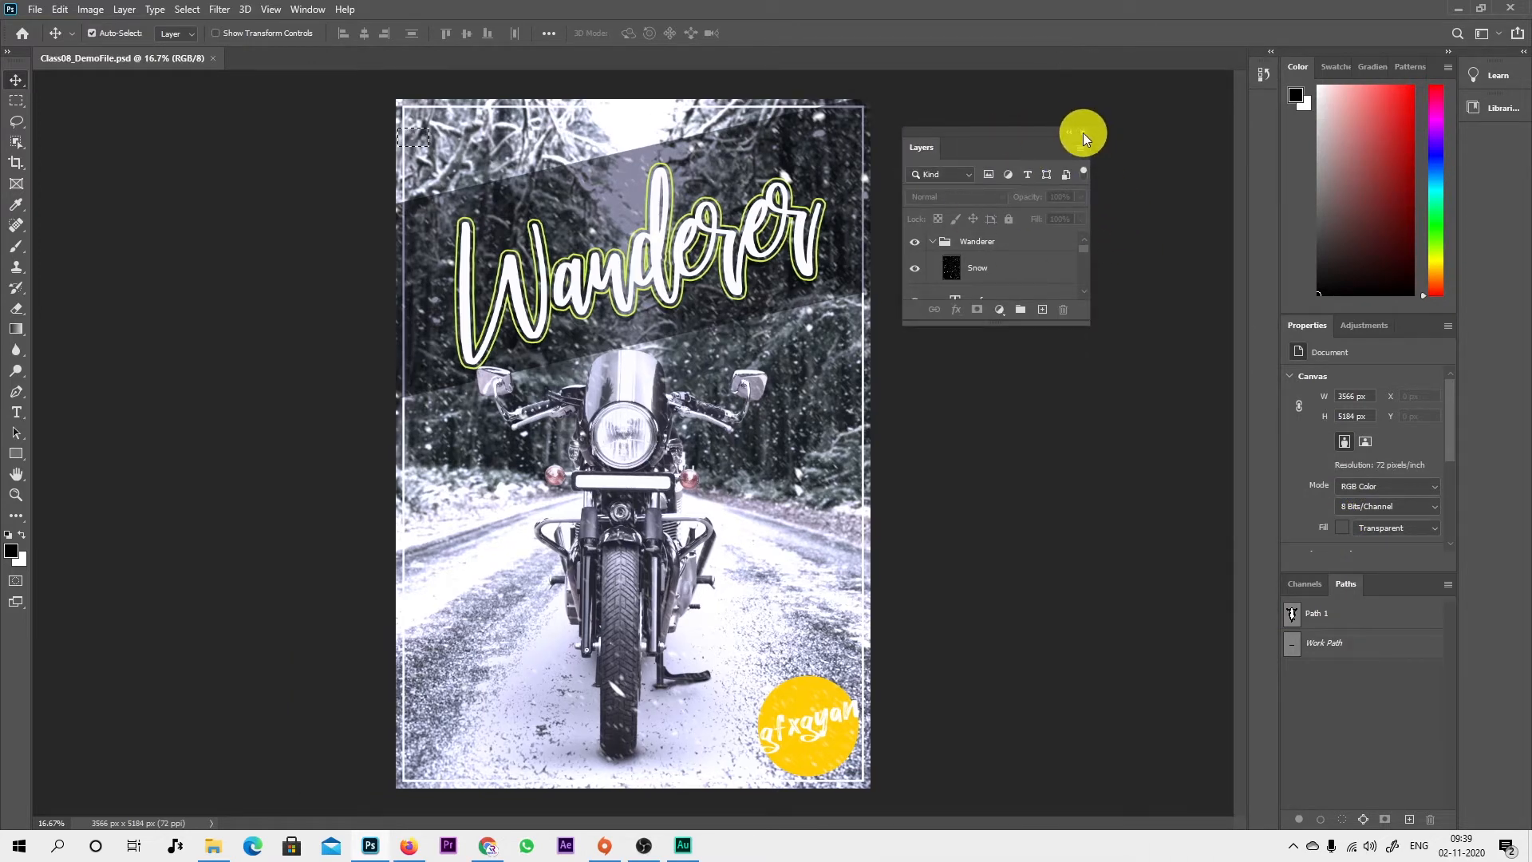
click(1083, 133)
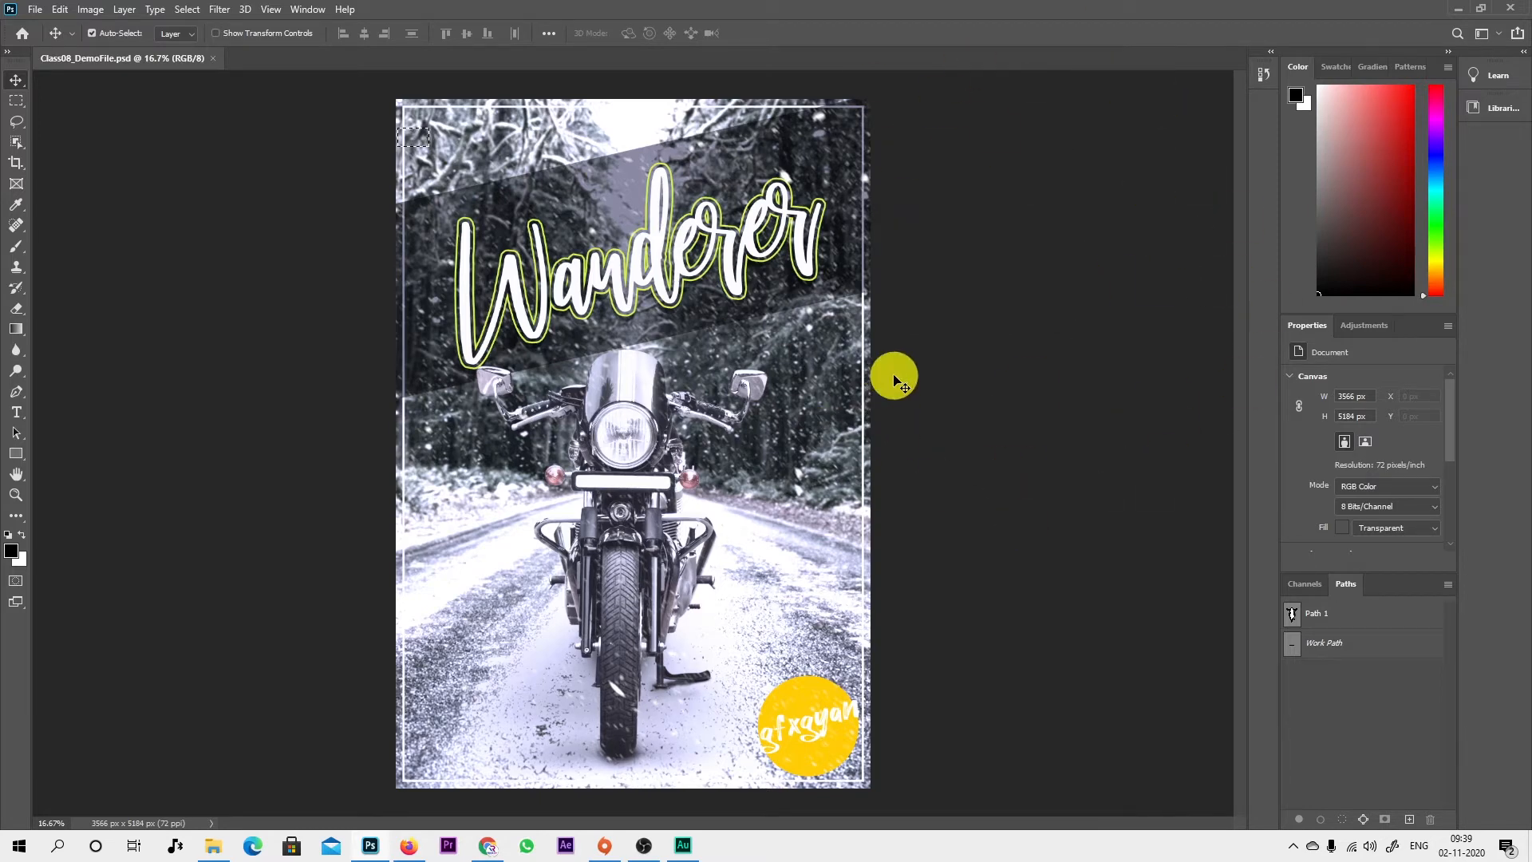
Step: Reopen the Layers panel and dock it as a full-height column beside the collapsed panel icons
click(311, 10)
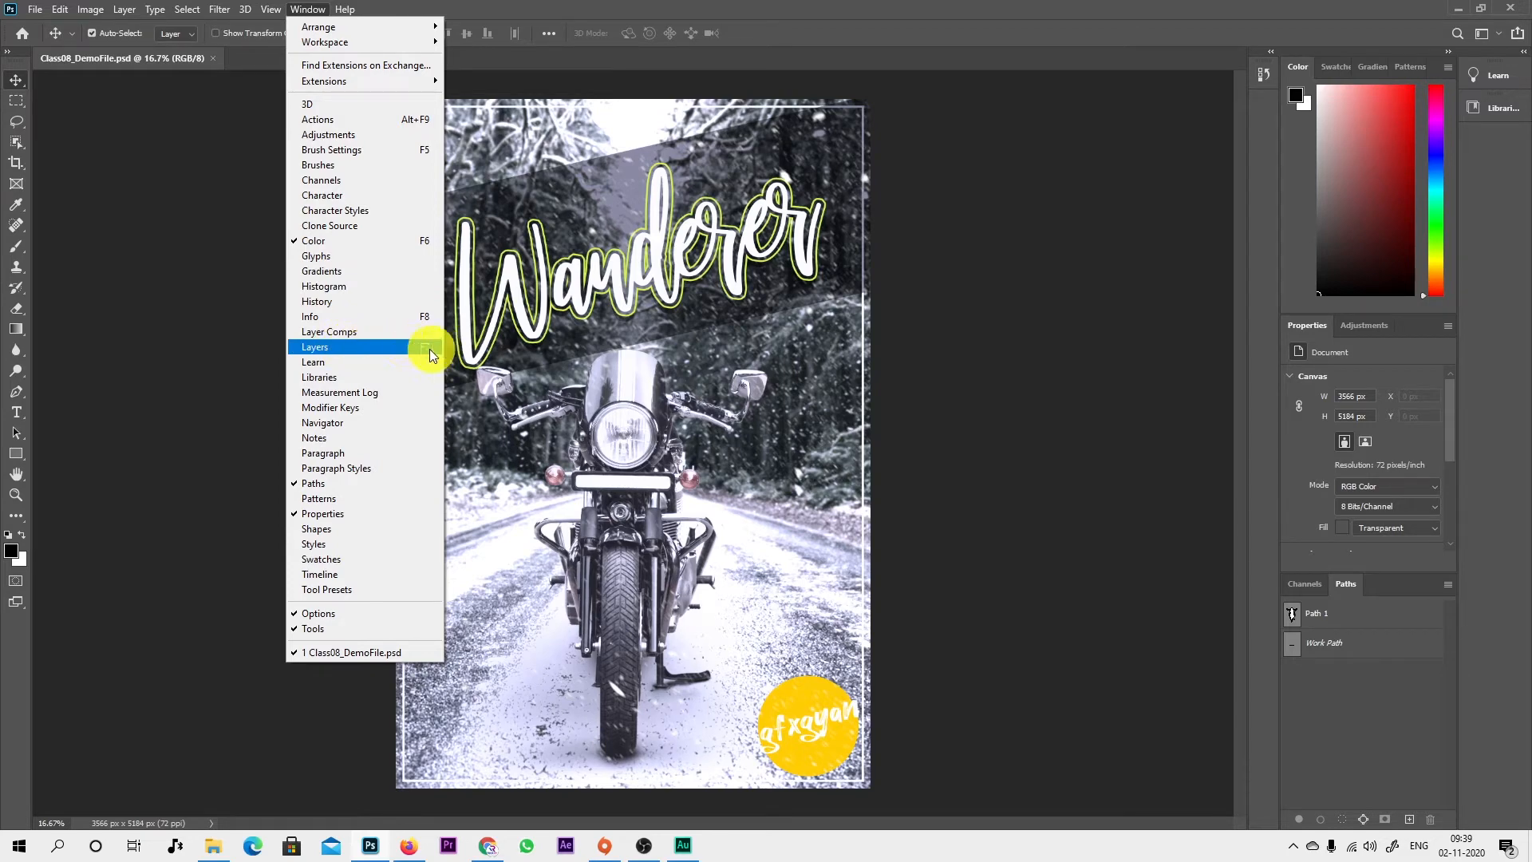
click(372, 348)
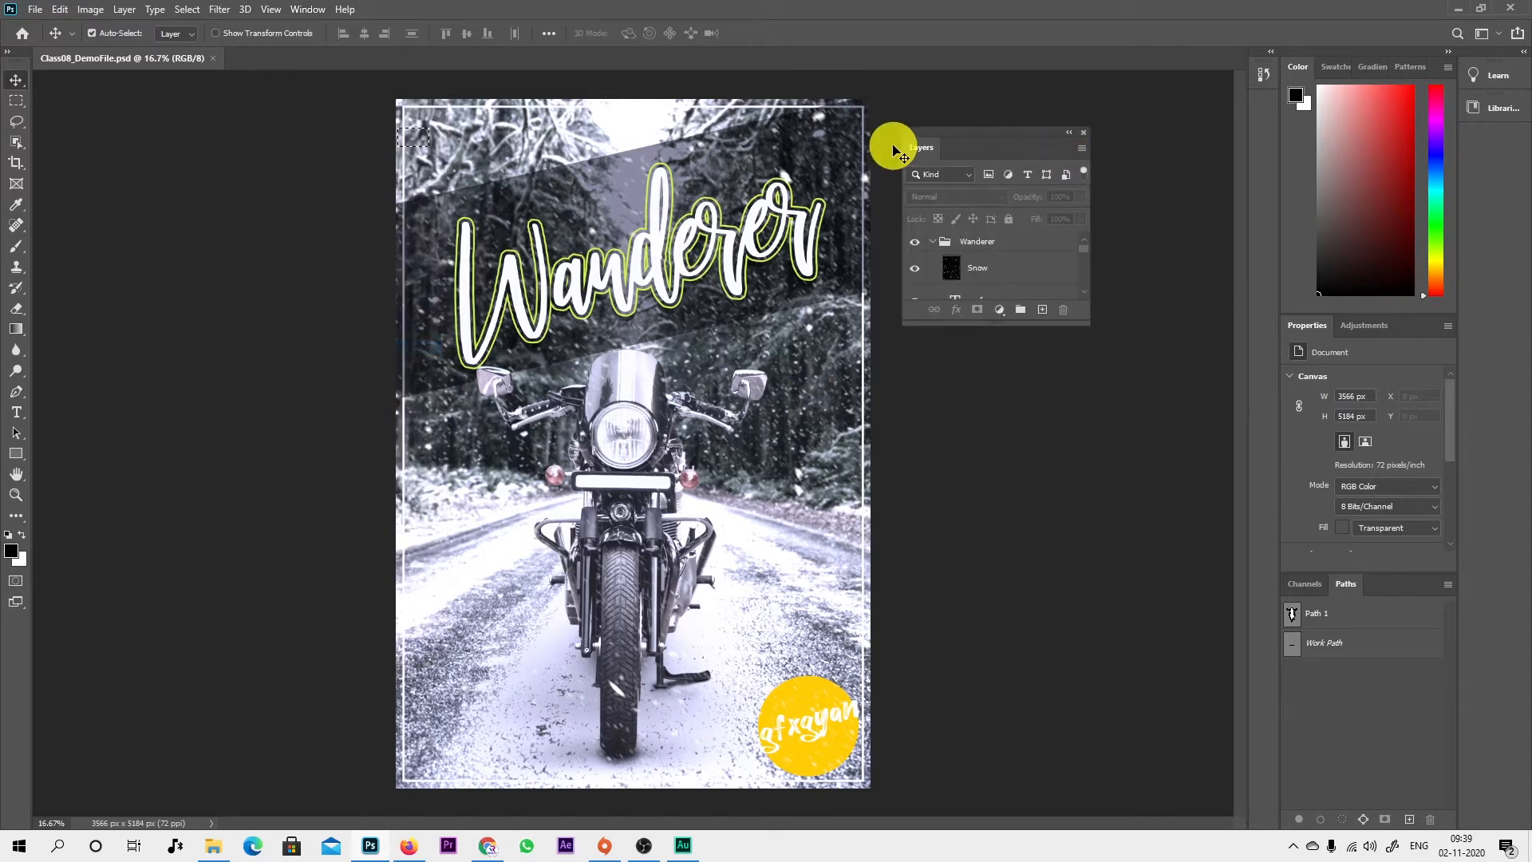
drag(922, 148, 1245, 231)
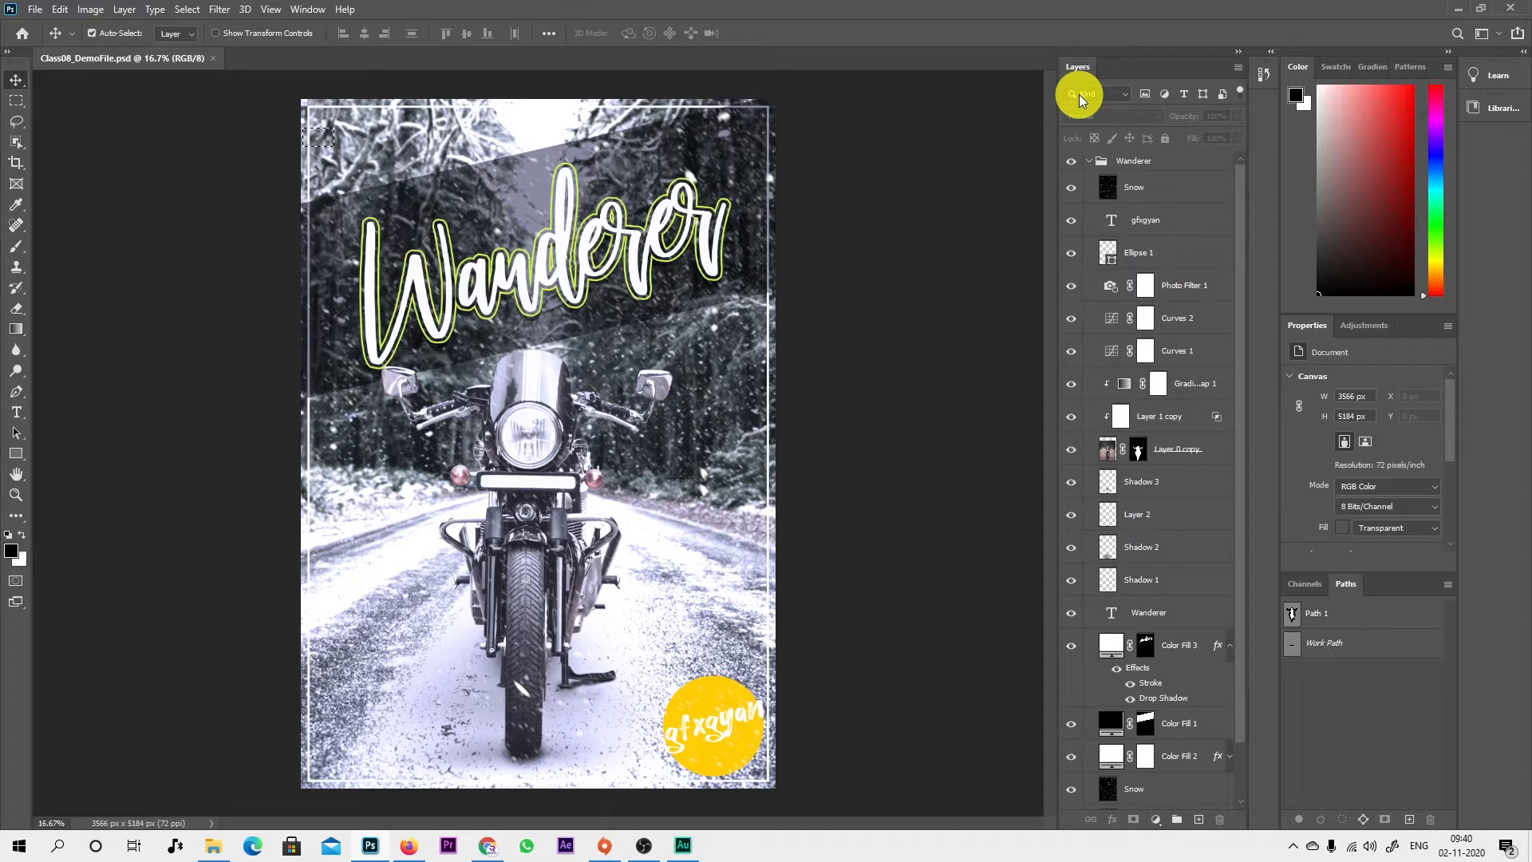
Step: Filter the layer list by pixel layers and by adjustment layers, clearing each filter after viewing it
click(1147, 94)
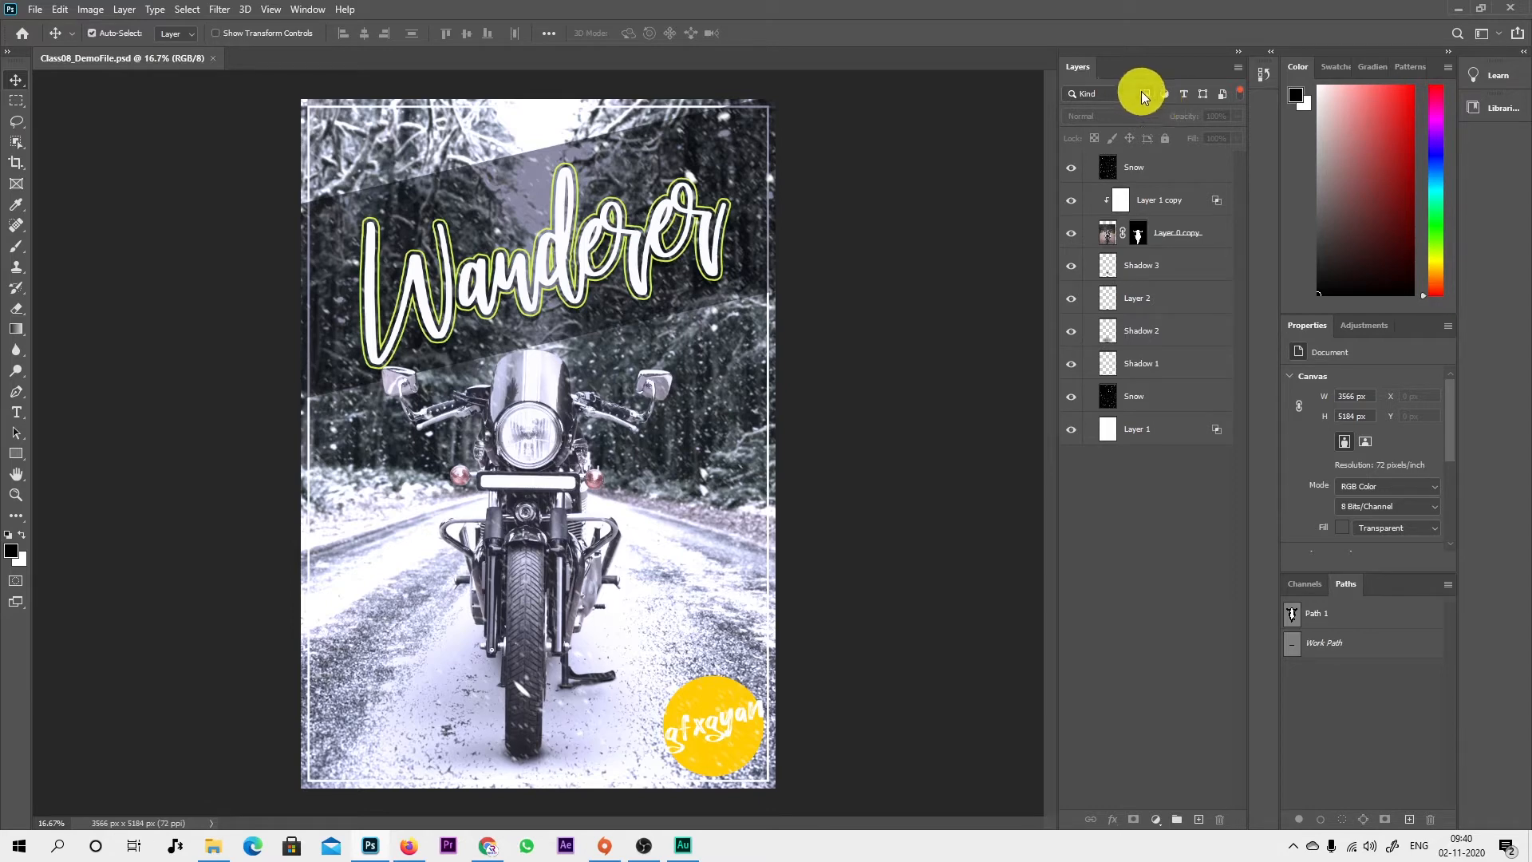
click(1144, 94)
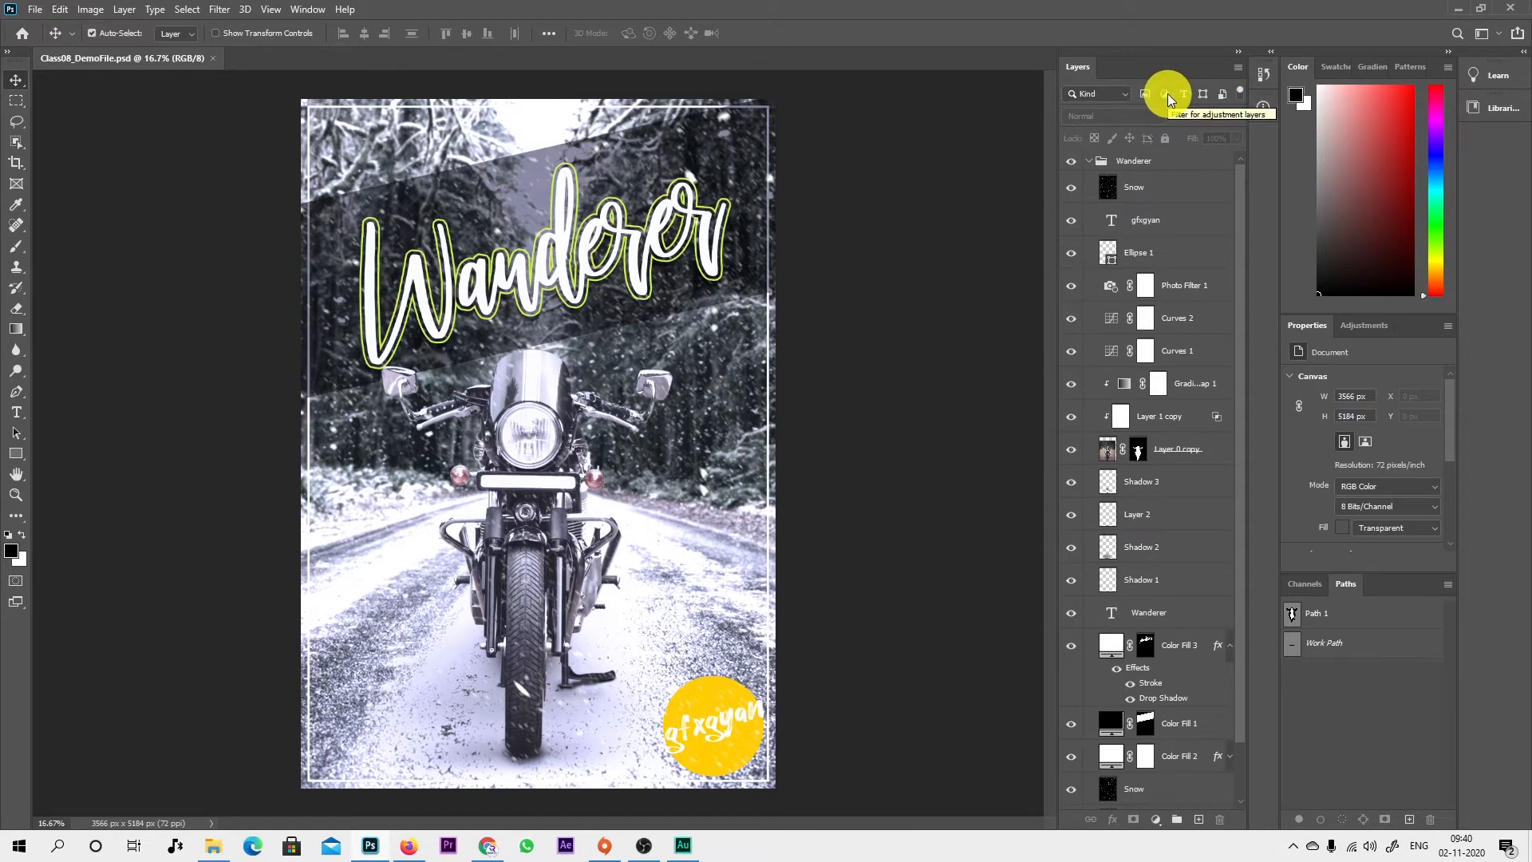
click(1166, 94)
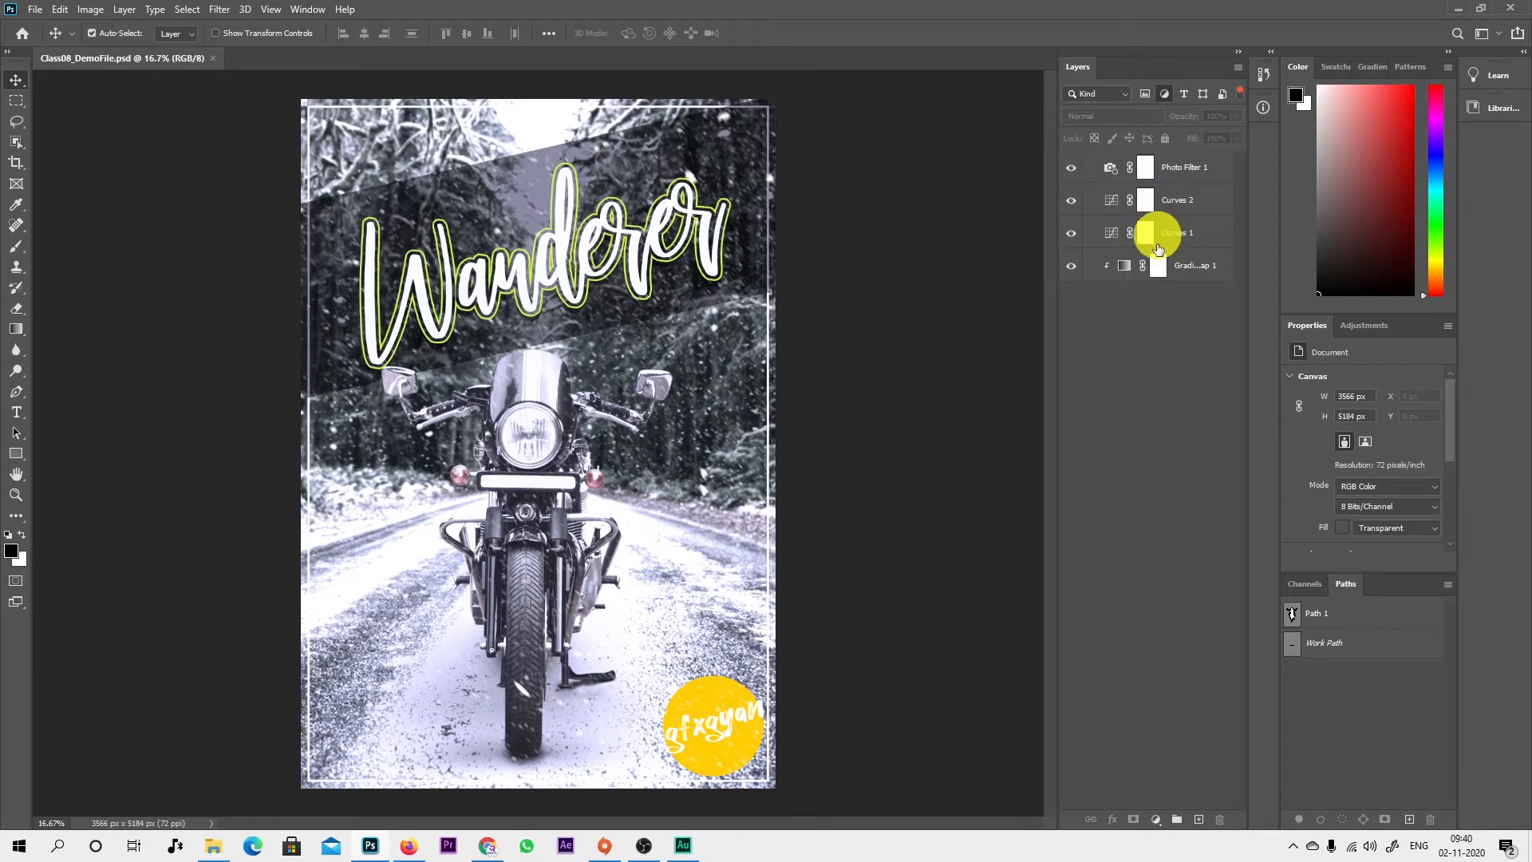
click(1170, 94)
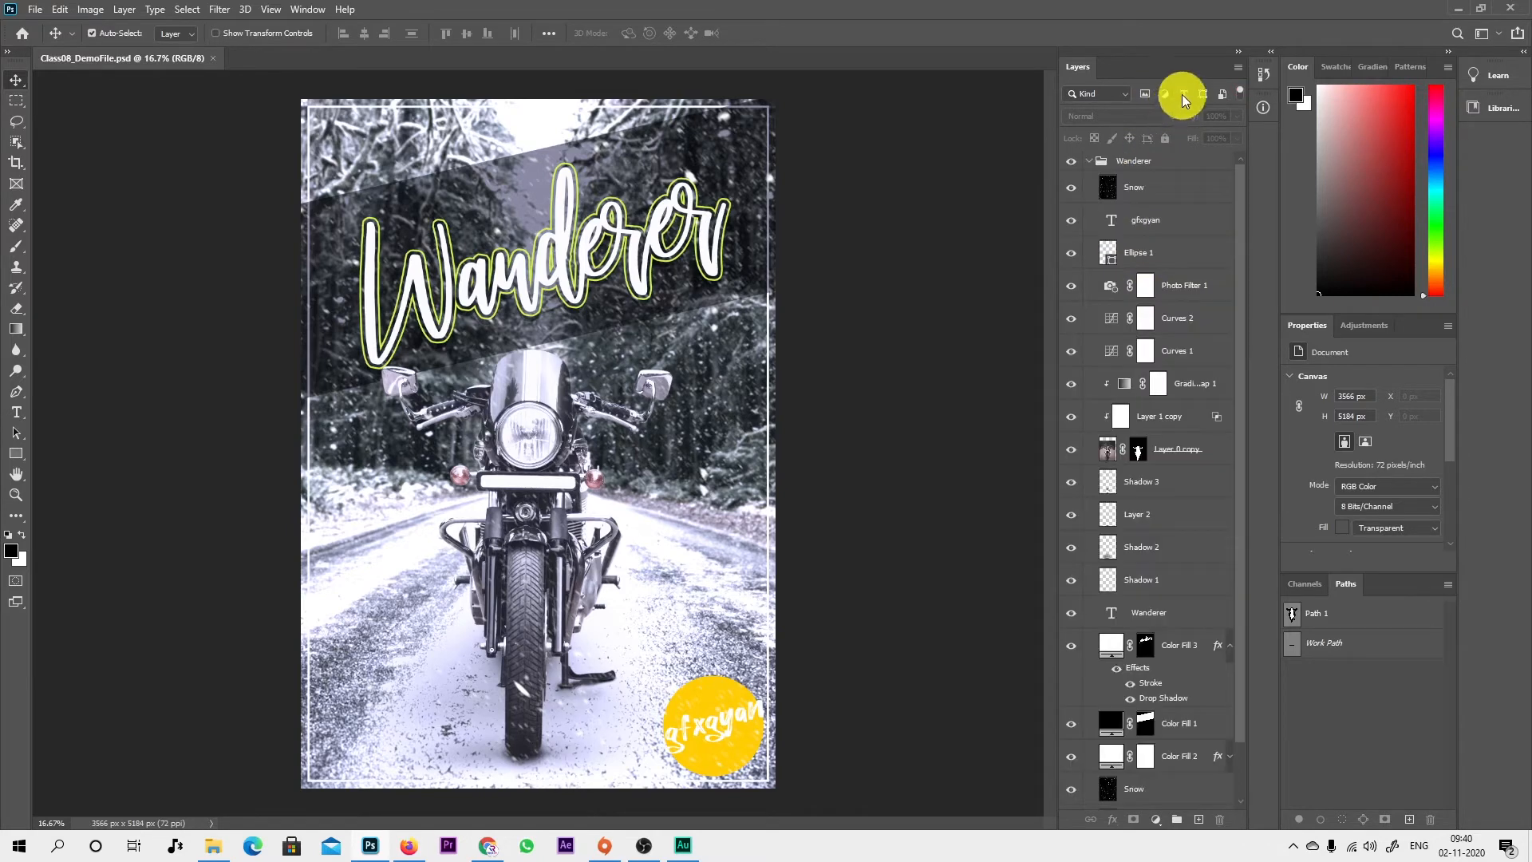
Step: Filter the layer list by type layers and by shape layers, clearing each filter after viewing it
click(1182, 94)
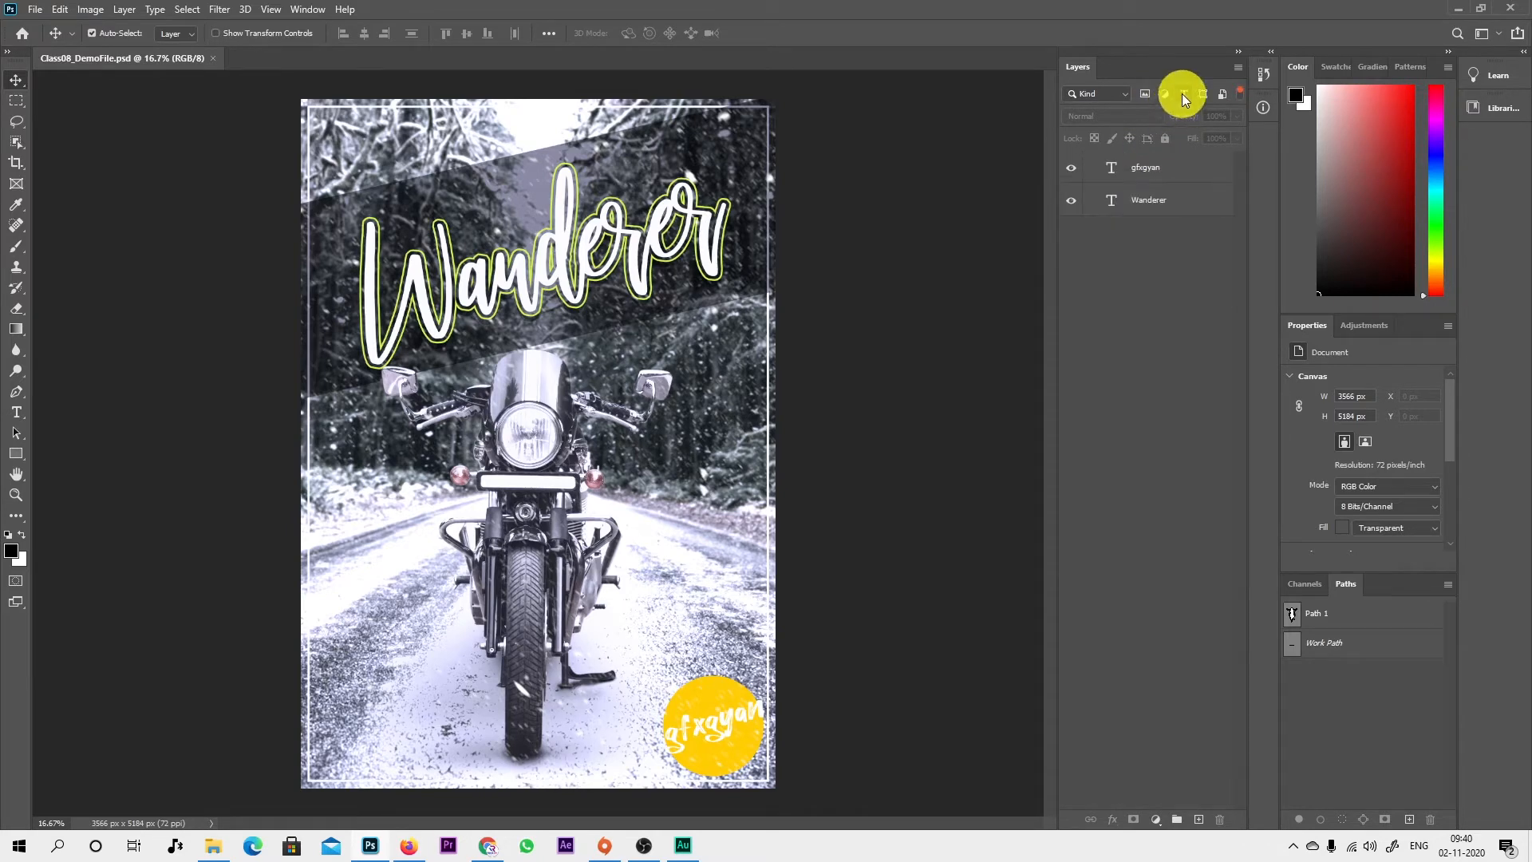
click(1184, 95)
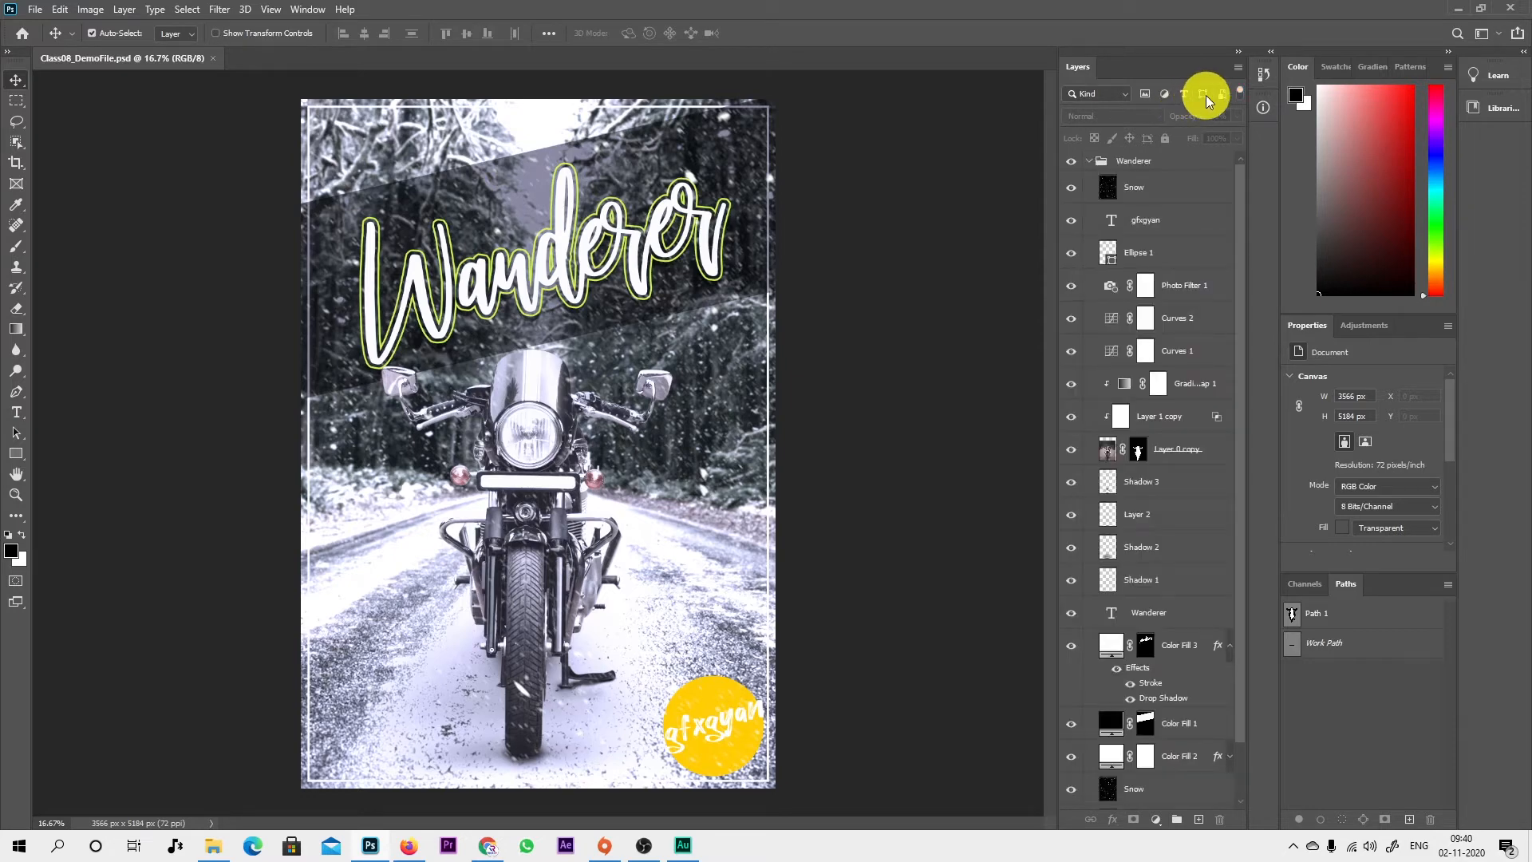
click(1205, 94)
click(1205, 94)
Step: Filter the layer list to show only smart objects, and clear that filter
click(1225, 95)
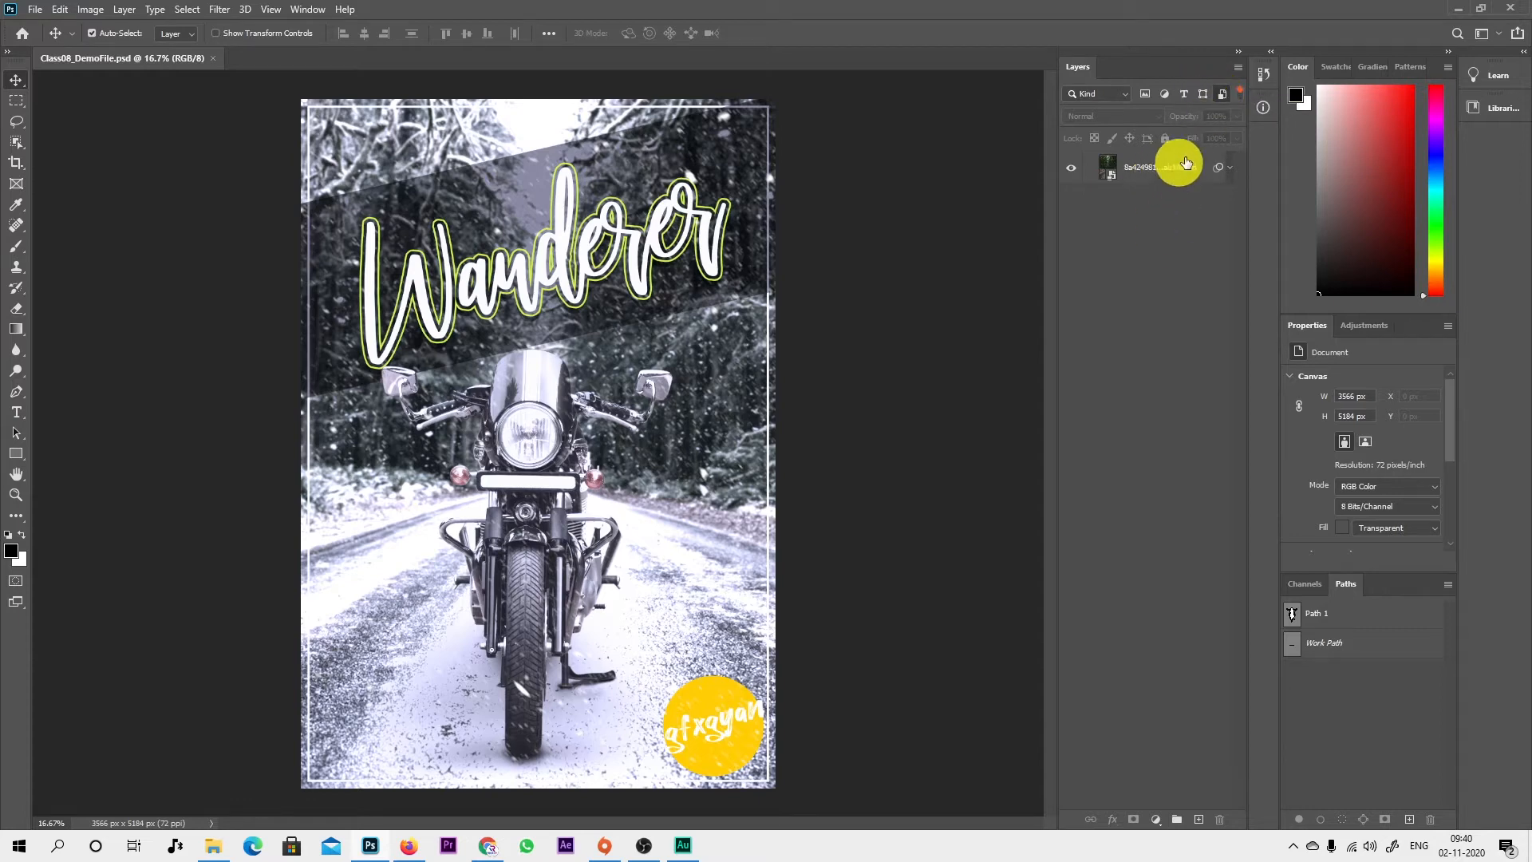
click(1221, 94)
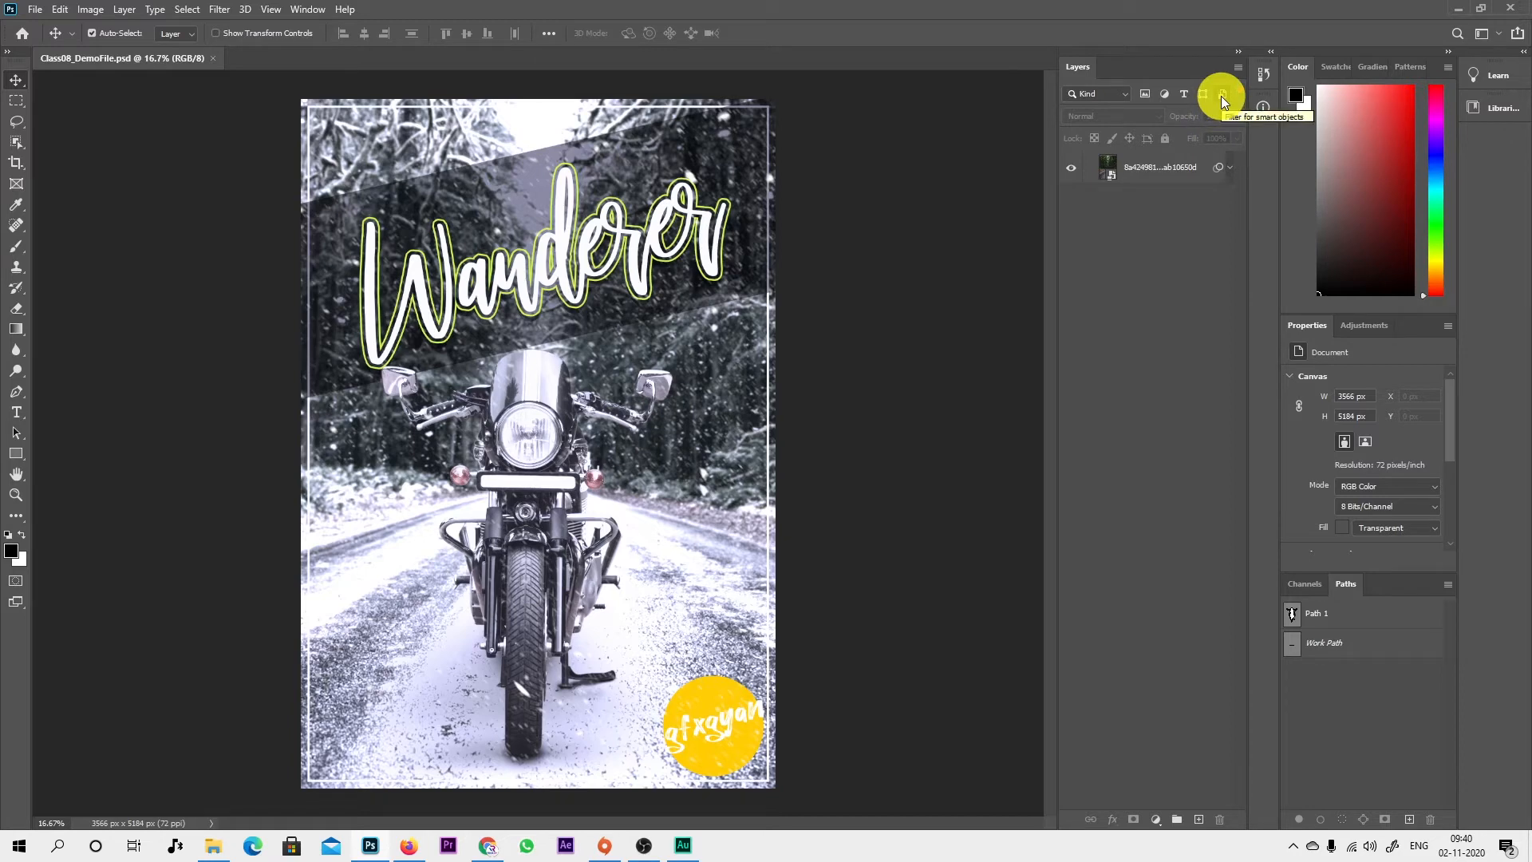
click(1222, 95)
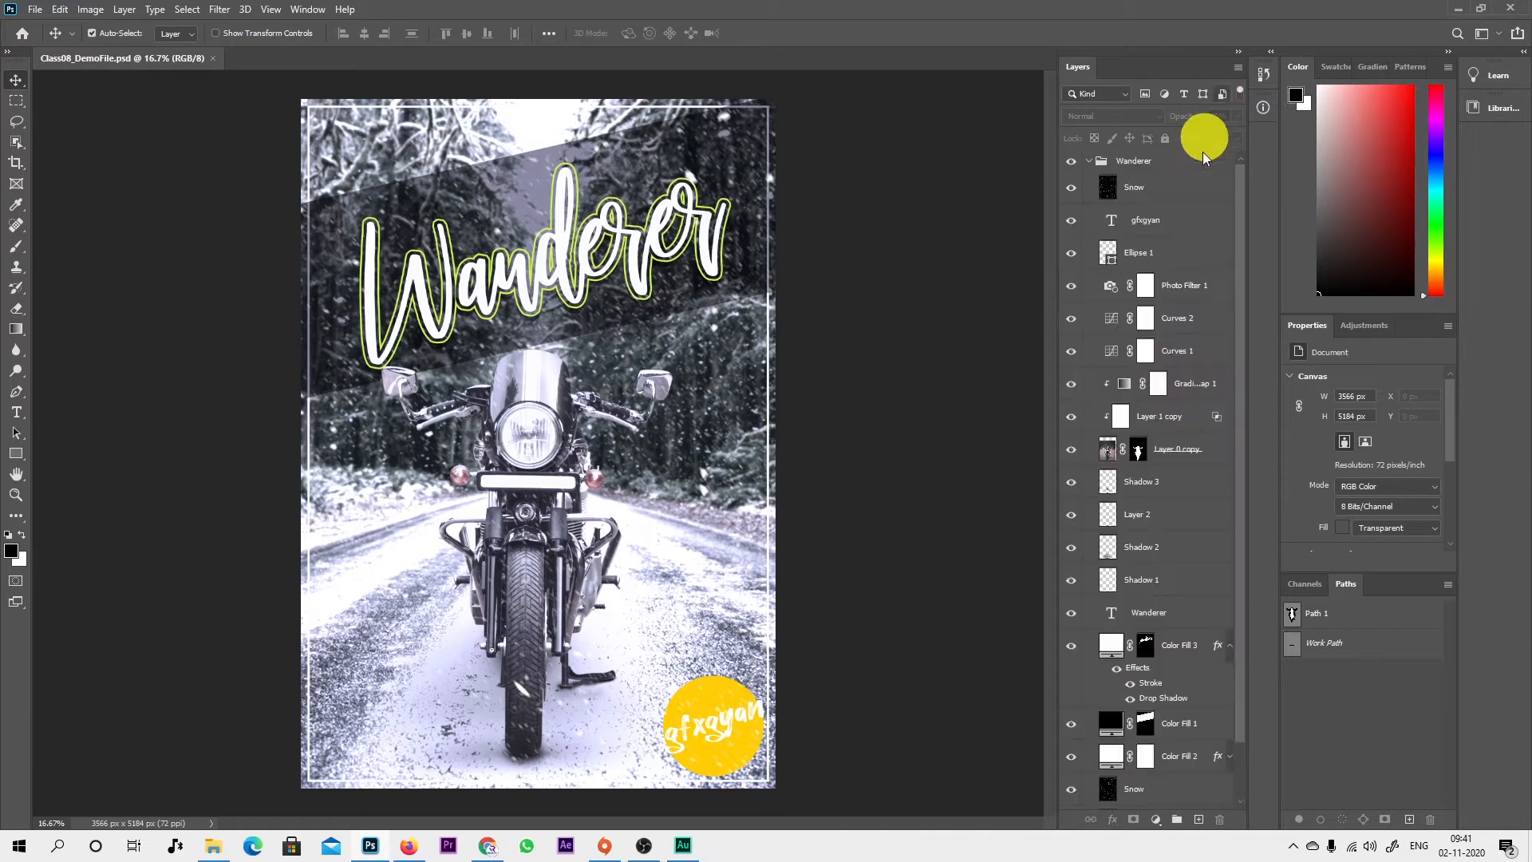
Step: Filter the layer list by type layers once more, clear the filter and look through the full list
click(1182, 94)
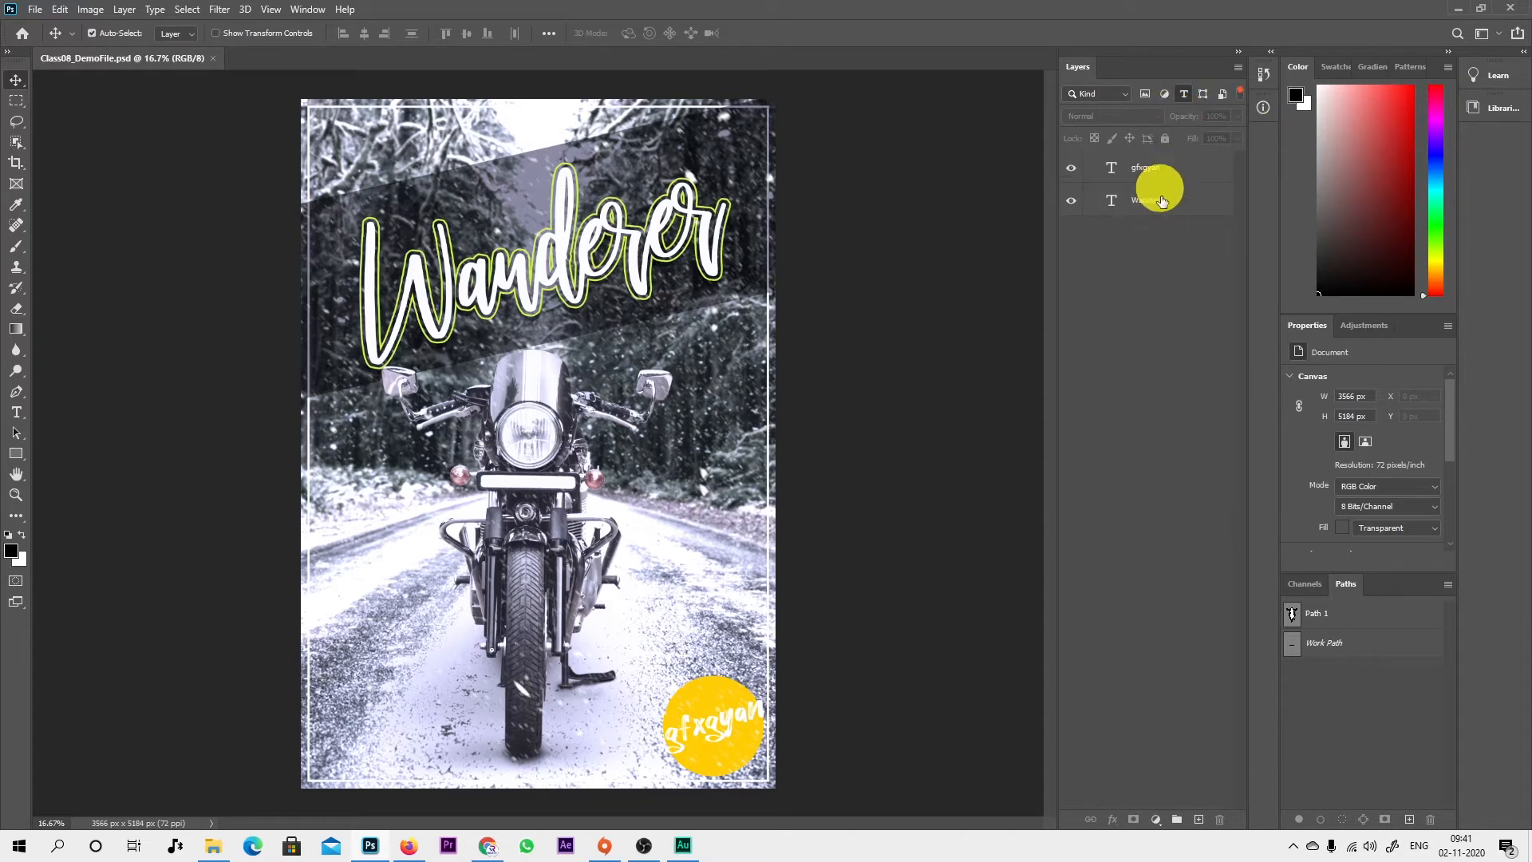
click(1183, 94)
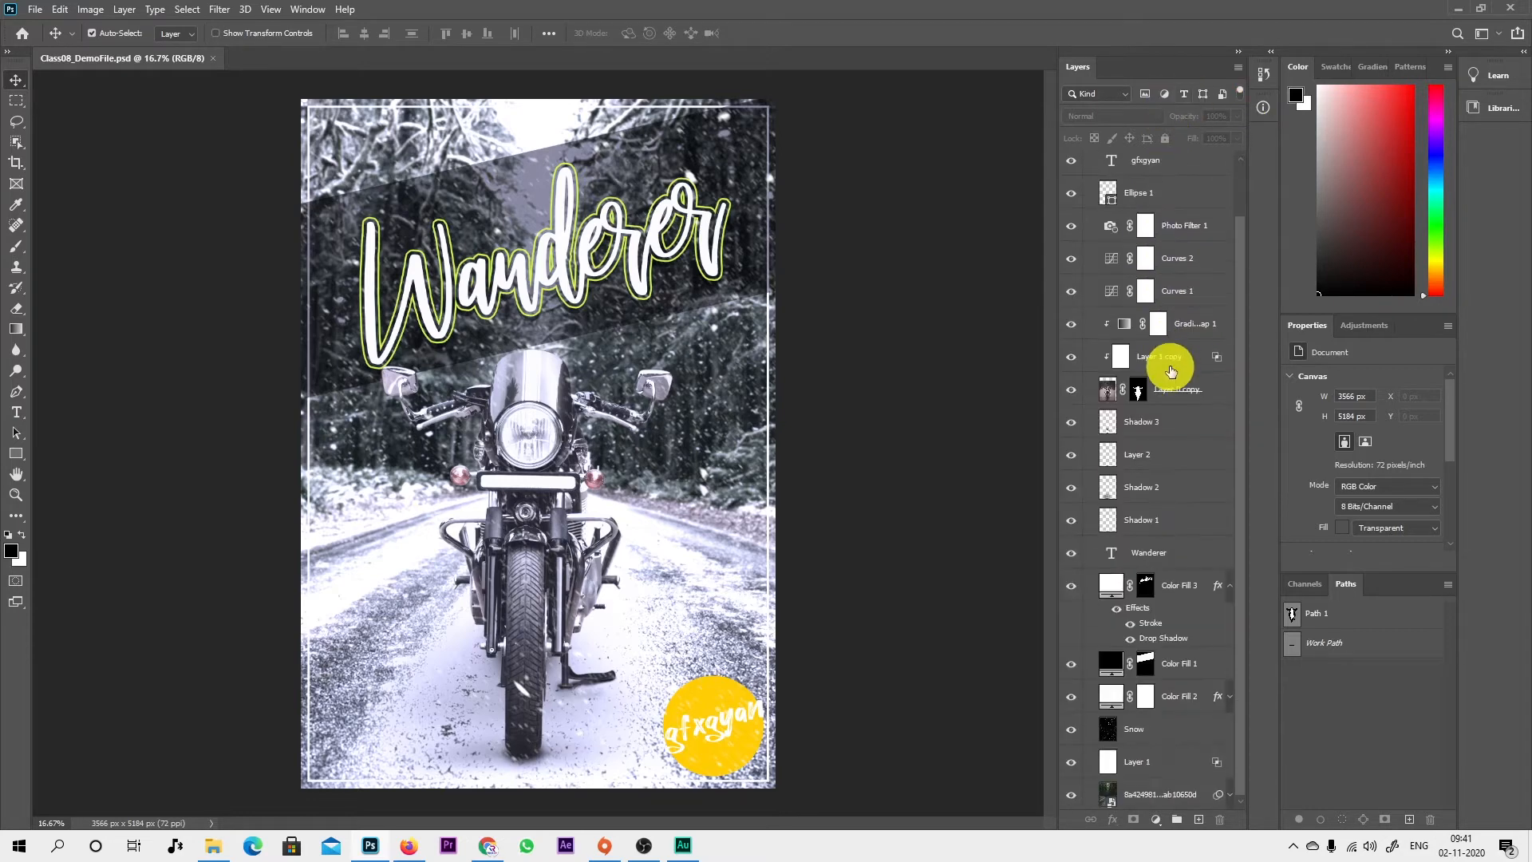
scroll(1154, 498, up, 2)
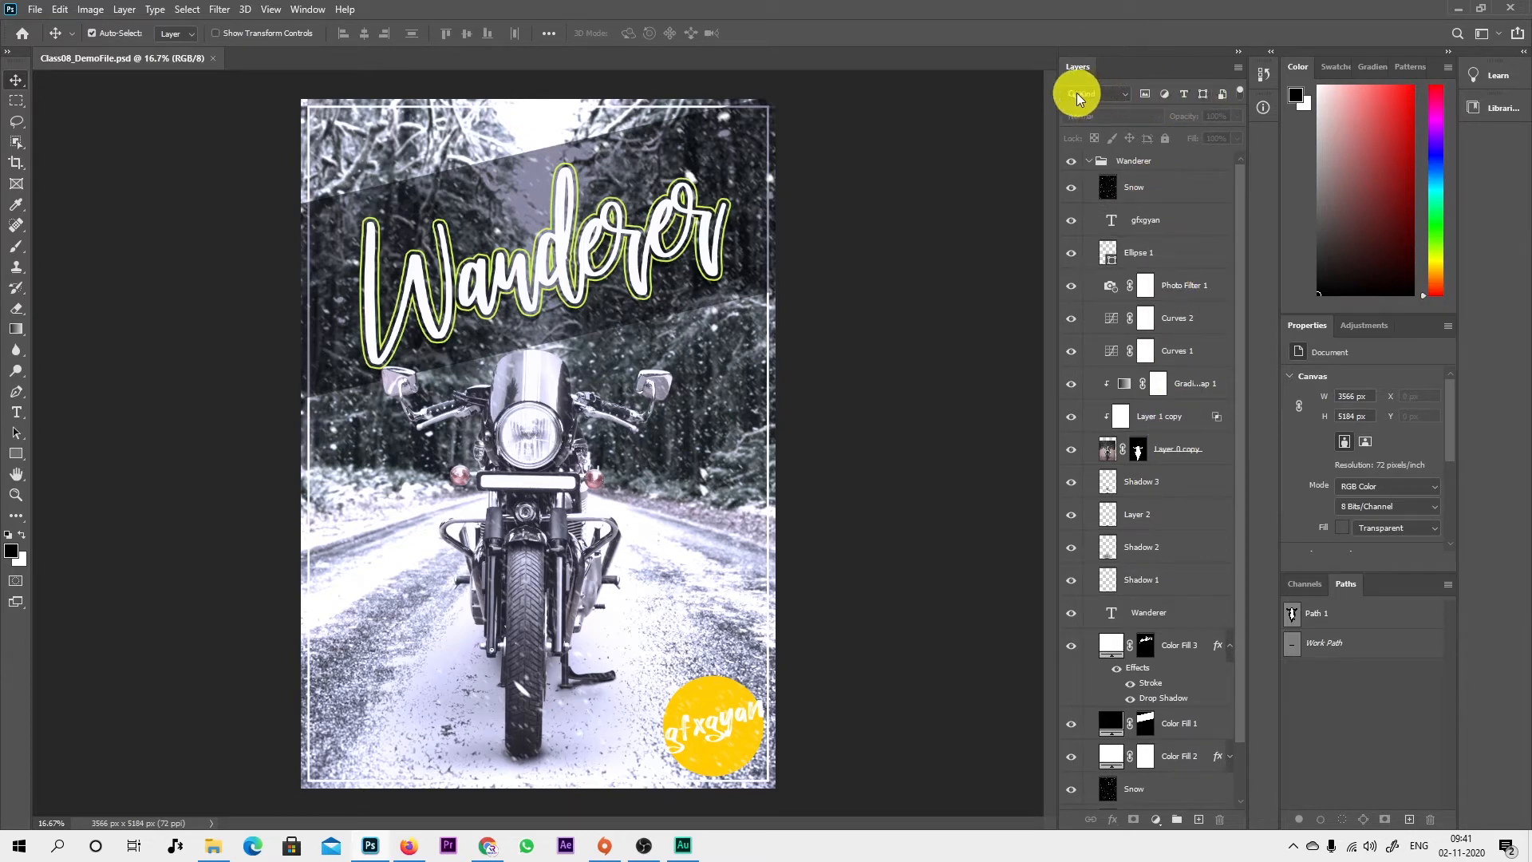
Step: Filter the layers by name using "shad", and clear the search text
click(1127, 93)
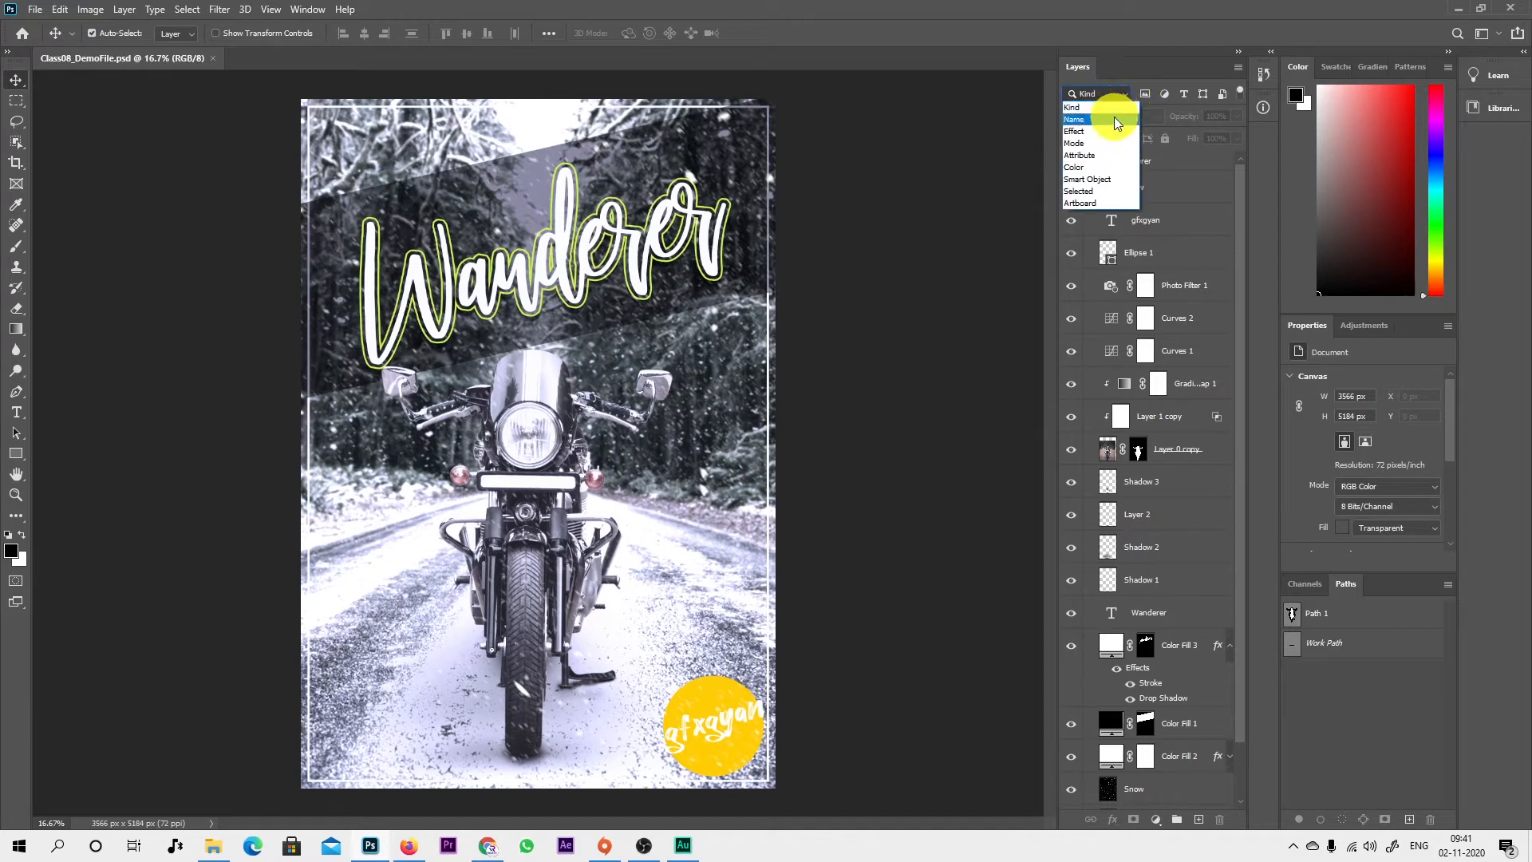
click(1114, 117)
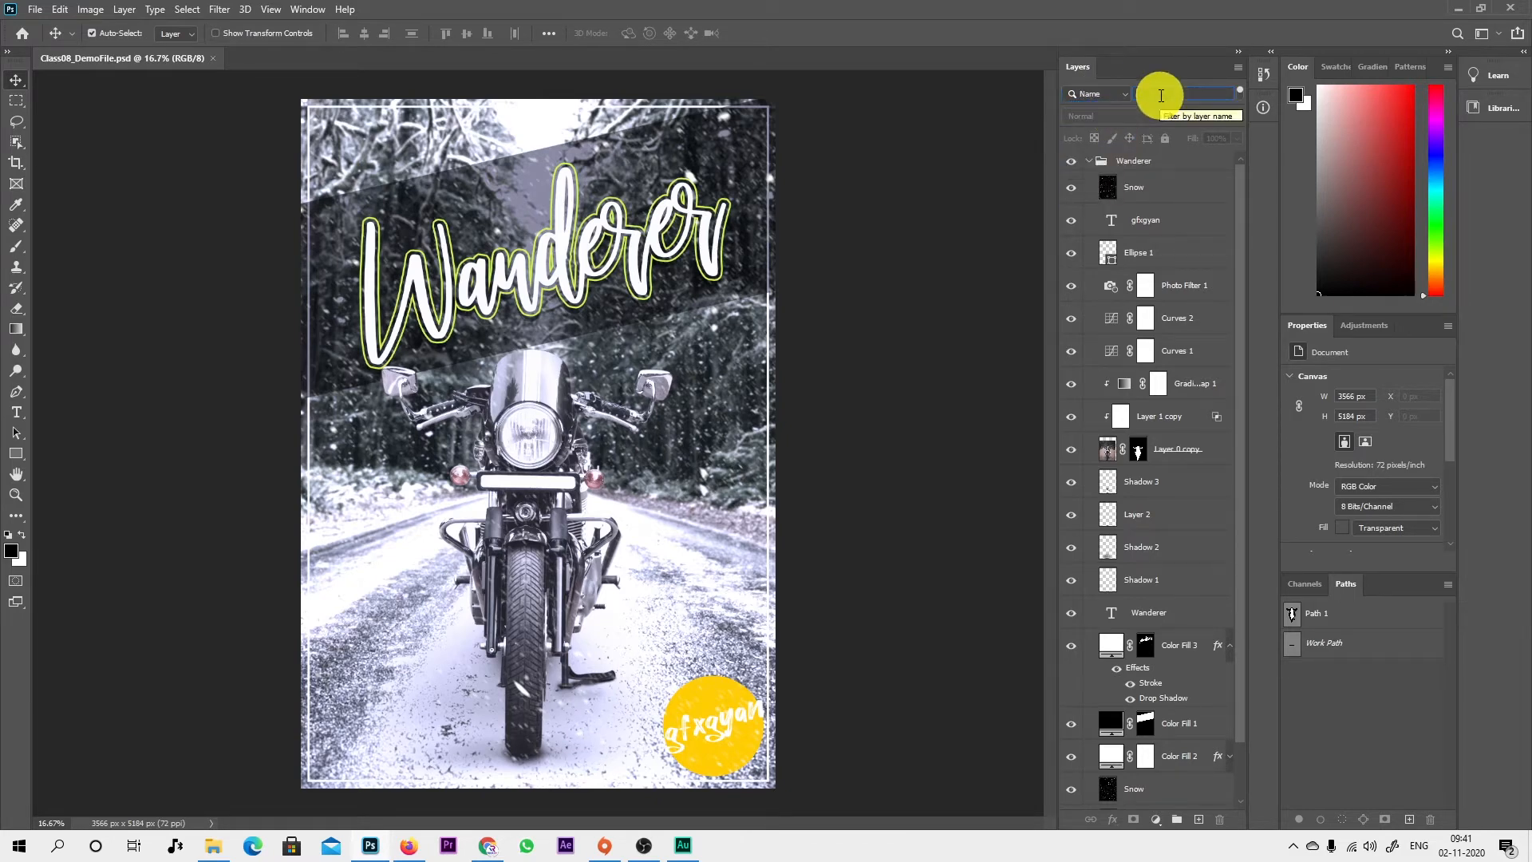
text(shad)
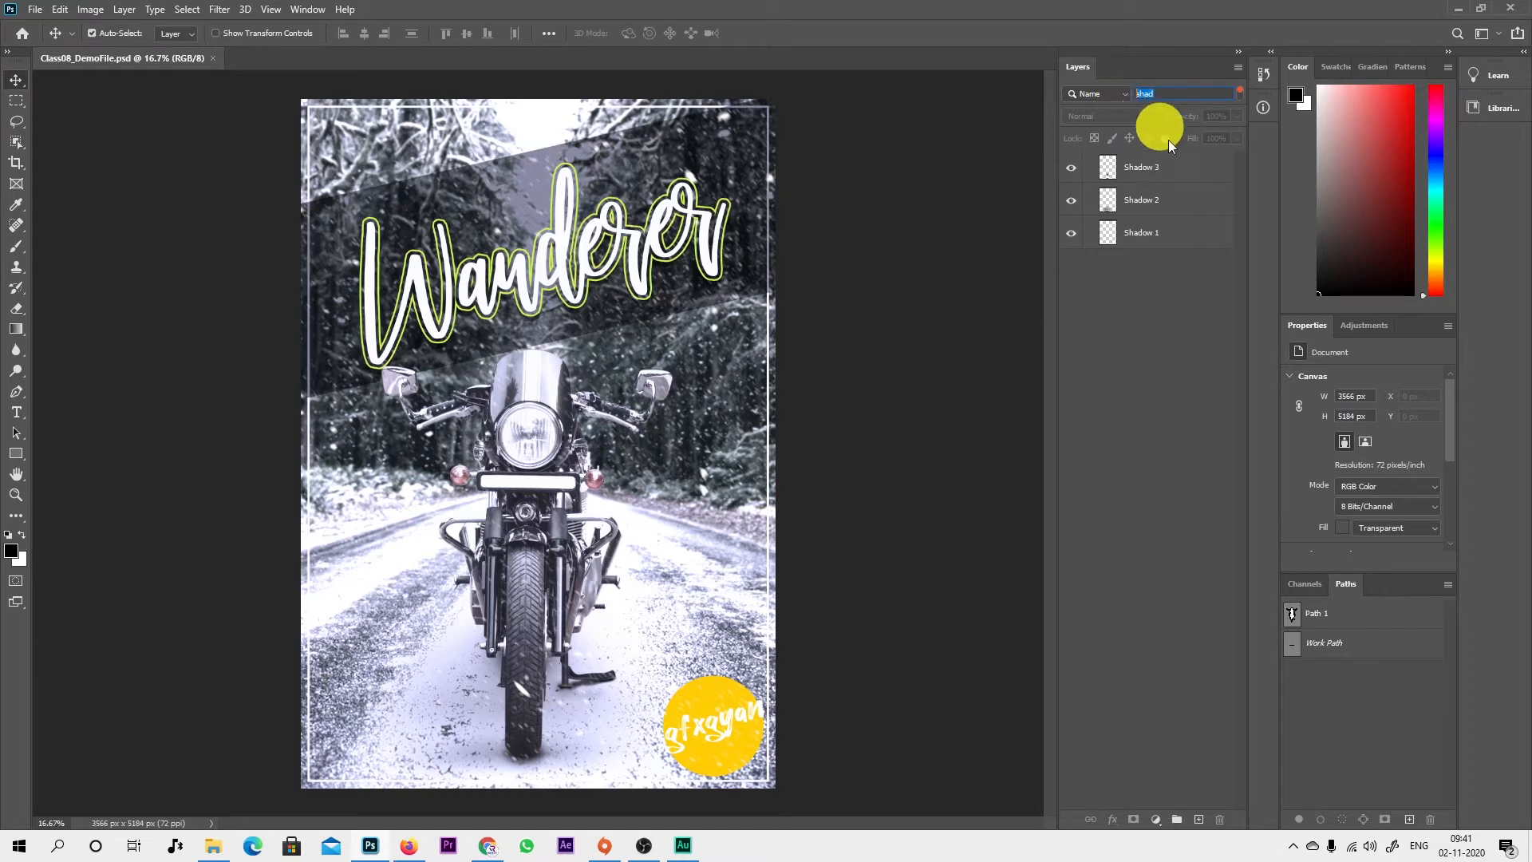
key(BackSpace)
key(BackSpace)
key(BackSpace)
key(BackSpace)
Step: Filter the layers by the Bevel & Emboss effect and view the other available effect filters
click(1117, 96)
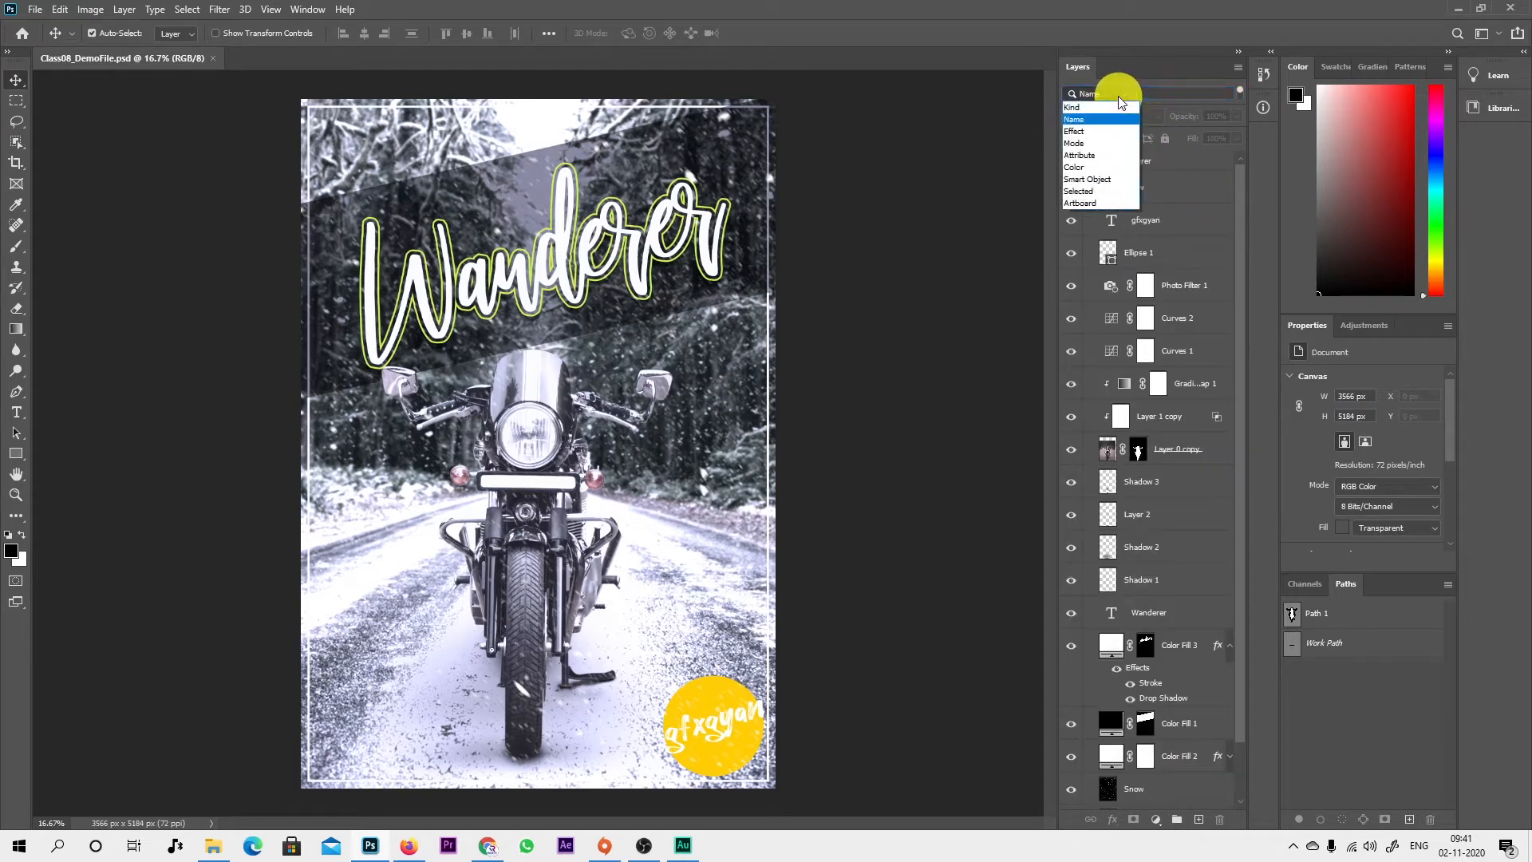
click(1101, 133)
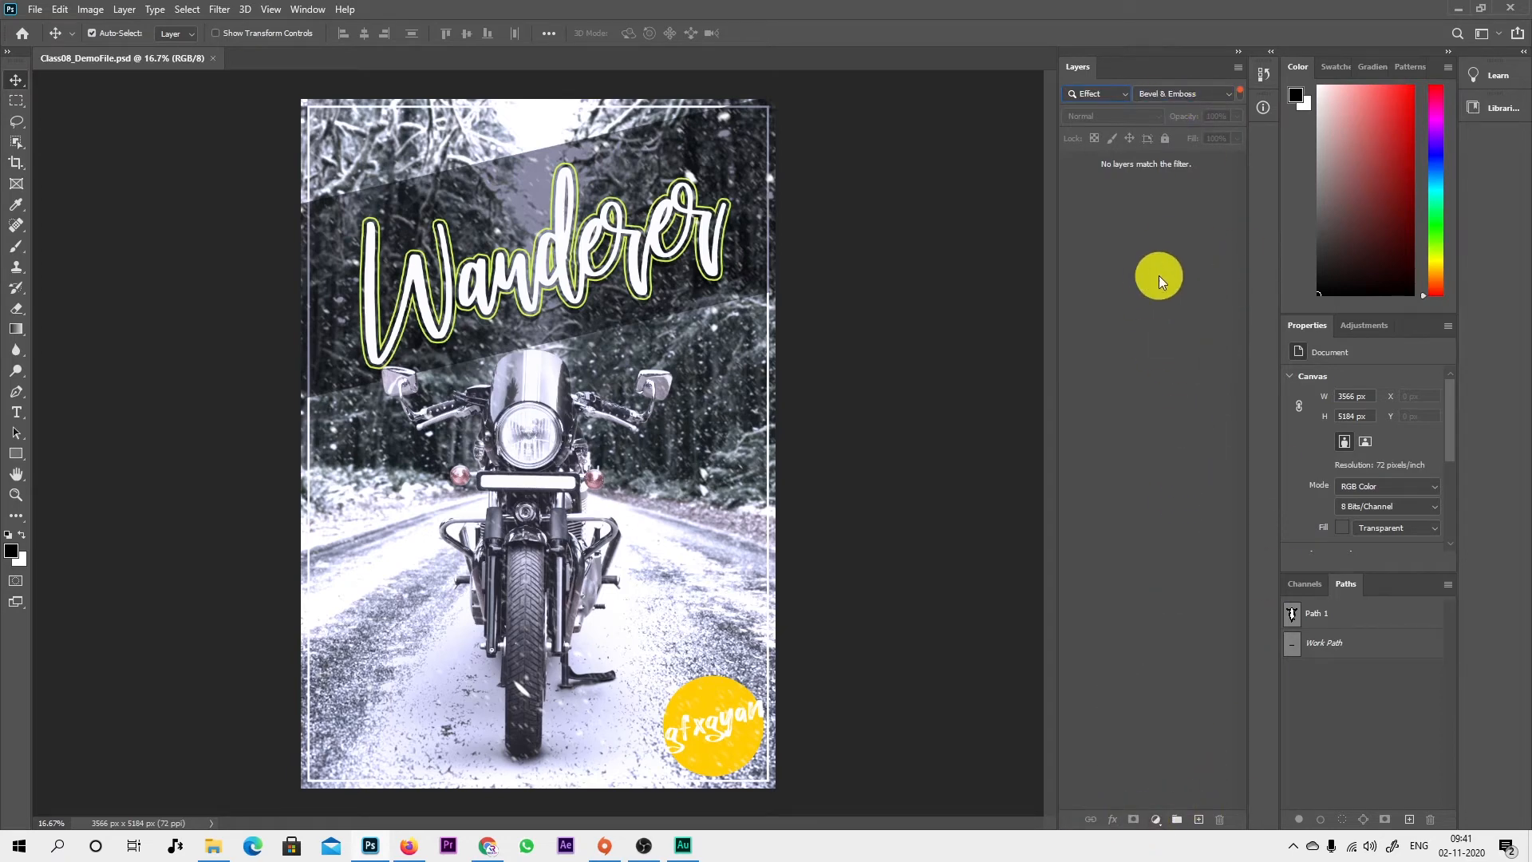
click(1184, 94)
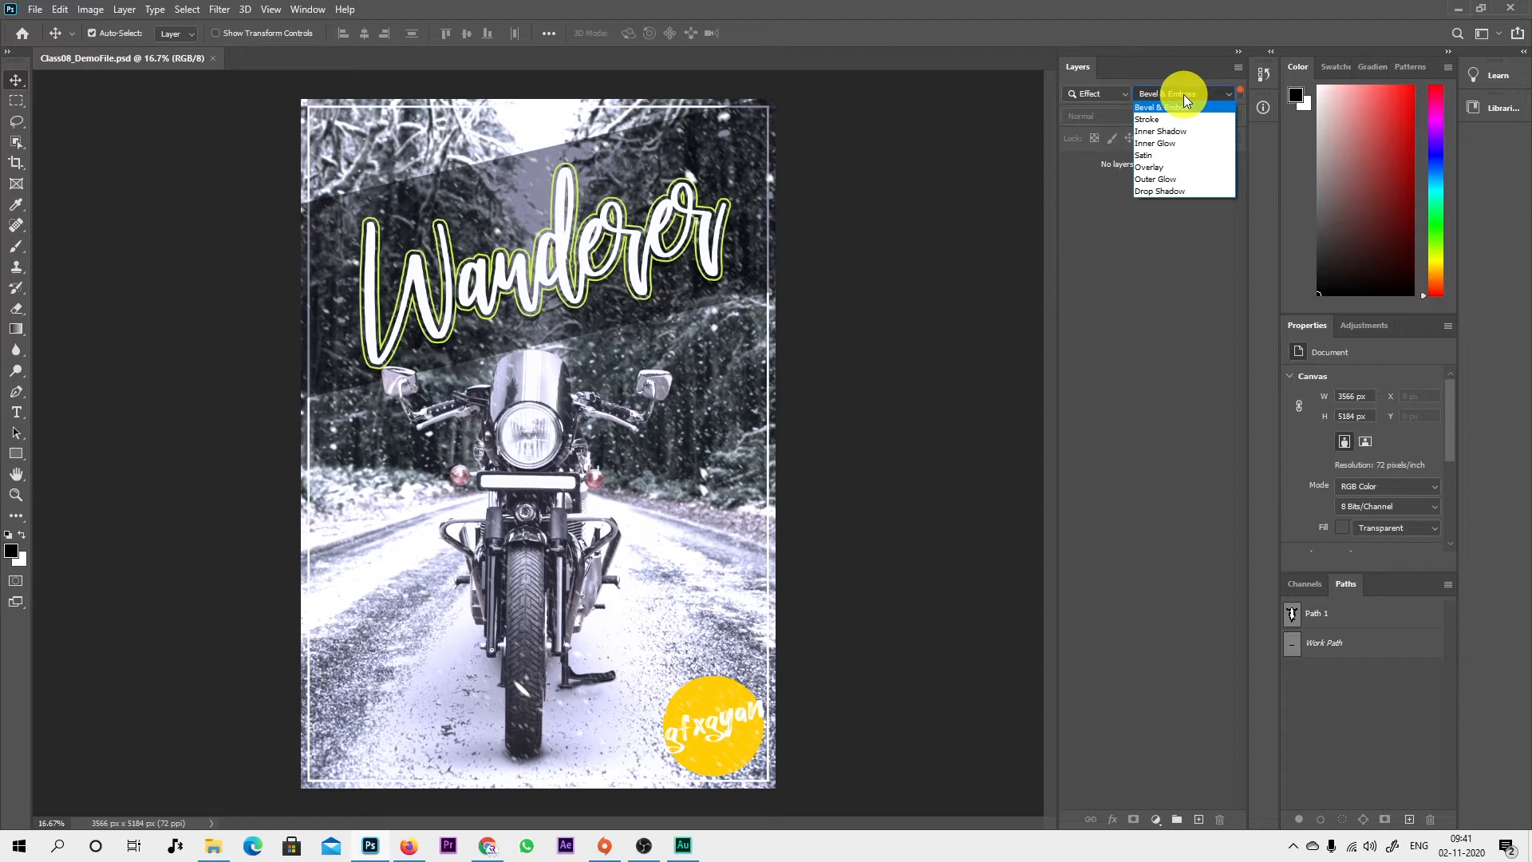
click(1149, 94)
Step: Filter the layers by Normal blend mode and select the gfxgyan text layer to check its mode
click(1124, 97)
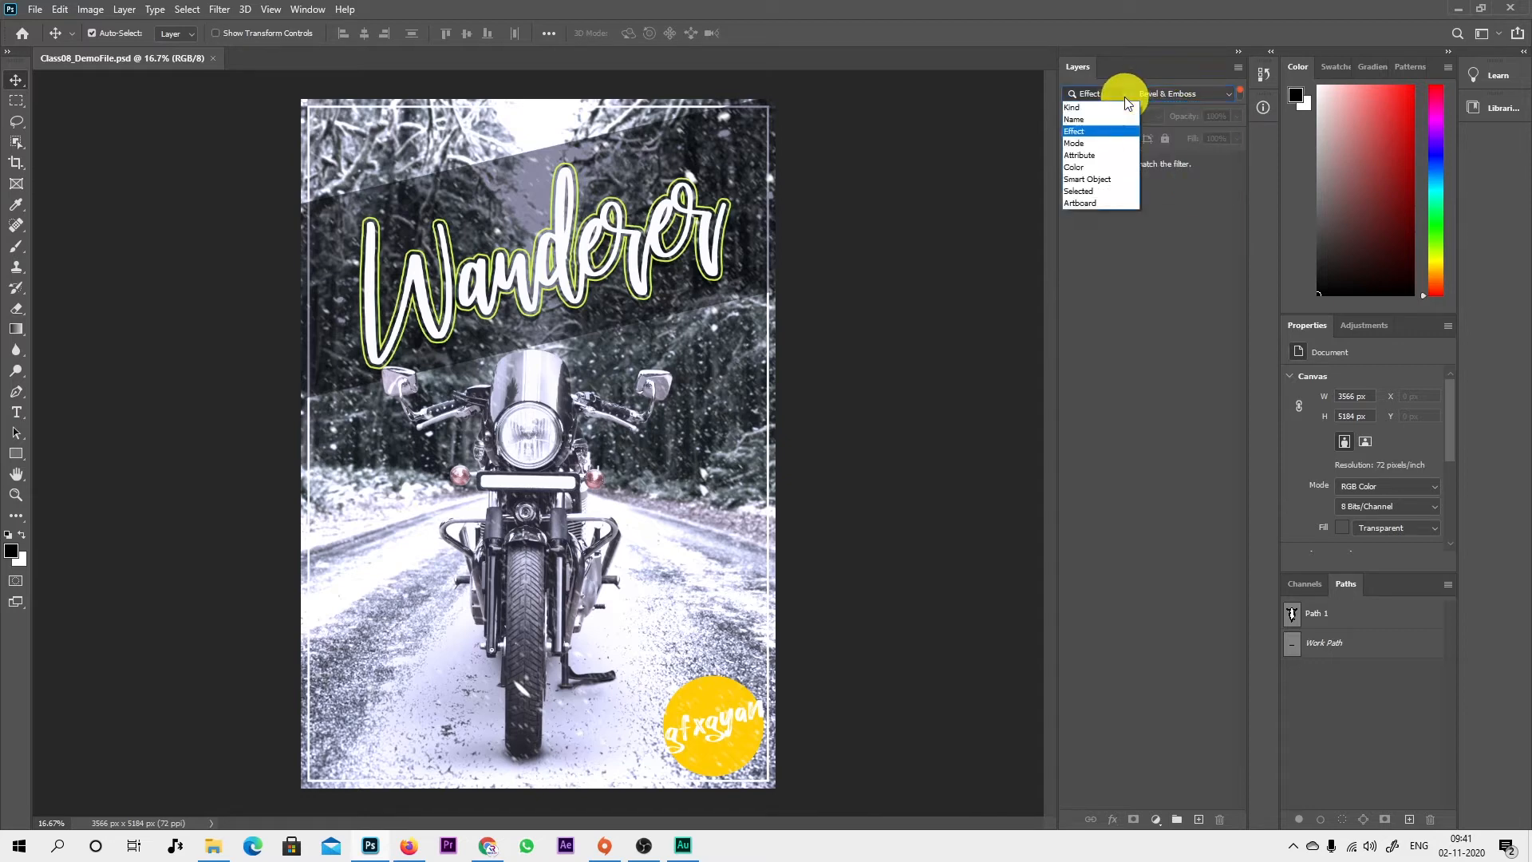
click(1122, 142)
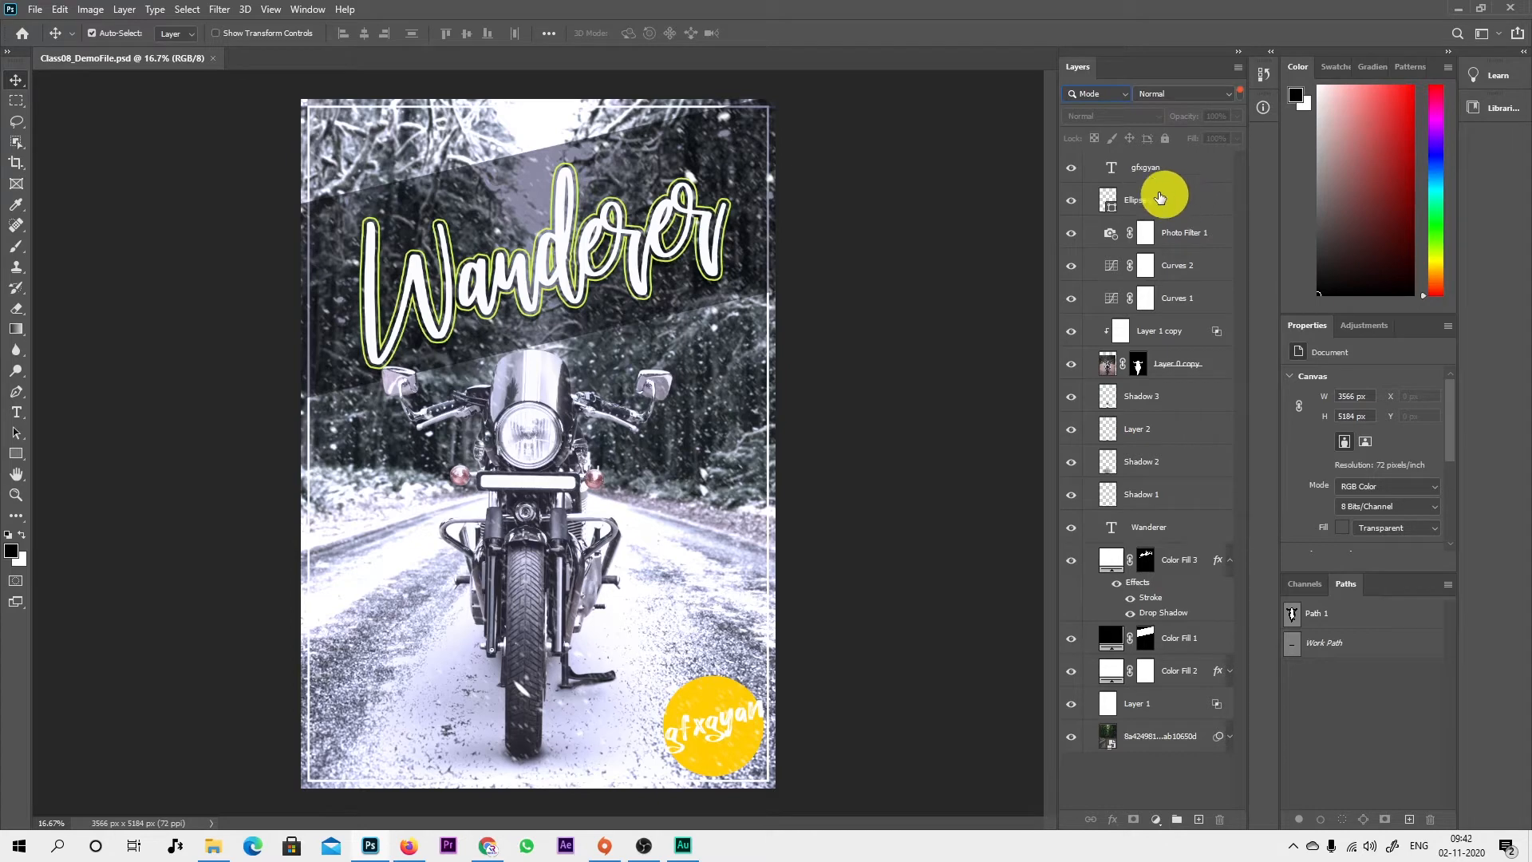
click(1179, 171)
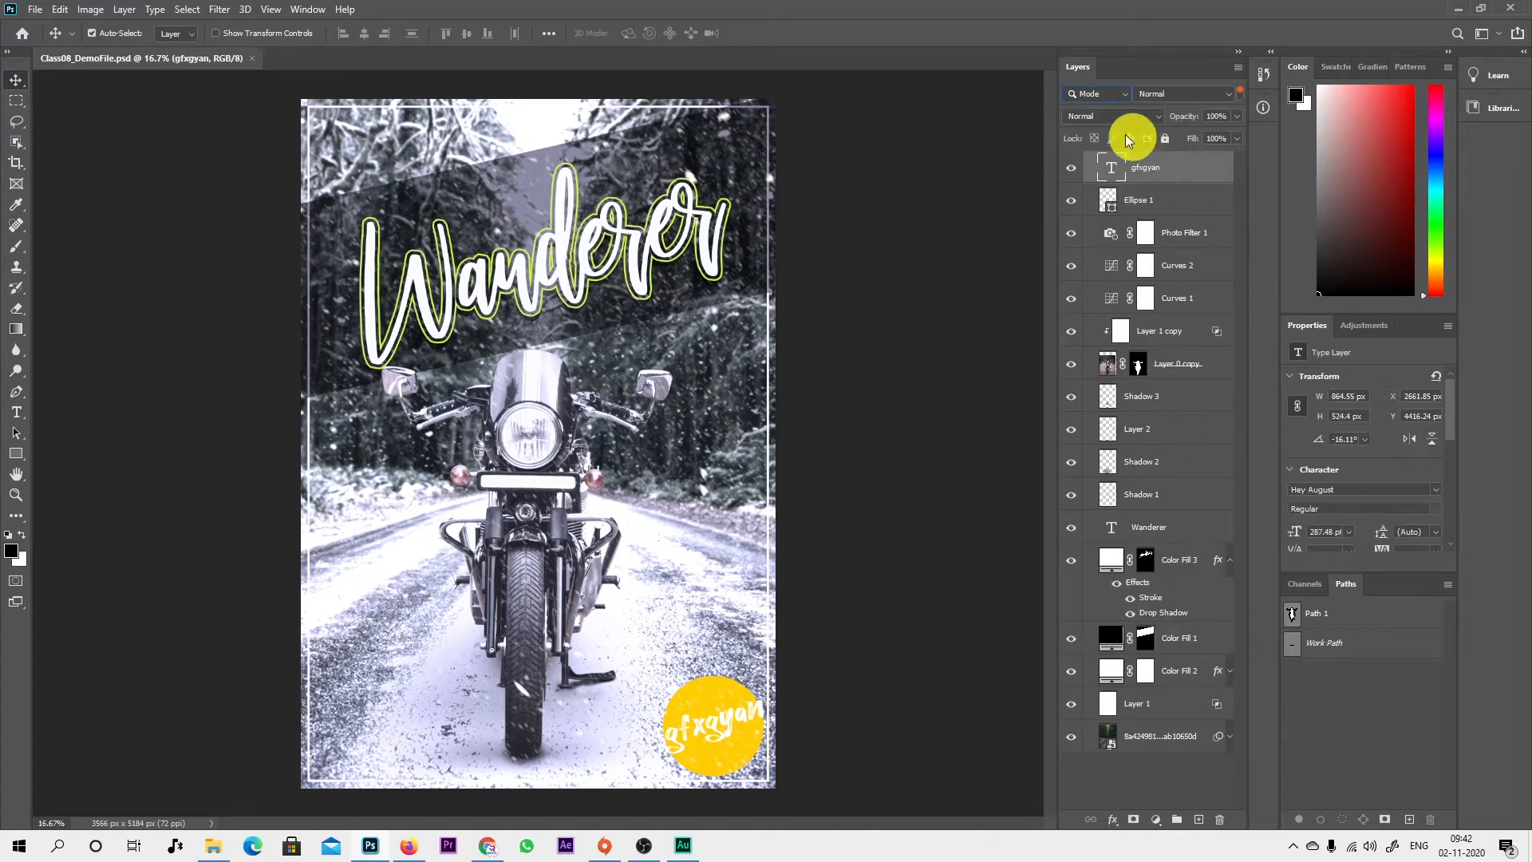
Step: Filter the layers by Multiply blend mode, and then by Screen
click(1173, 99)
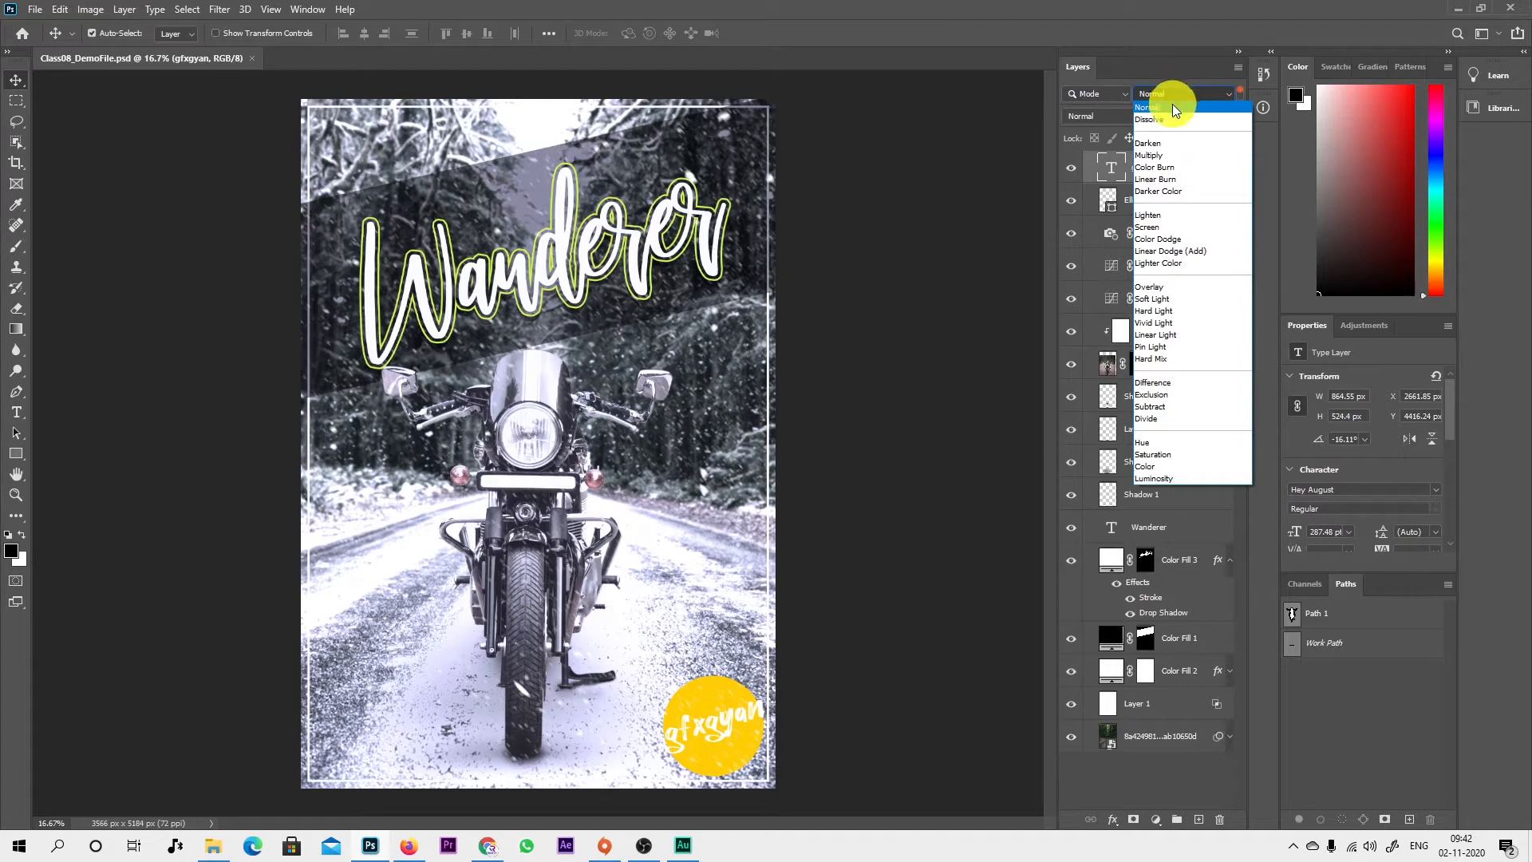
click(1165, 154)
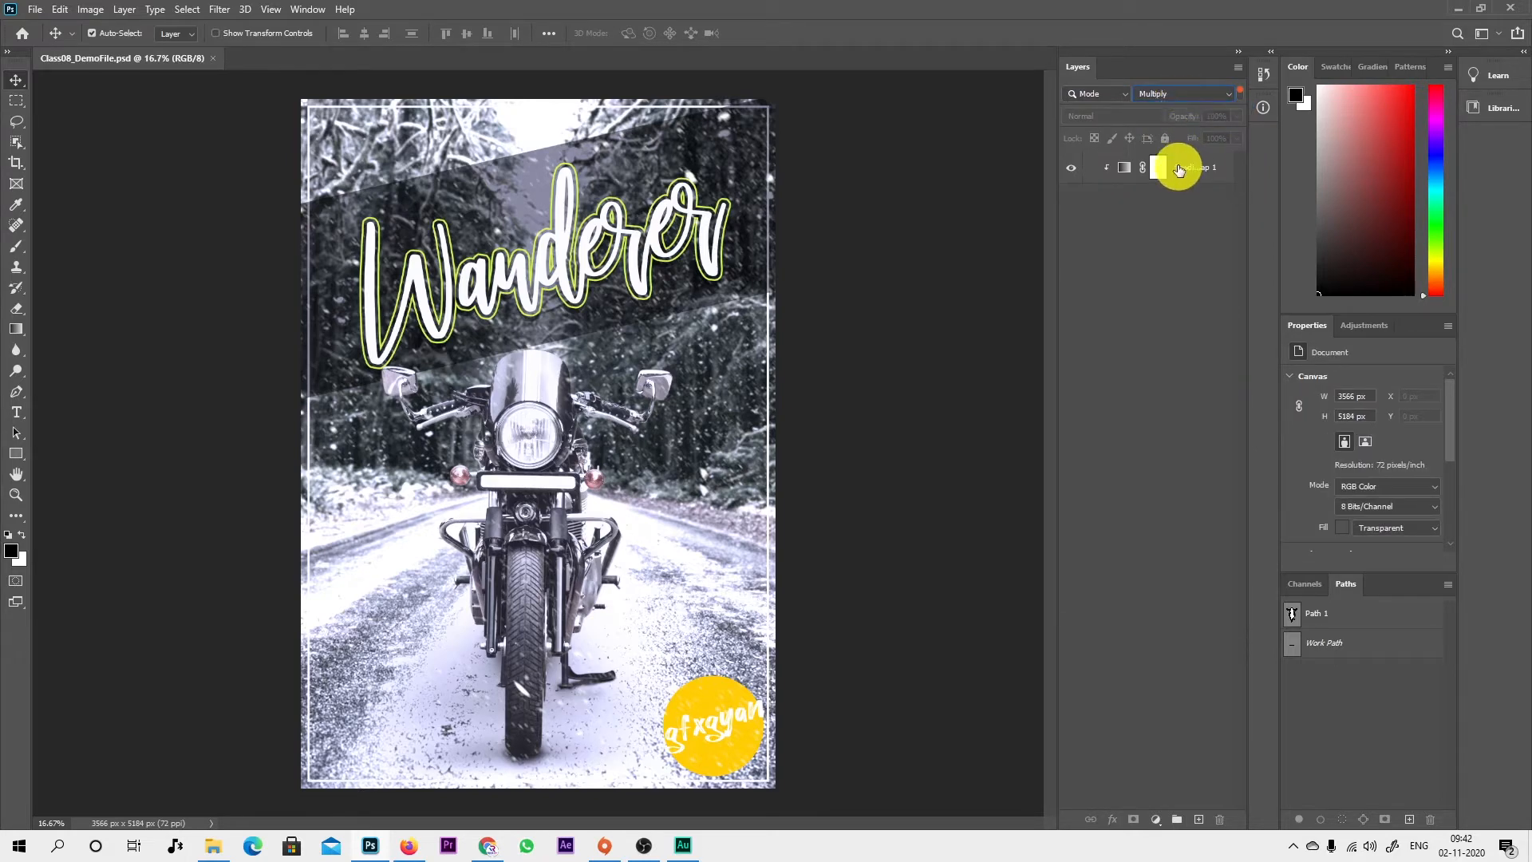
click(1189, 94)
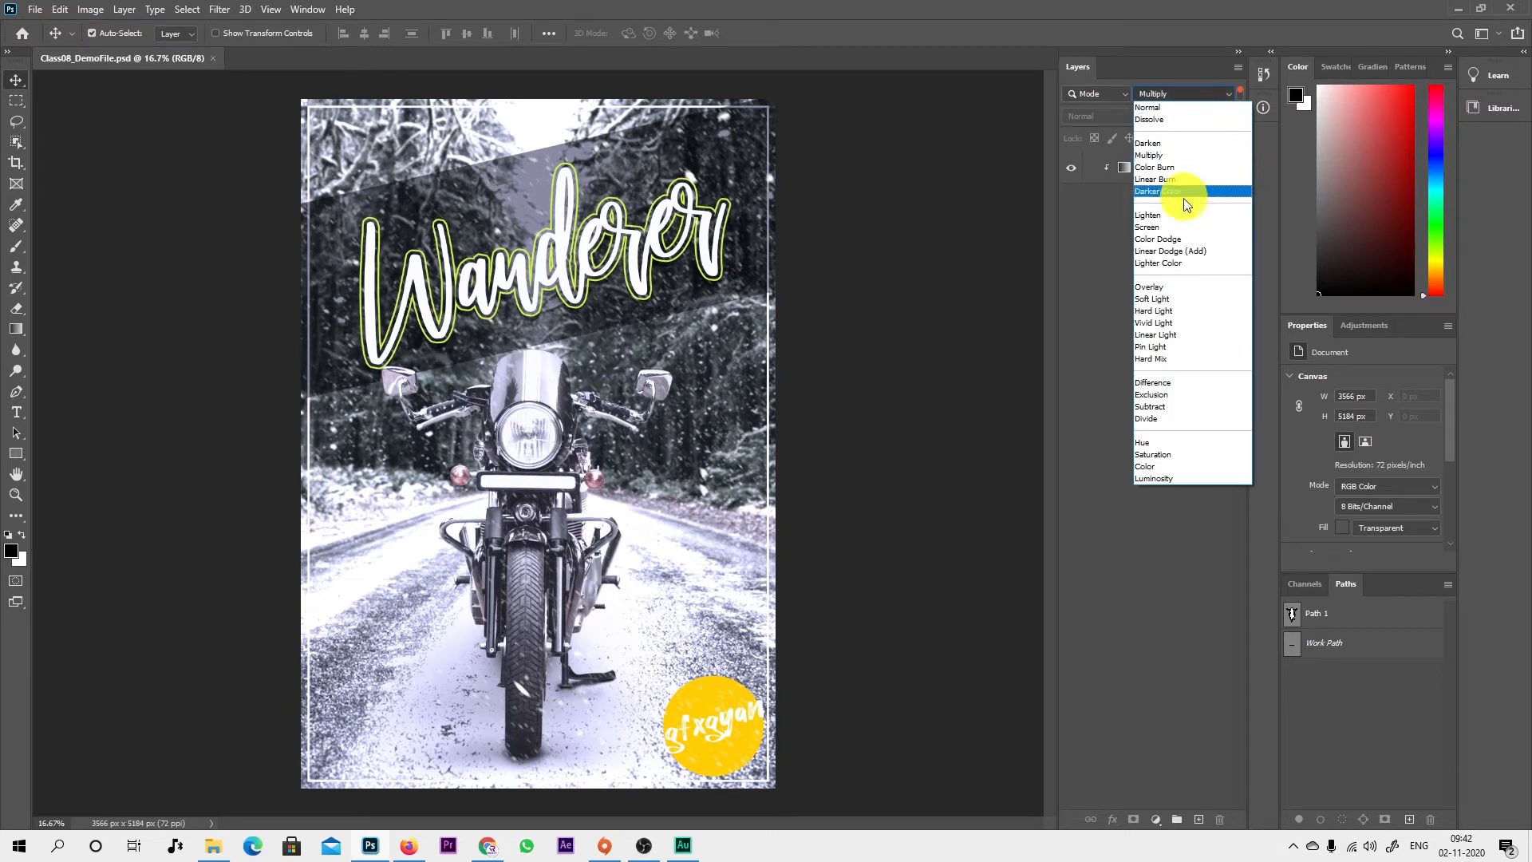
click(1176, 226)
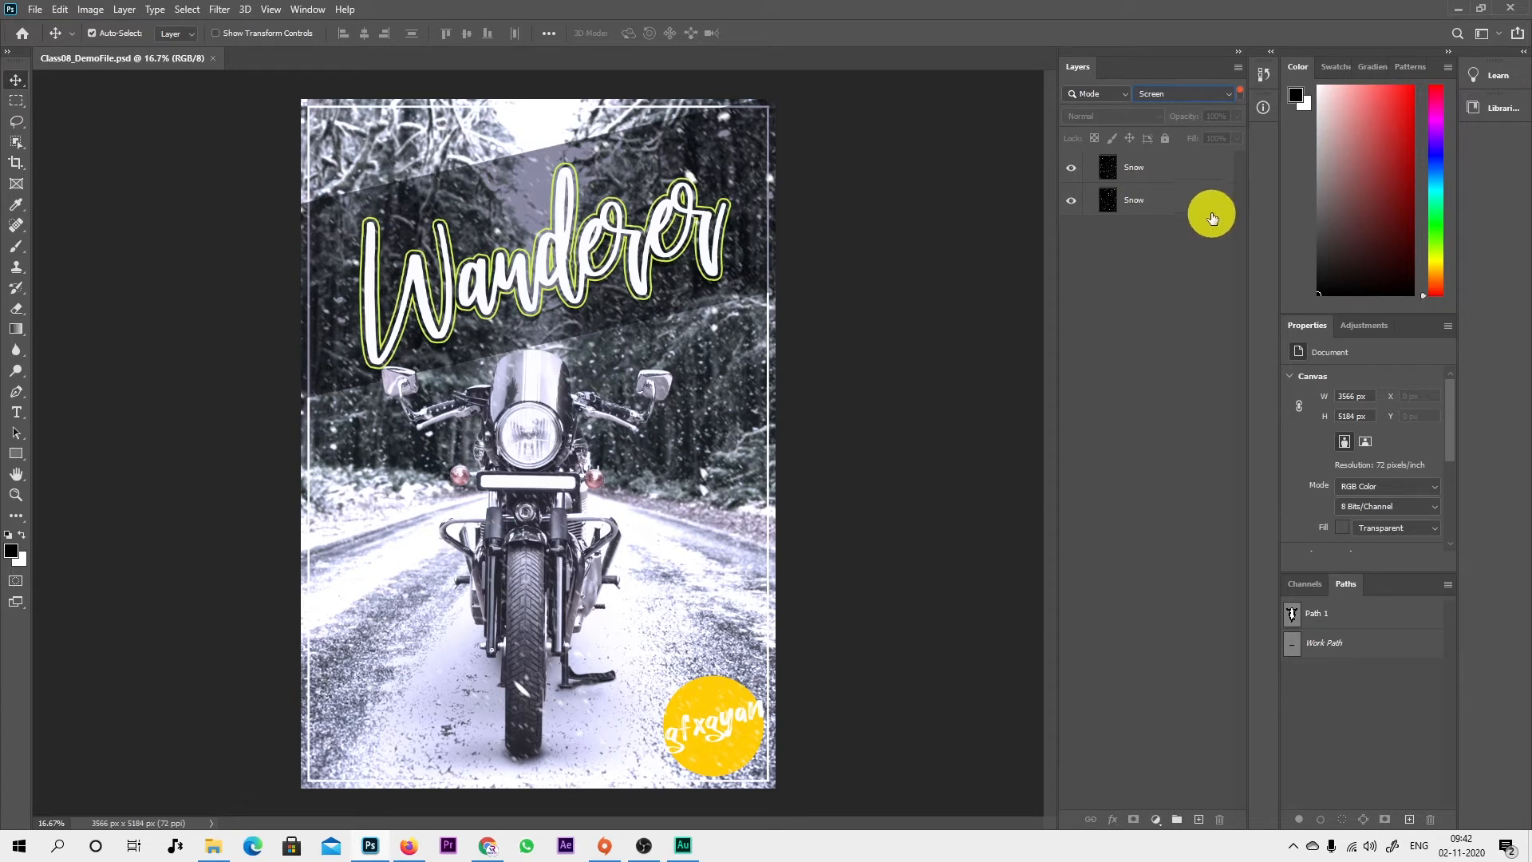
Step: Set the blend mode filter back to Normal, and switch the layer filtering to the Visible attribute
click(1186, 95)
click(1154, 104)
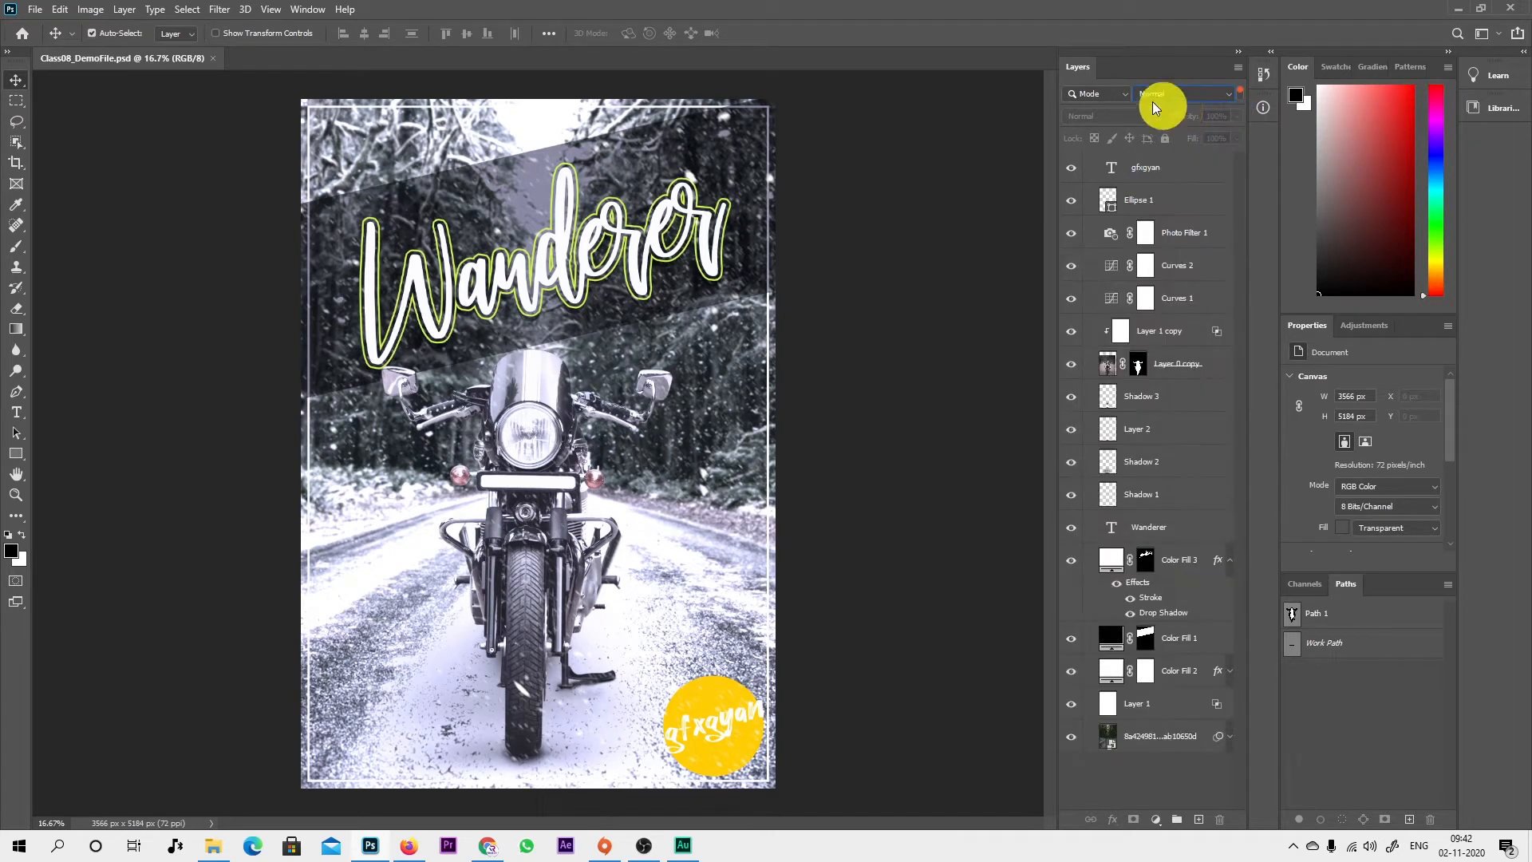
click(1096, 93)
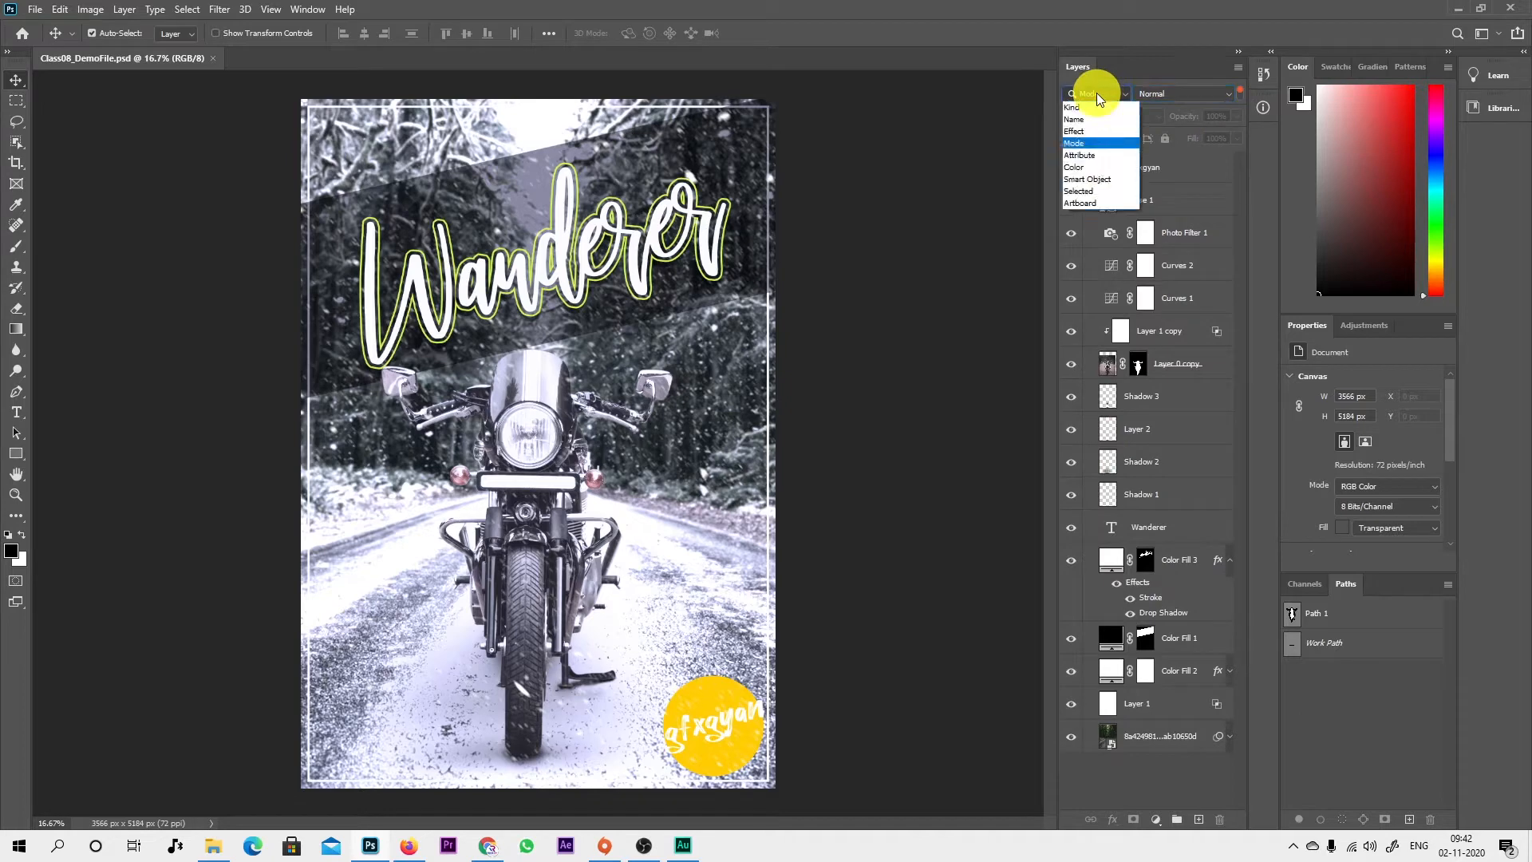
click(1108, 155)
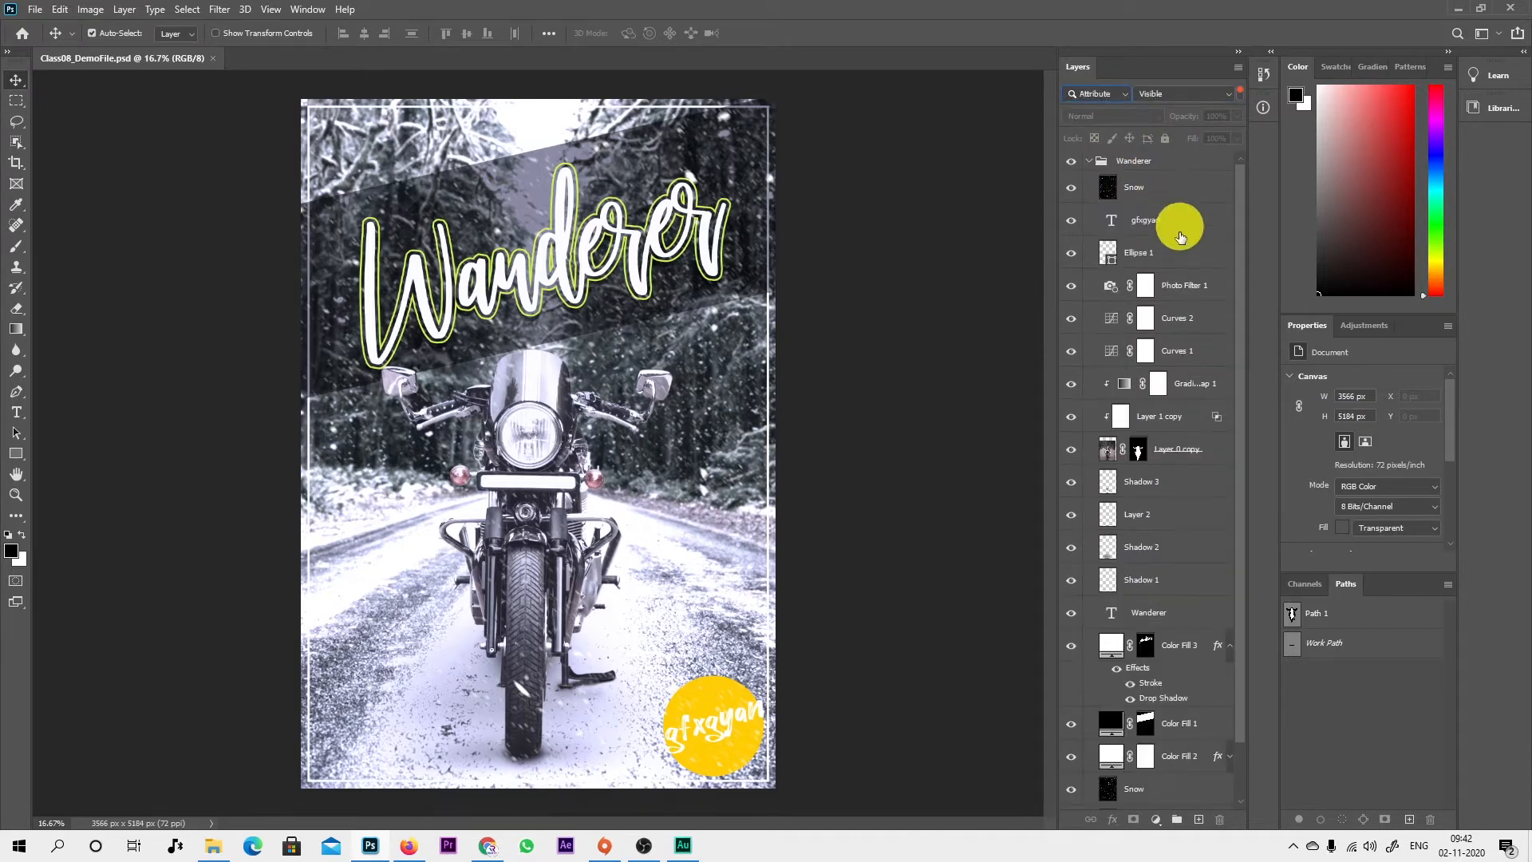
Step: Look through the visible layers, and filter the layer list by the Advanced Blending attribute
scroll(1082, 519, down, 3)
scroll(1088, 508, up, 3)
click(1181, 94)
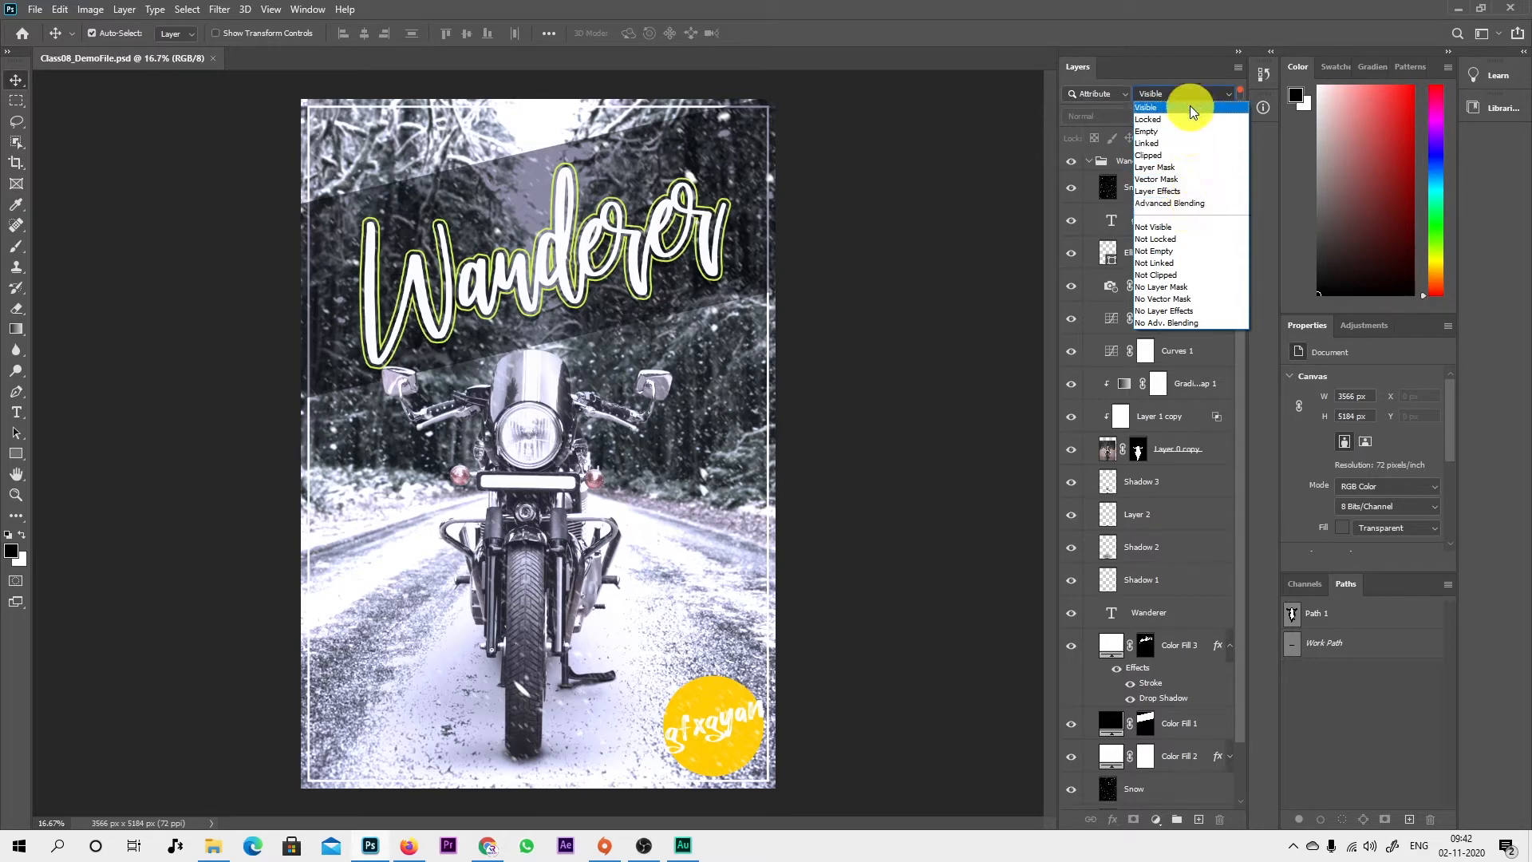
click(1175, 206)
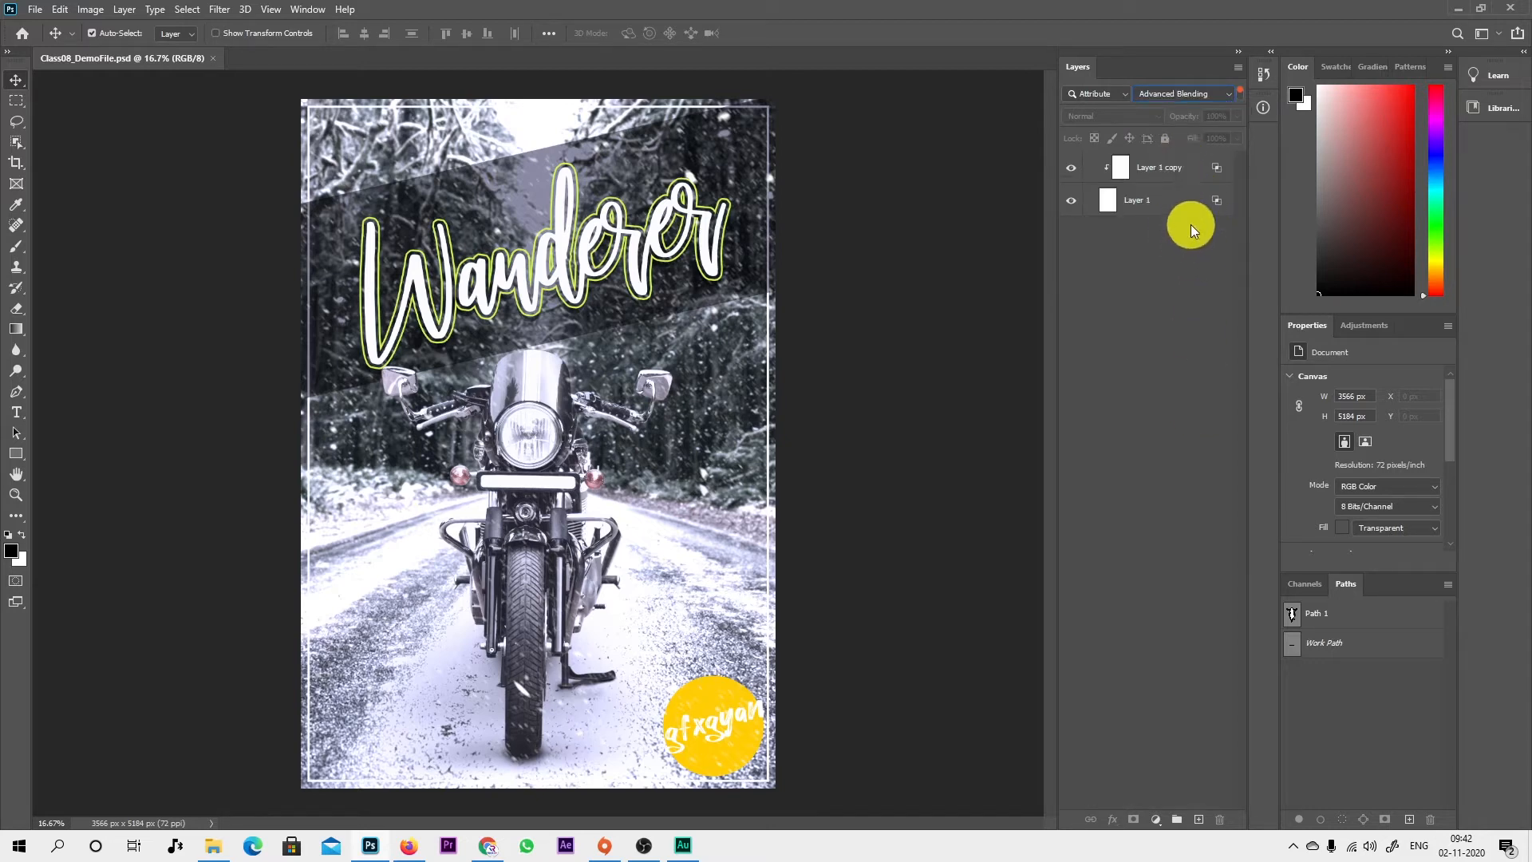
Step: Filter the layers by the Layer Mask attribute, and then by Clipped
click(1152, 95)
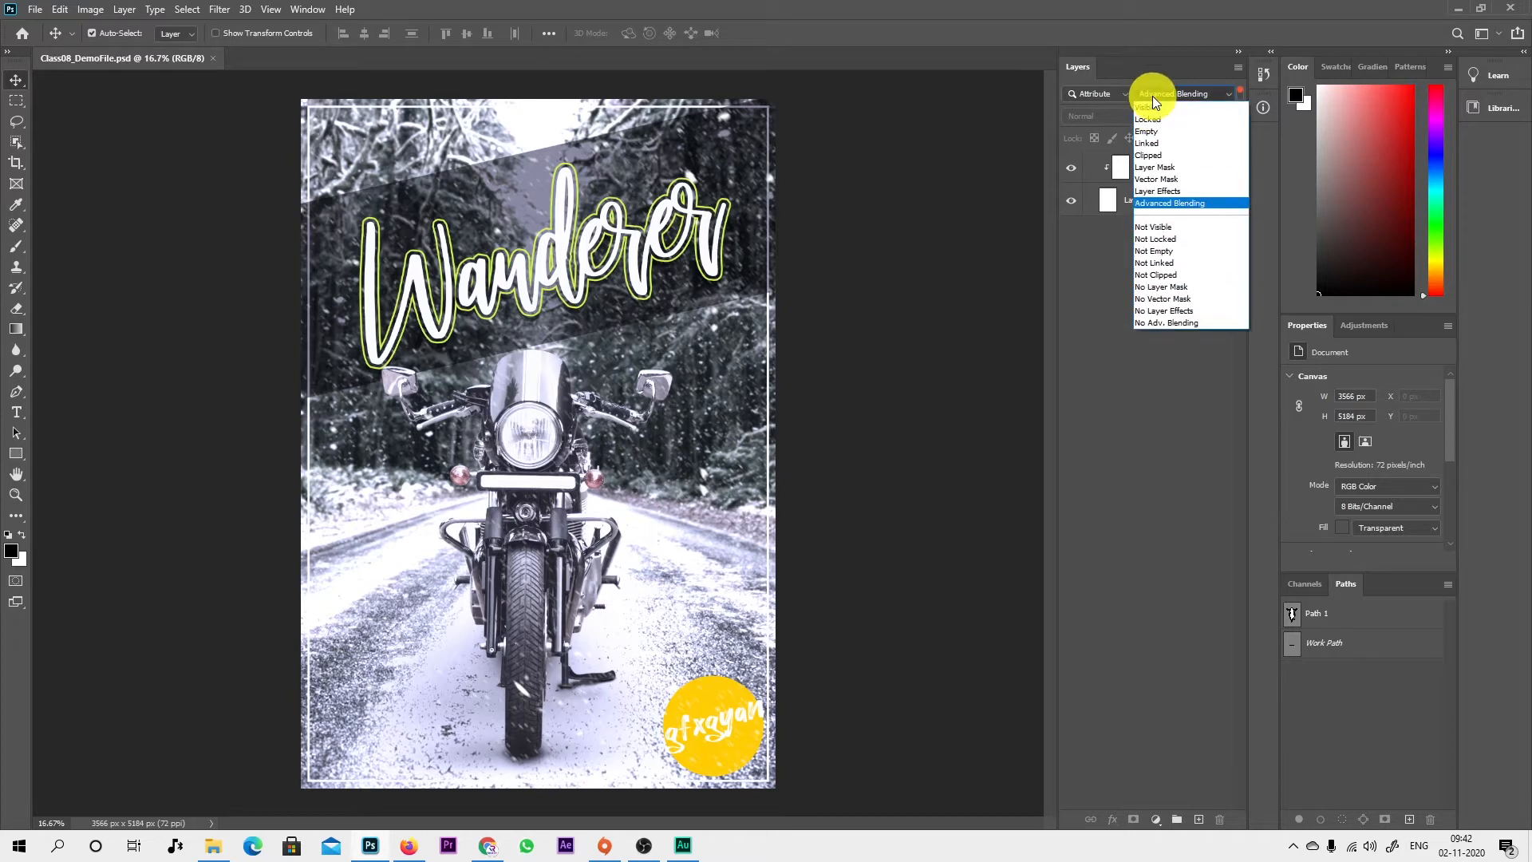
click(1164, 168)
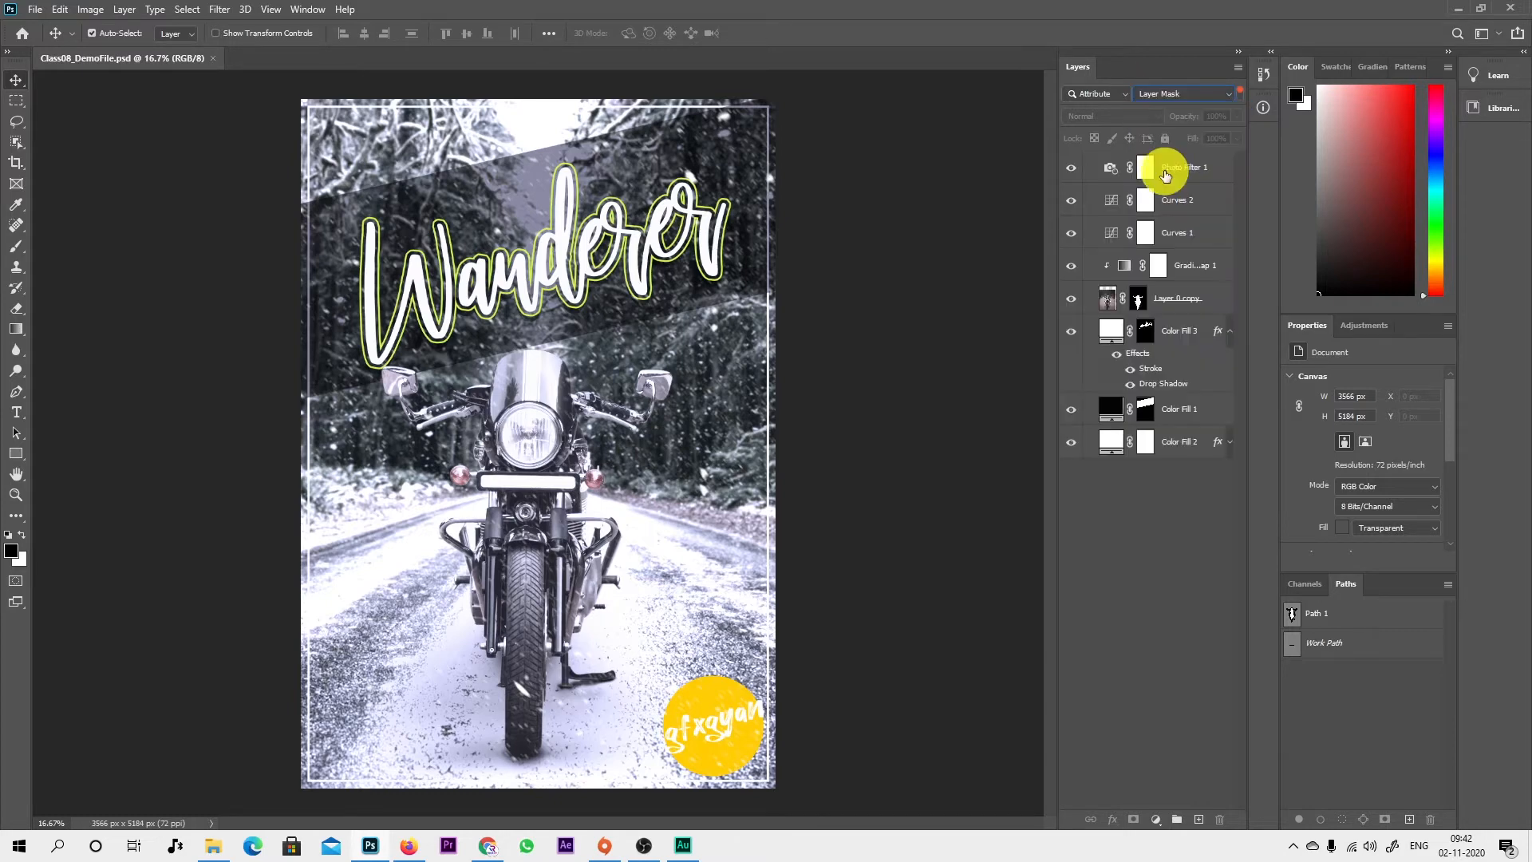
click(1184, 95)
click(1169, 154)
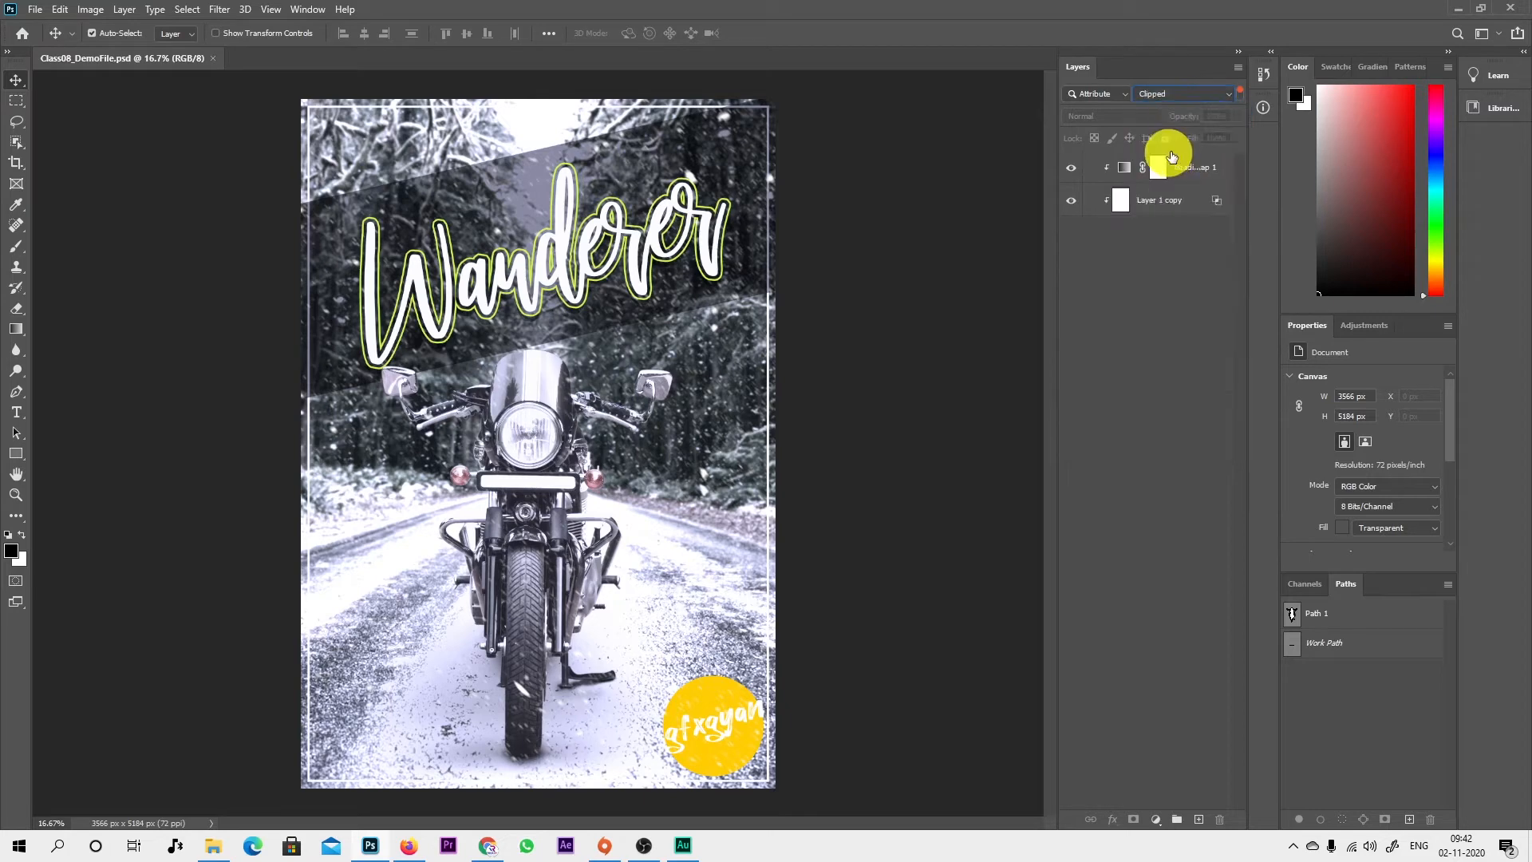
Step: Filter the layers by the Empty attribute and select the Shadow 1 layer
click(1190, 92)
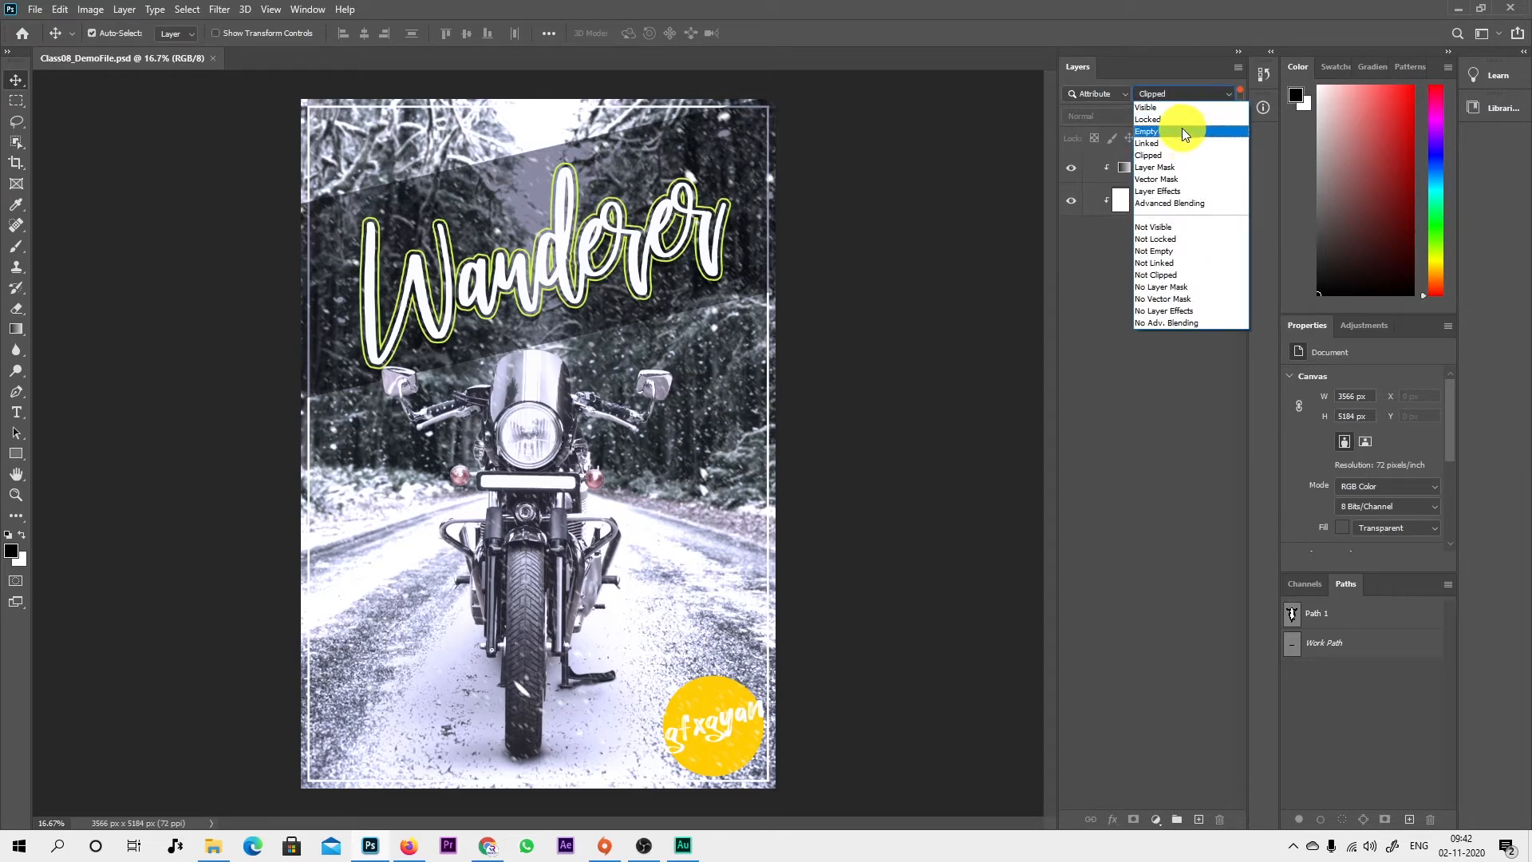
click(1181, 130)
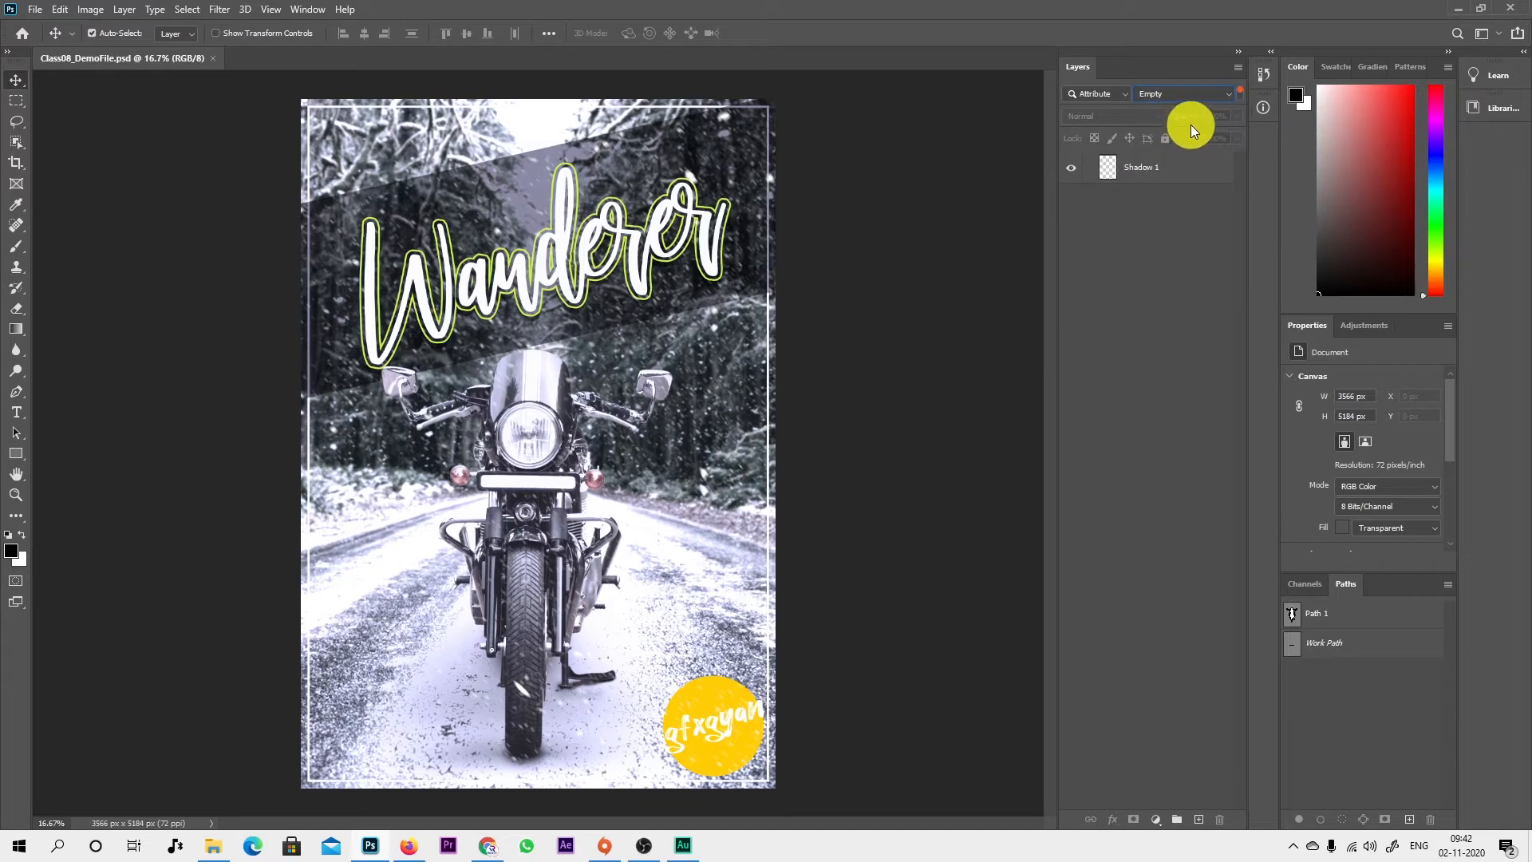
click(1161, 169)
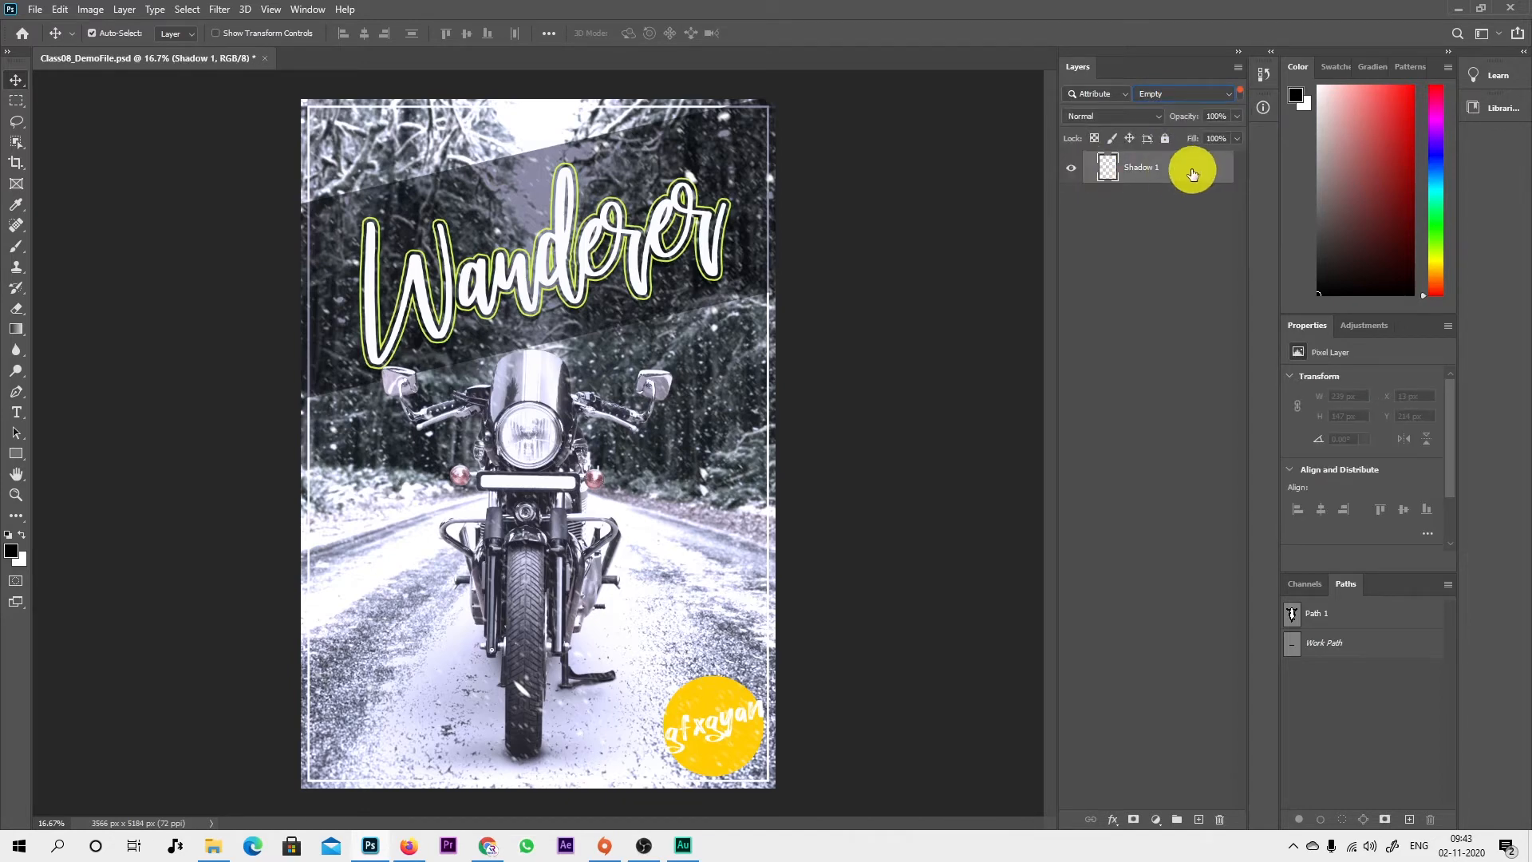
Step: Filter the layers by the Locked attribute, and then return the attribute filter to Visible
click(1191, 99)
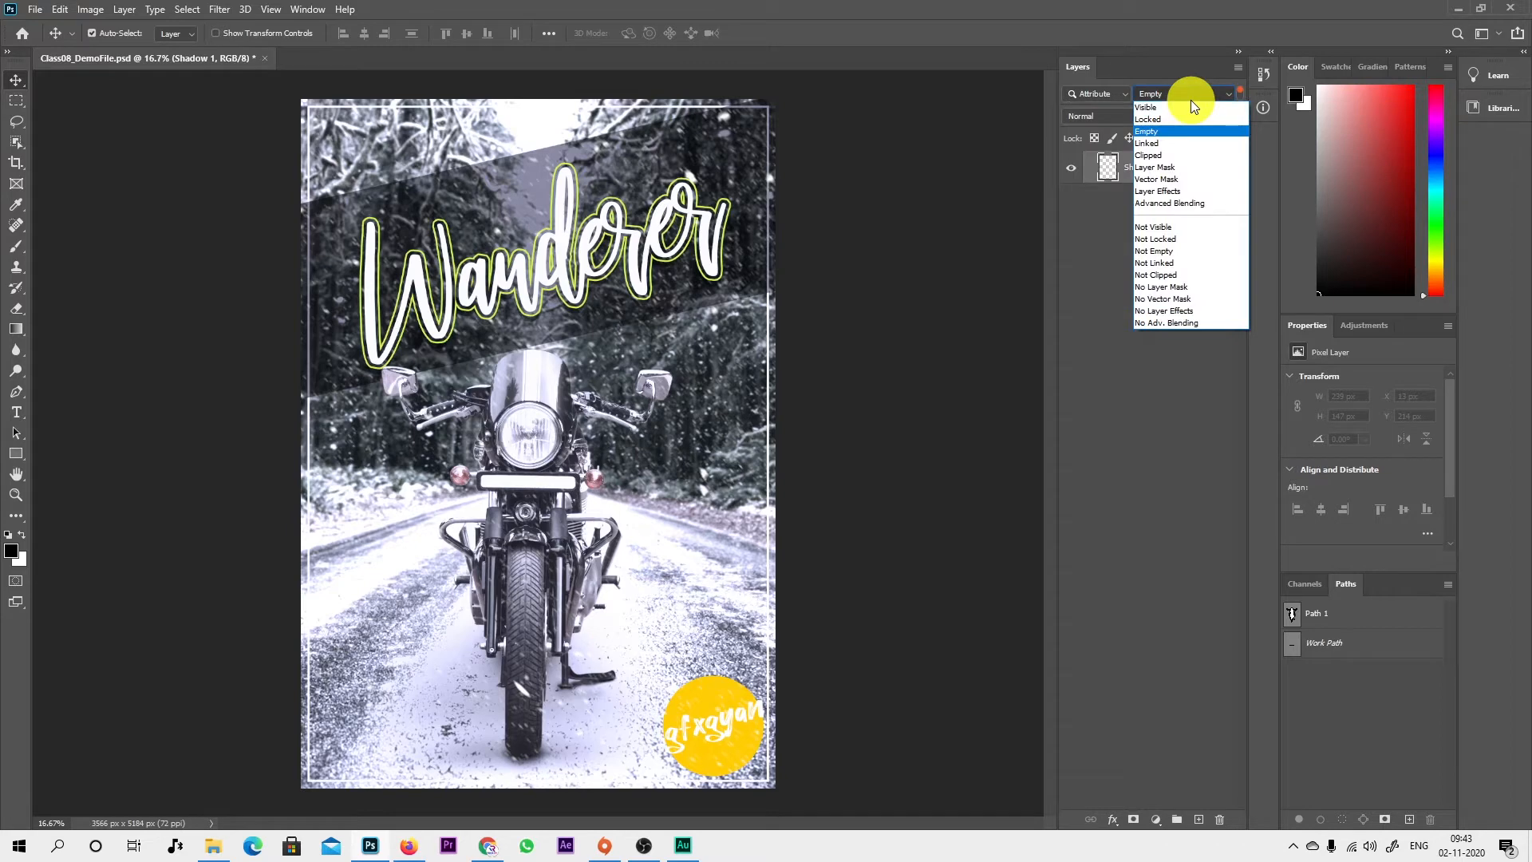
click(1176, 122)
click(1205, 97)
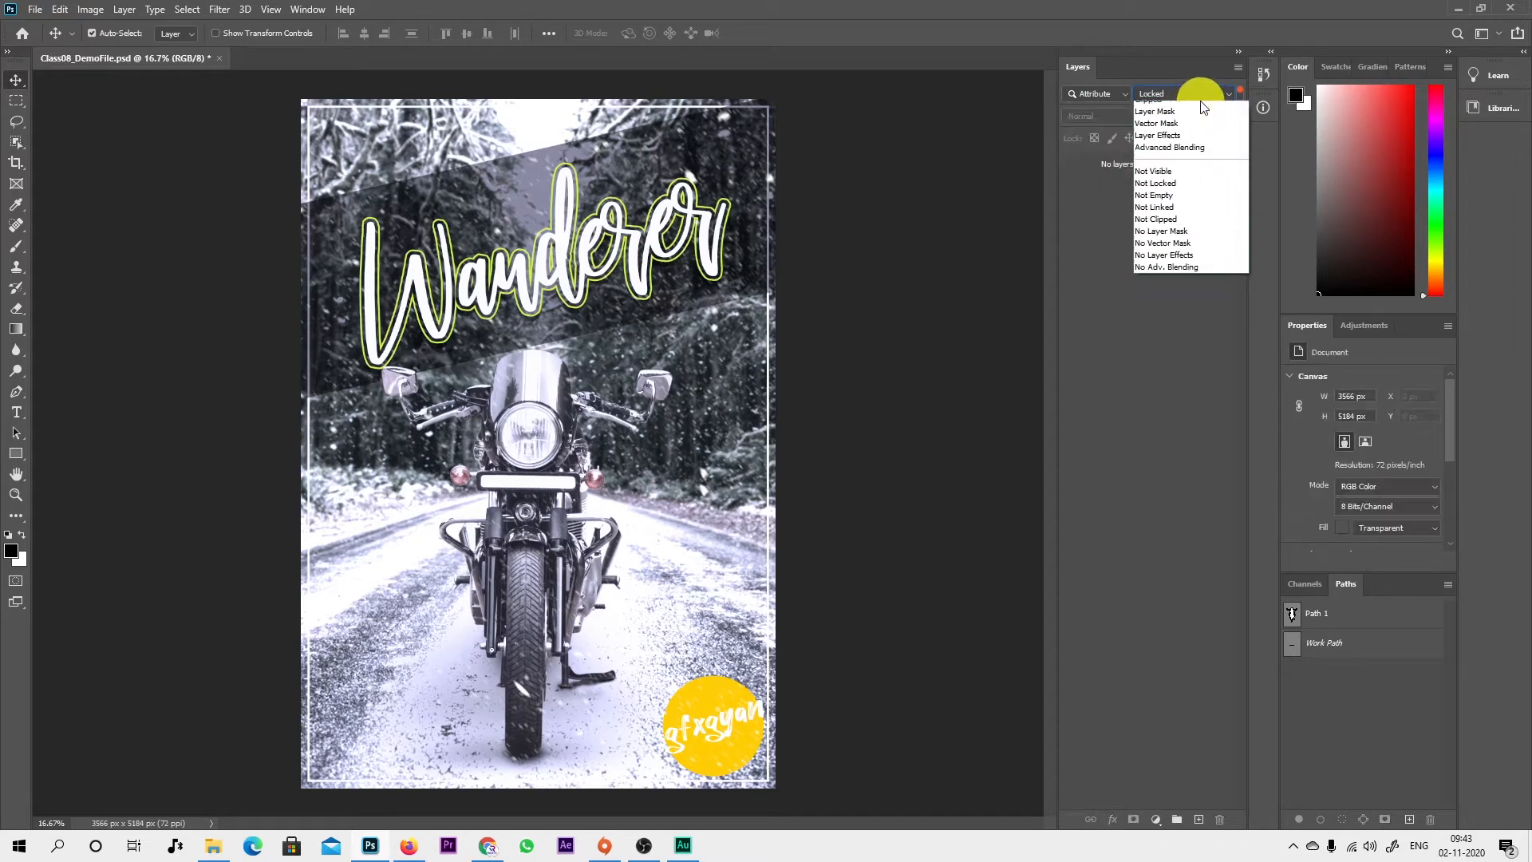
click(1192, 109)
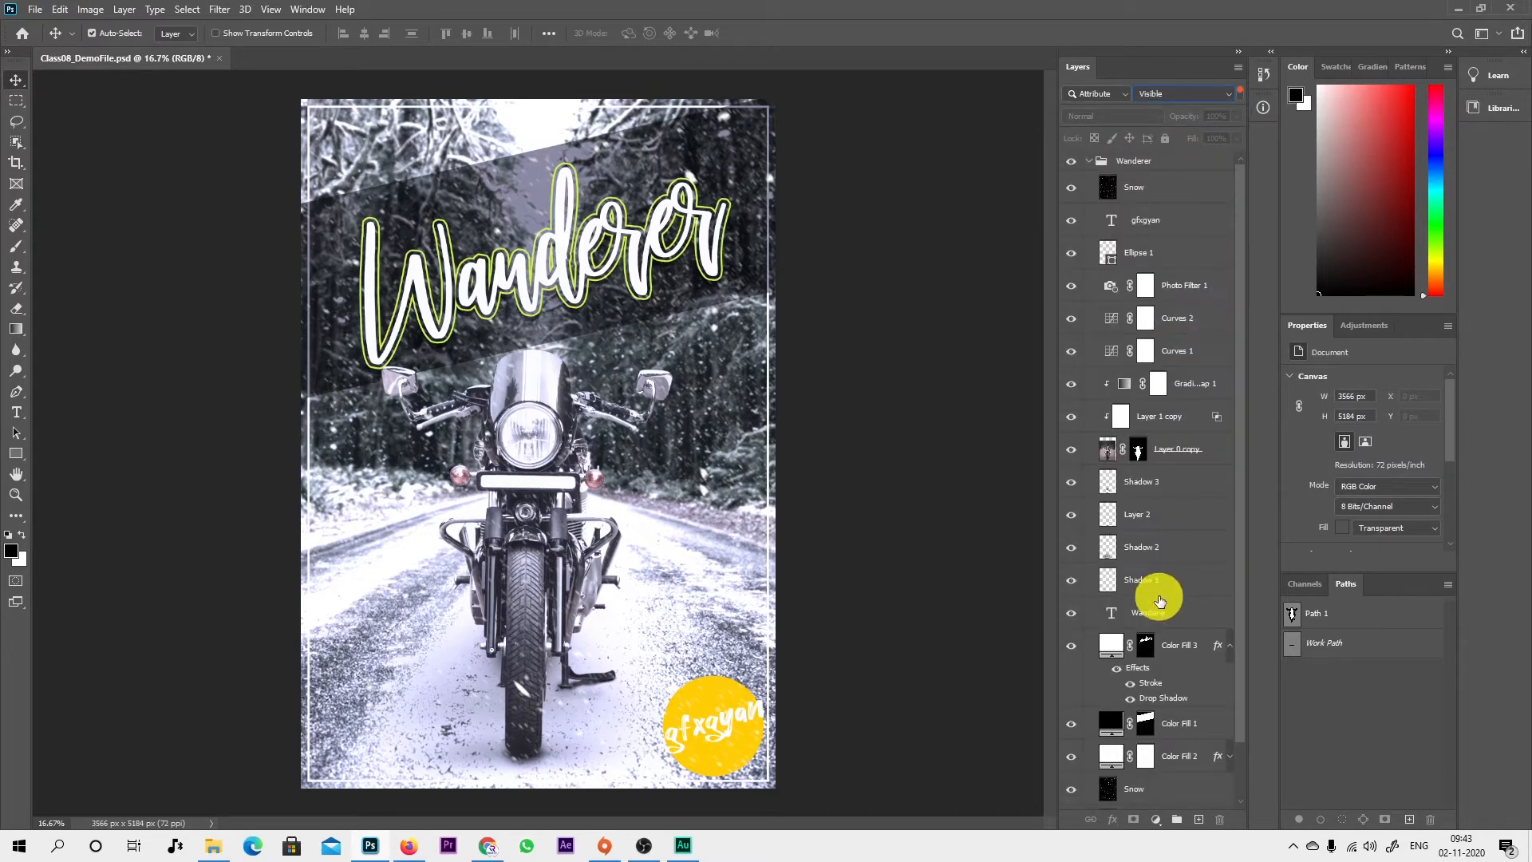
Step: Switch the layer filtering to Color and view the available color labels, leaving it on None
click(1108, 92)
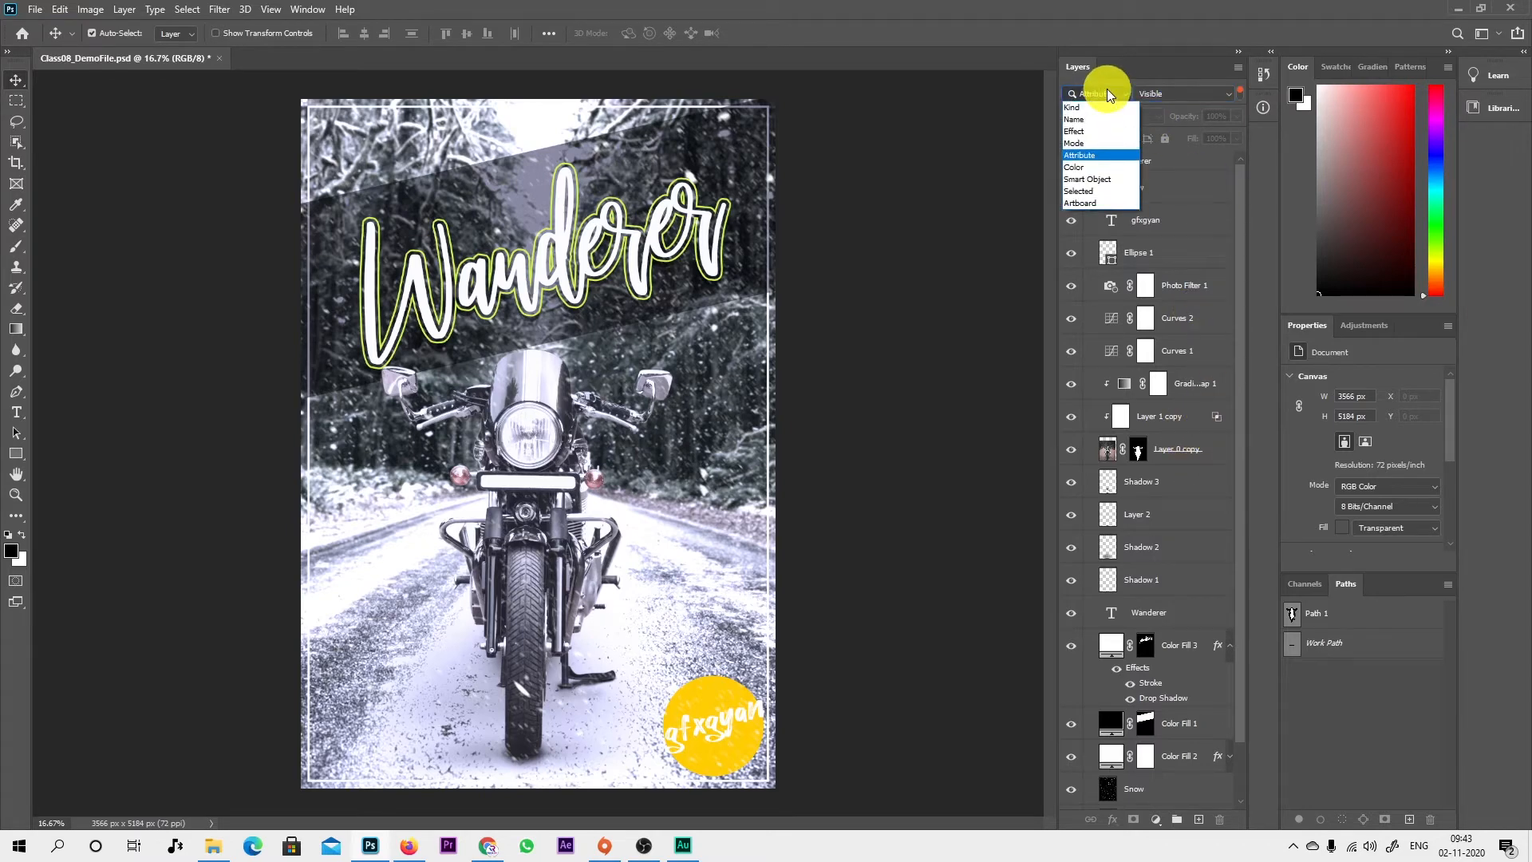
click(1098, 171)
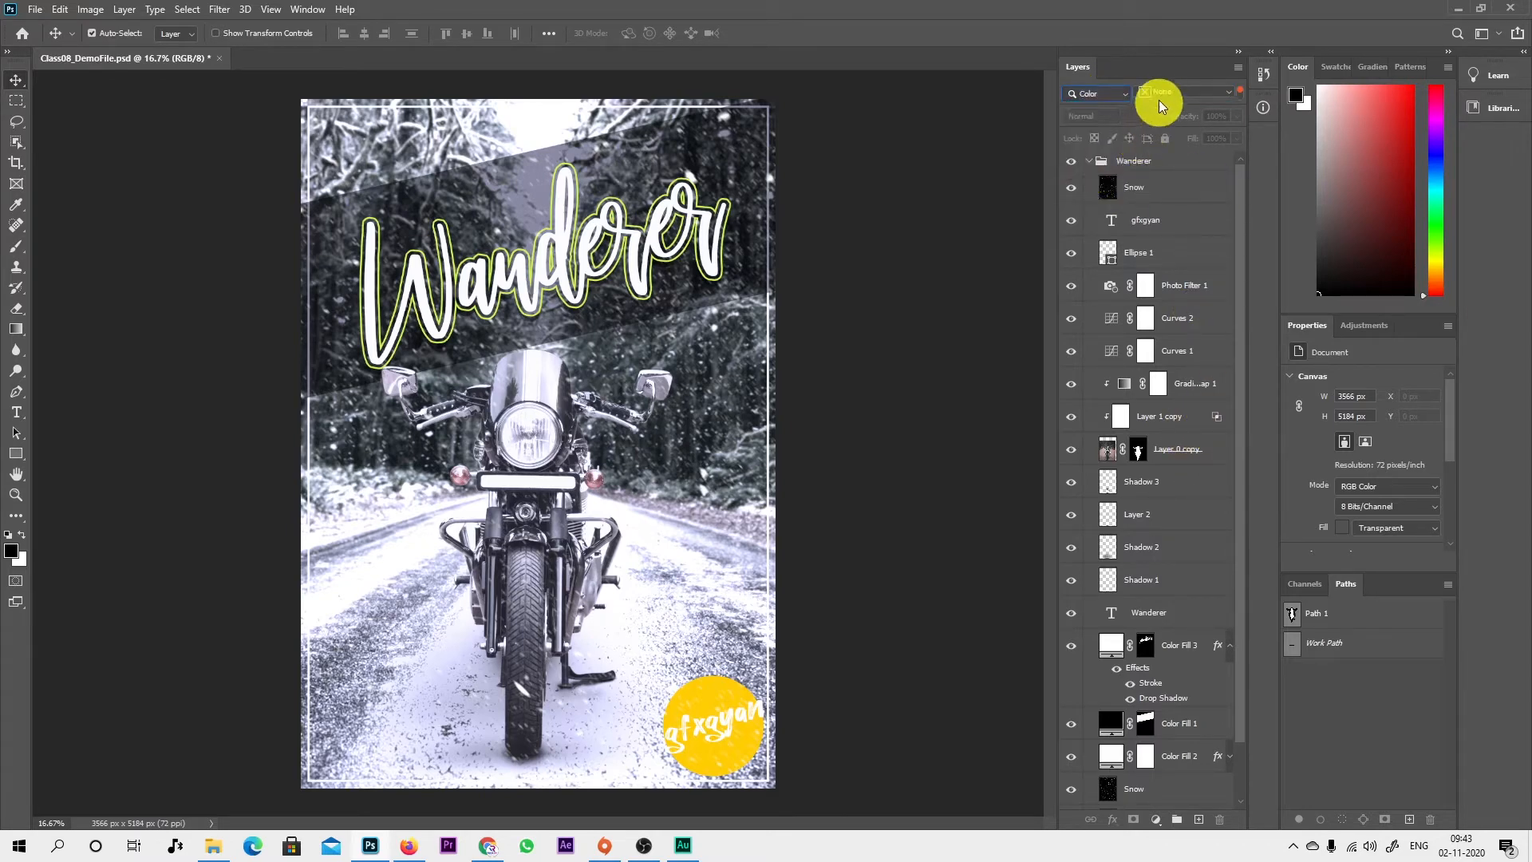
click(1167, 92)
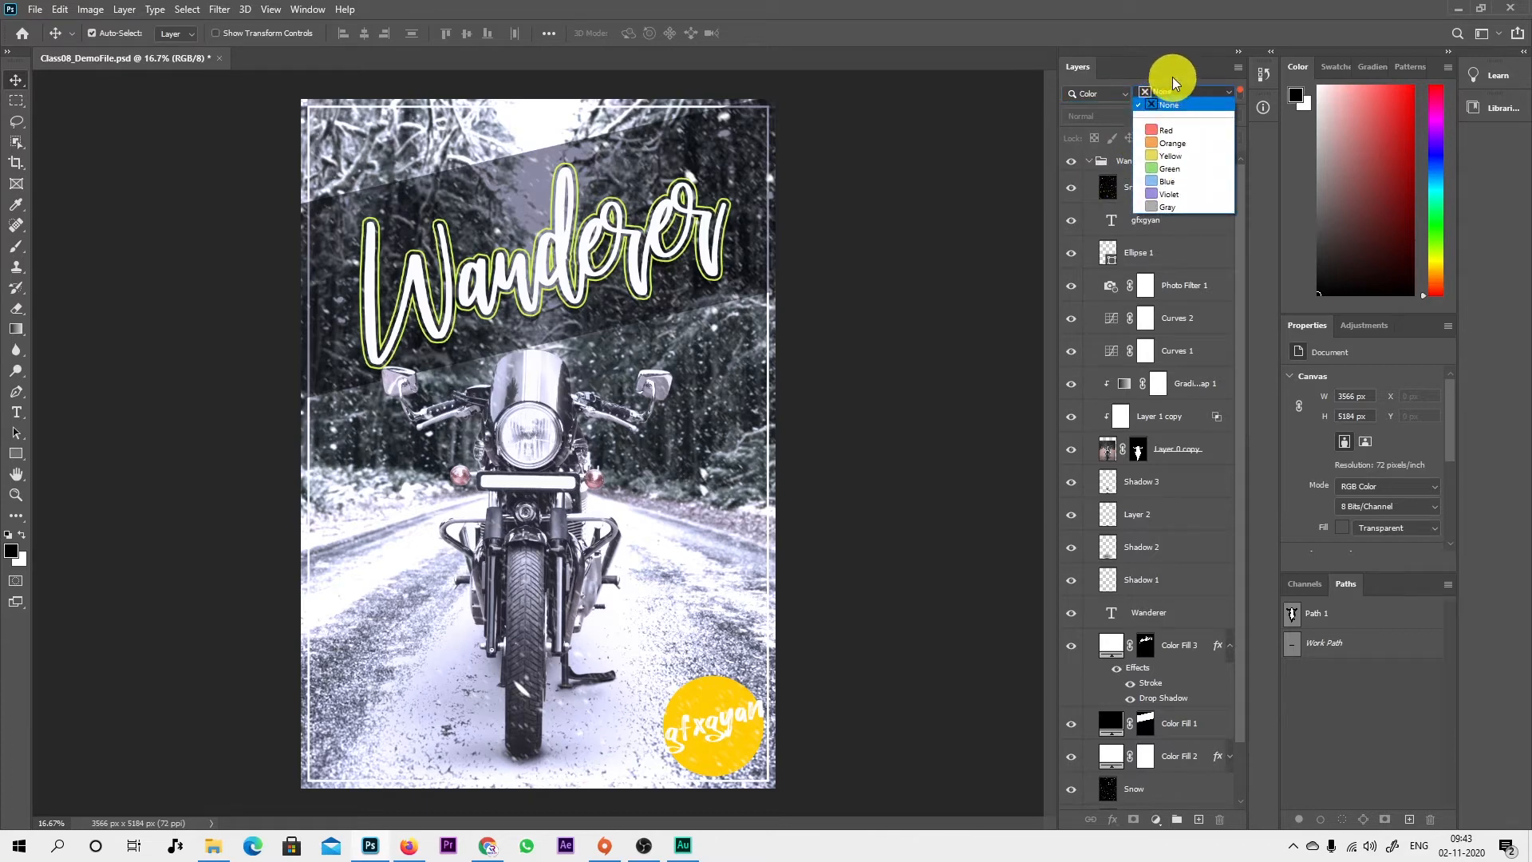
click(1173, 74)
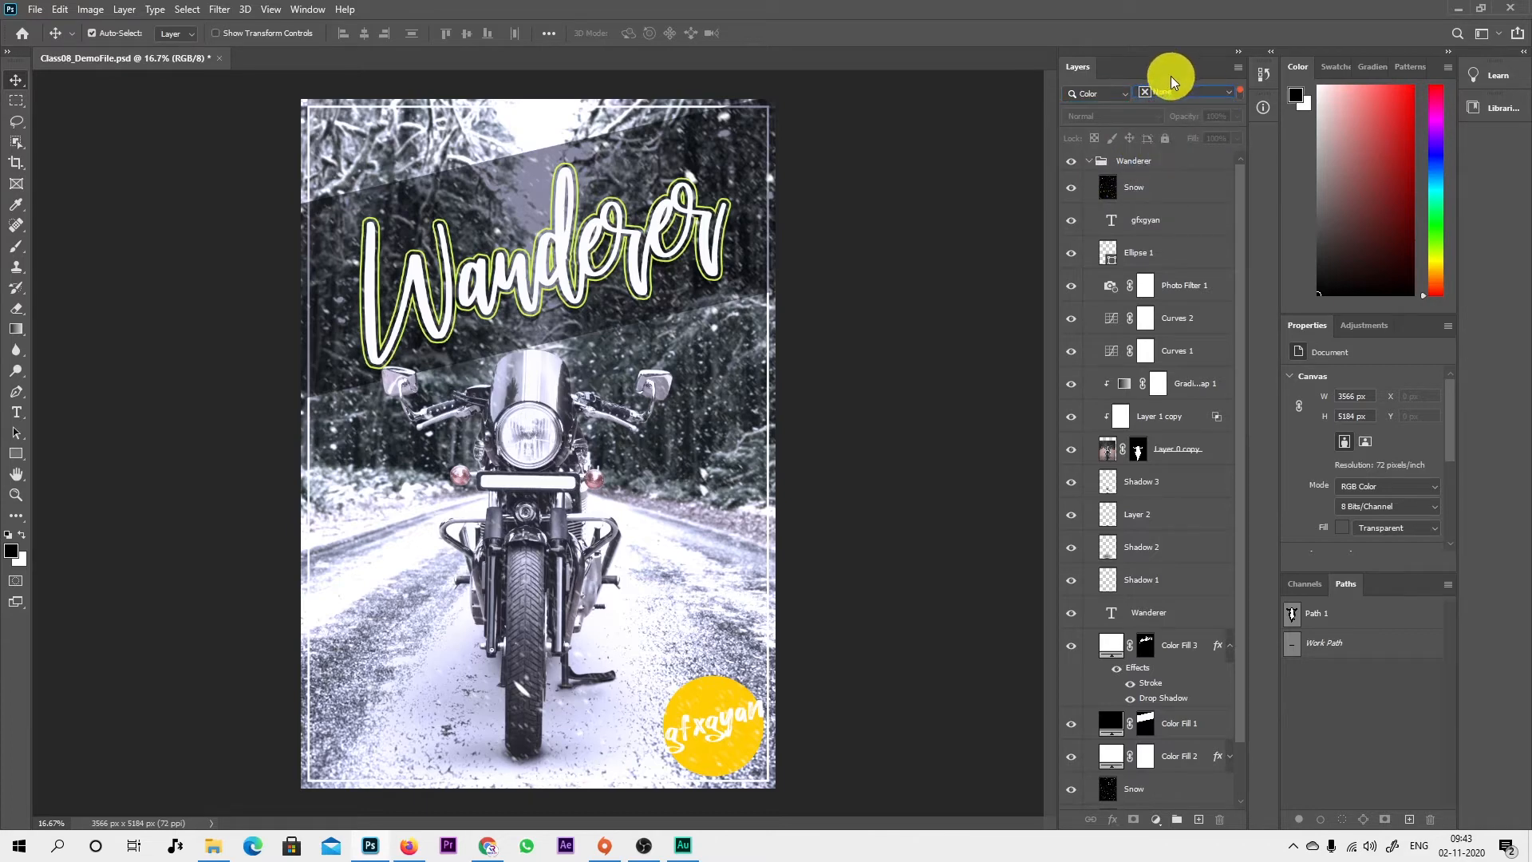
Step: Assign the Red color label to the Wanderer text layer
click(1175, 616)
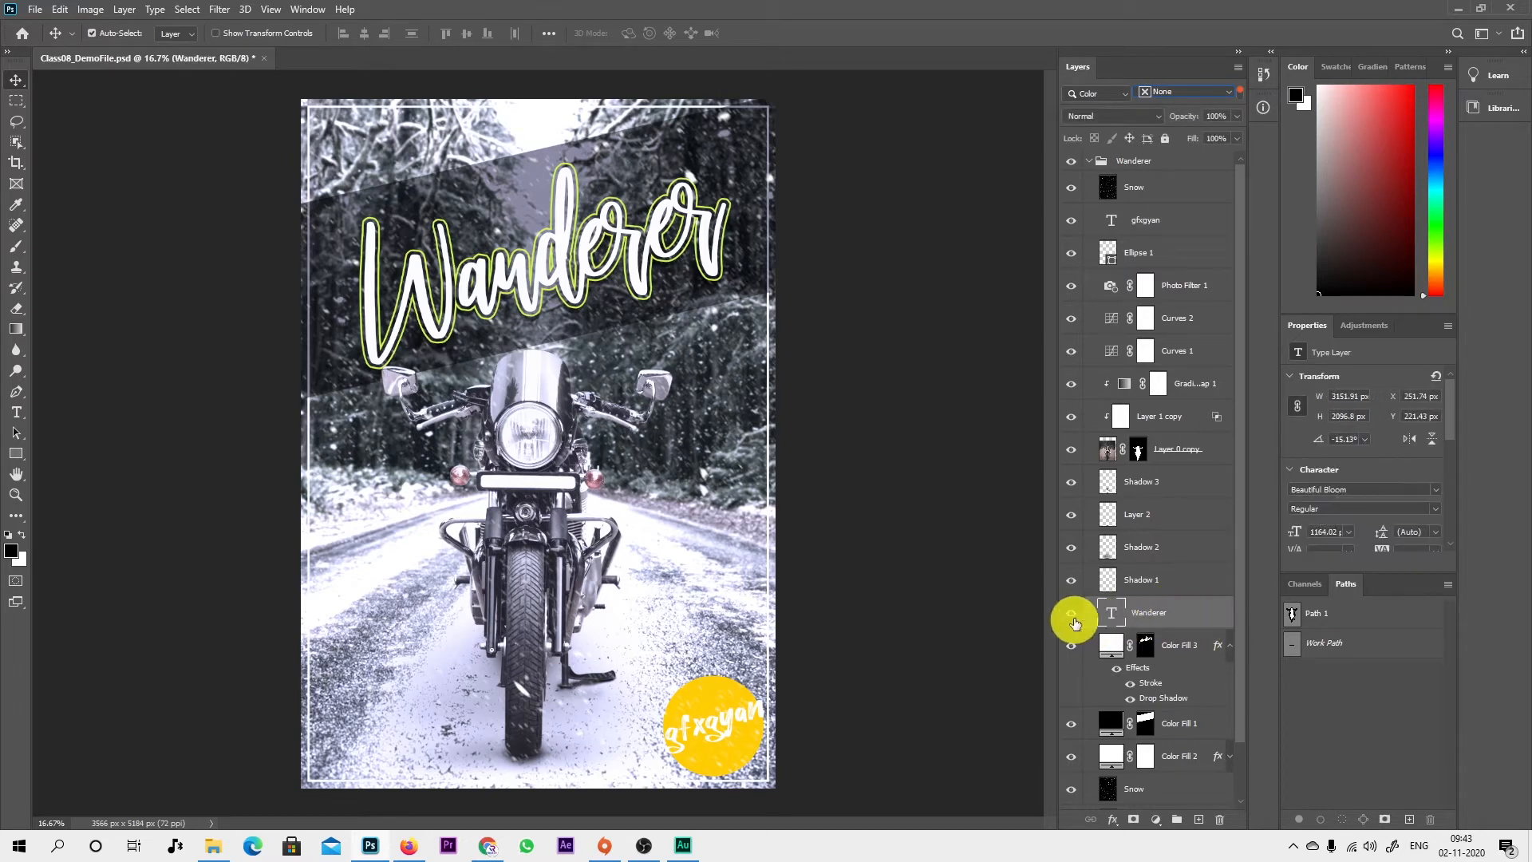
right_click(1159, 611)
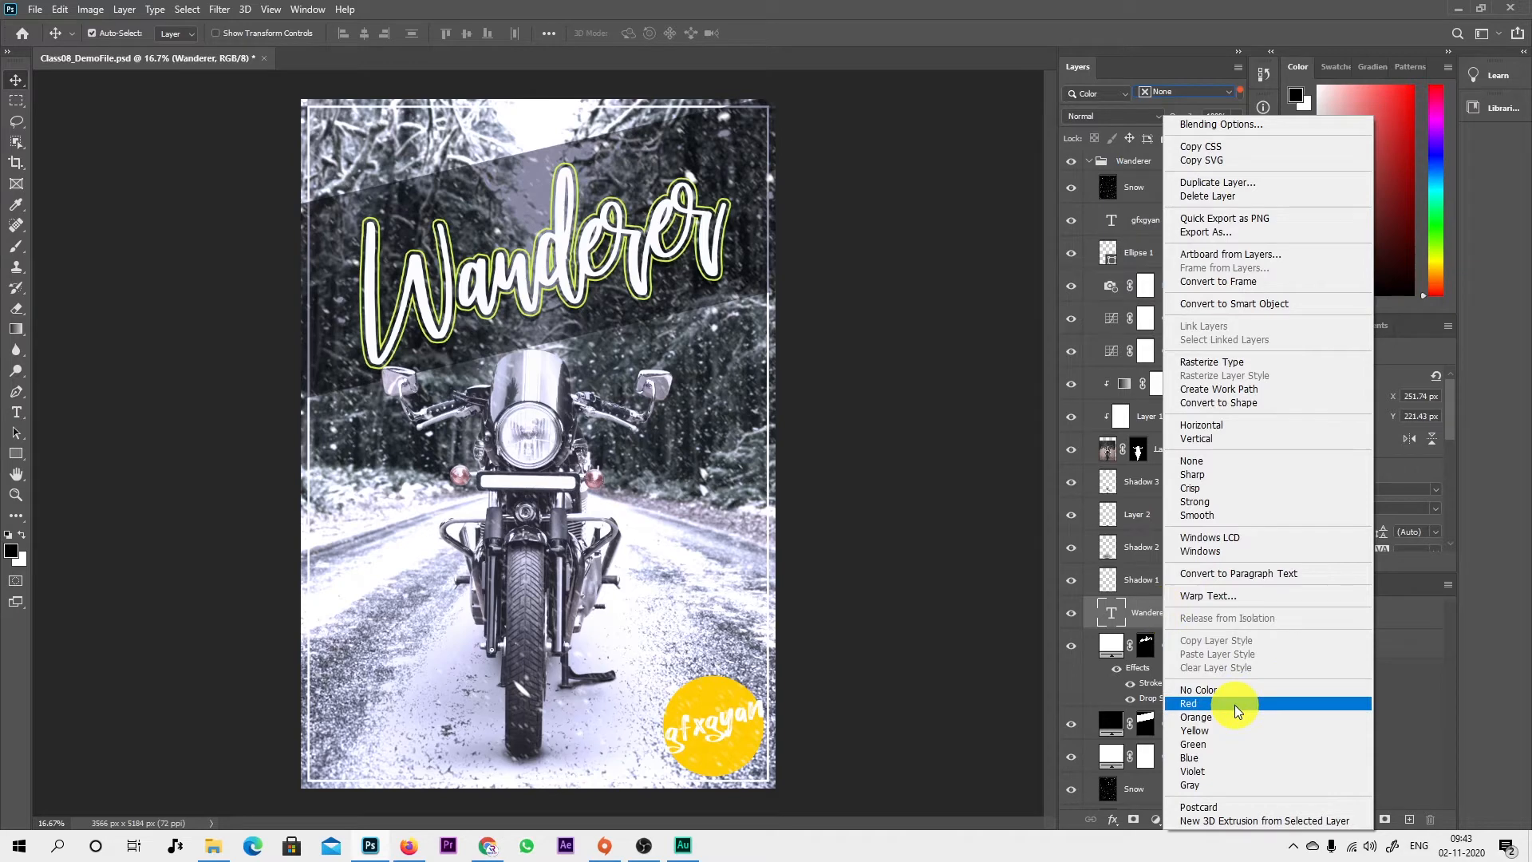
click(1233, 705)
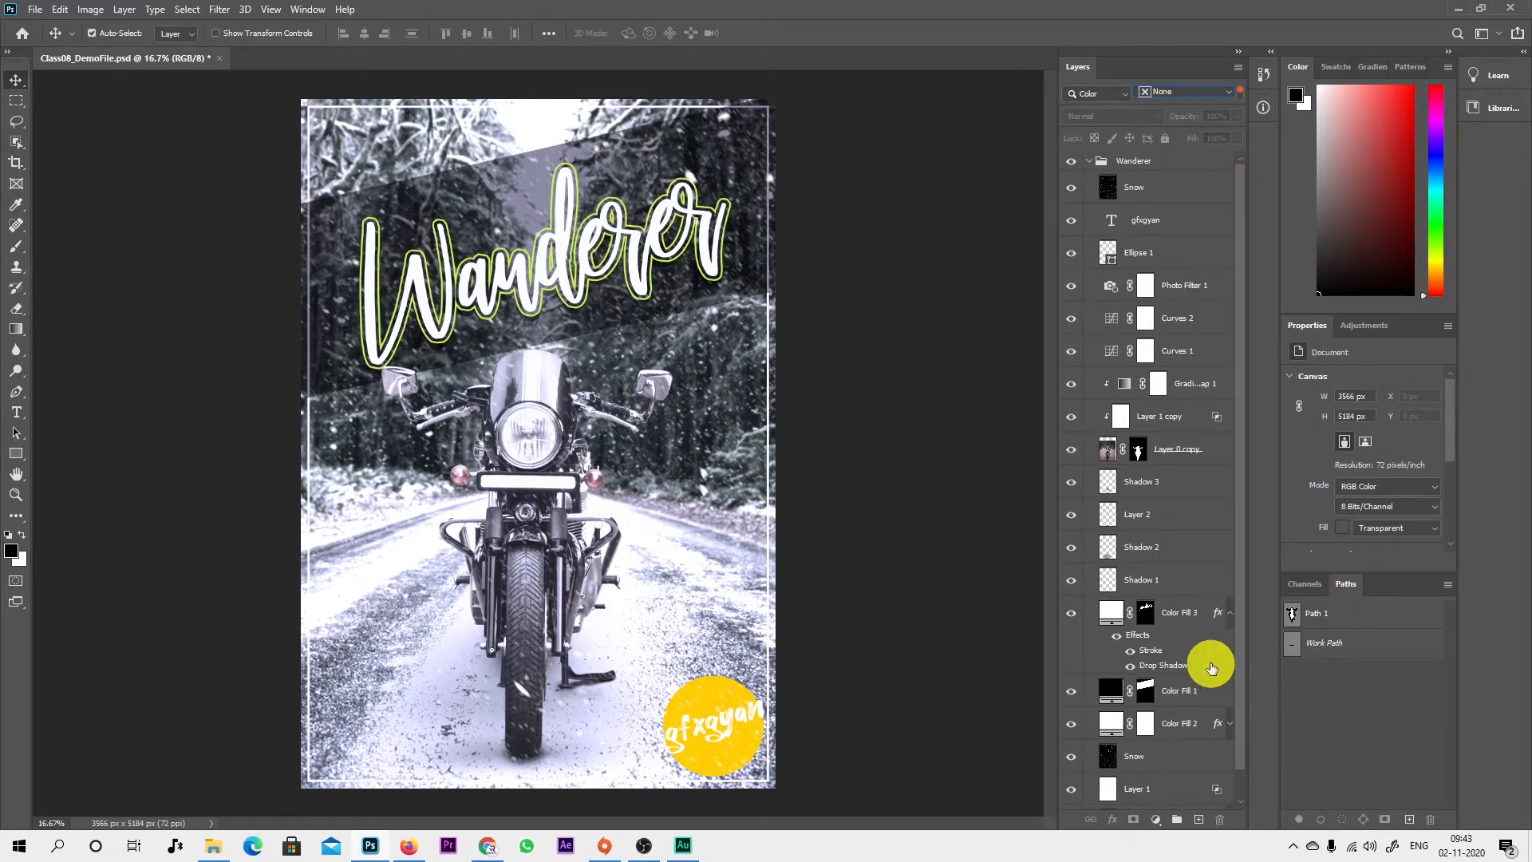
Step: Check the unlabelled layers, and set the color filter to Red to find the labelled layer
scroll(1208, 666, down, 2)
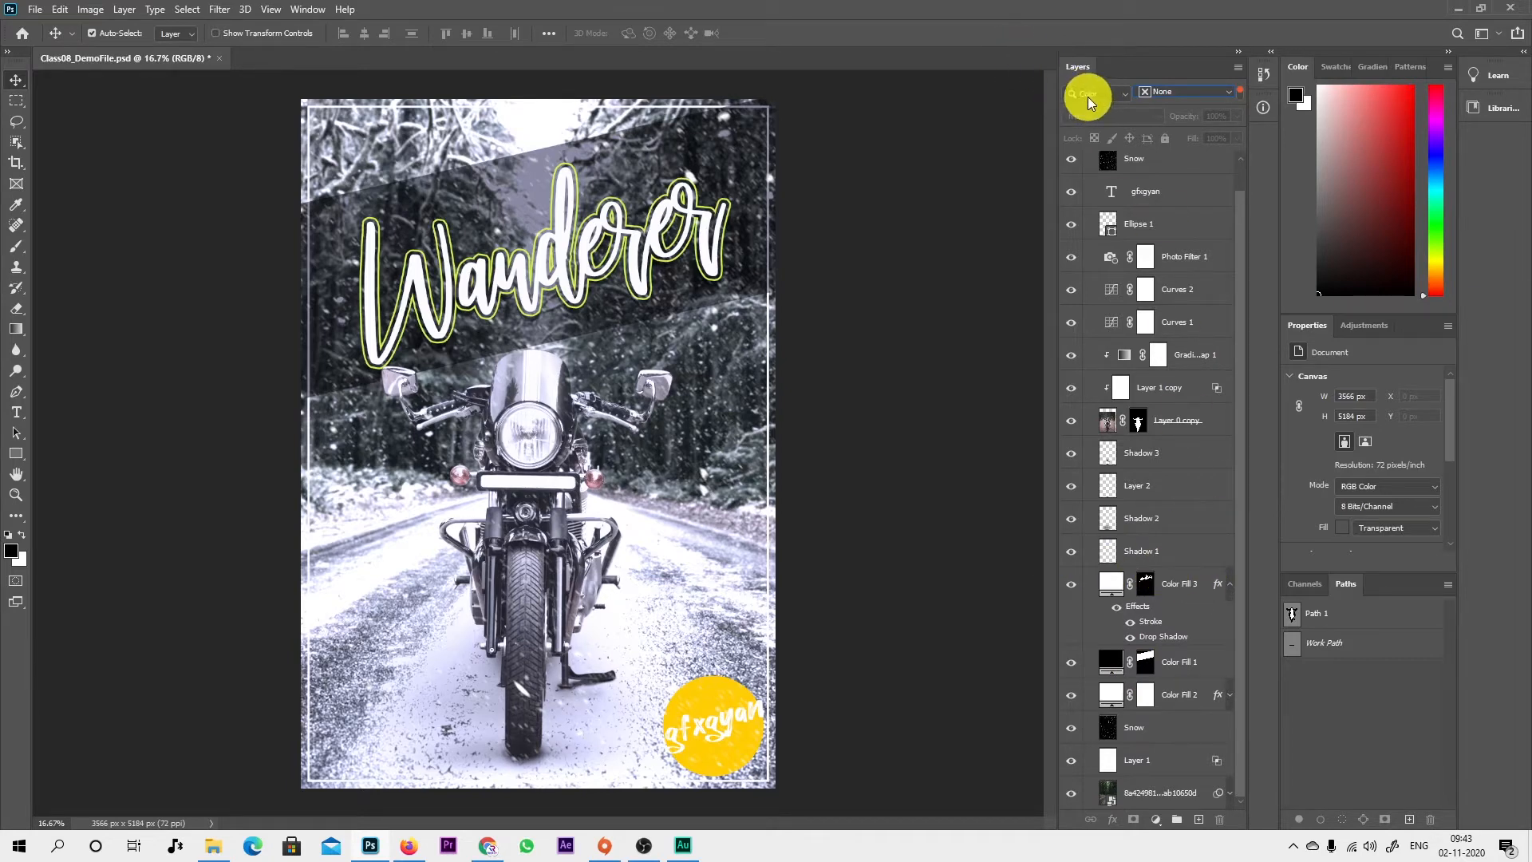
click(1185, 92)
click(1186, 131)
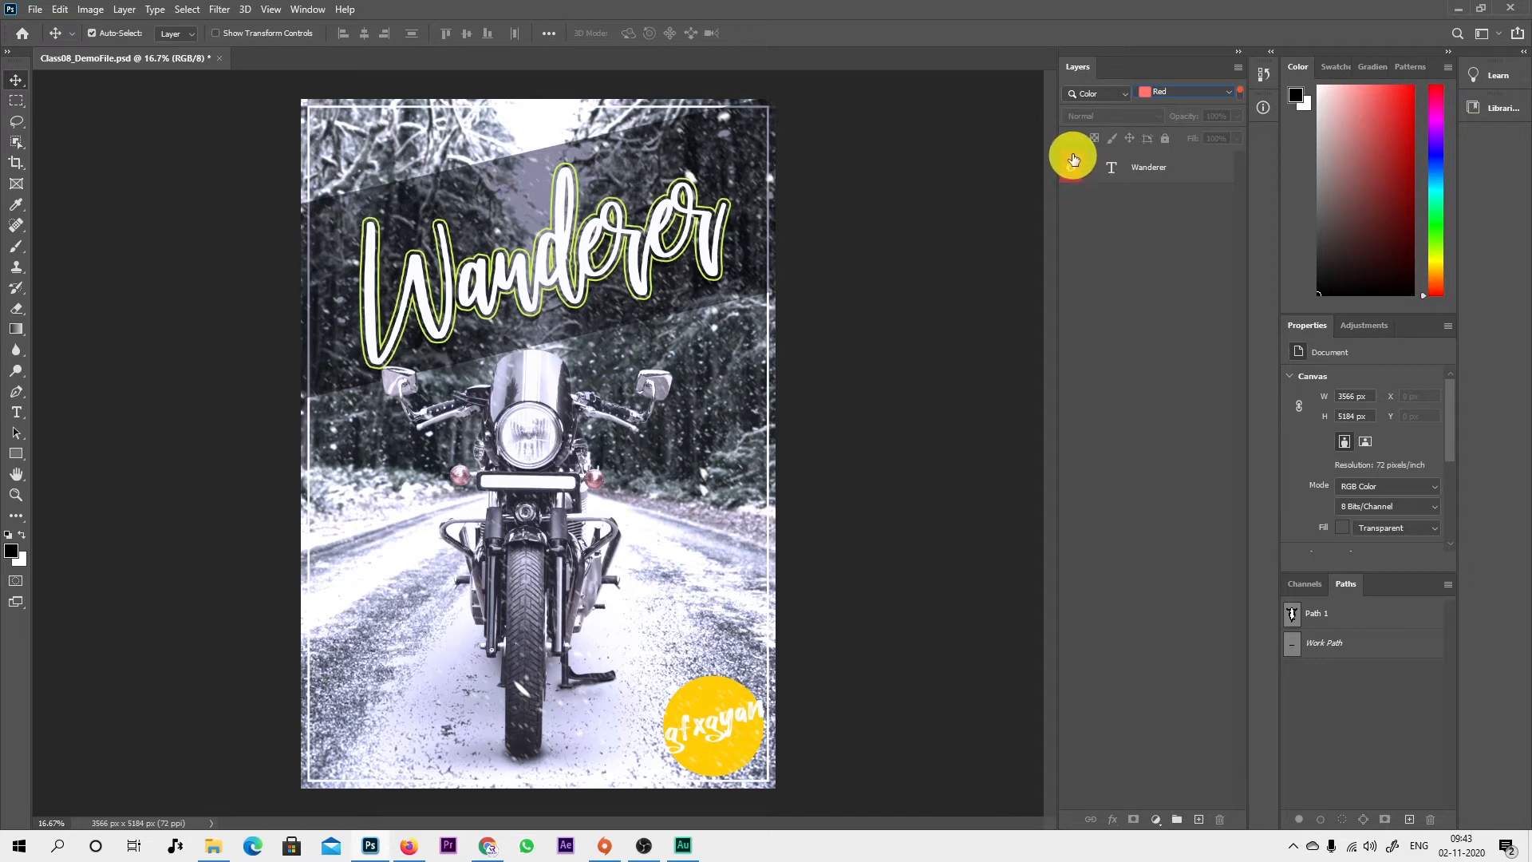
Step: Filter the layers by the Orange and Yellow color labels, and set the color filter back to None
click(1172, 98)
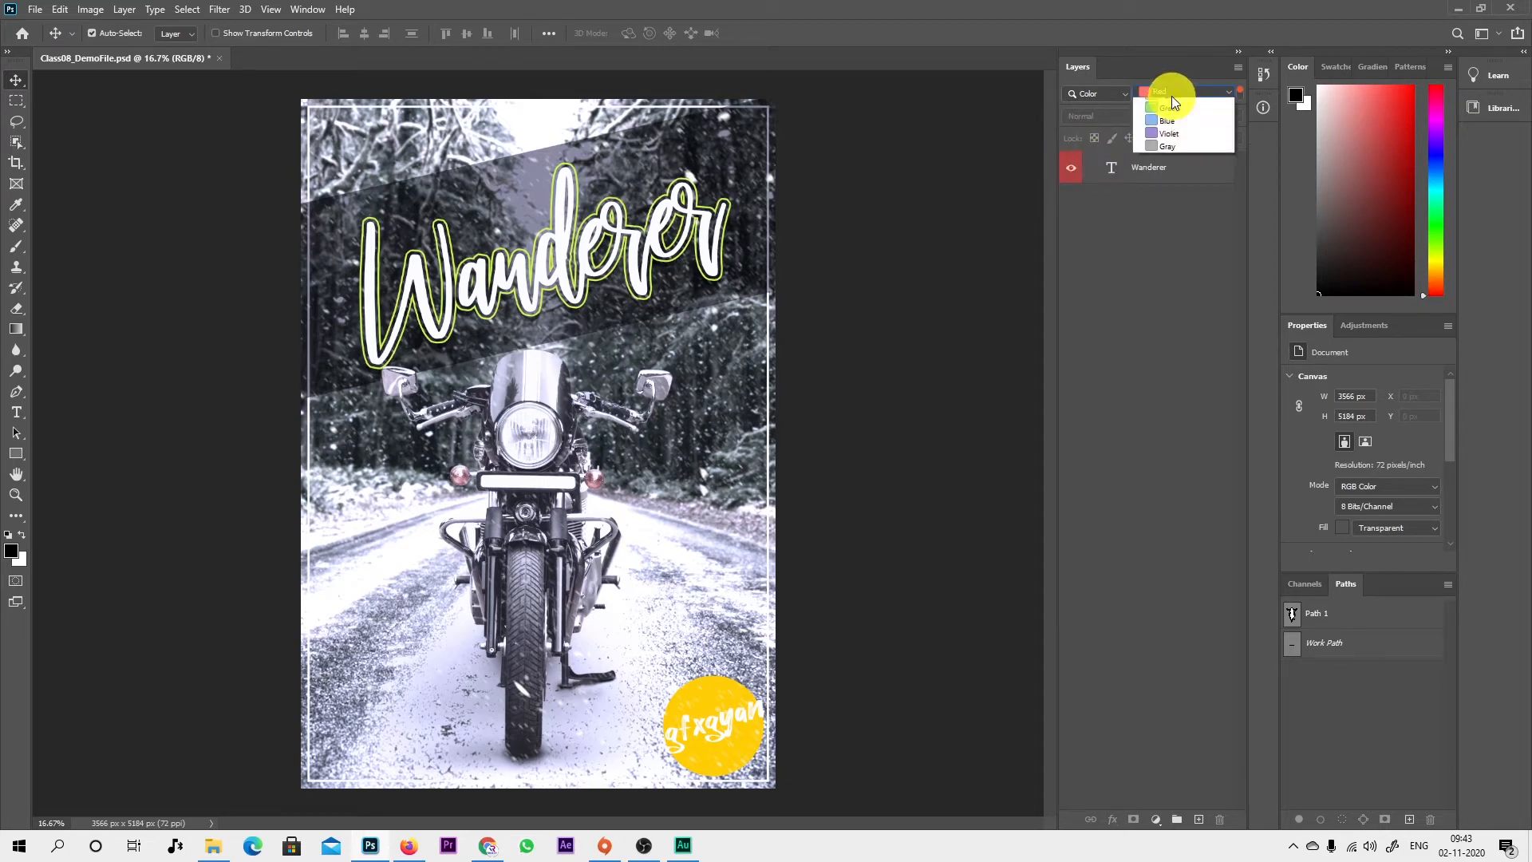
click(1176, 141)
click(1177, 94)
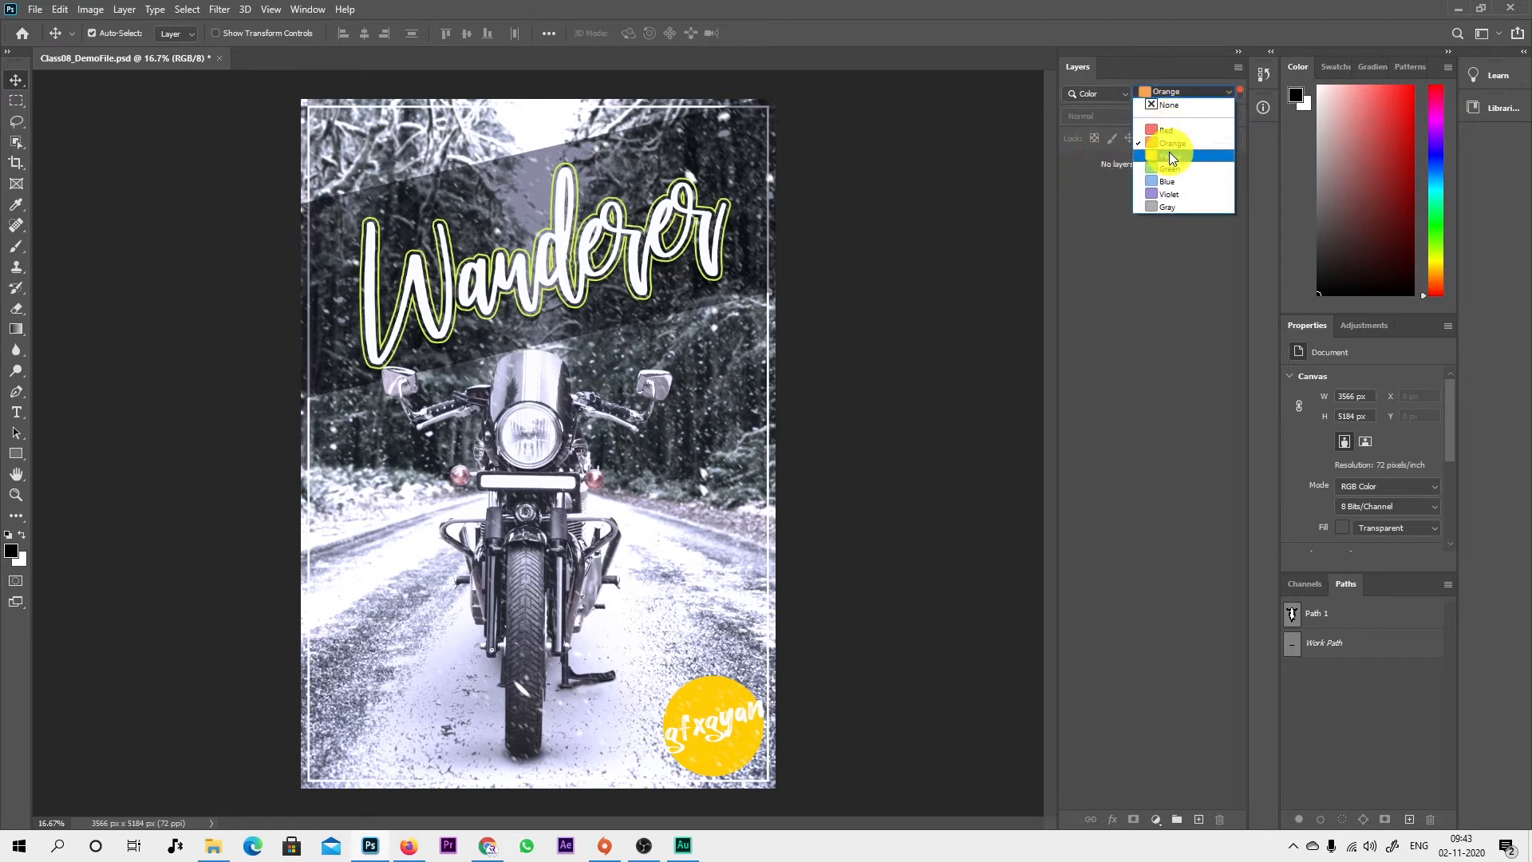
click(1170, 139)
click(1170, 92)
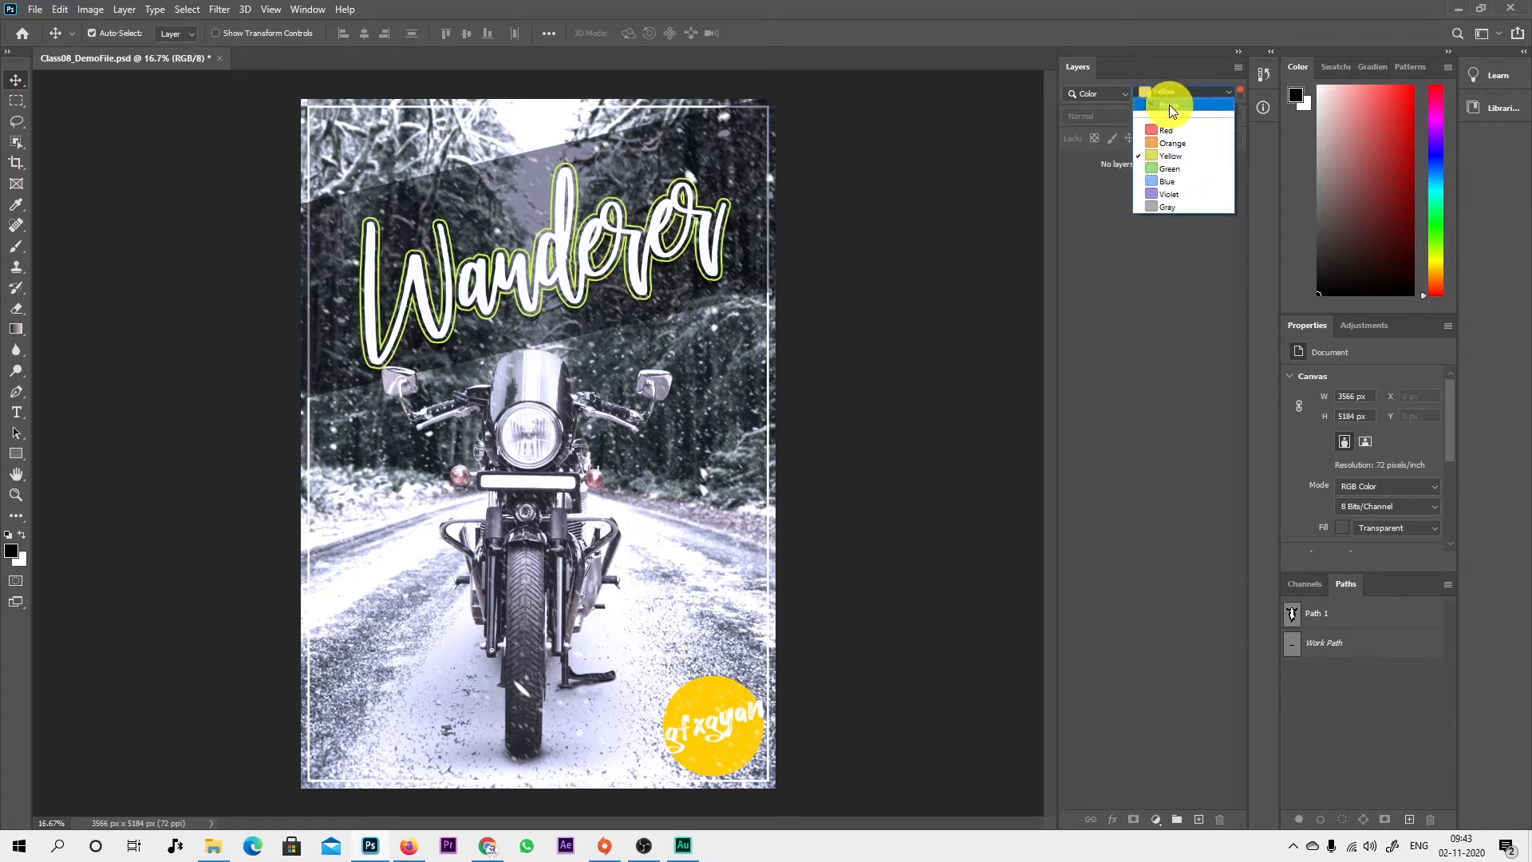
click(1170, 105)
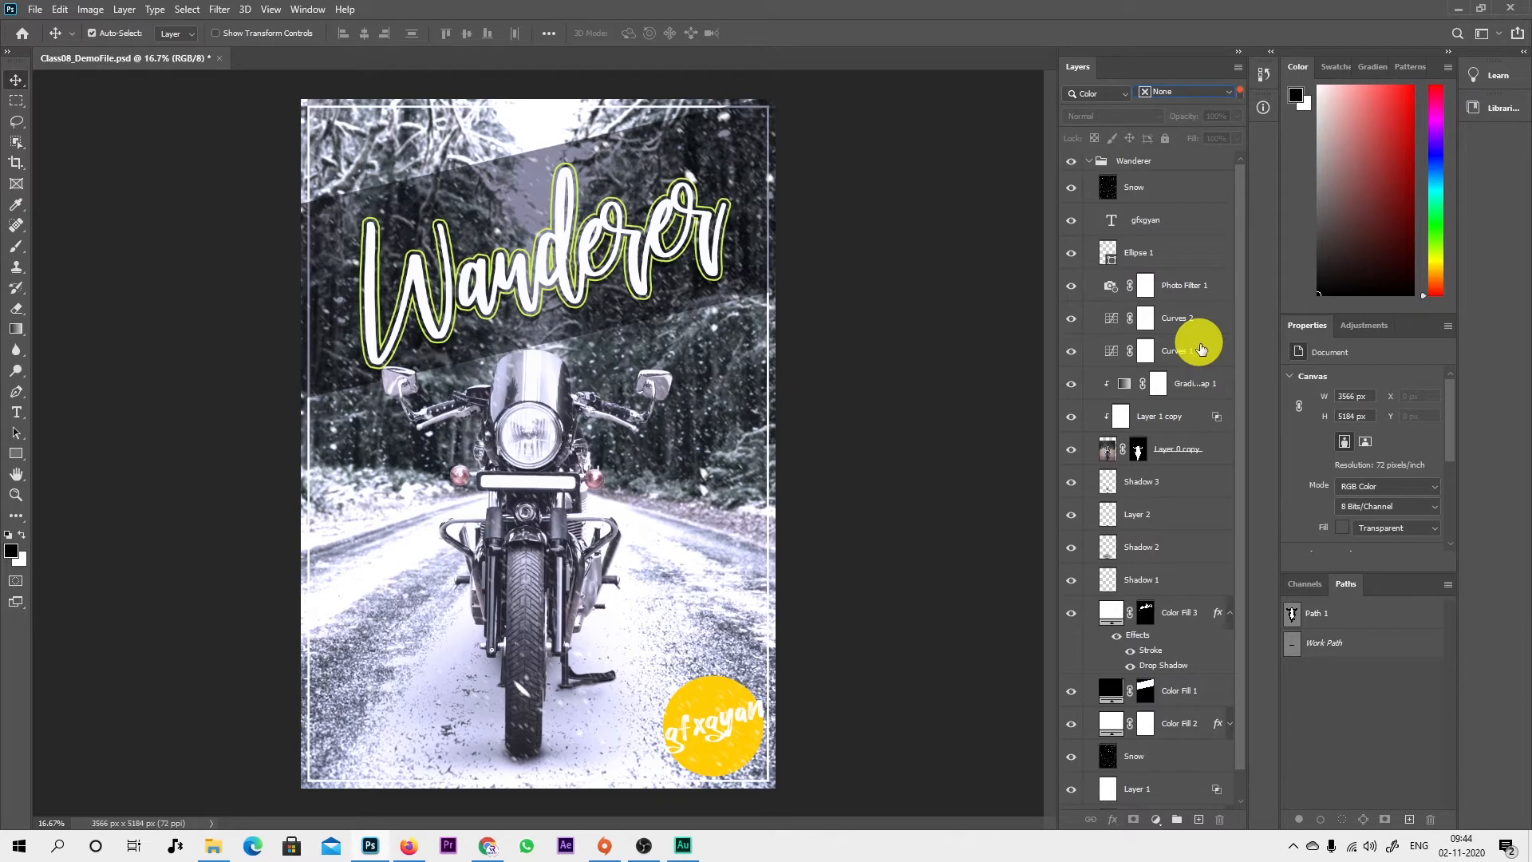
Step: Switch the layer filtering back to Kind and select the red-labelled Wanderer text layer
click(1197, 589)
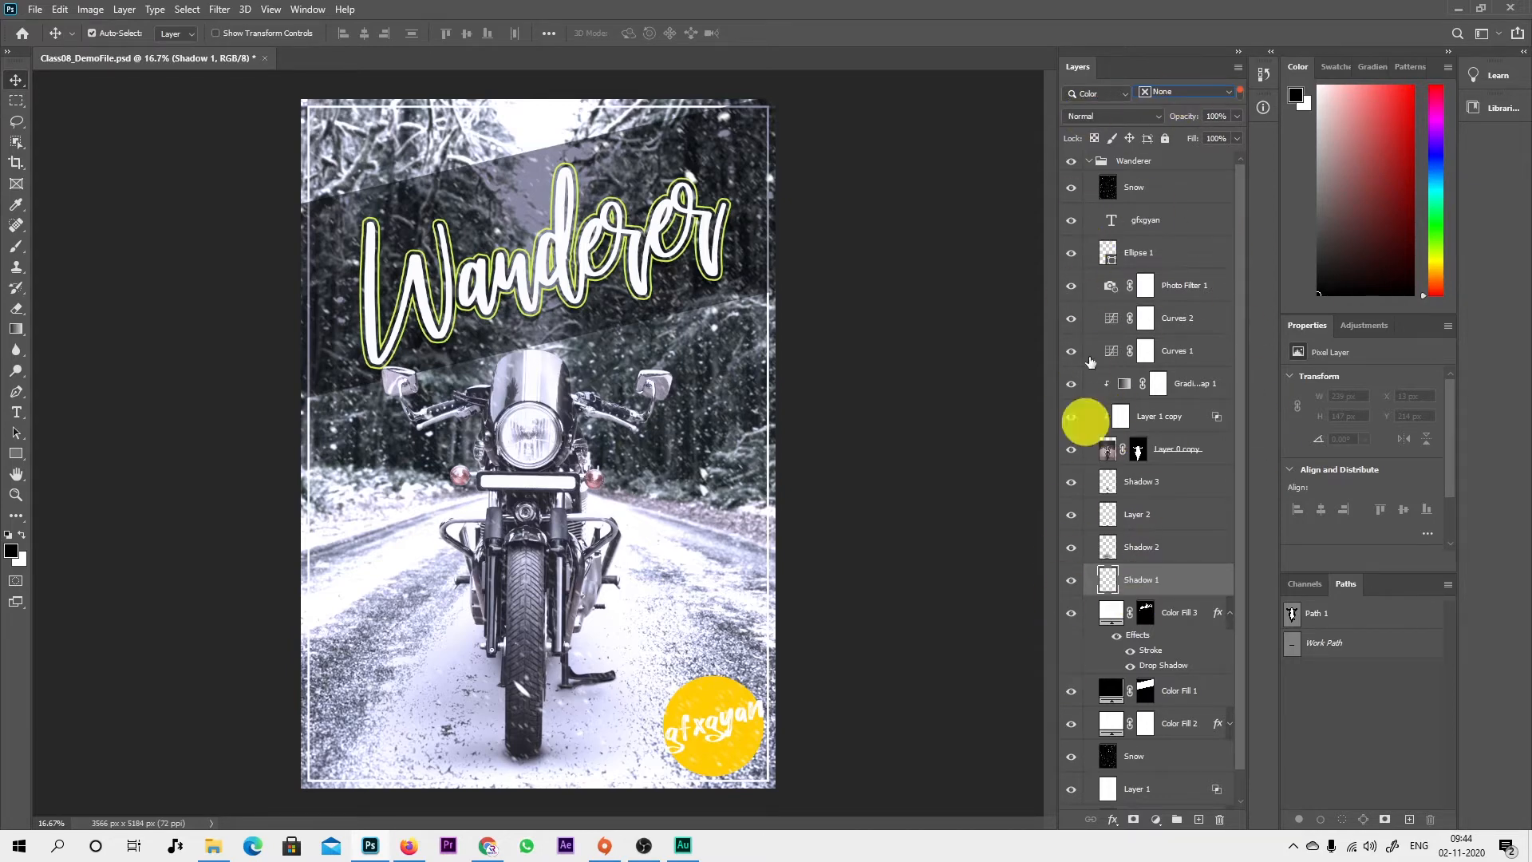
click(1101, 93)
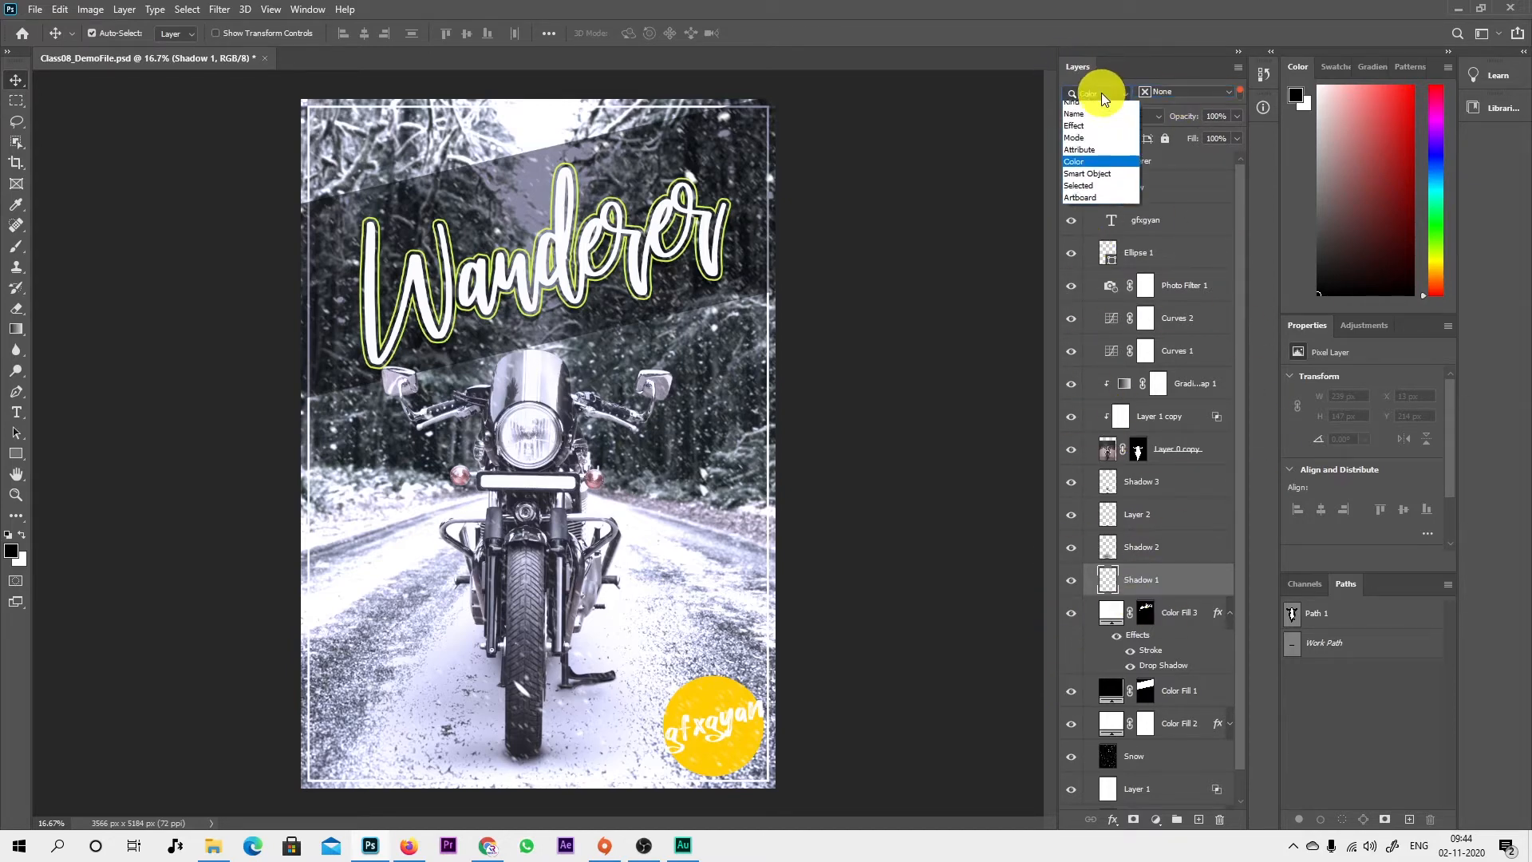
click(1094, 108)
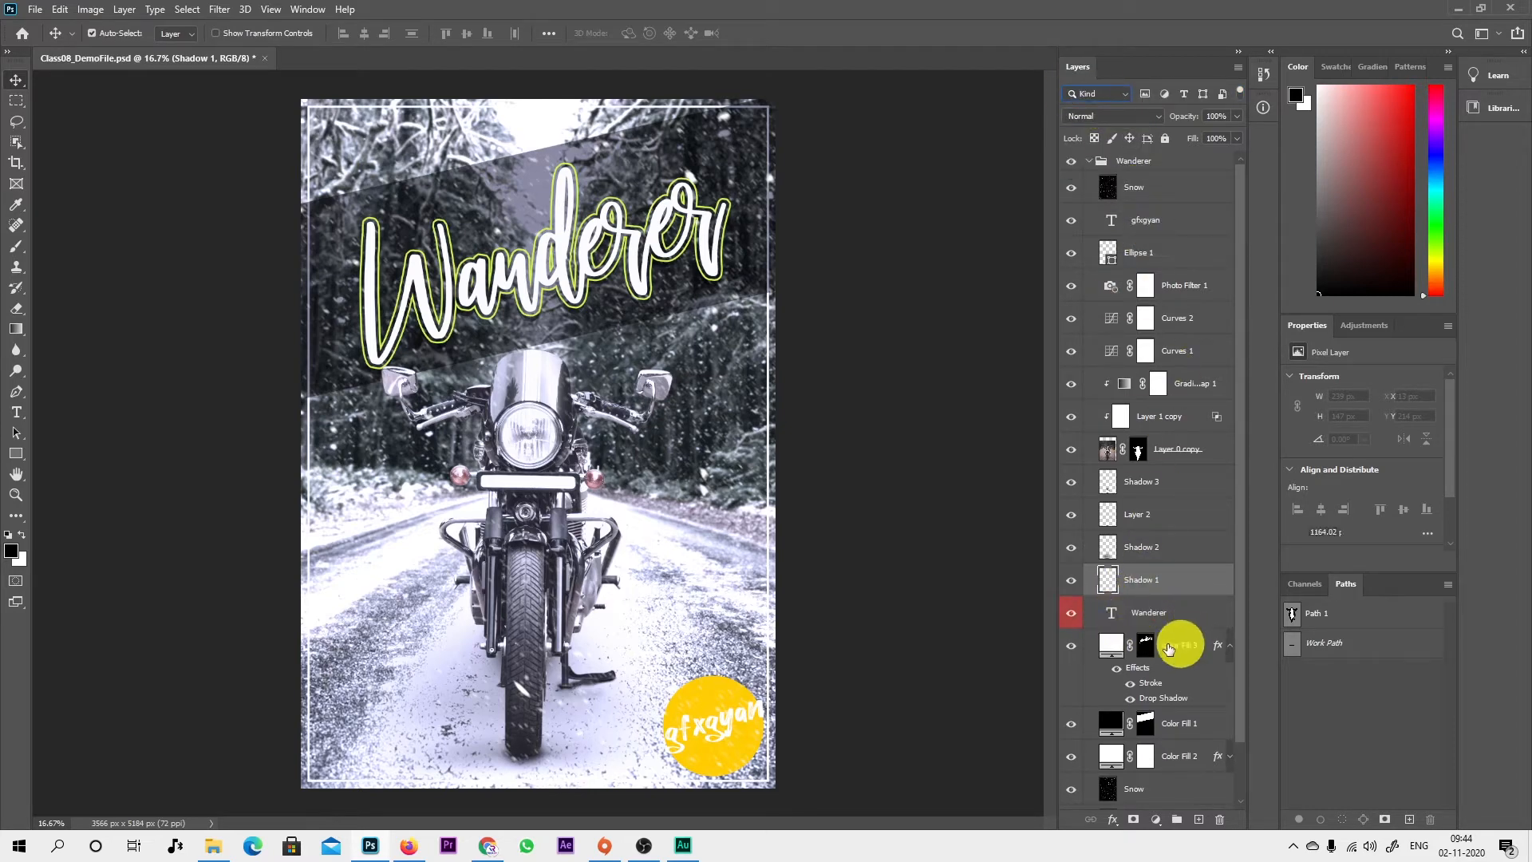
click(1075, 616)
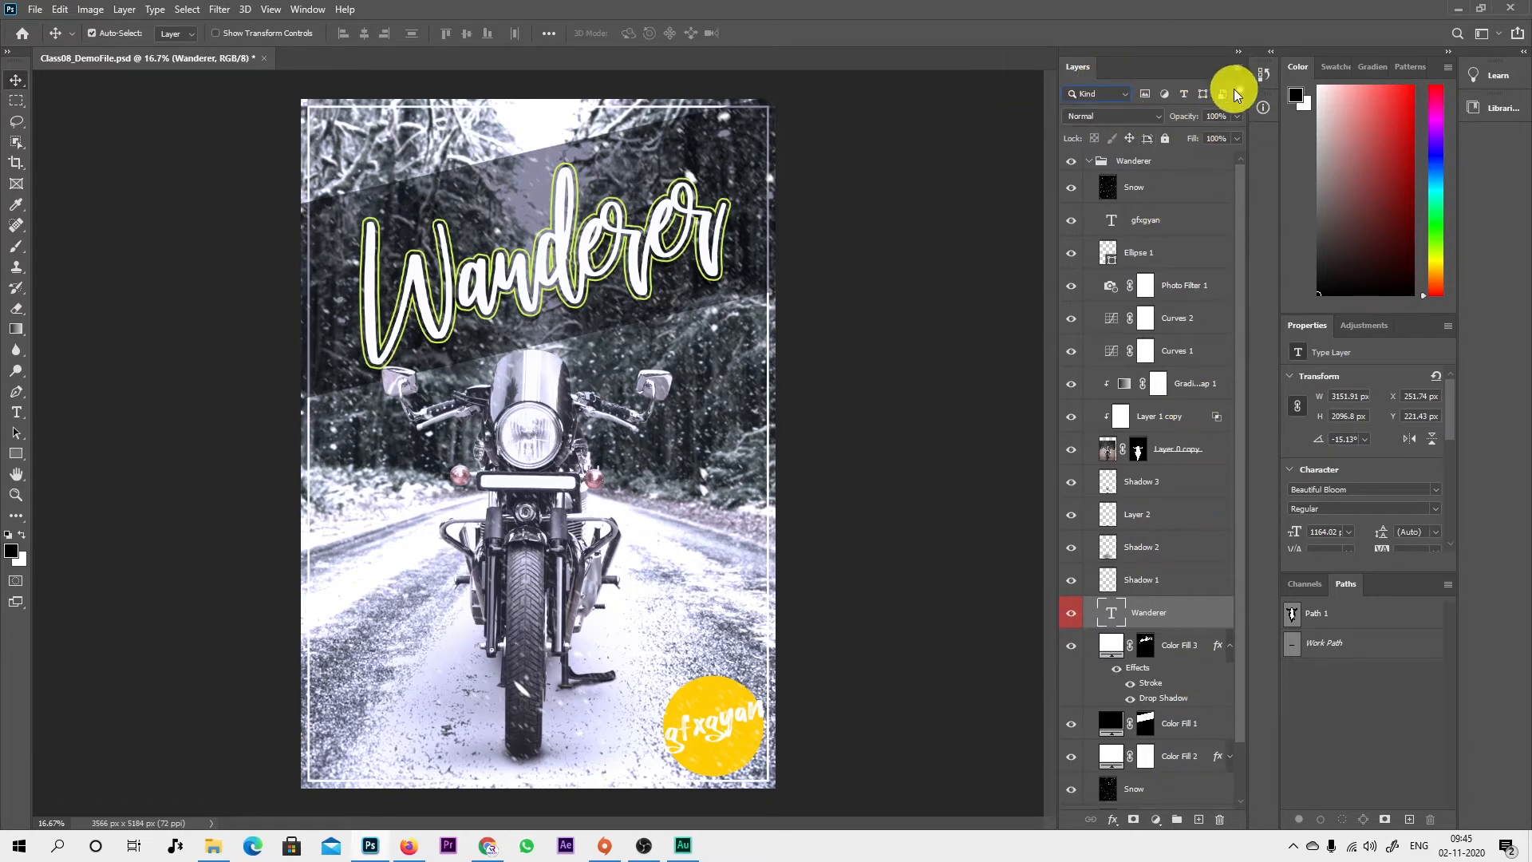
Step: Switch the layer filtering to Smart Object, and toggle its first filter option on and off
click(1092, 96)
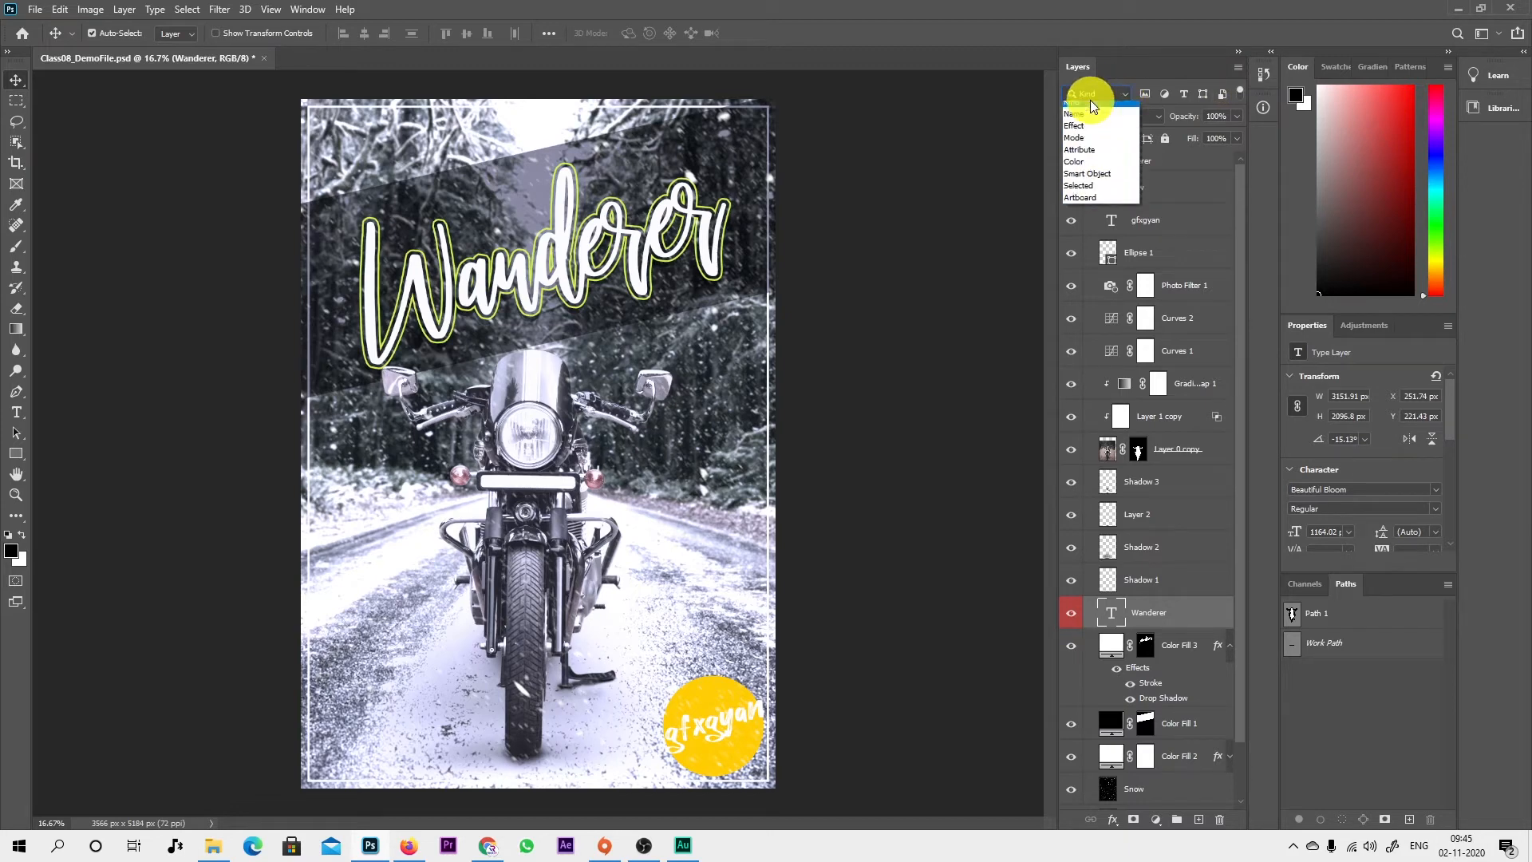
click(1091, 180)
click(1147, 94)
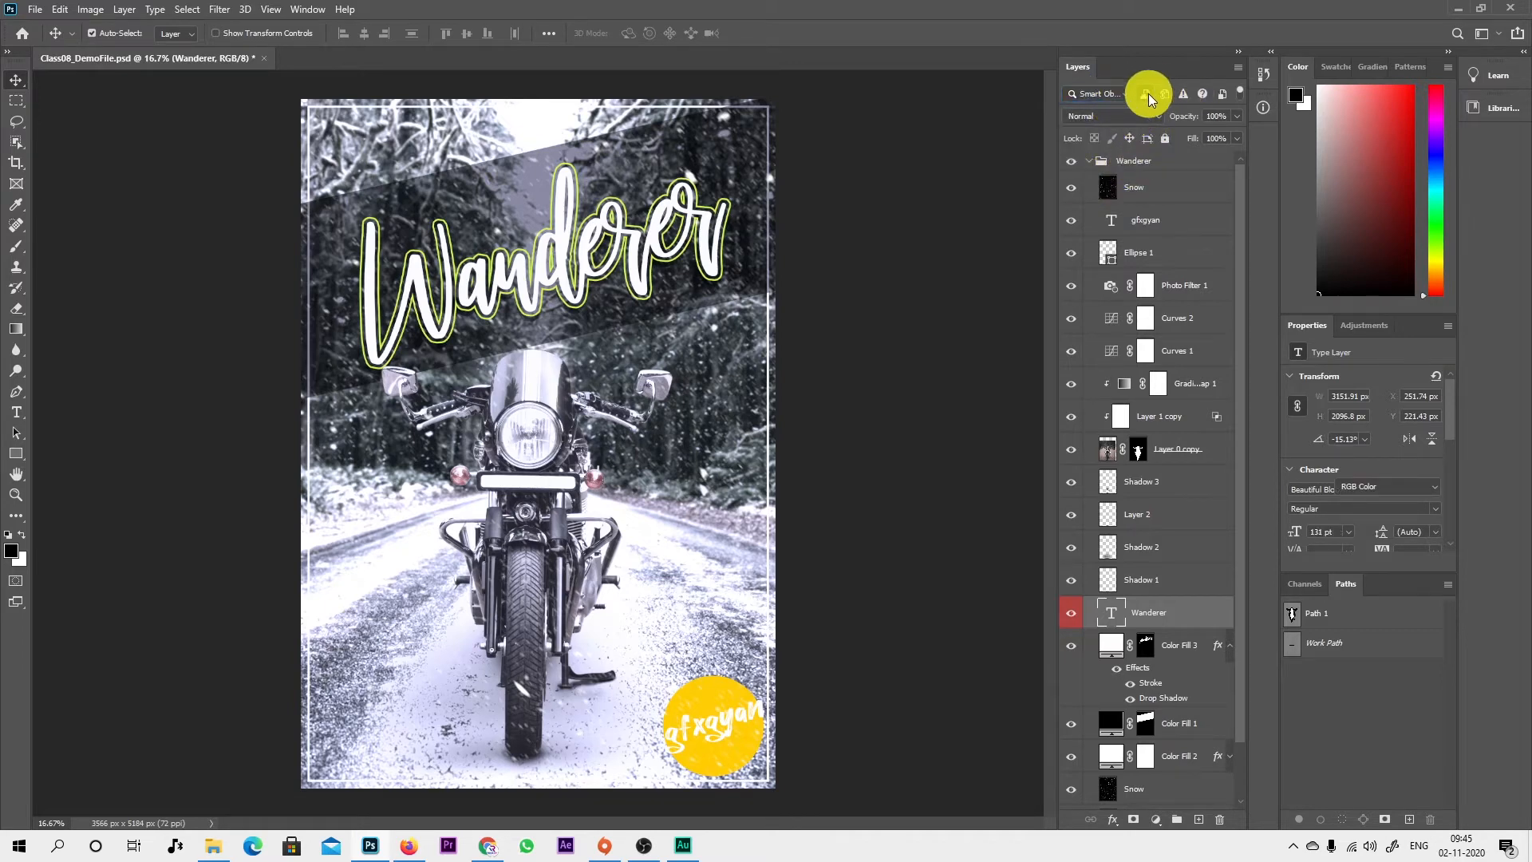
click(1147, 93)
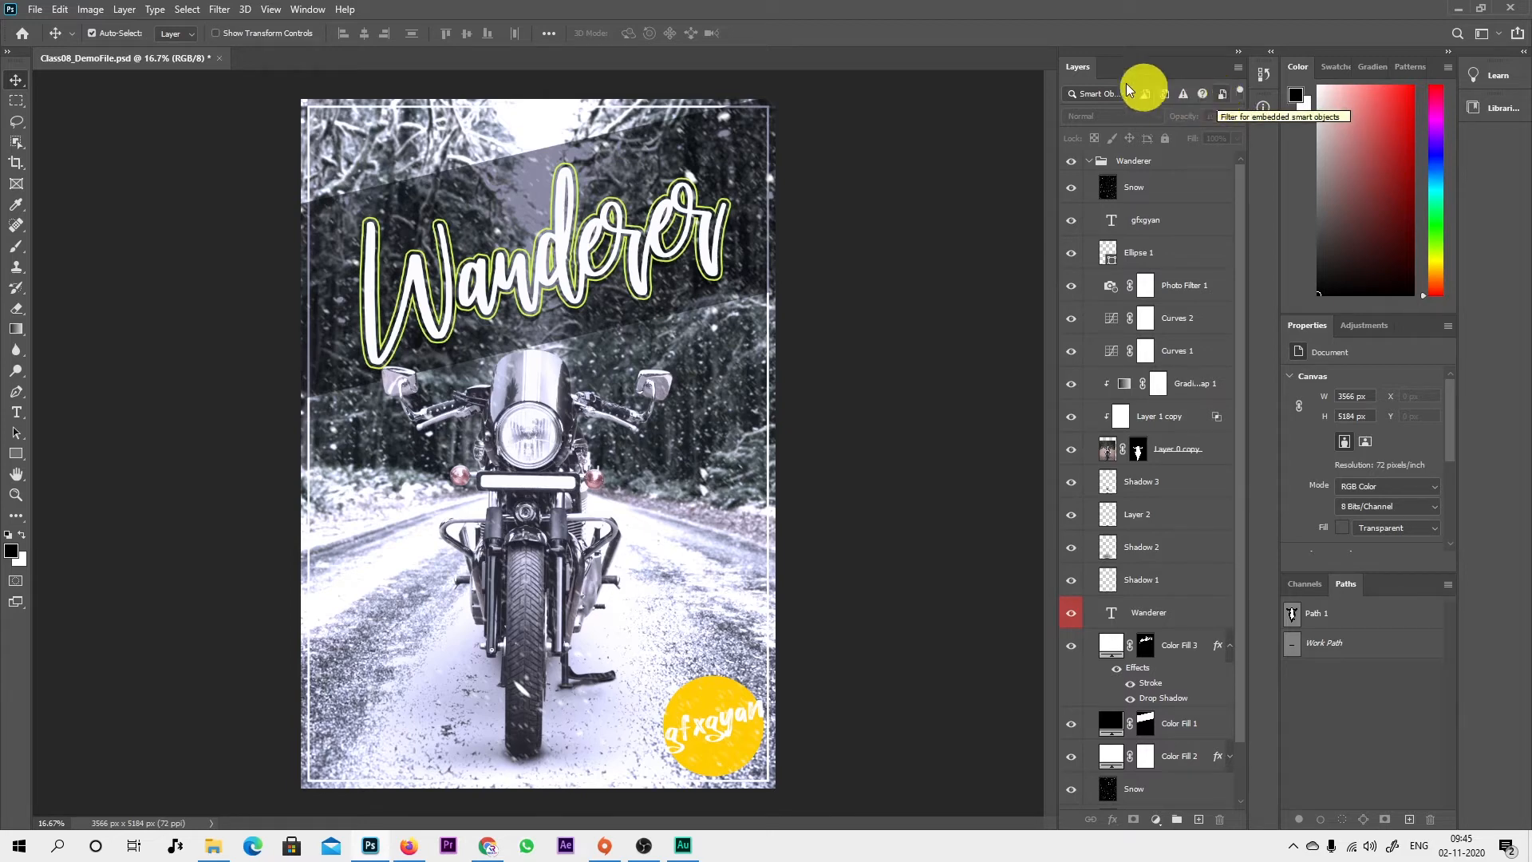
Step: Filter the layers by Selected, and then by Artboard, and look through the layer list
click(1091, 93)
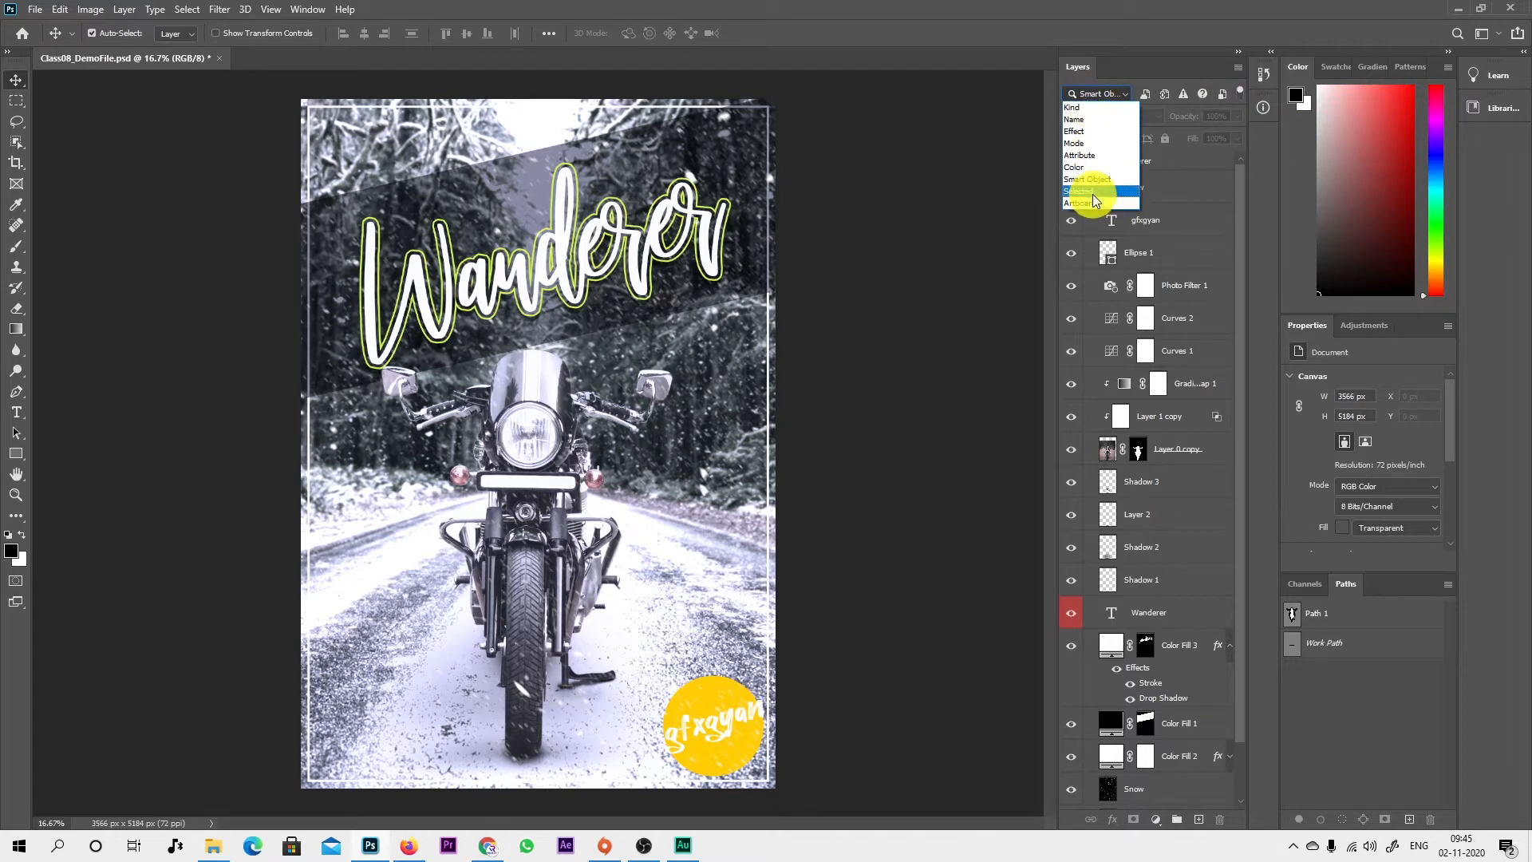
click(1093, 193)
click(1098, 96)
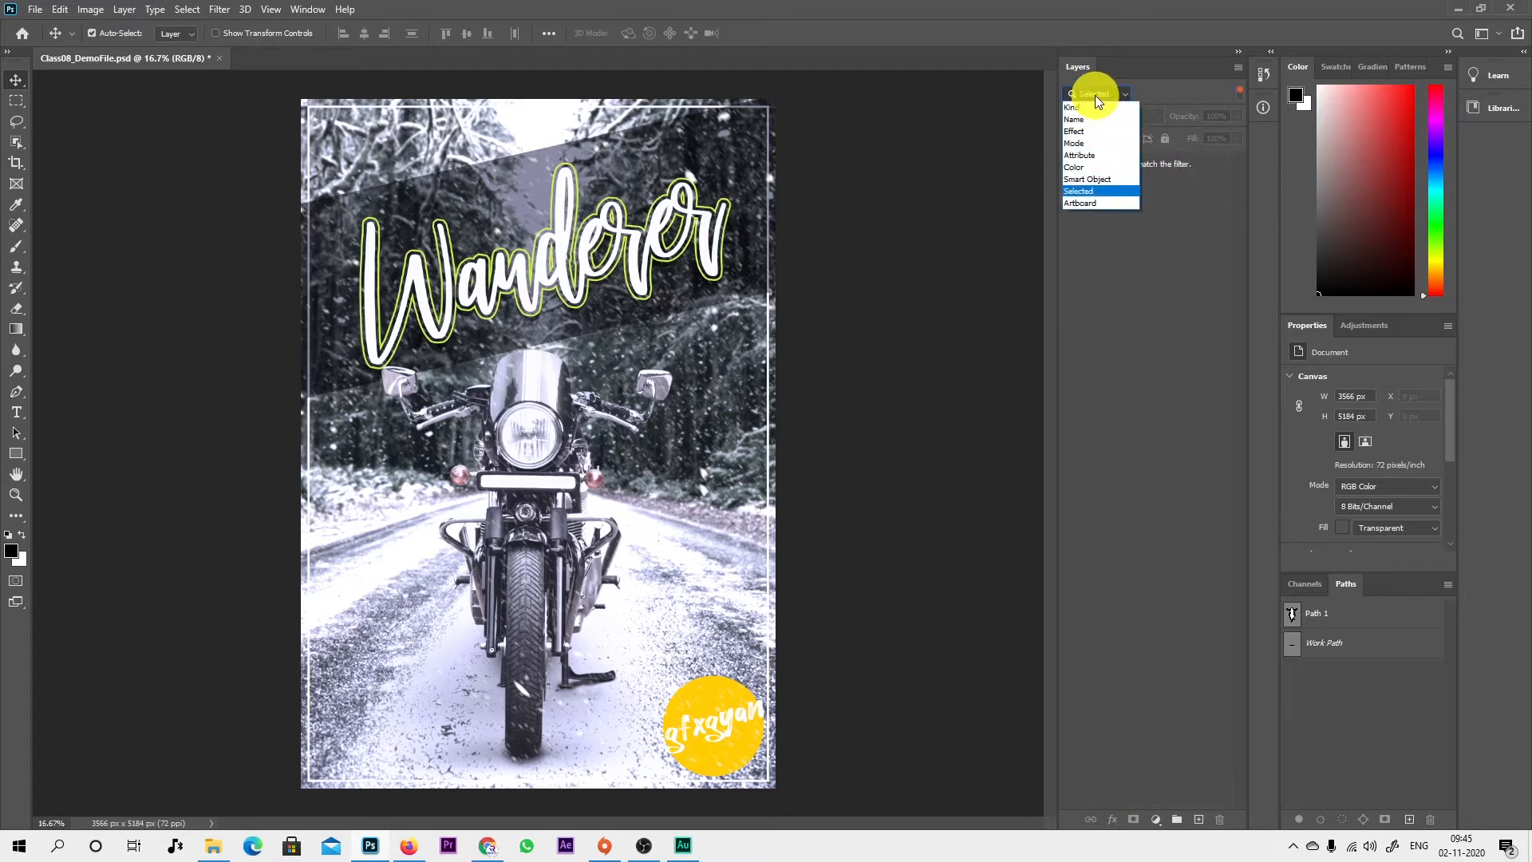
click(1086, 204)
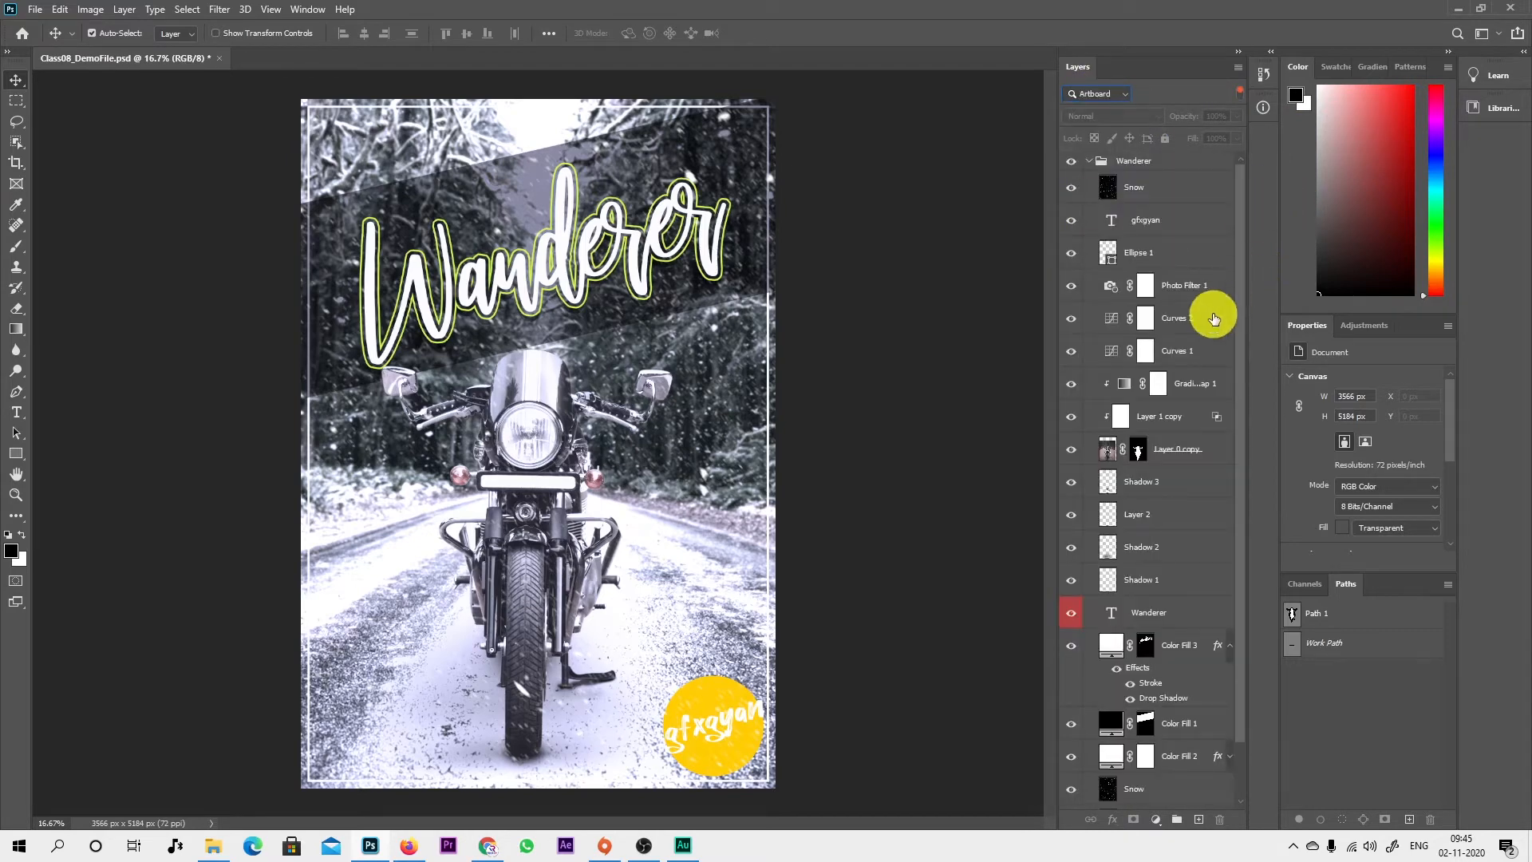
scroll(1205, 324, down, 1)
scroll(1137, 367, up, 1)
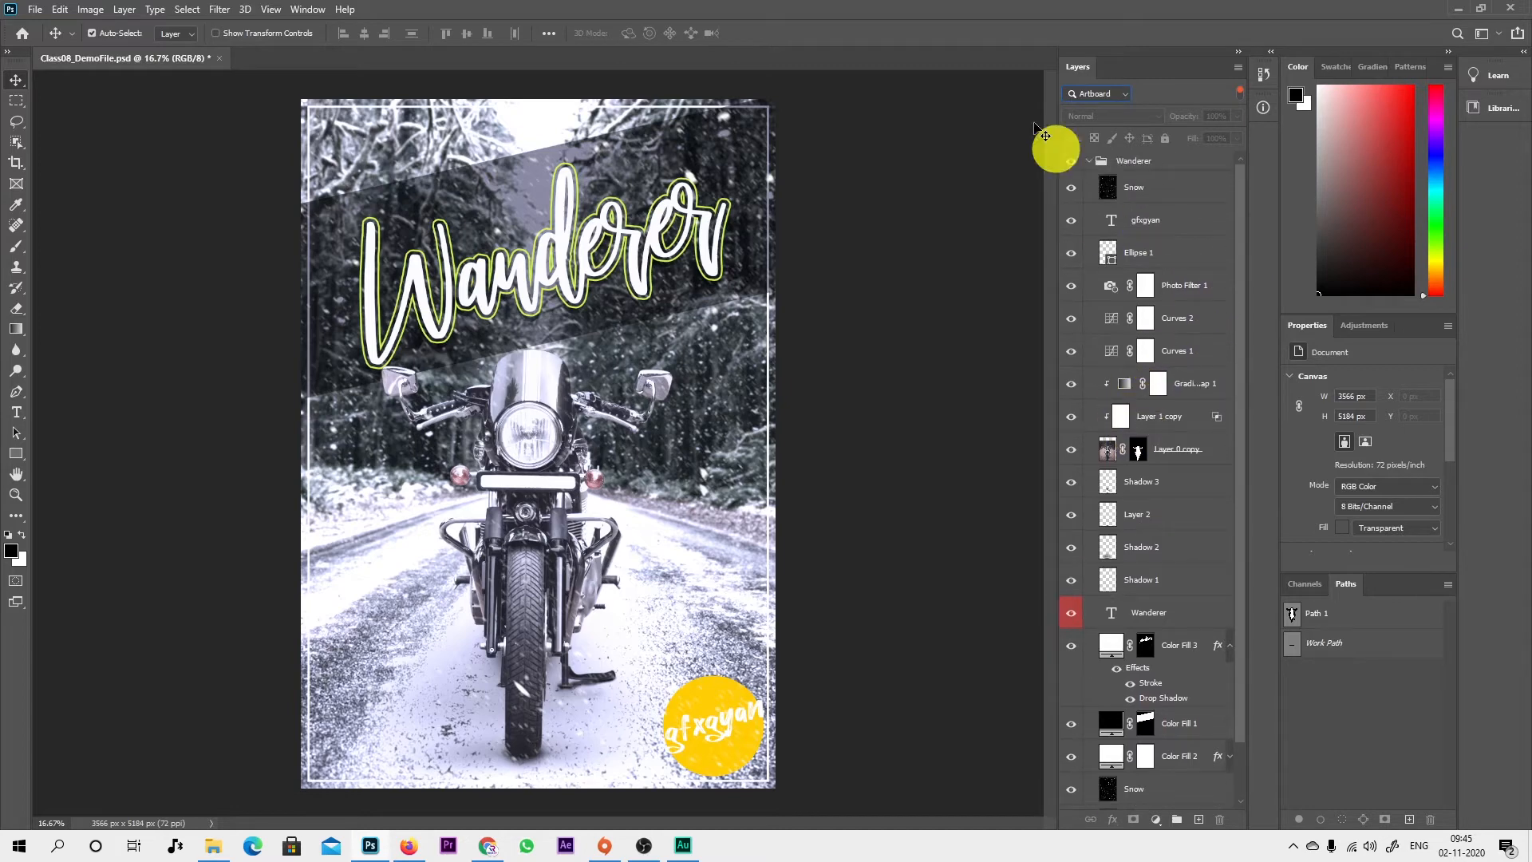
Step: Switch the layer filtering from Artboard back to Kind and turn layer filtering off
click(1131, 99)
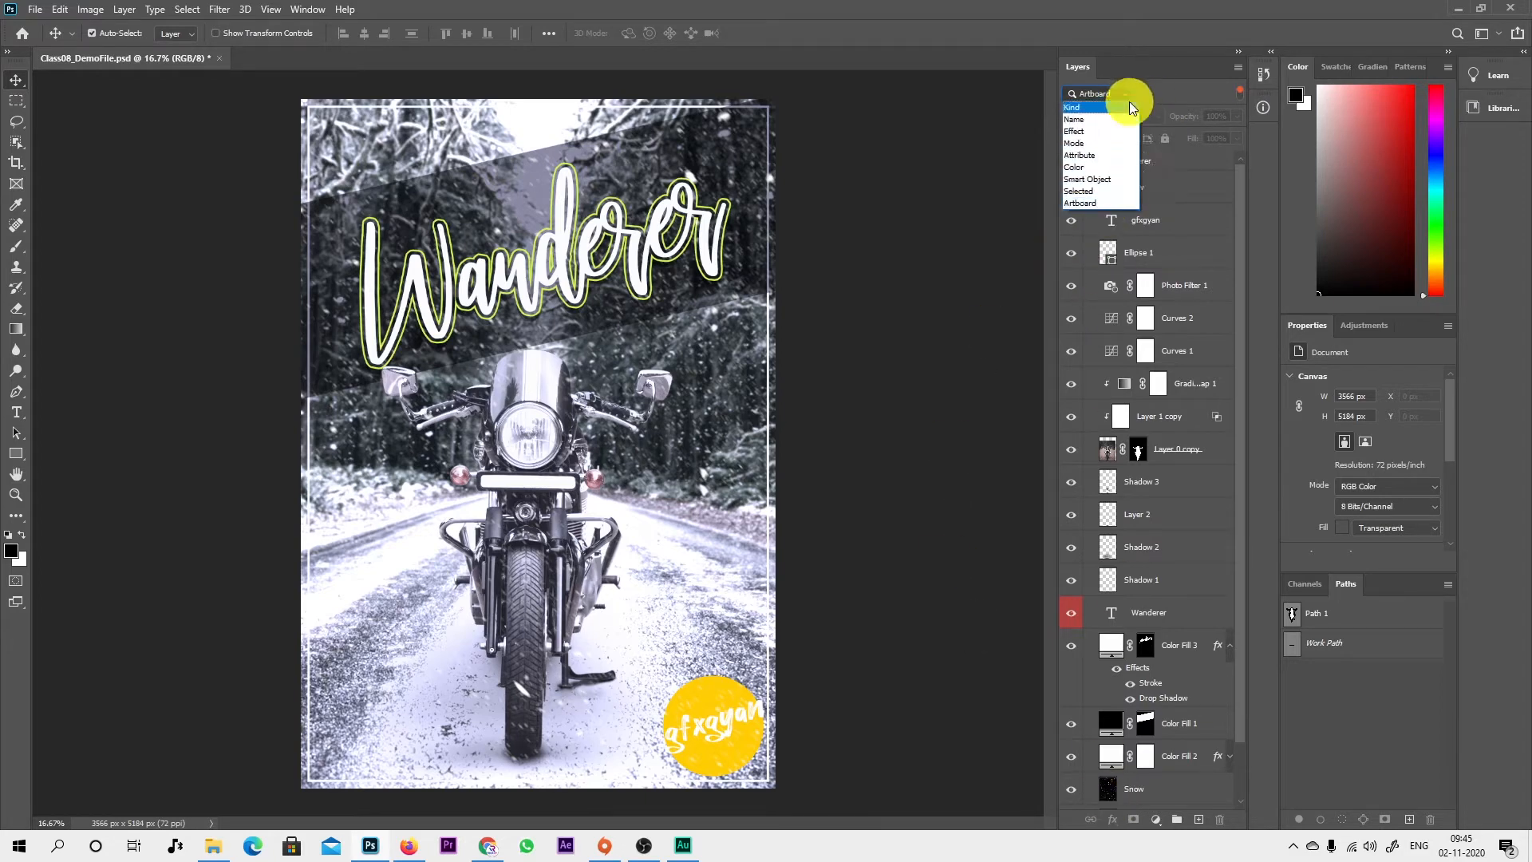
click(1128, 100)
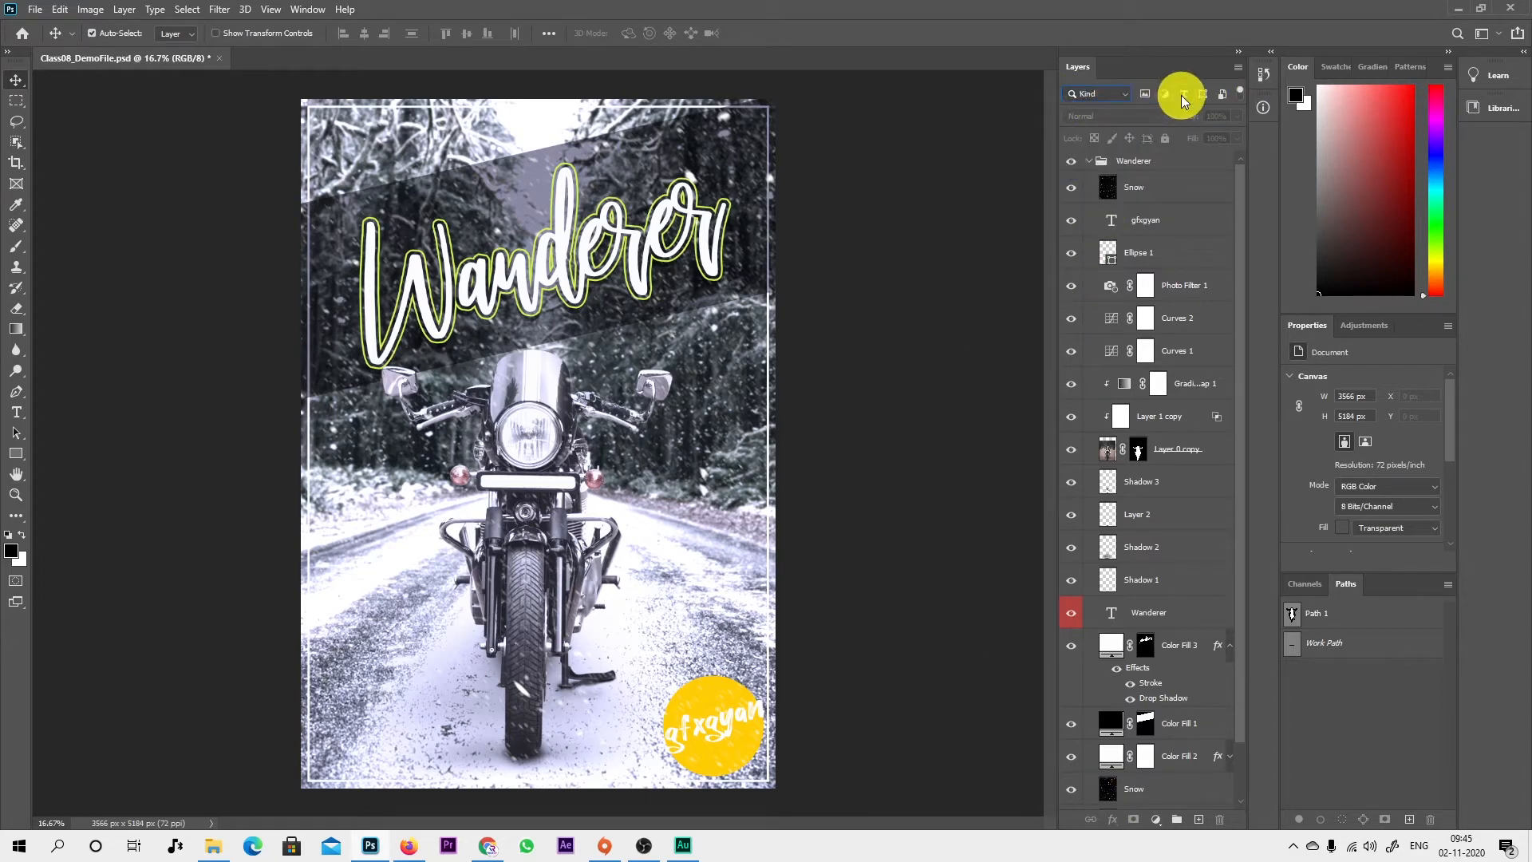
click(1242, 95)
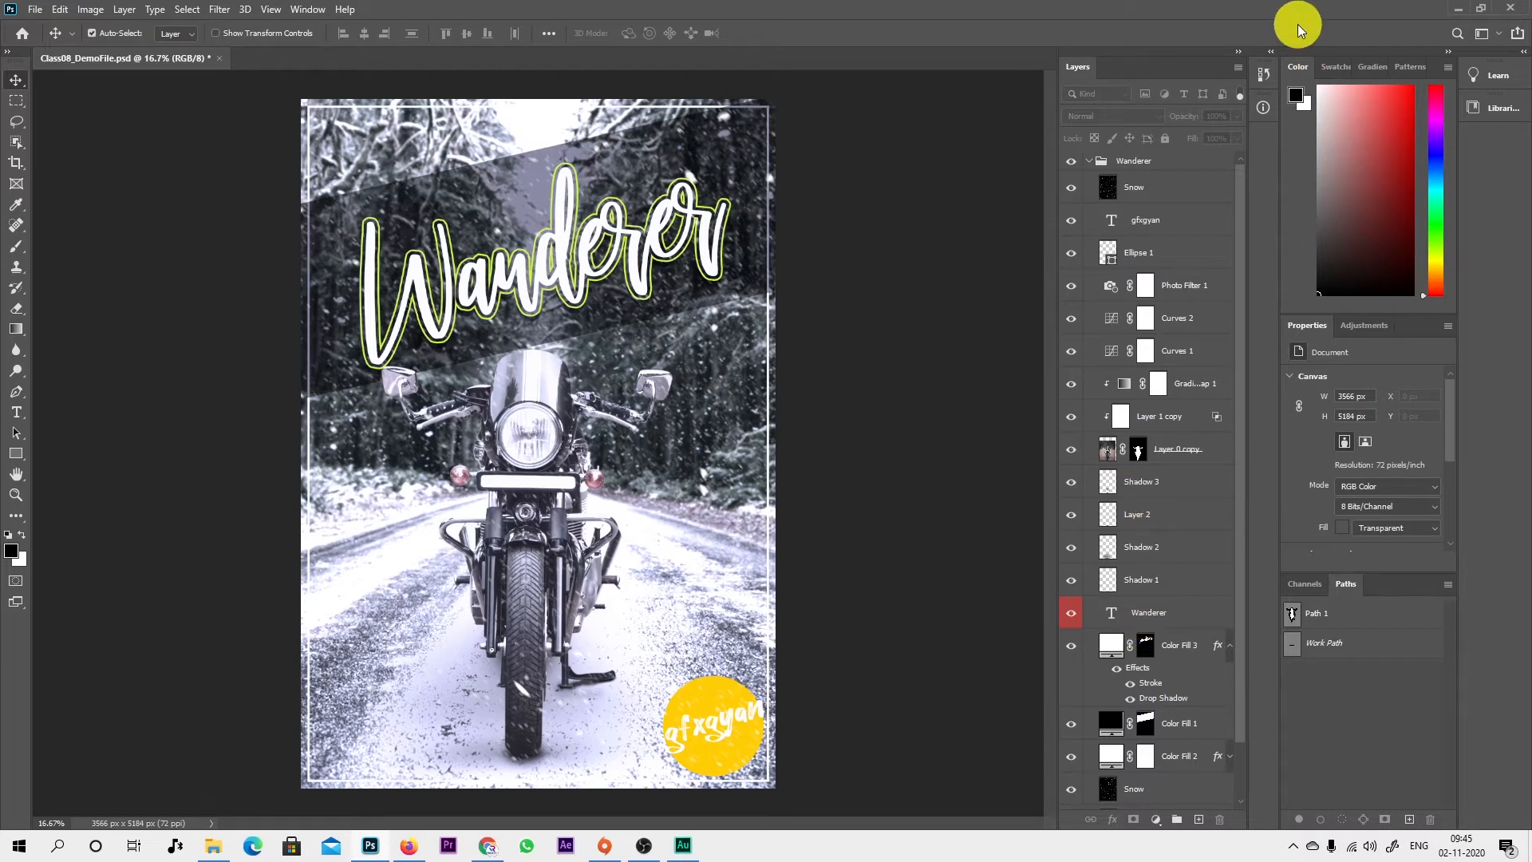
click(1243, 95)
click(1242, 95)
Step: Select the top Snow layer in the Wanderer group and look through the available blend modes
click(1131, 115)
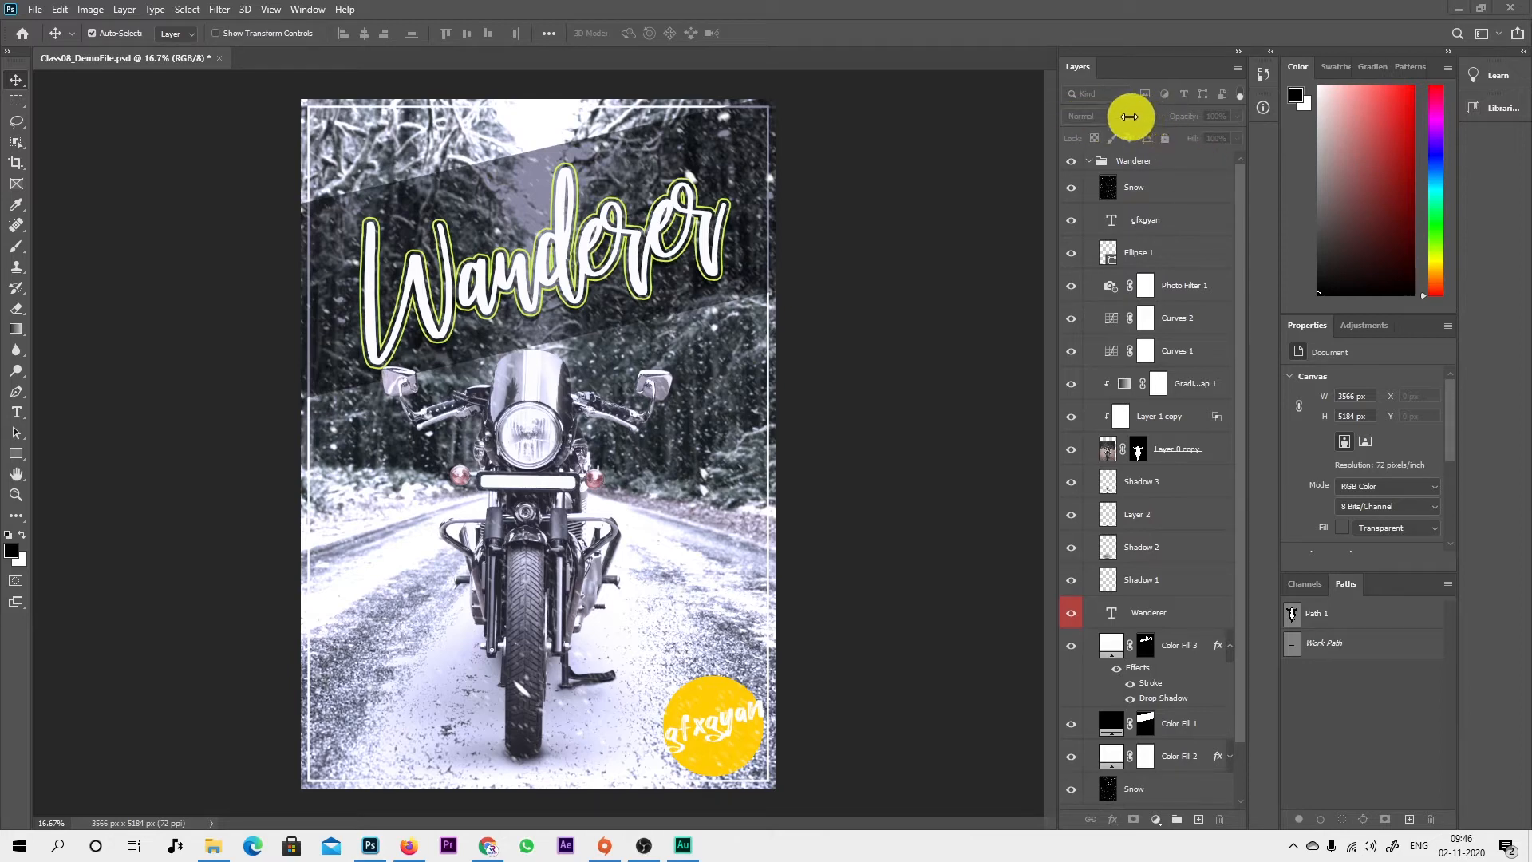
click(1160, 160)
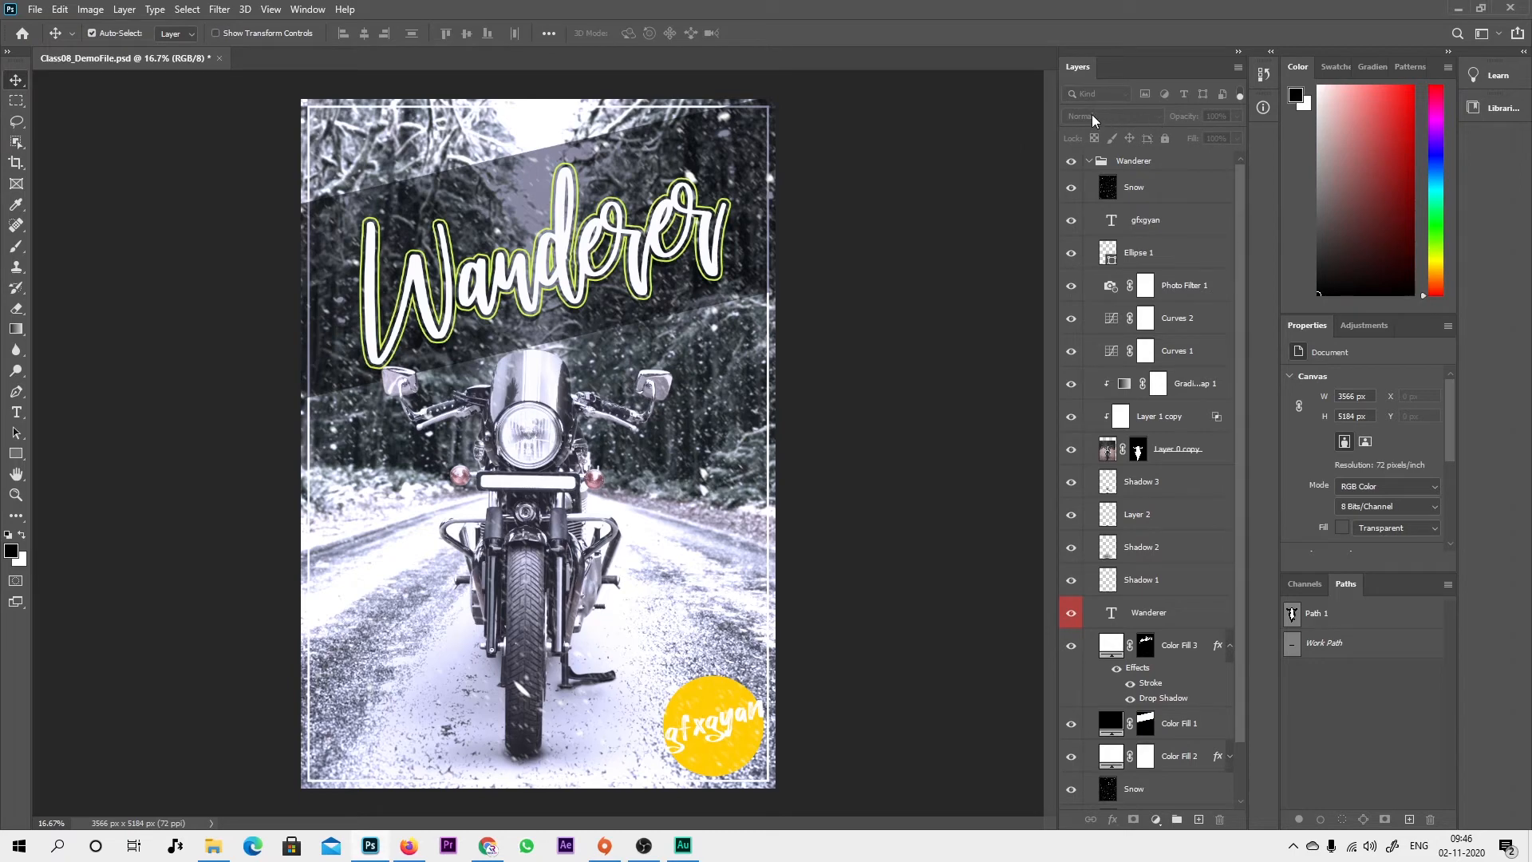
click(1167, 198)
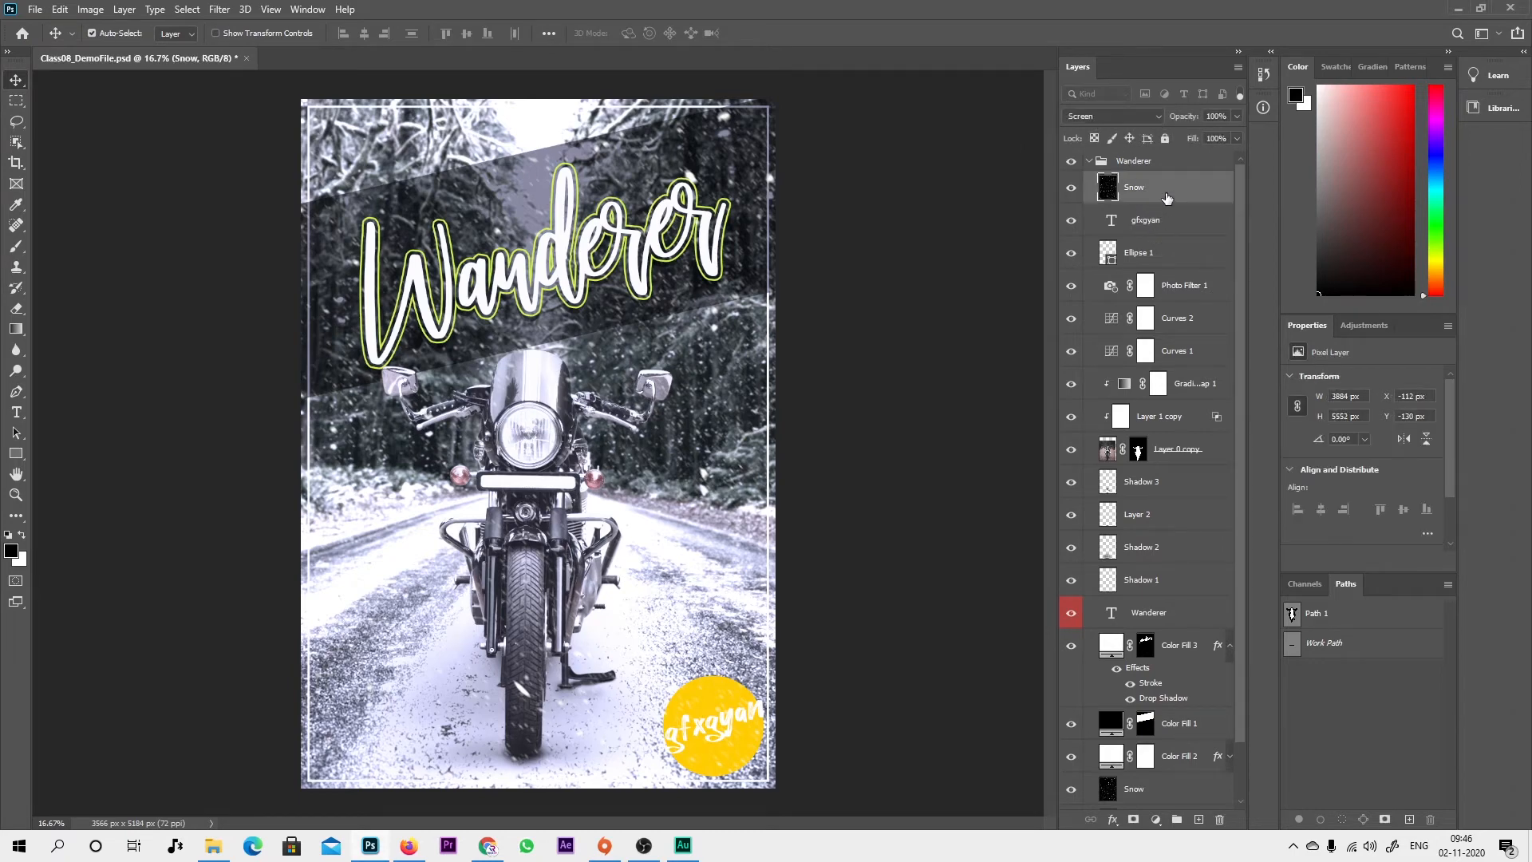
click(1096, 117)
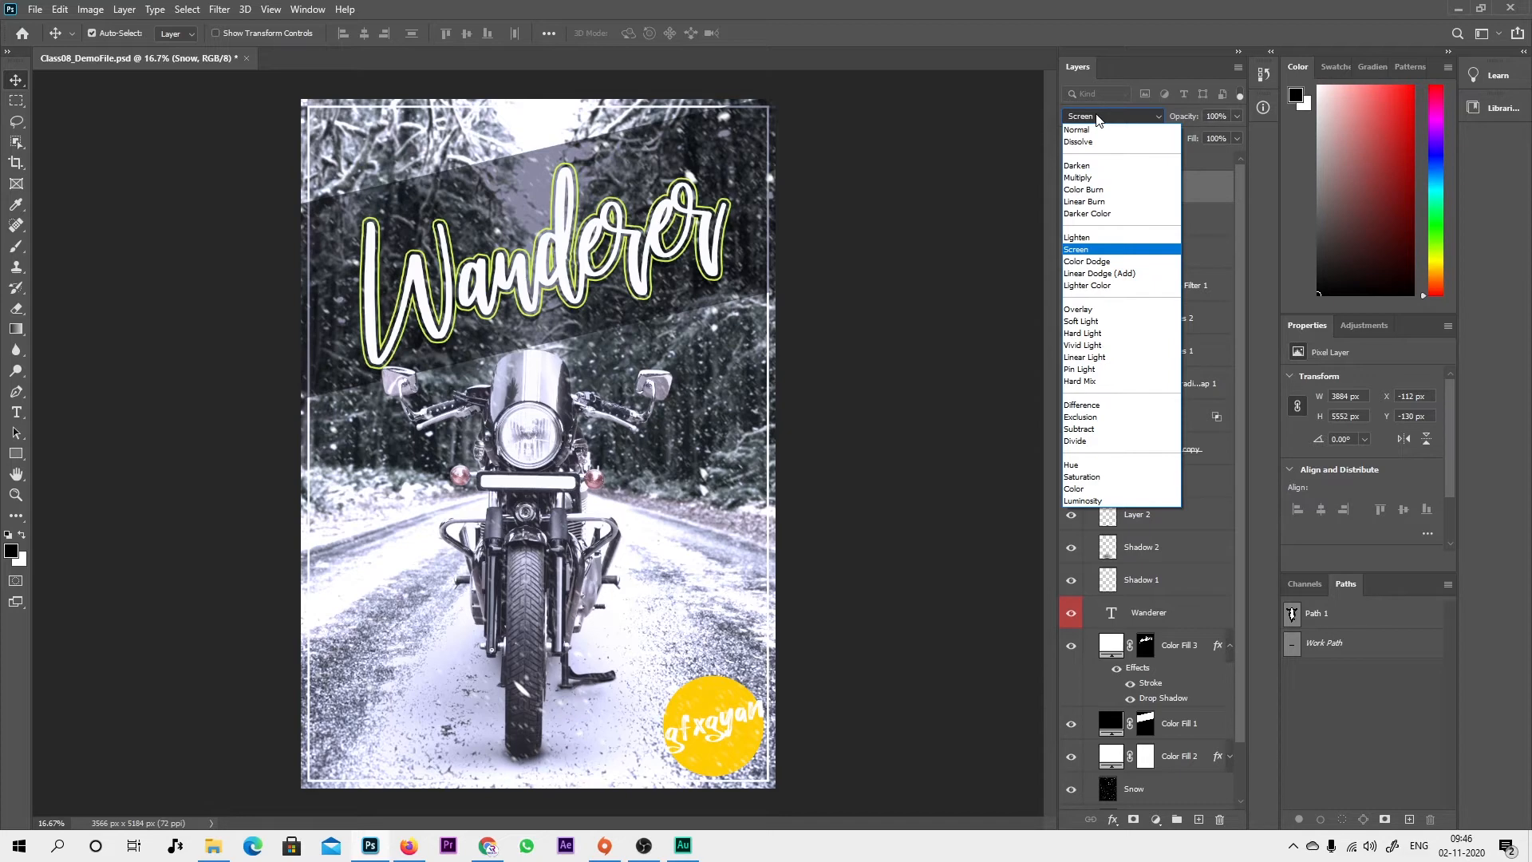
click(1098, 118)
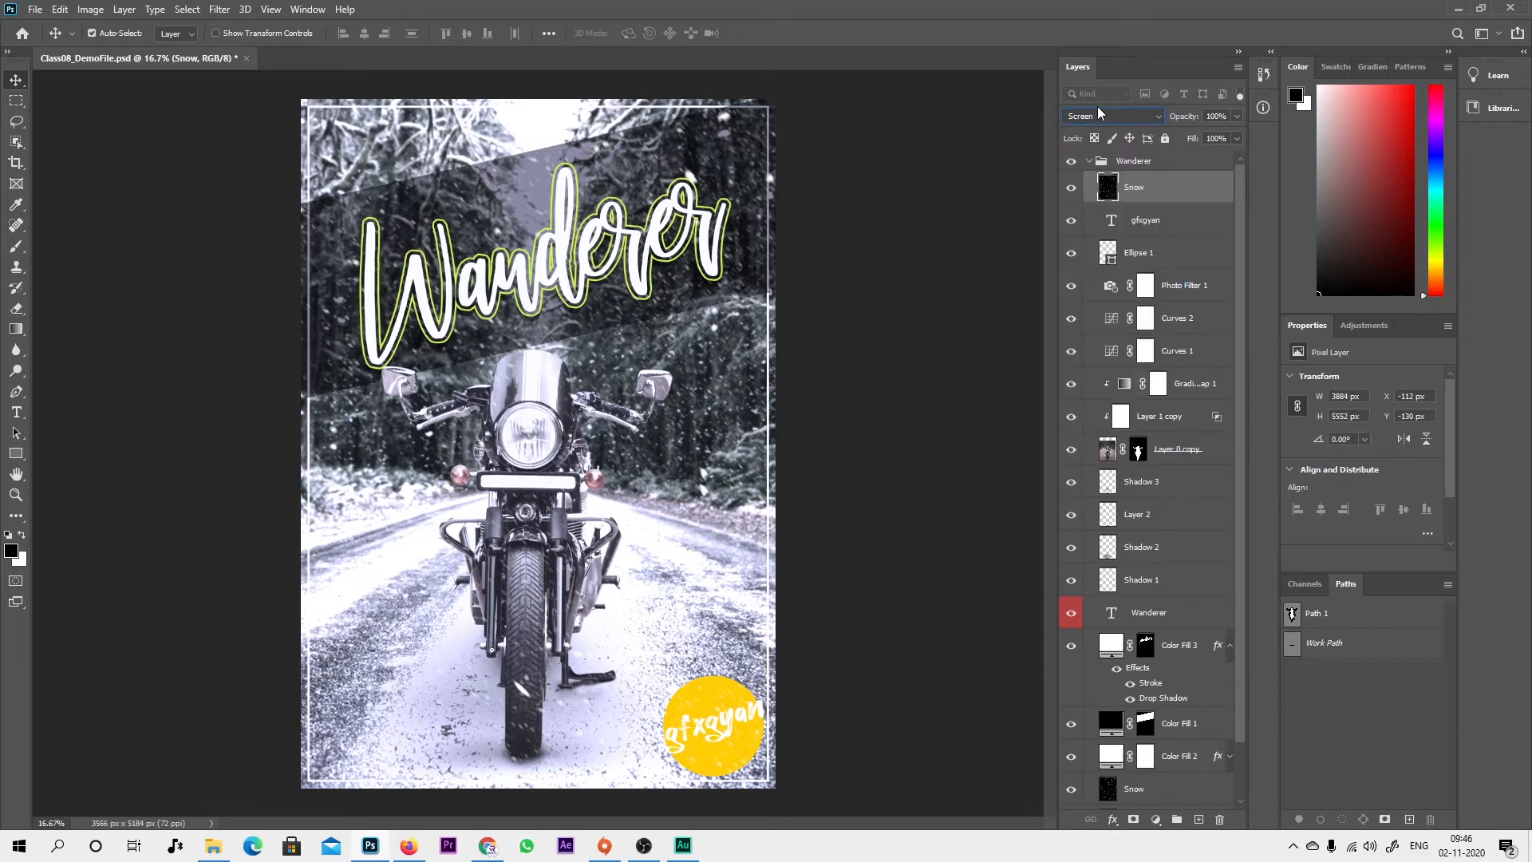
Step: Compare the top Snow layer's Normal and Screen blend modes by alternating between them twice, ending on Screen
click(1097, 112)
click(1099, 129)
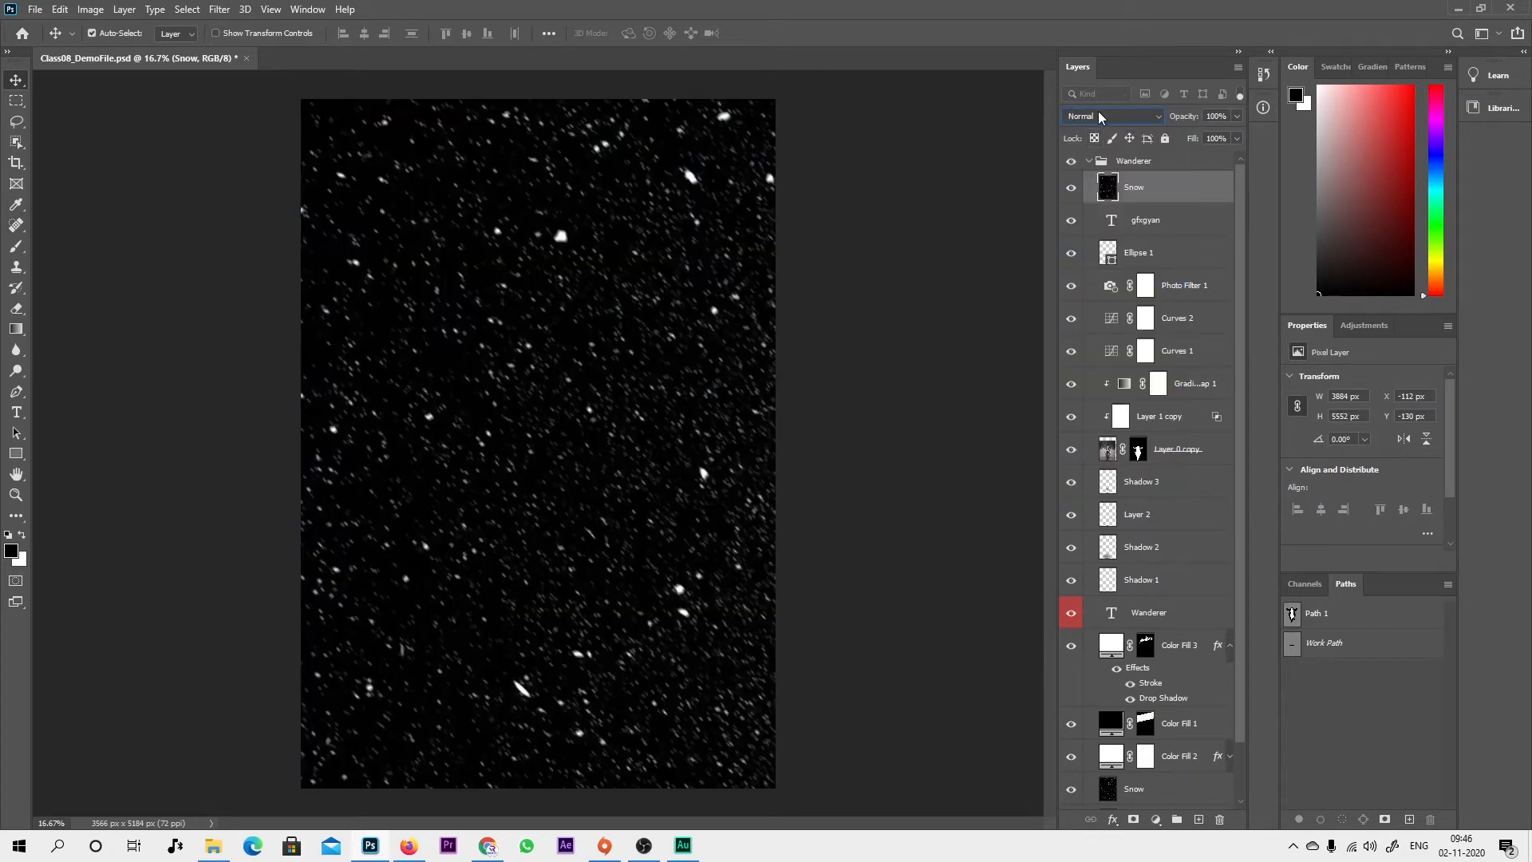
click(1099, 113)
click(1126, 84)
click(1117, 116)
click(1094, 250)
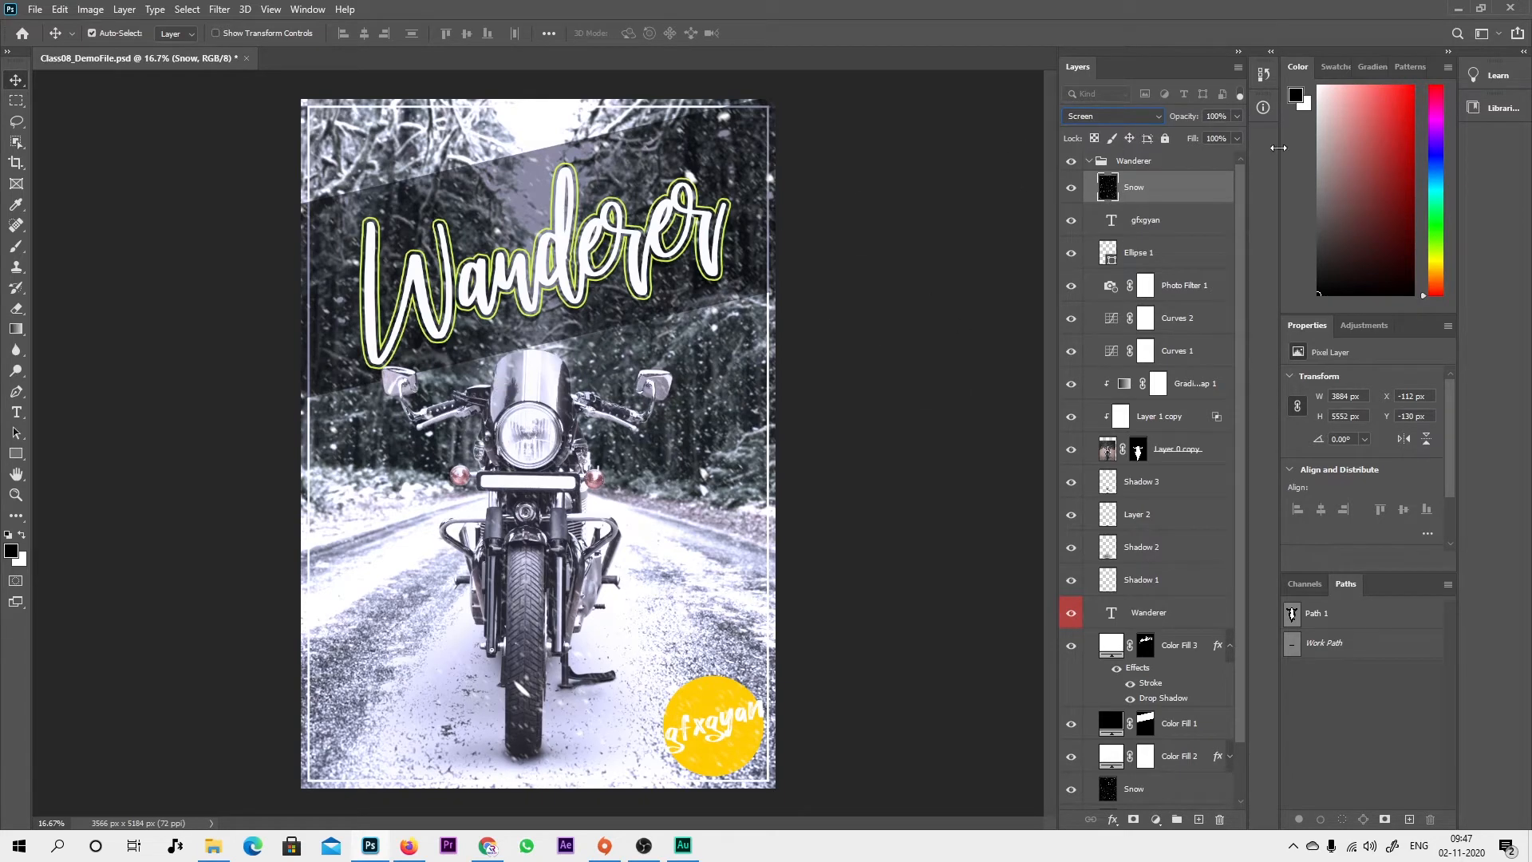
click(1093, 117)
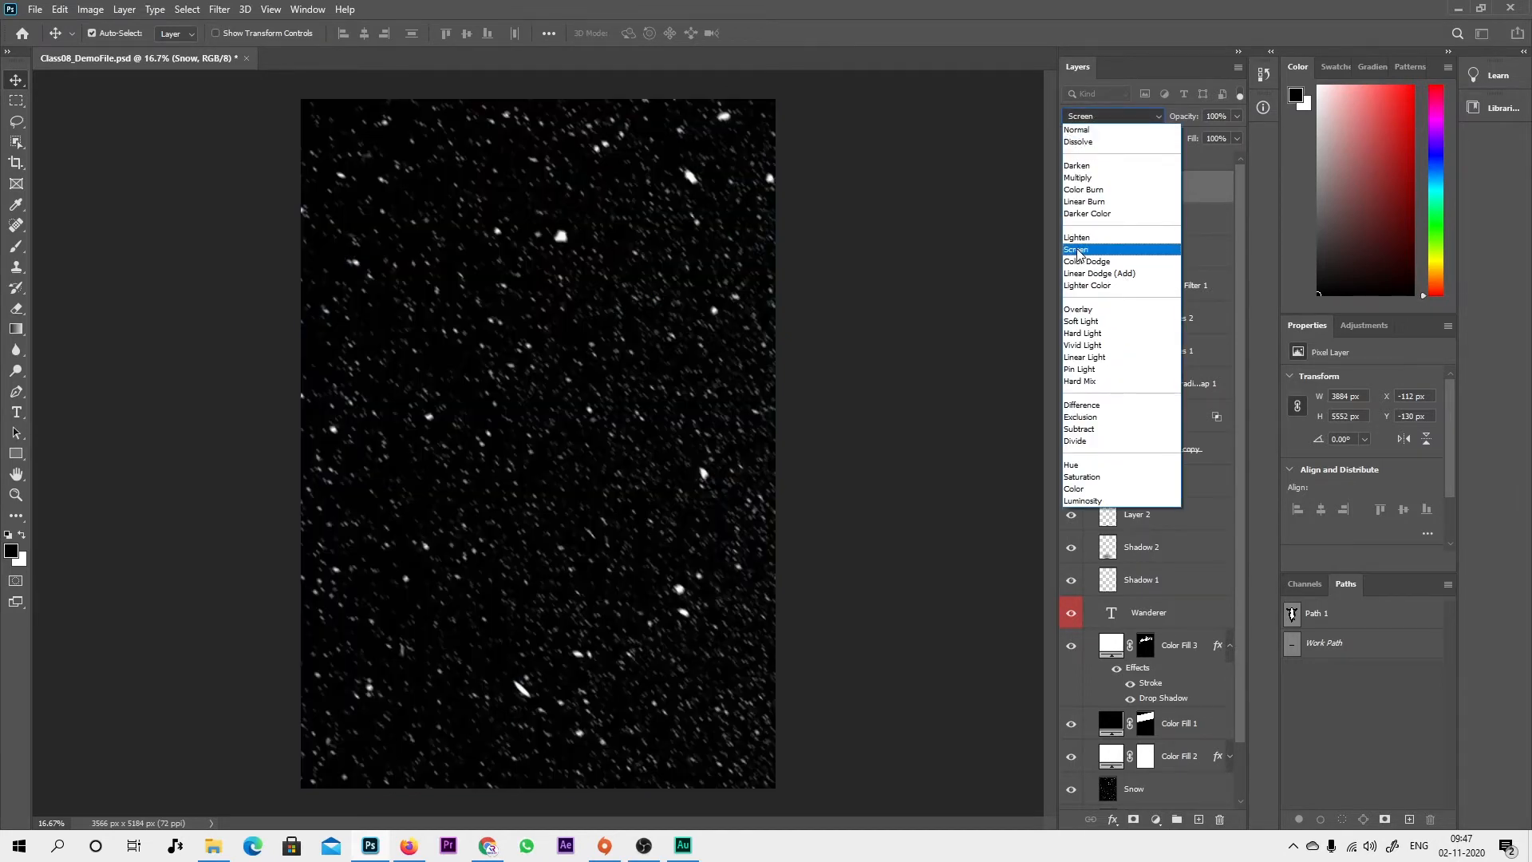
click(1090, 131)
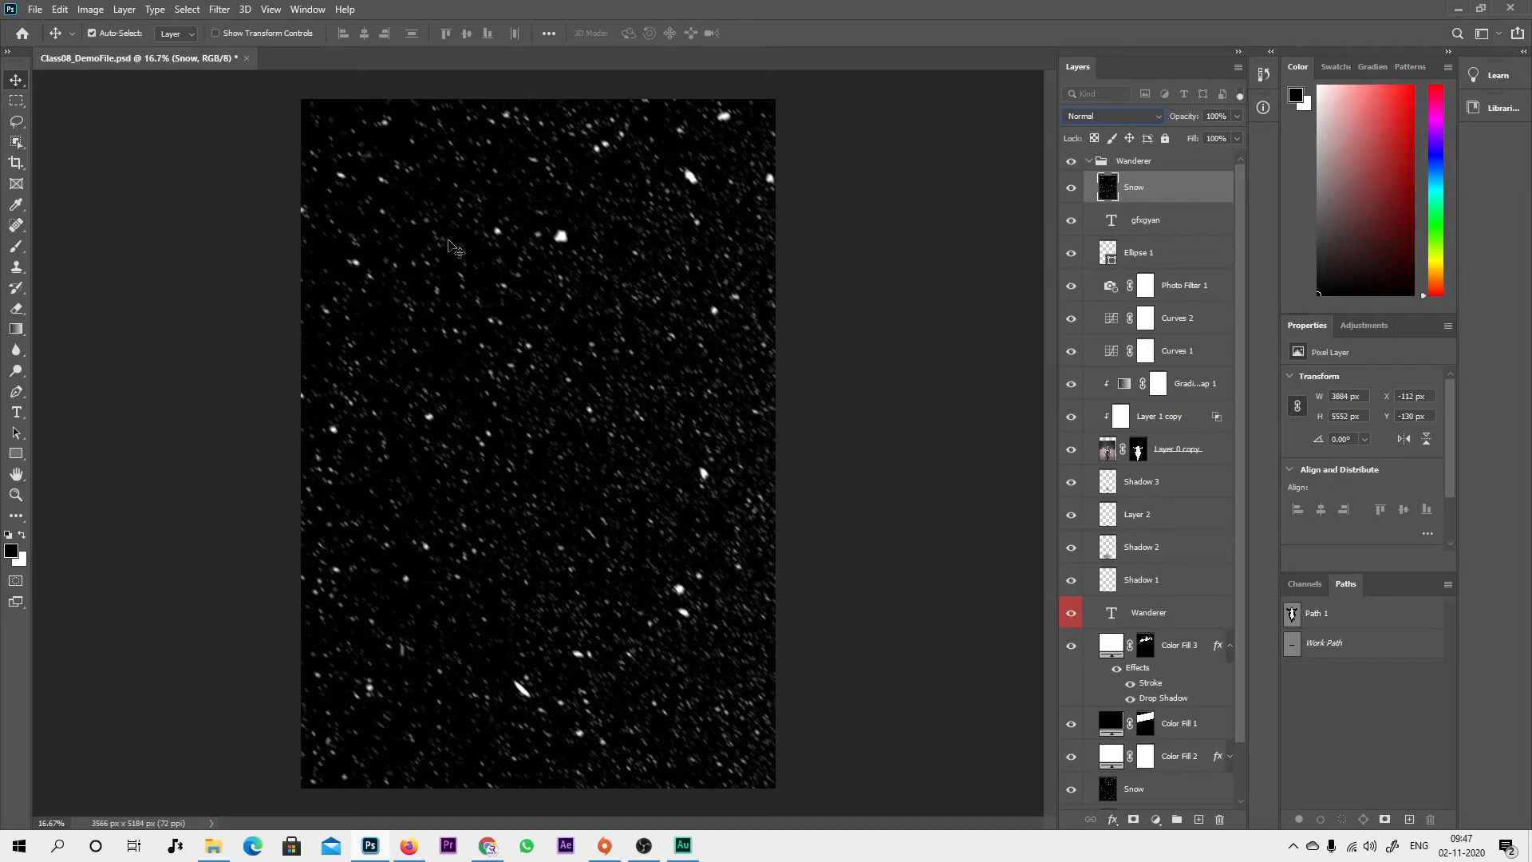
click(1129, 120)
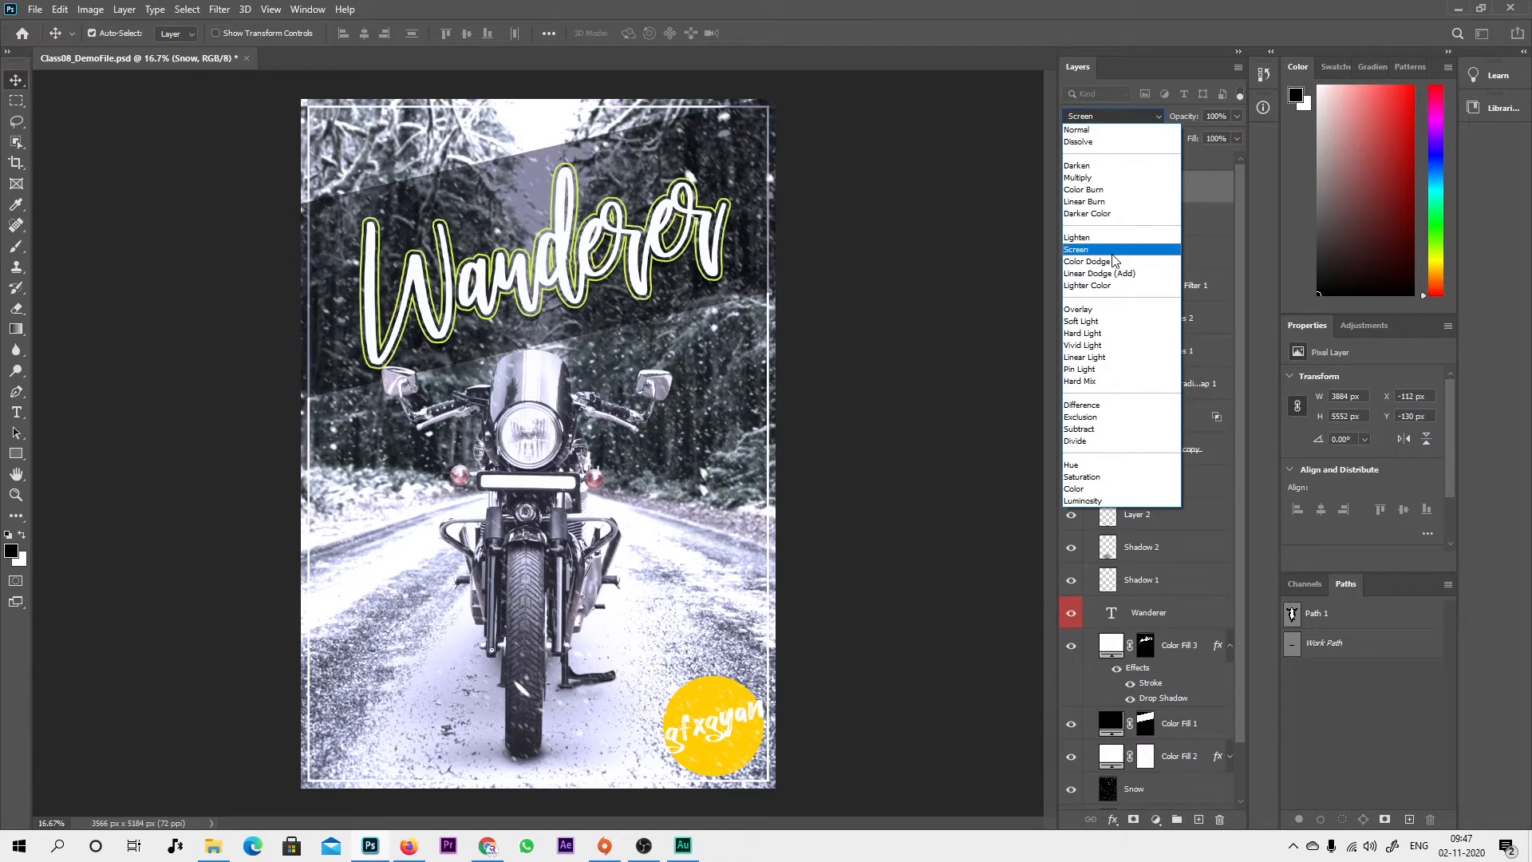
click(1113, 252)
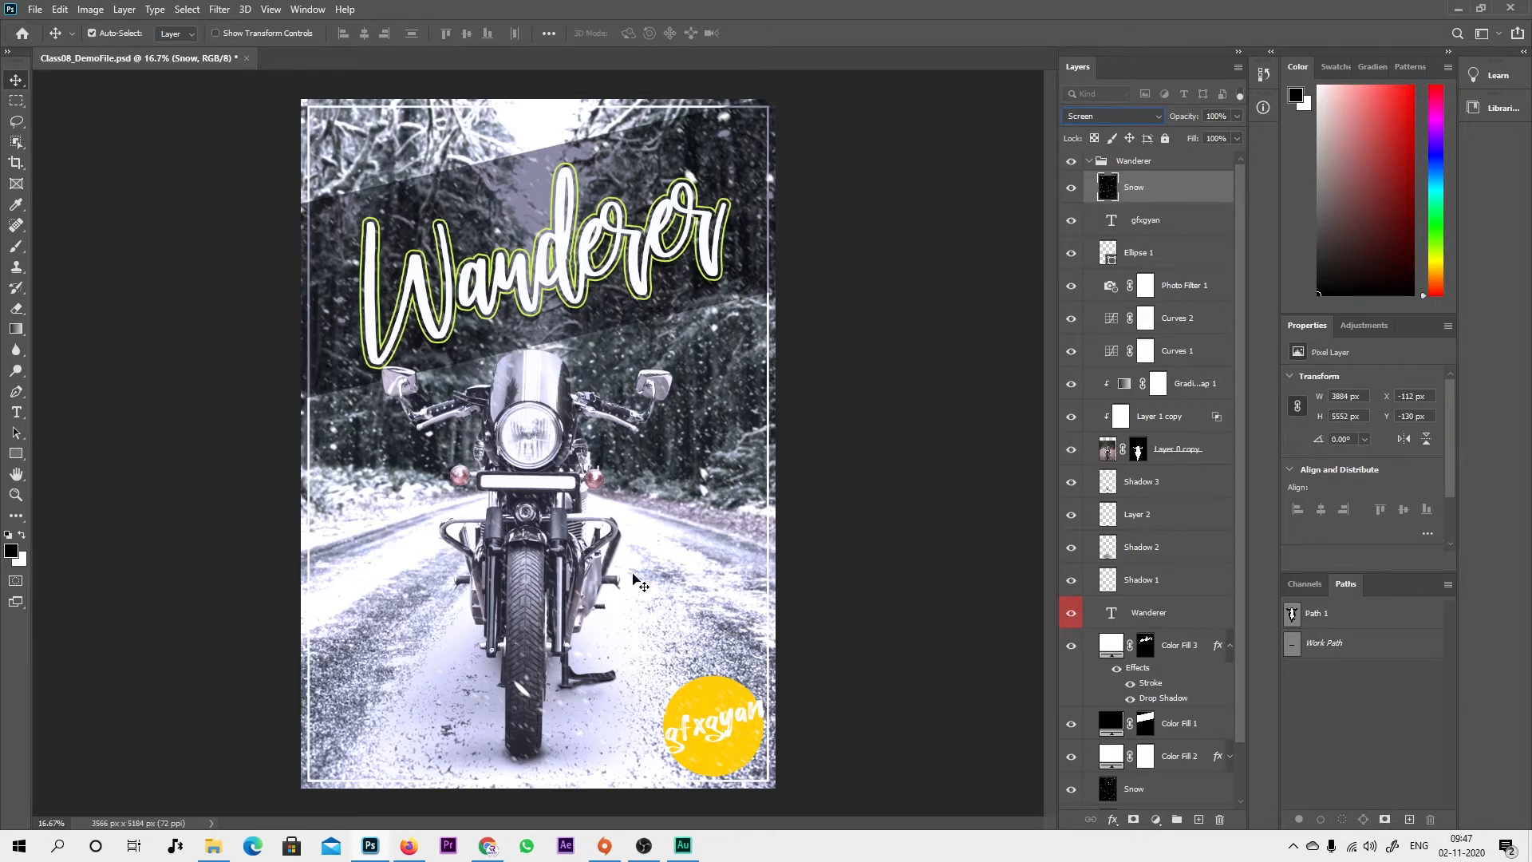
Step: Toggle the top Snow layer's visibility repeatedly to compare the poster with and without it, leaving the layer shown
click(1070, 189)
click(1070, 188)
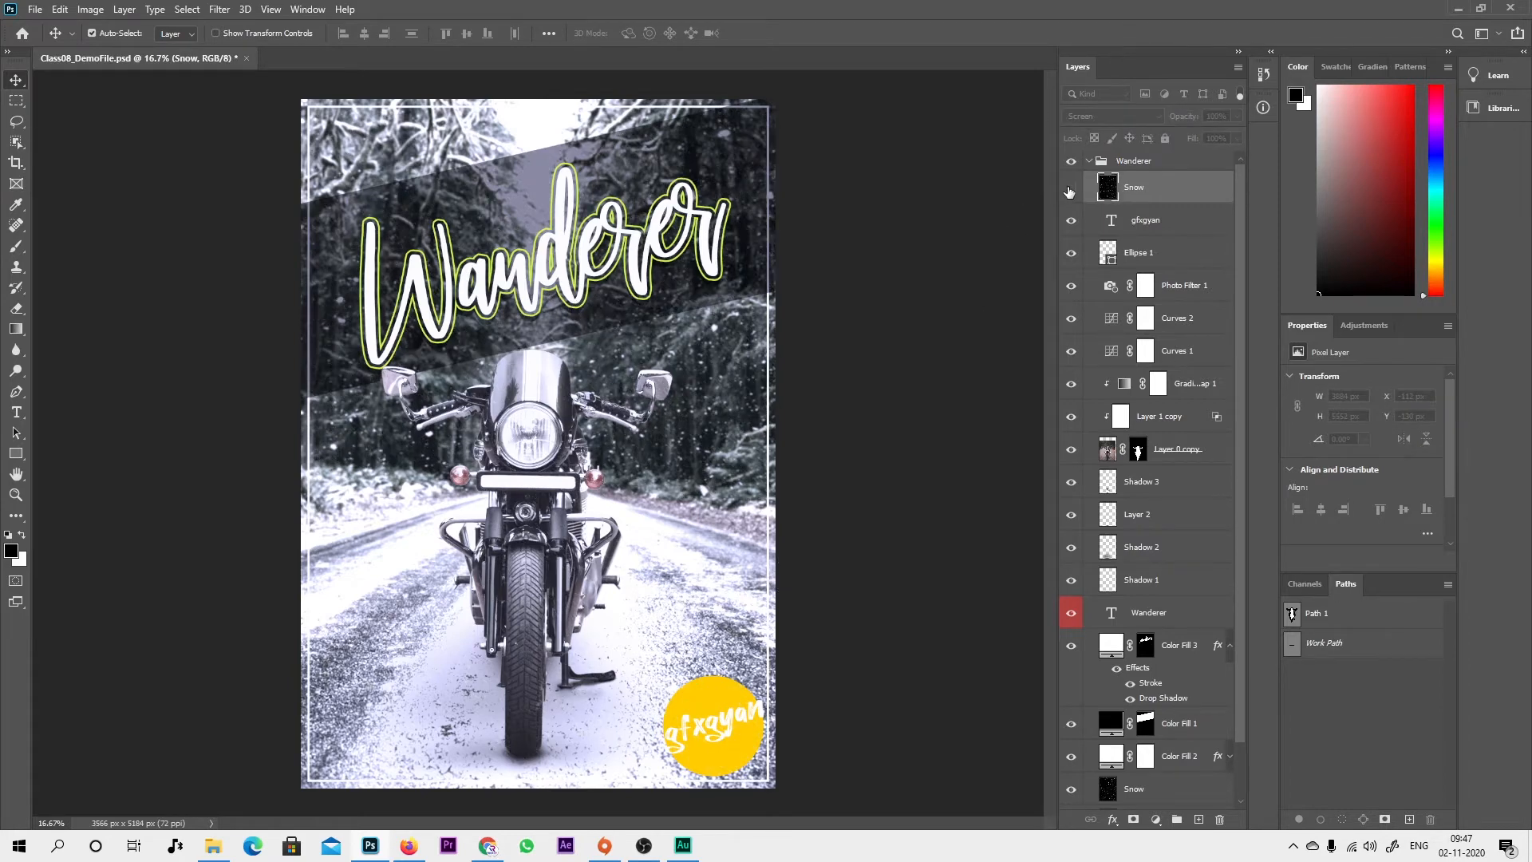
click(1070, 189)
click(1070, 189)
click(1070, 188)
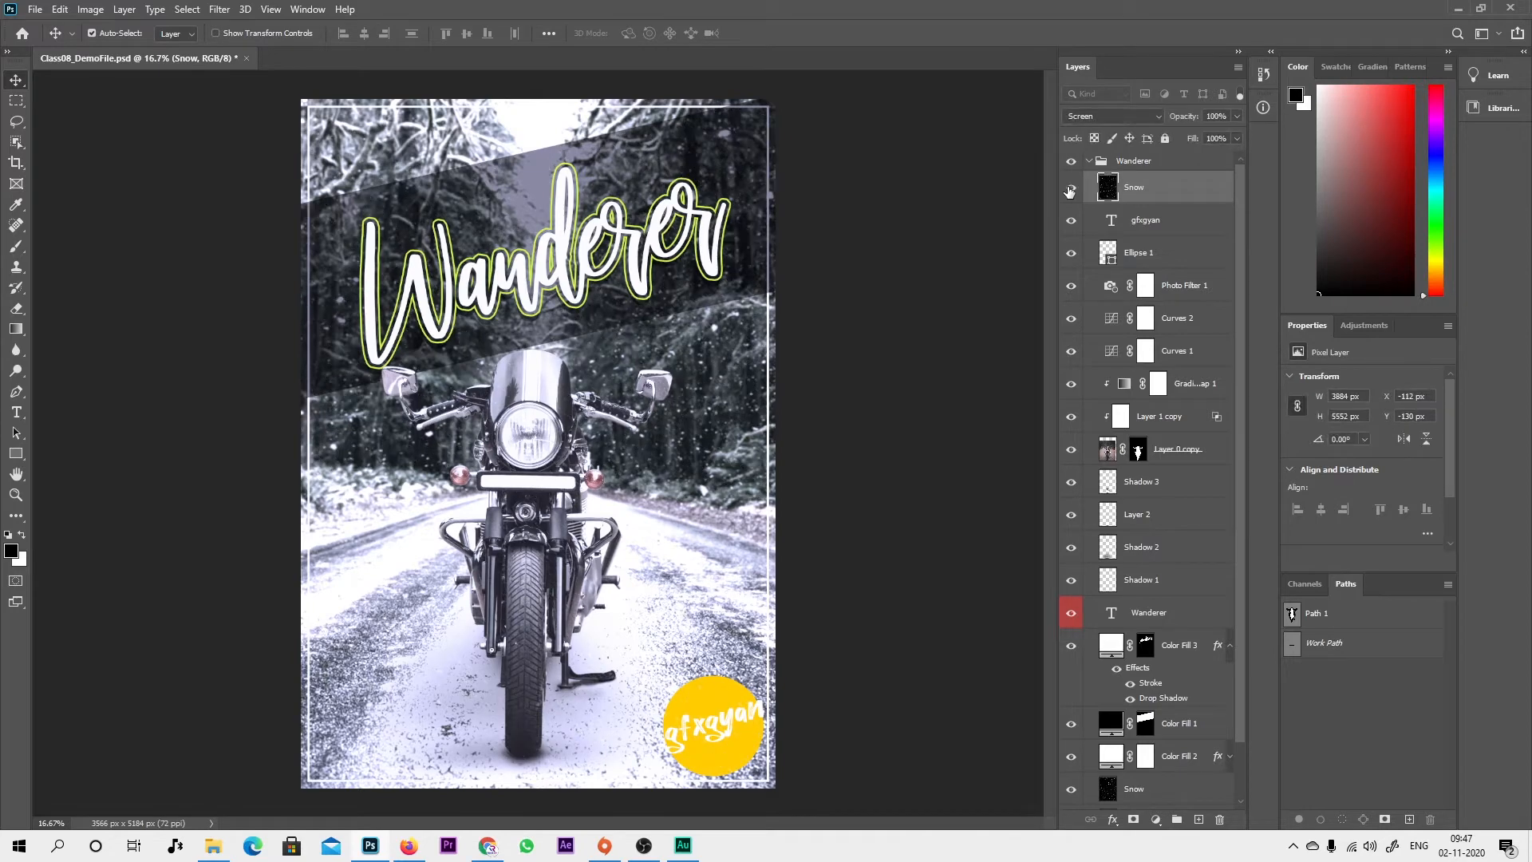
click(1070, 188)
click(1070, 188)
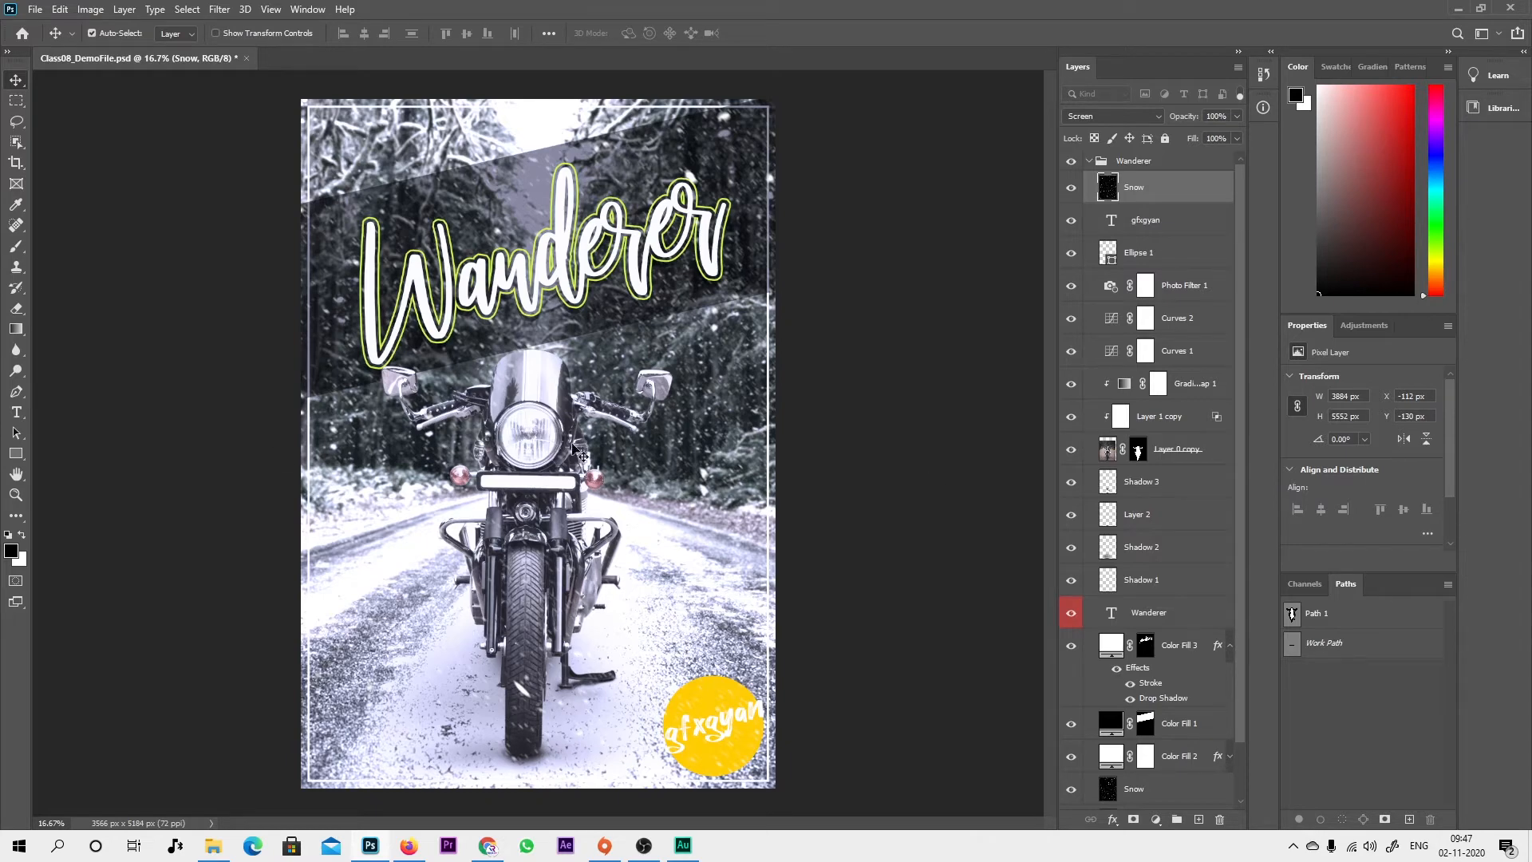
Step: Look through the top Snow layer's blend modes again, and fully lock and unlock the layer
click(1157, 116)
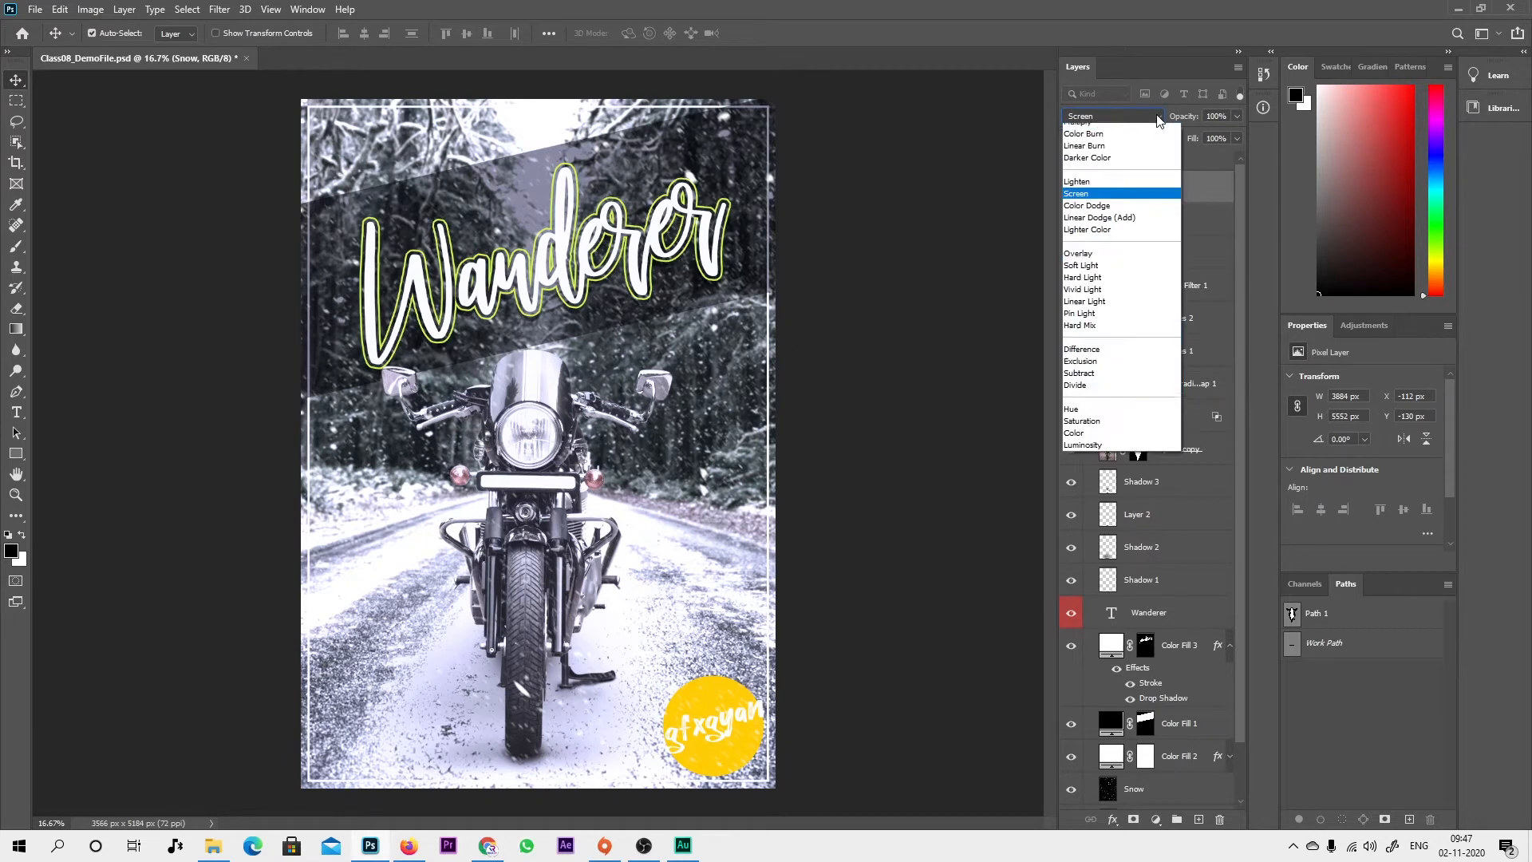
click(1162, 35)
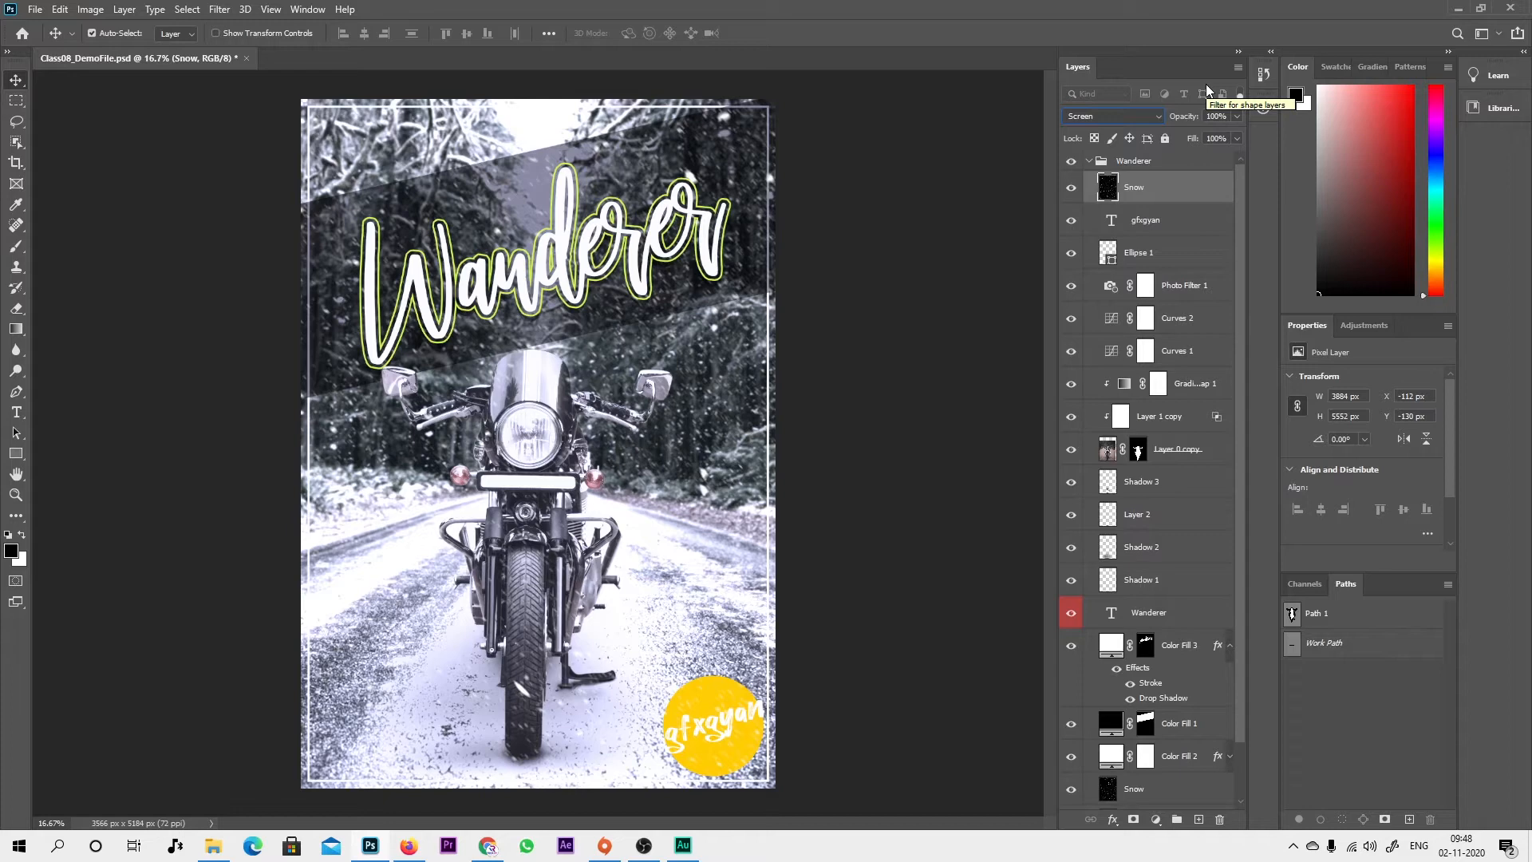
click(1164, 139)
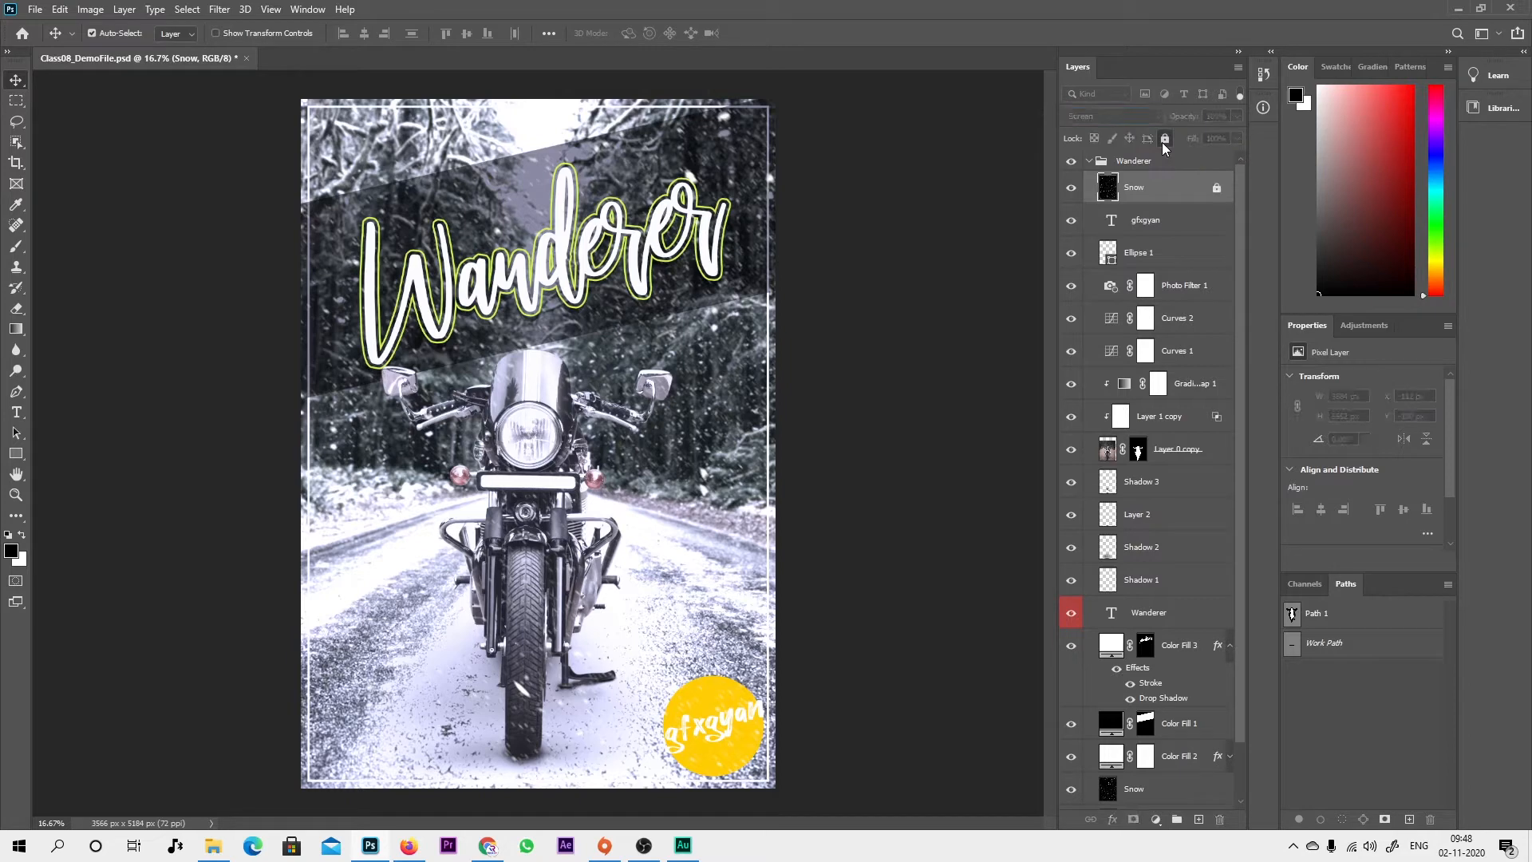
click(1165, 140)
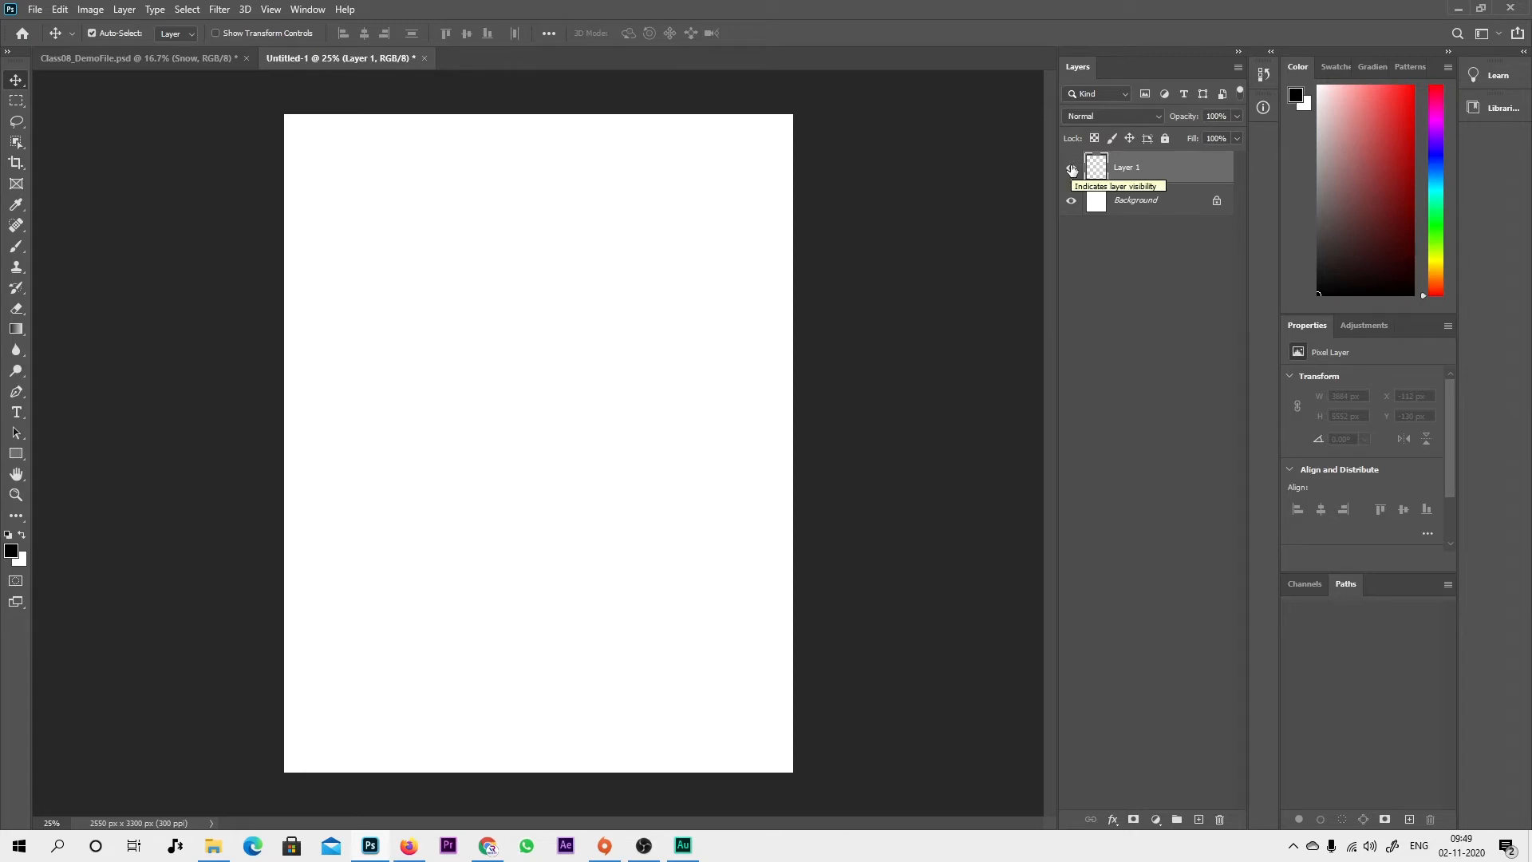
Step: Choose the Brush tool for Layer 1 of the blank document and set the foreground color to bright red
click(18, 248)
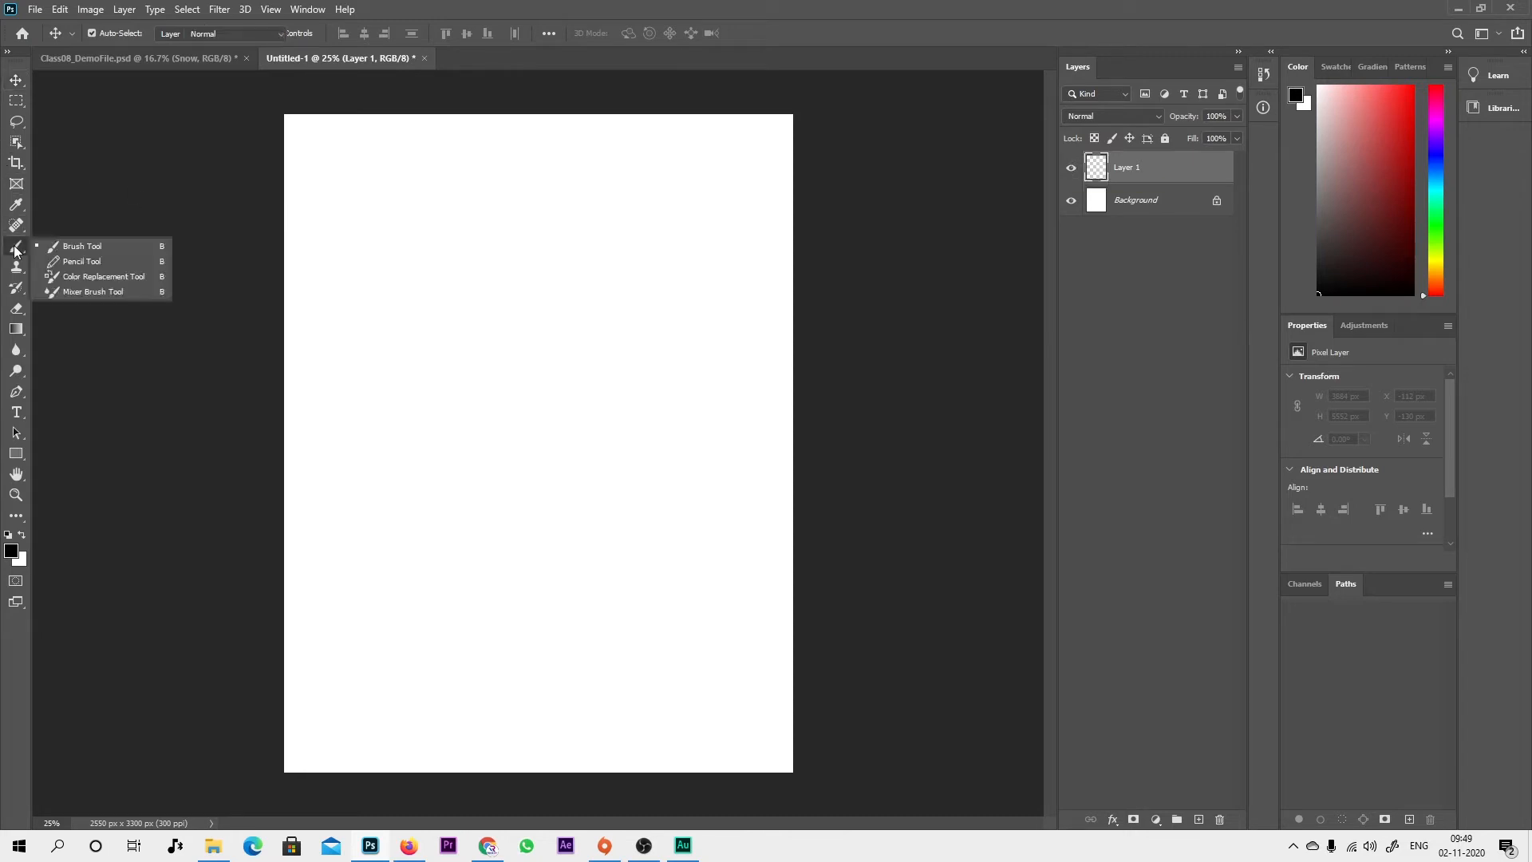
click(95, 252)
click(11, 551)
click(726, 270)
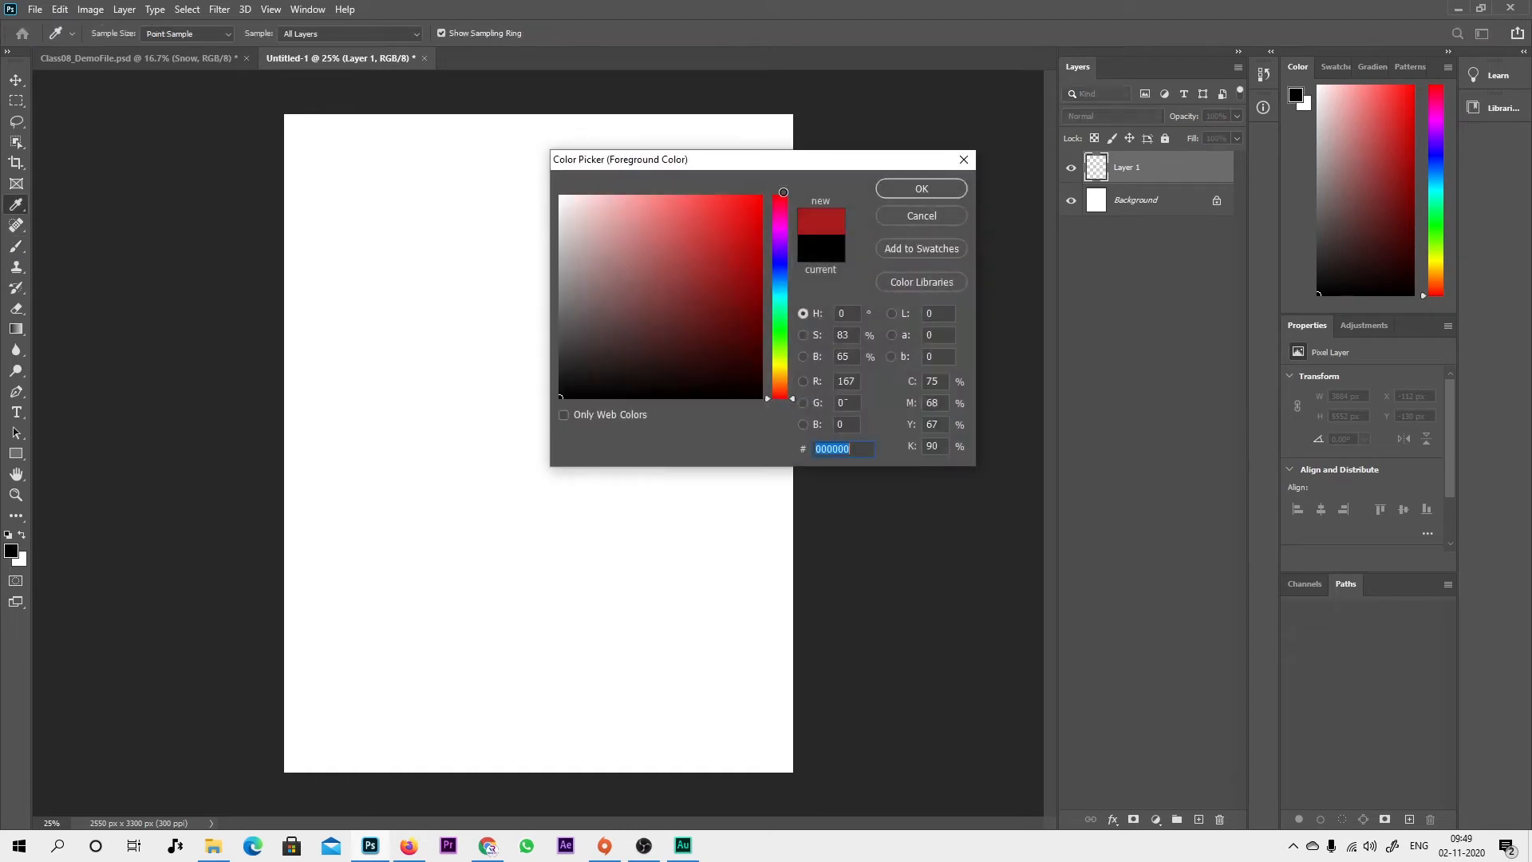
click(918, 189)
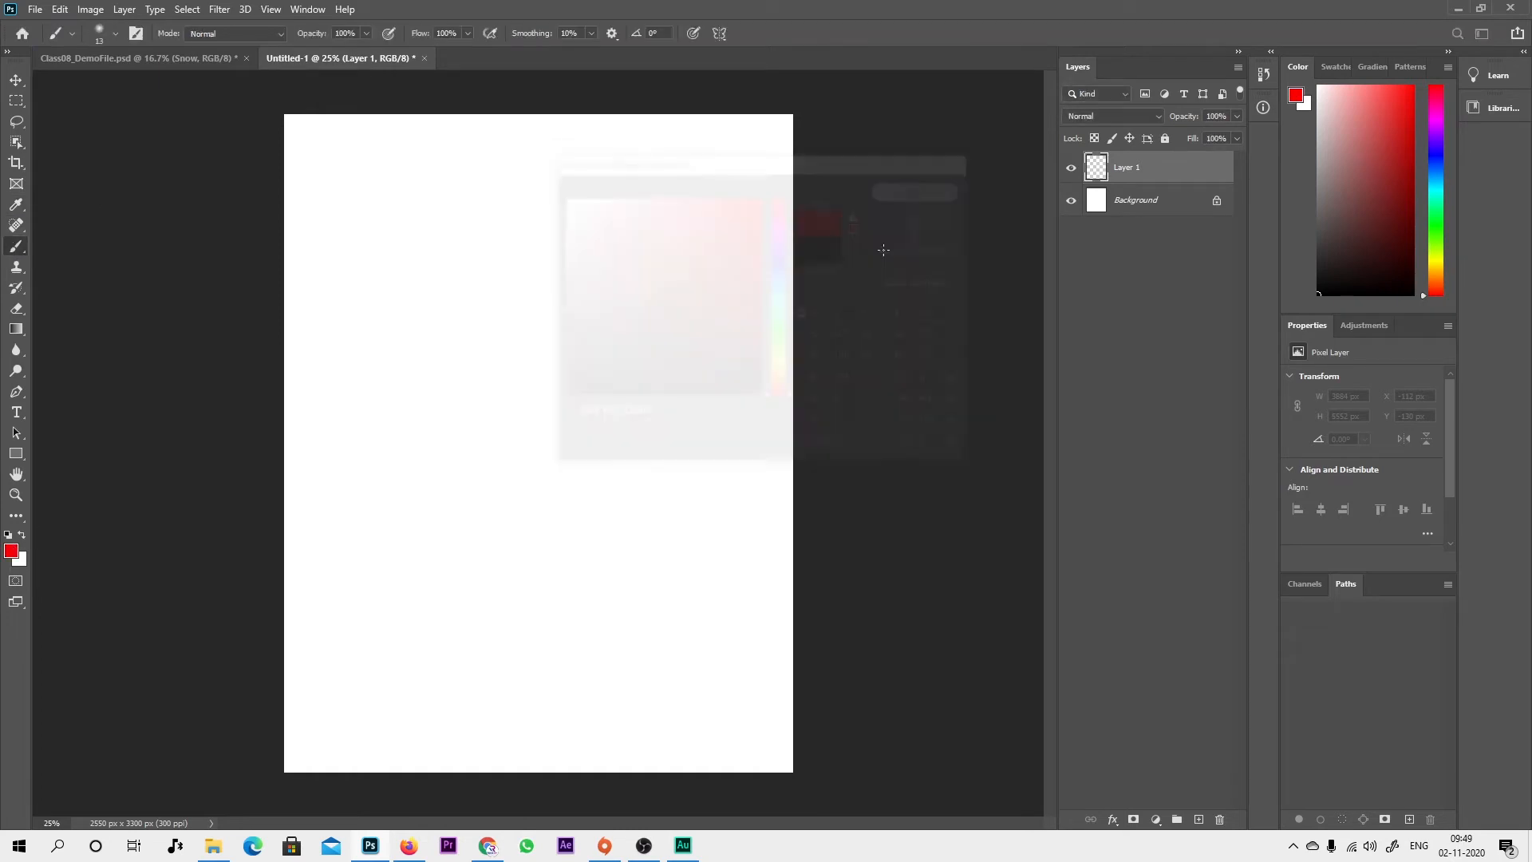
Step: Enlarge the brush to 900 px and stamp a single red circle near the middle of Layer 1
click(115, 35)
click(112, 155)
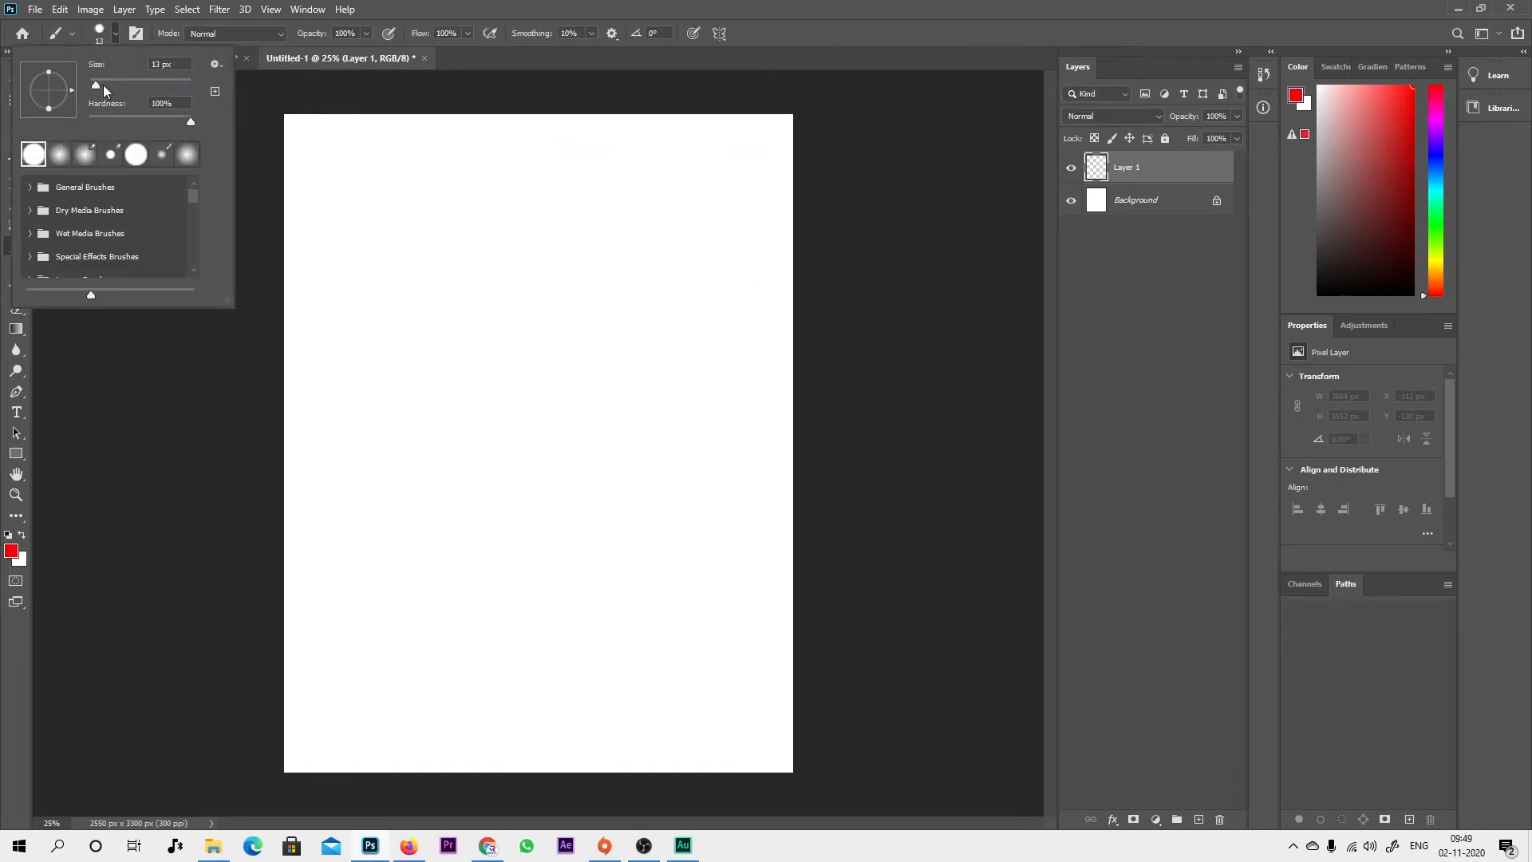
drag(103, 85, 181, 86)
click(718, 3)
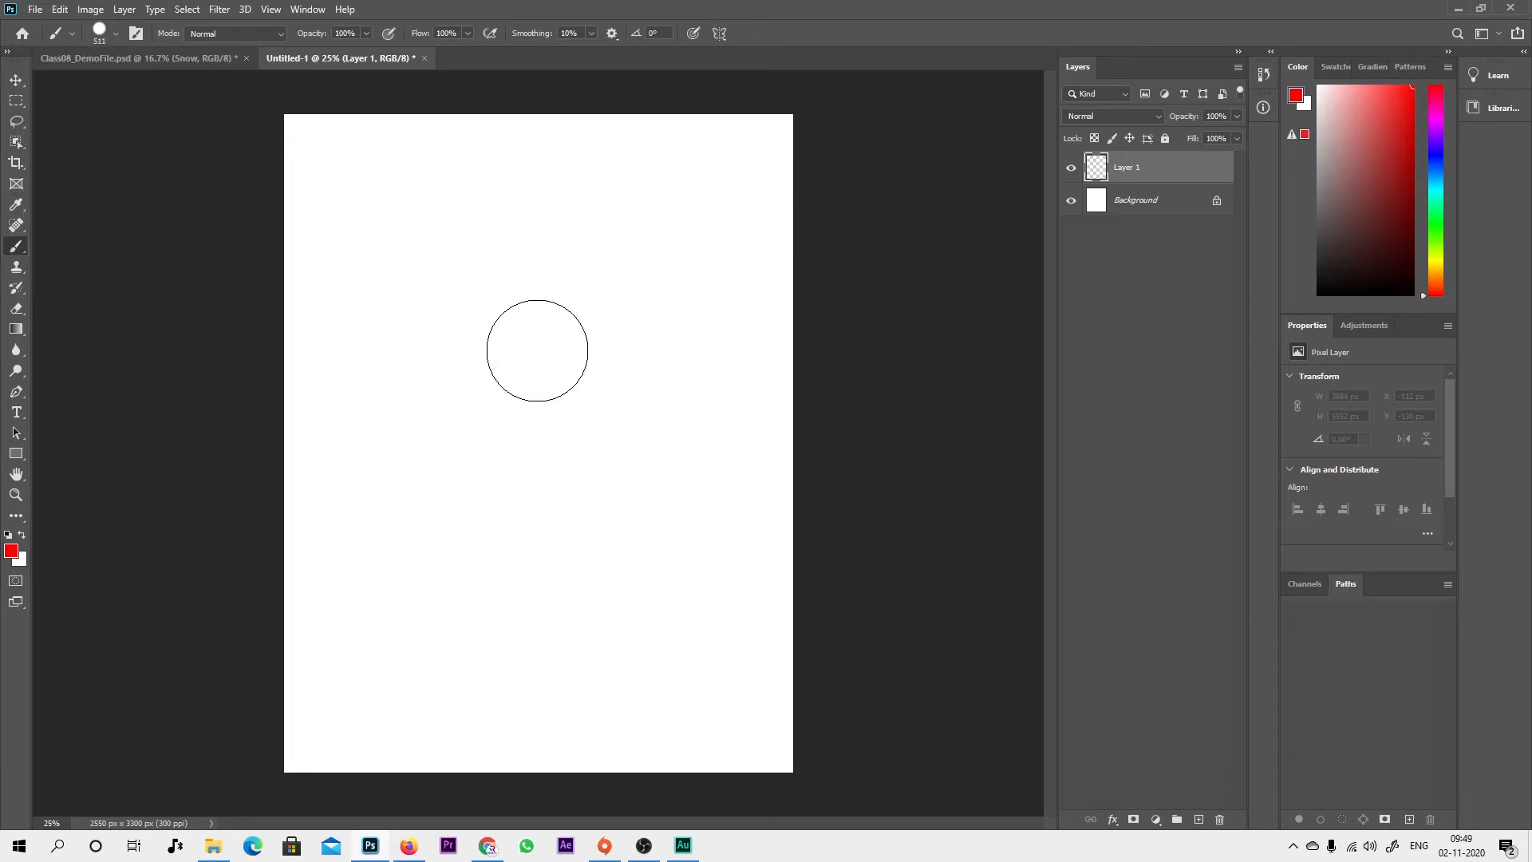
key(bracketright)
key(bracketright)
key(bracketright)
key(bracketright)
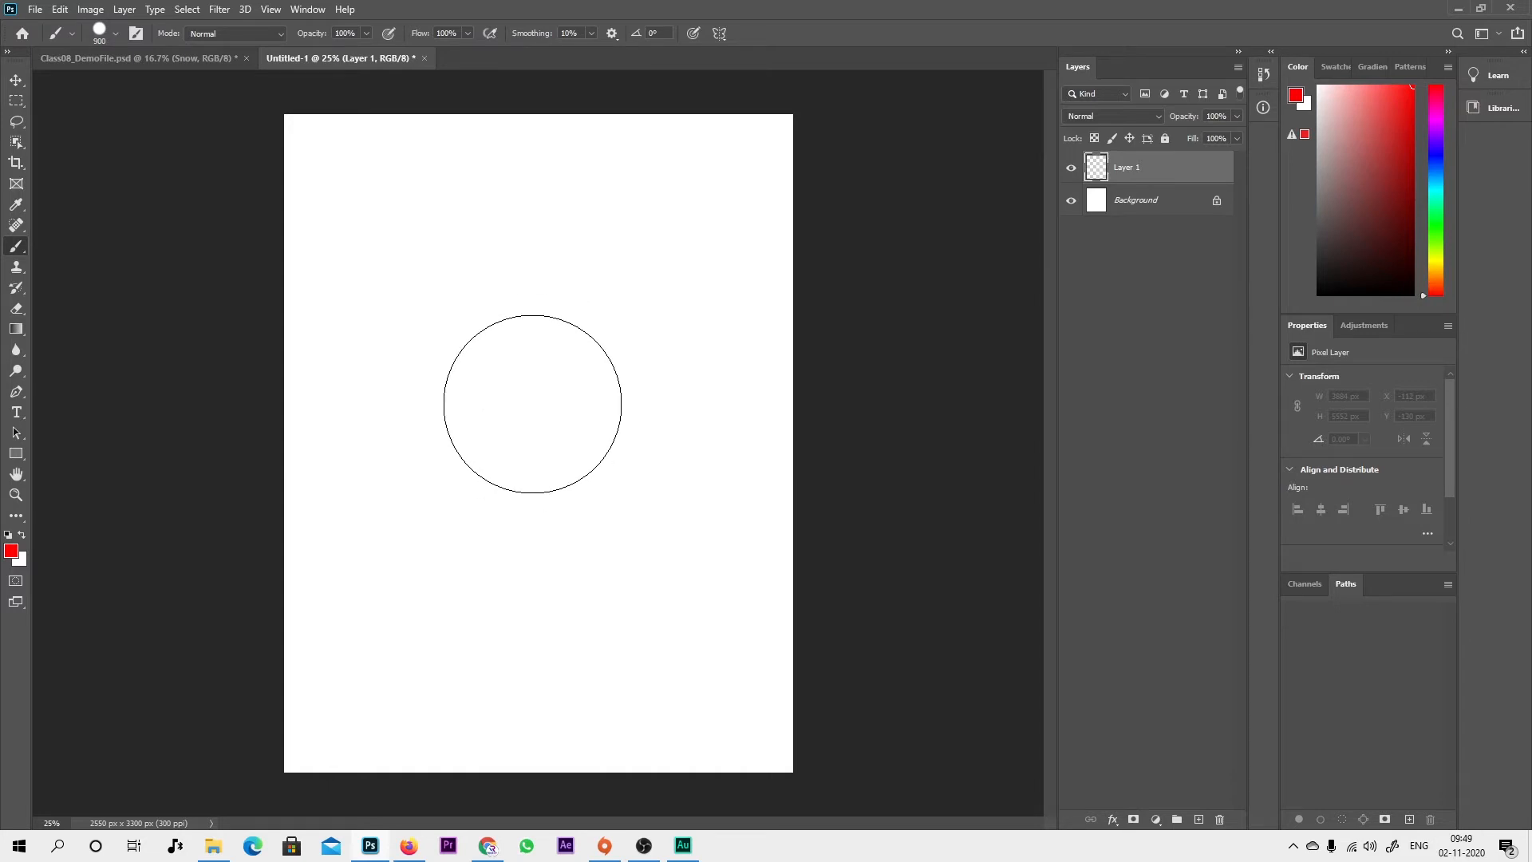
click(532, 404)
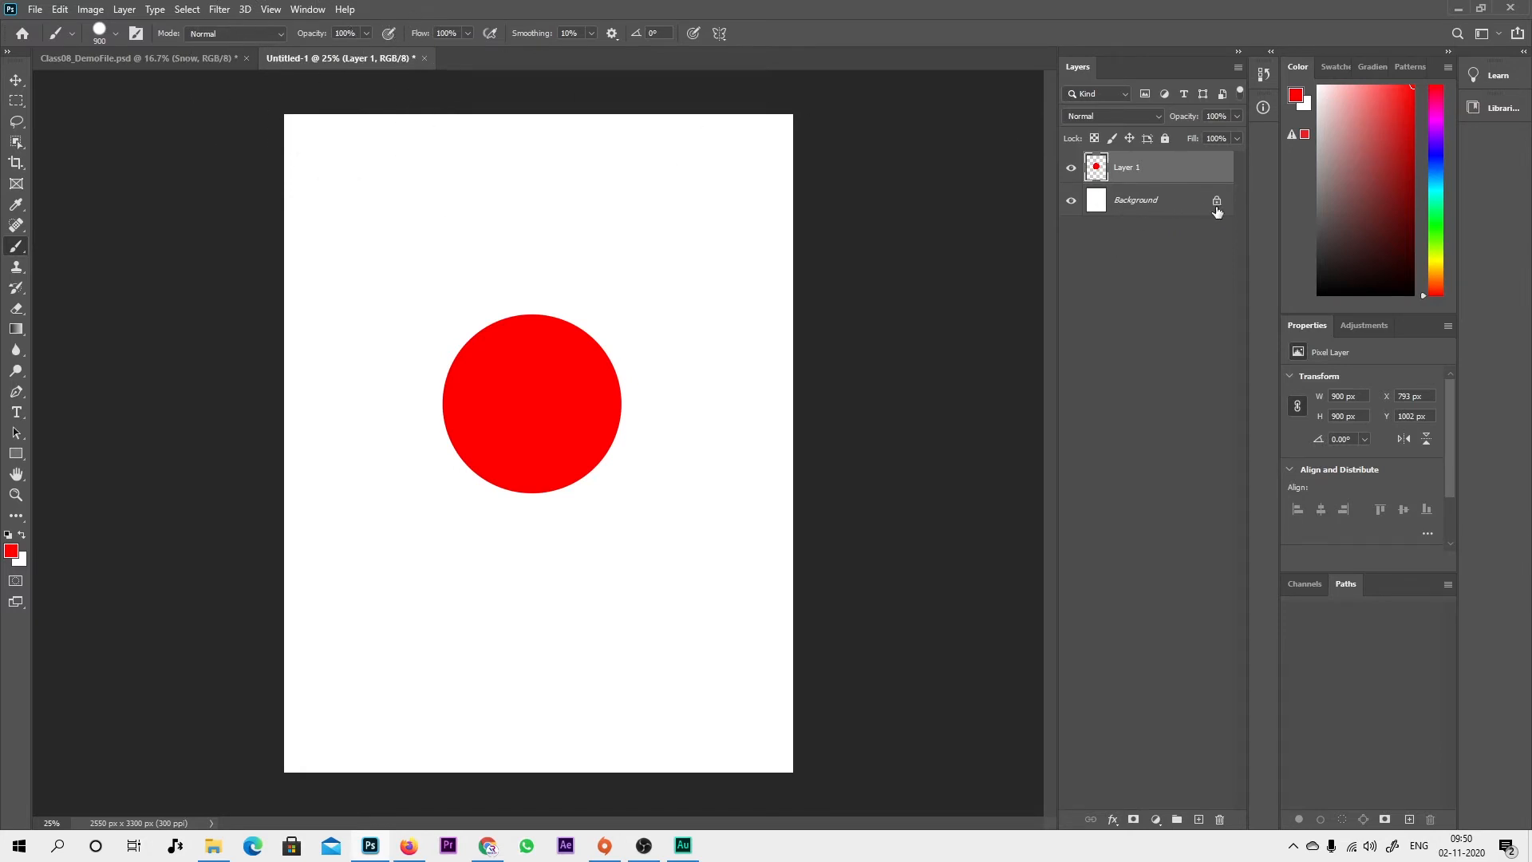
Step: Select the Background layer, return to Layer 1, and hide the Background
click(1186, 206)
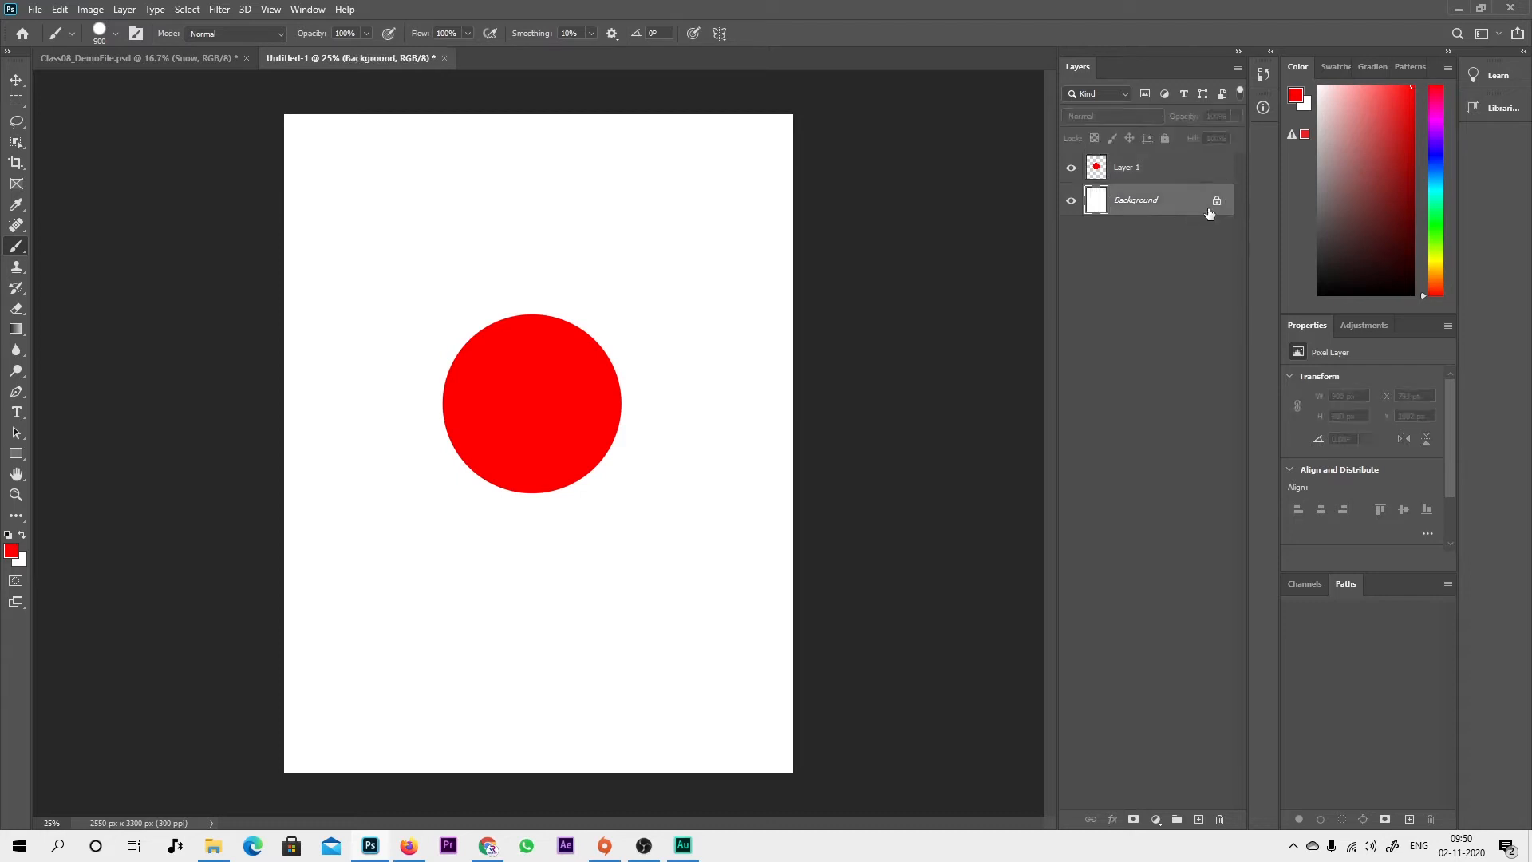
click(1157, 174)
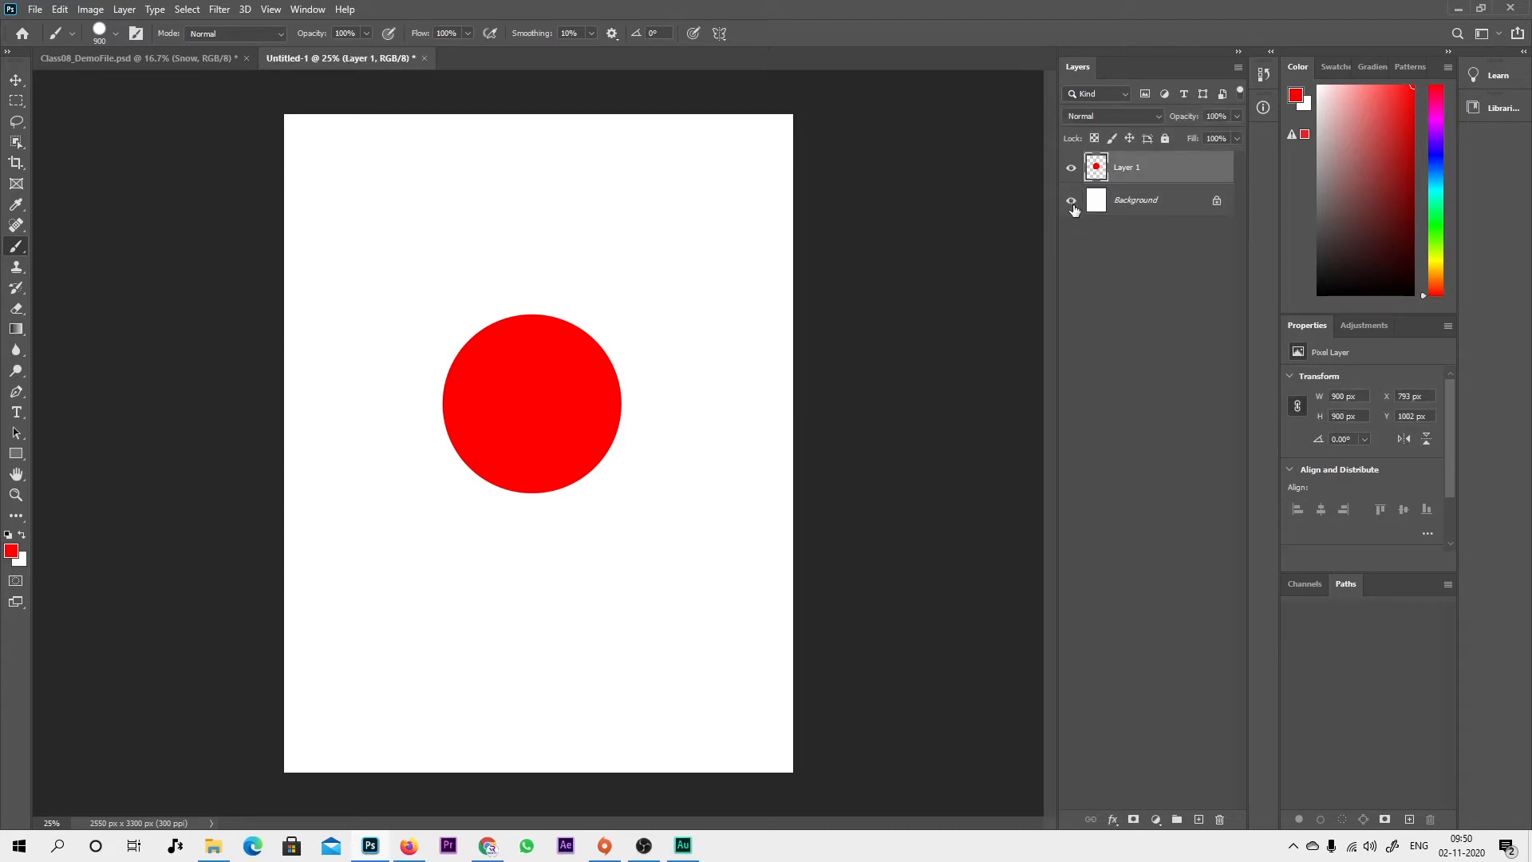
click(1071, 201)
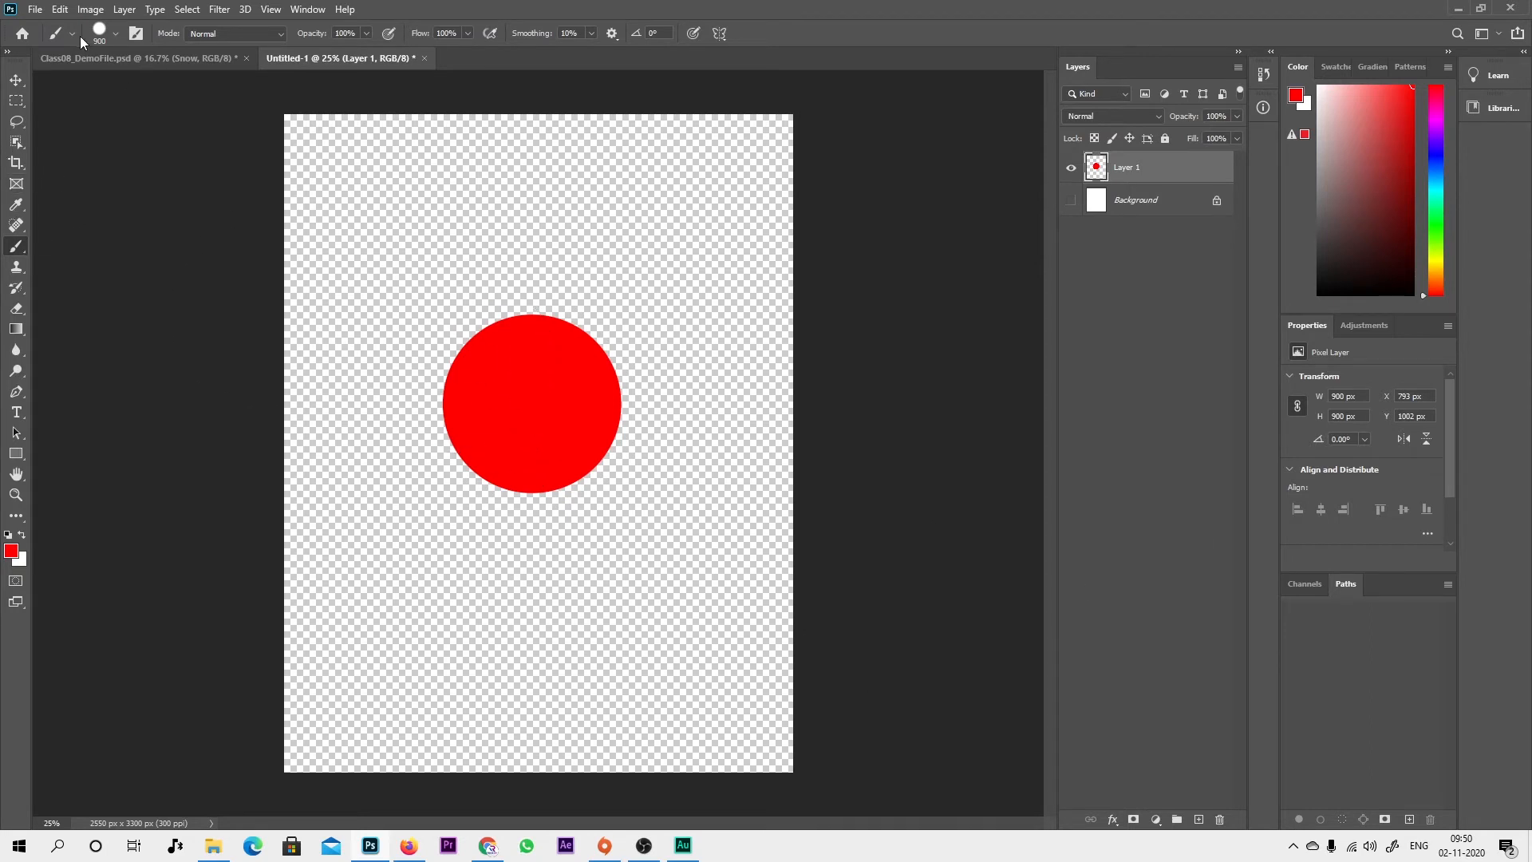
Step: Reduce the brush to about 47 px with softer edges and paint freehand red zigzag strokes beside and below the circle on Layer 1
click(115, 36)
drag(126, 86, 114, 86)
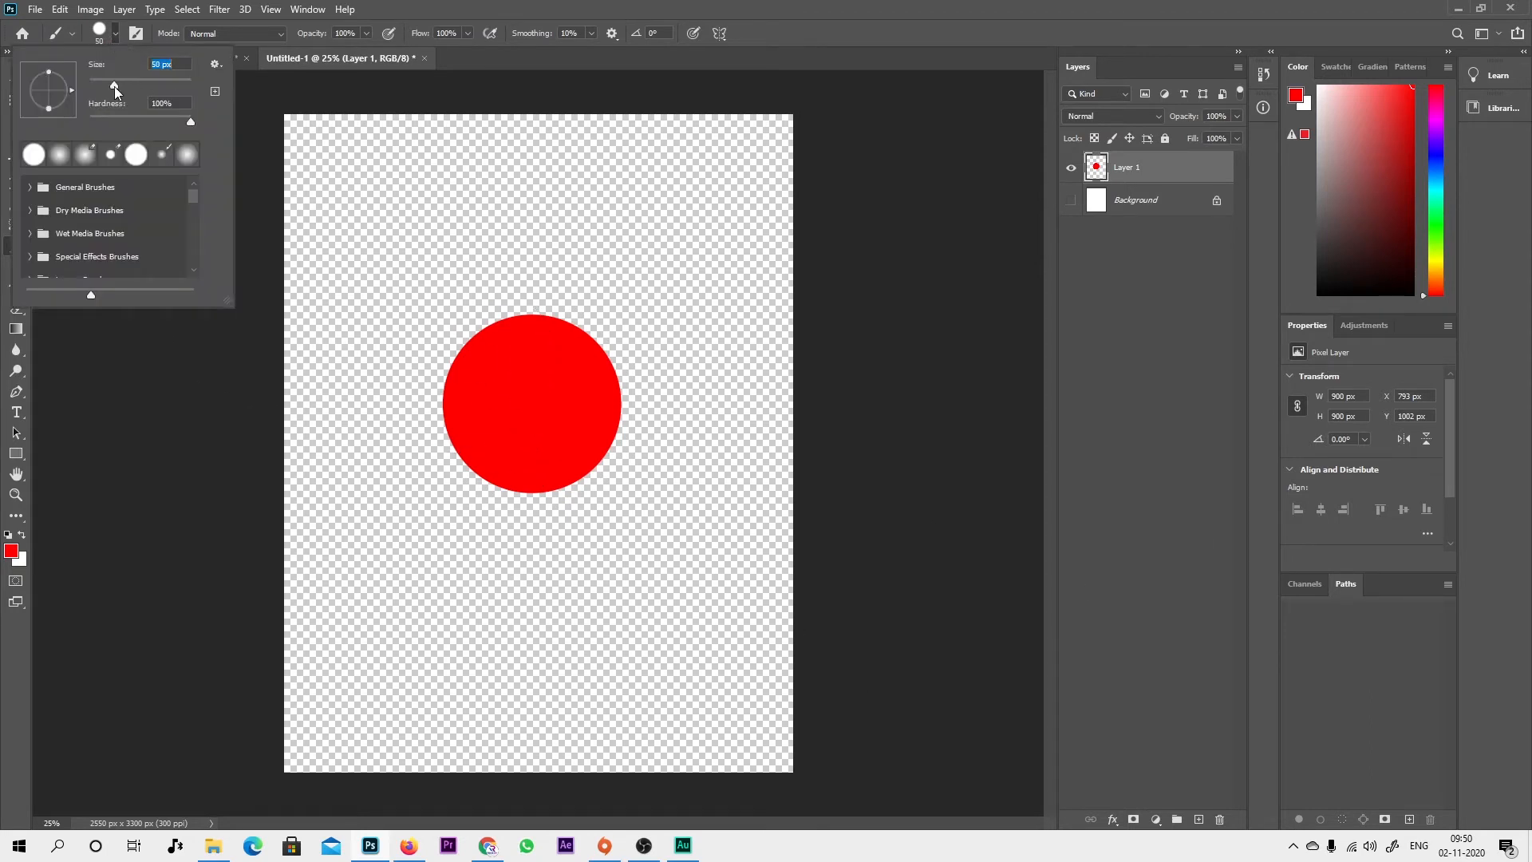
click(117, 121)
click(715, 7)
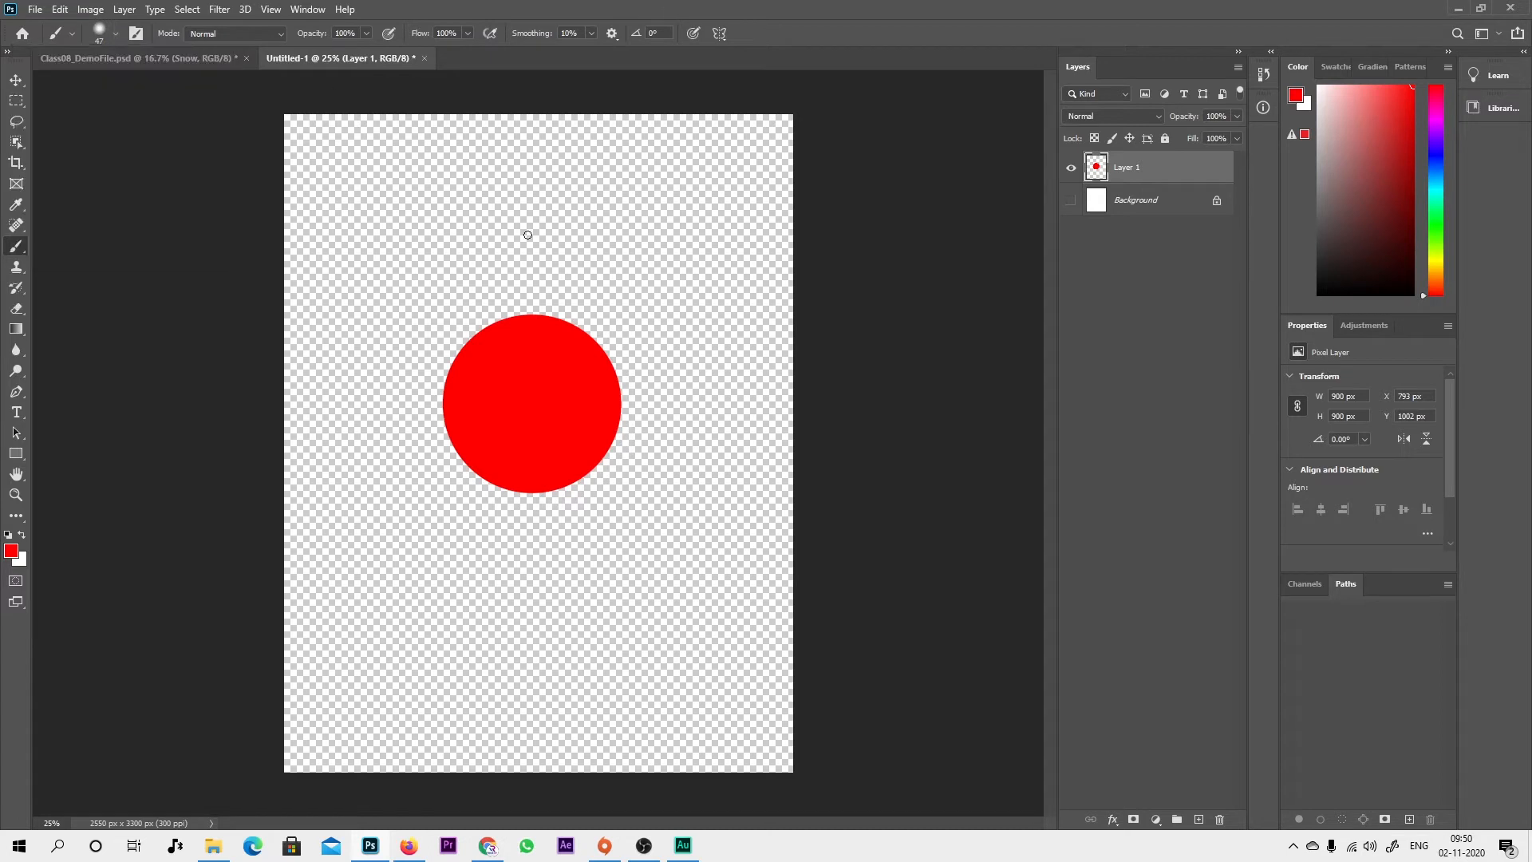
mouse_move(710, 173)
mouse_down()
mouse_move(688, 411)
mouse_move(648, 592)
mouse_up()
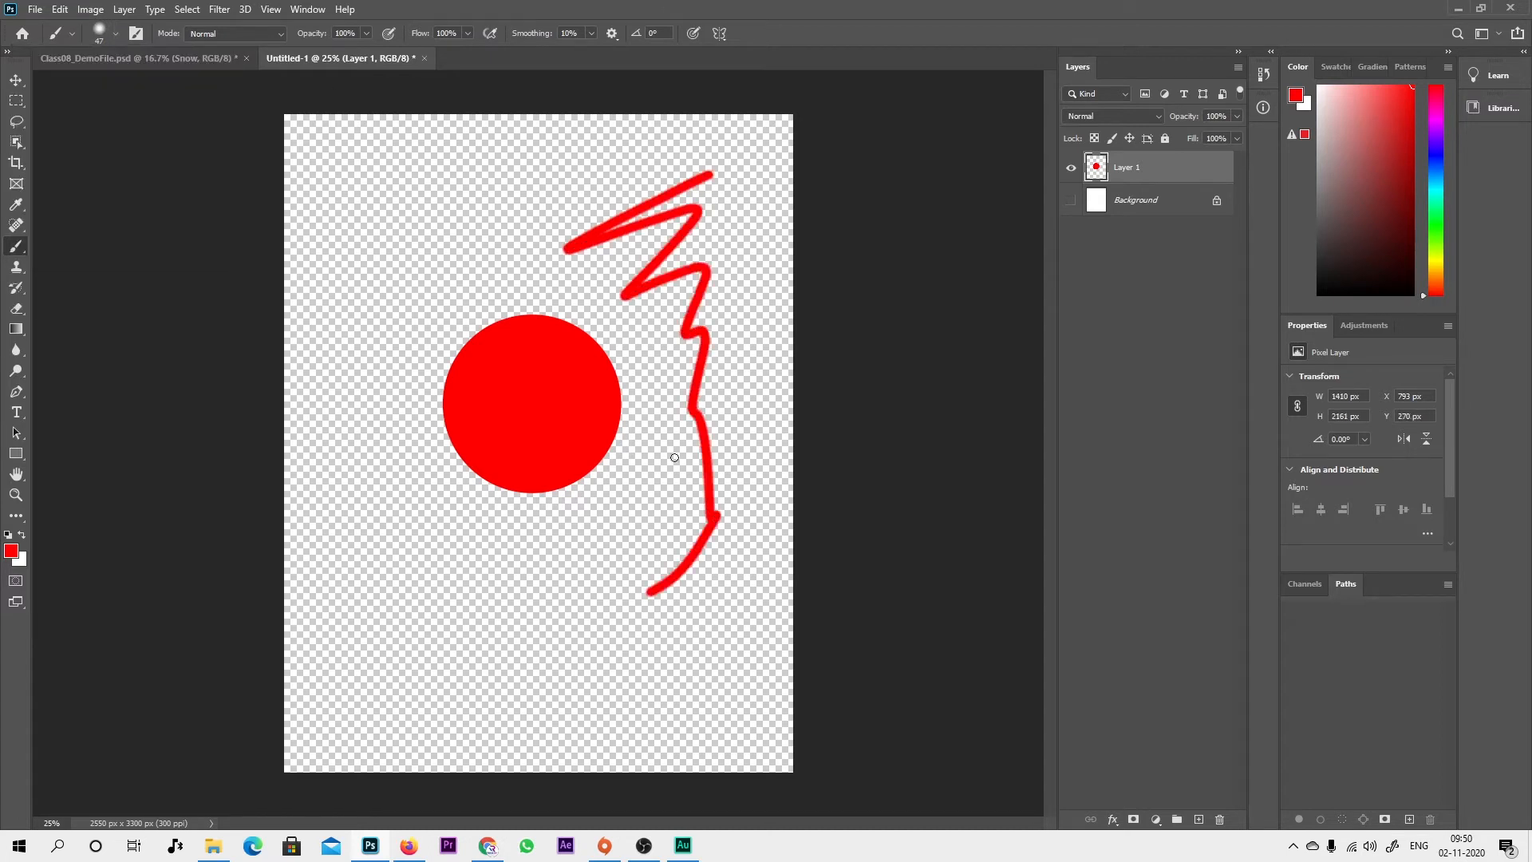
mouse_move(694, 411)
mouse_down()
mouse_move(533, 653)
mouse_move(692, 636)
mouse_up()
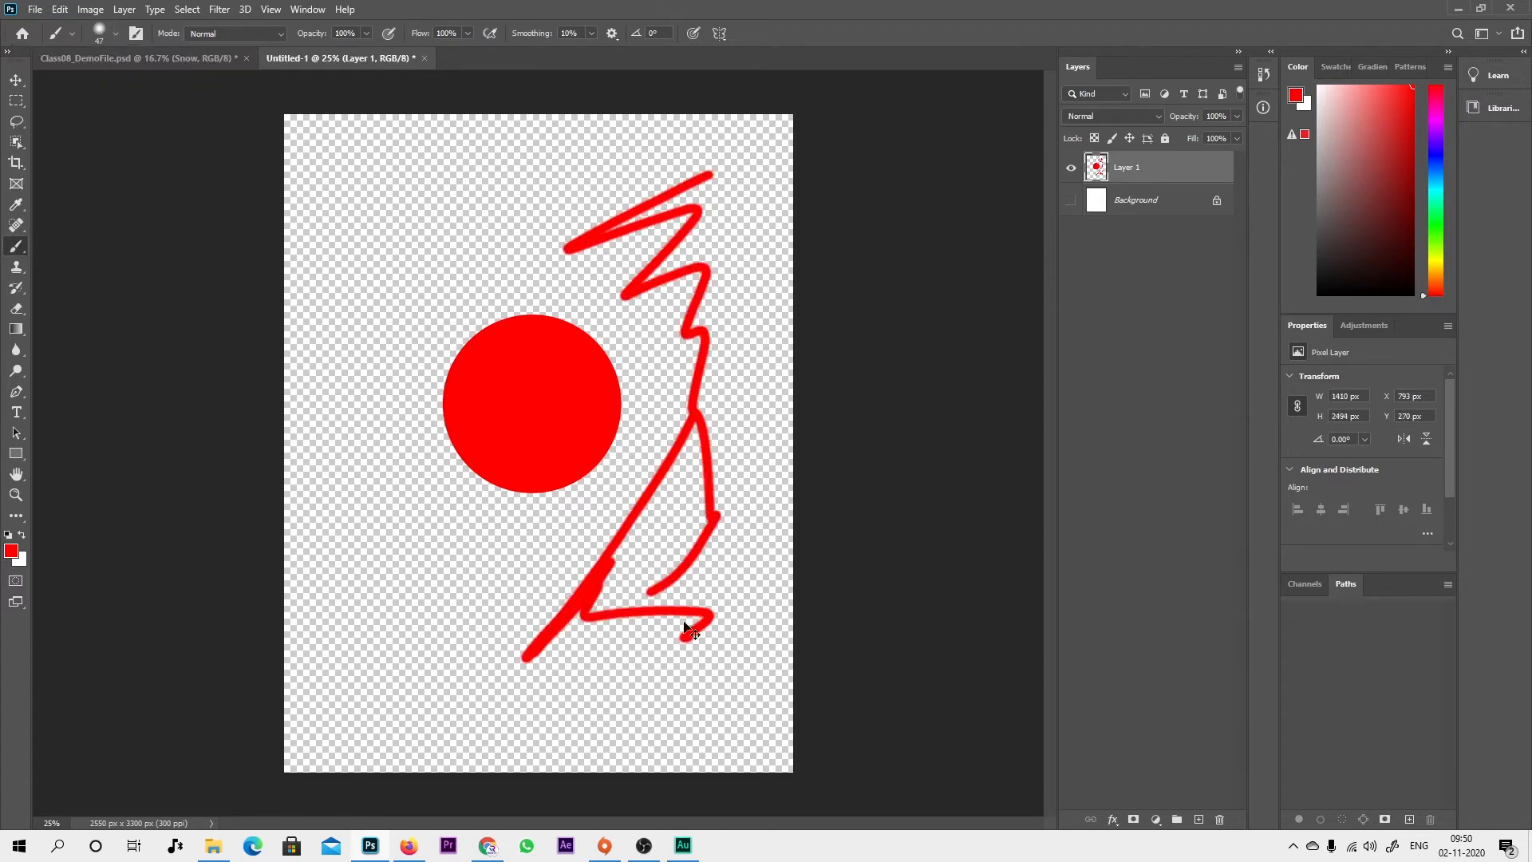
Step: Undo the thin red zigzag strokes and set the foreground color to blue 0018ff
key(ctrl+z)
key(ctrl+z)
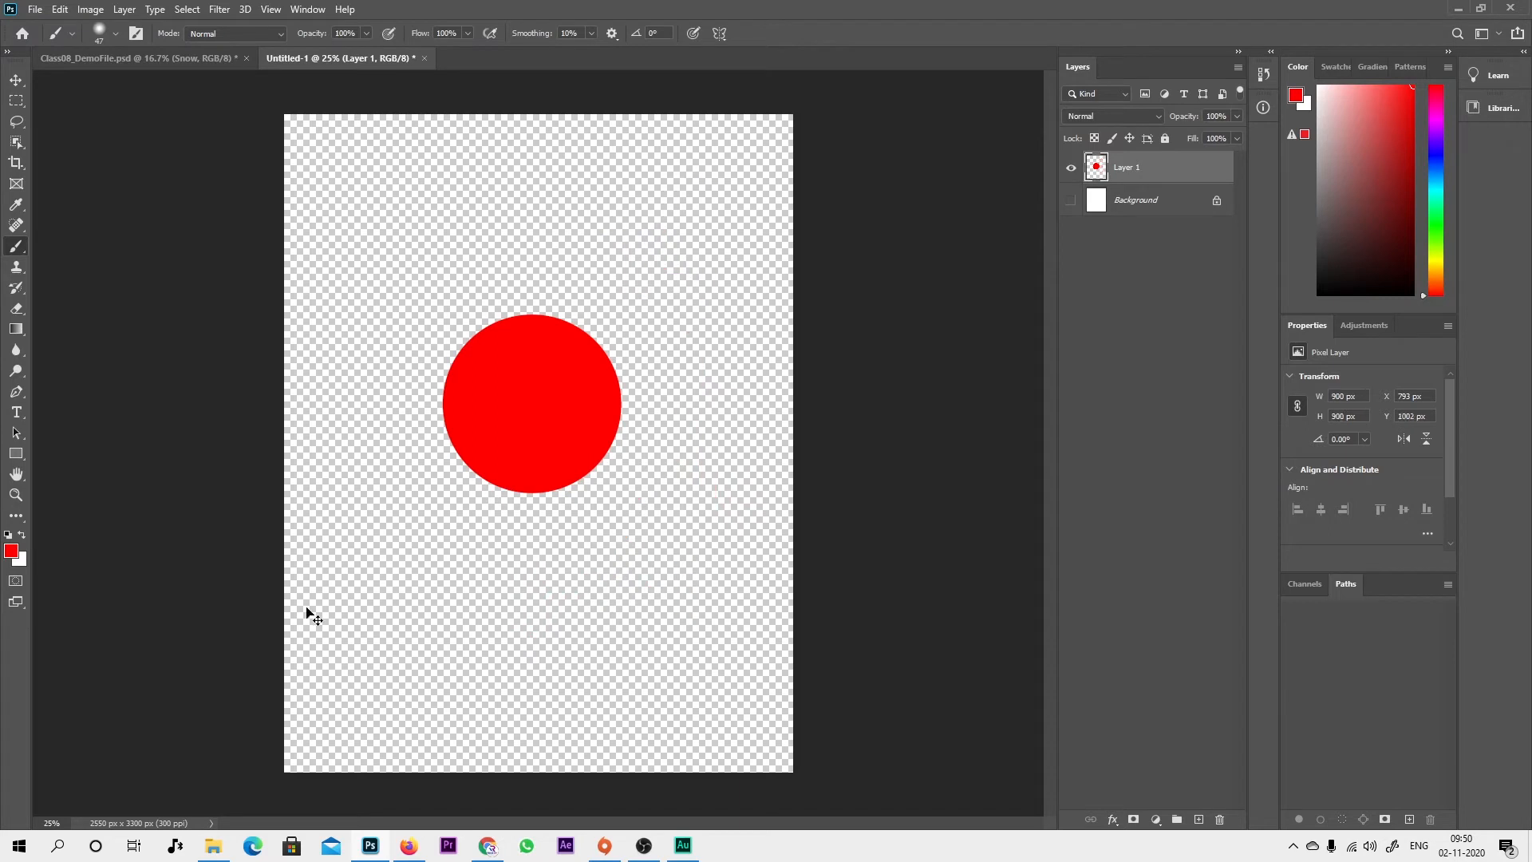
click(12, 550)
click(782, 266)
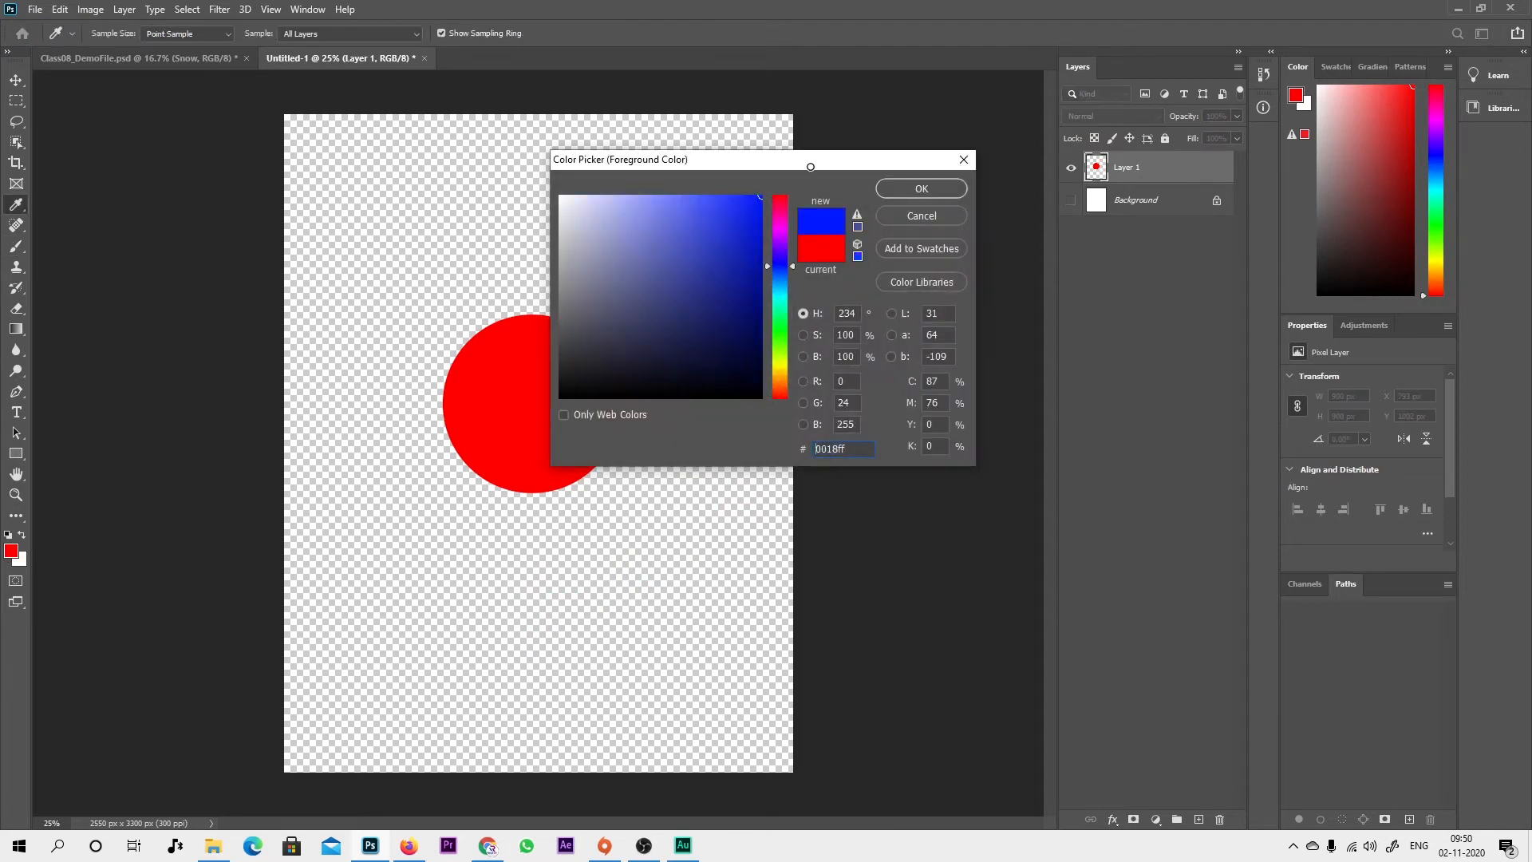
click(922, 188)
Step: Try painting freehand blue strokes around the red circle on Layer 1, and undo them all
drag(598, 162, 335, 323)
mouse_move(594, 232)
mouse_down()
mouse_move(599, 284)
mouse_move(710, 271)
mouse_move(656, 526)
mouse_move(517, 570)
mouse_move(425, 459)
mouse_move(426, 341)
mouse_move(397, 257)
mouse_up()
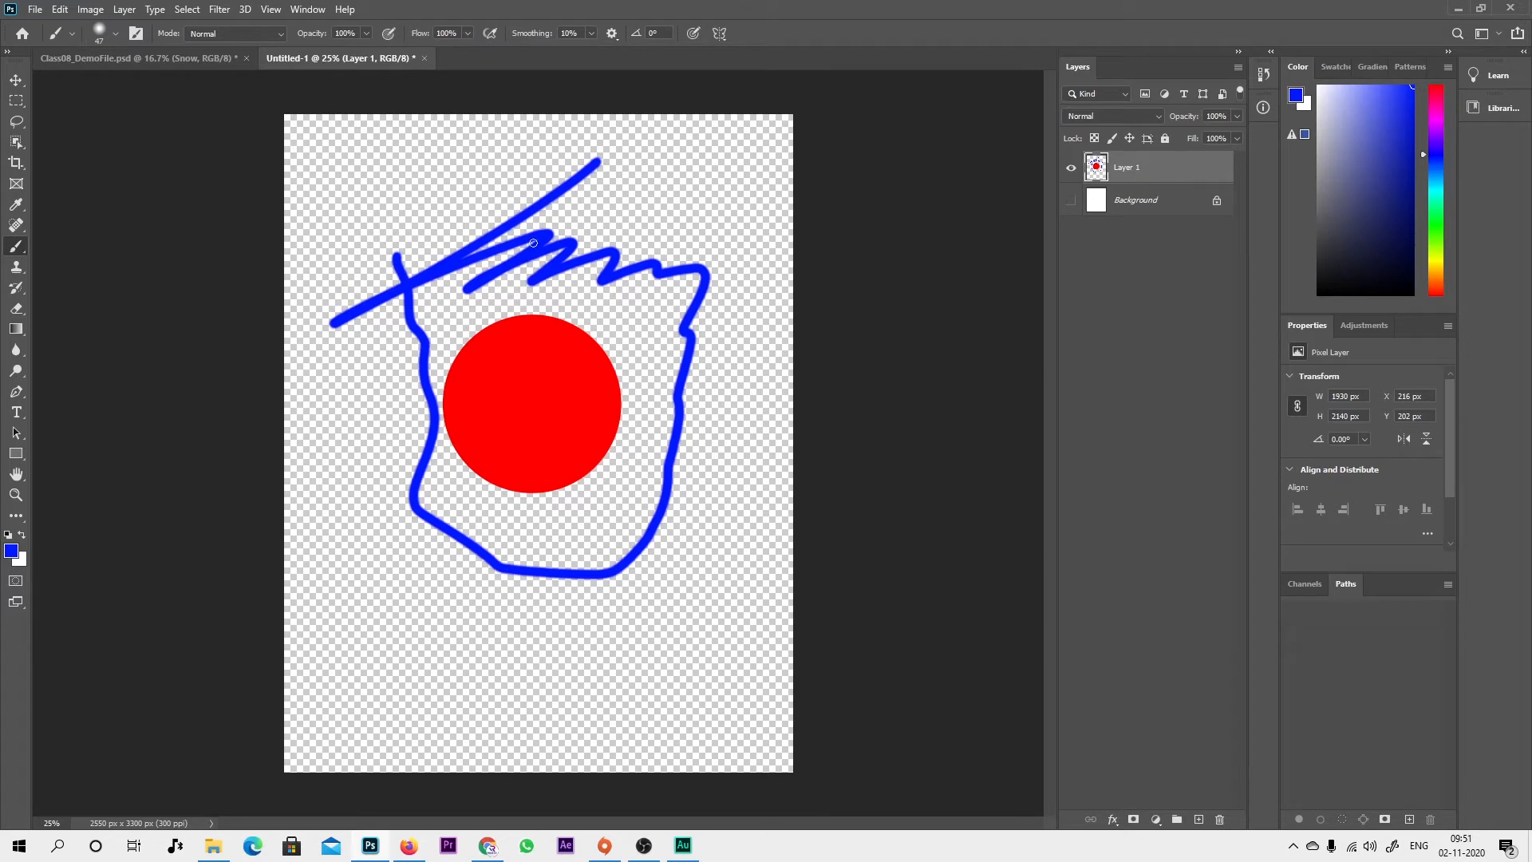
mouse_move(513, 159)
mouse_down()
mouse_move(412, 236)
mouse_move(675, 210)
mouse_move(717, 398)
mouse_move(718, 580)
mouse_up()
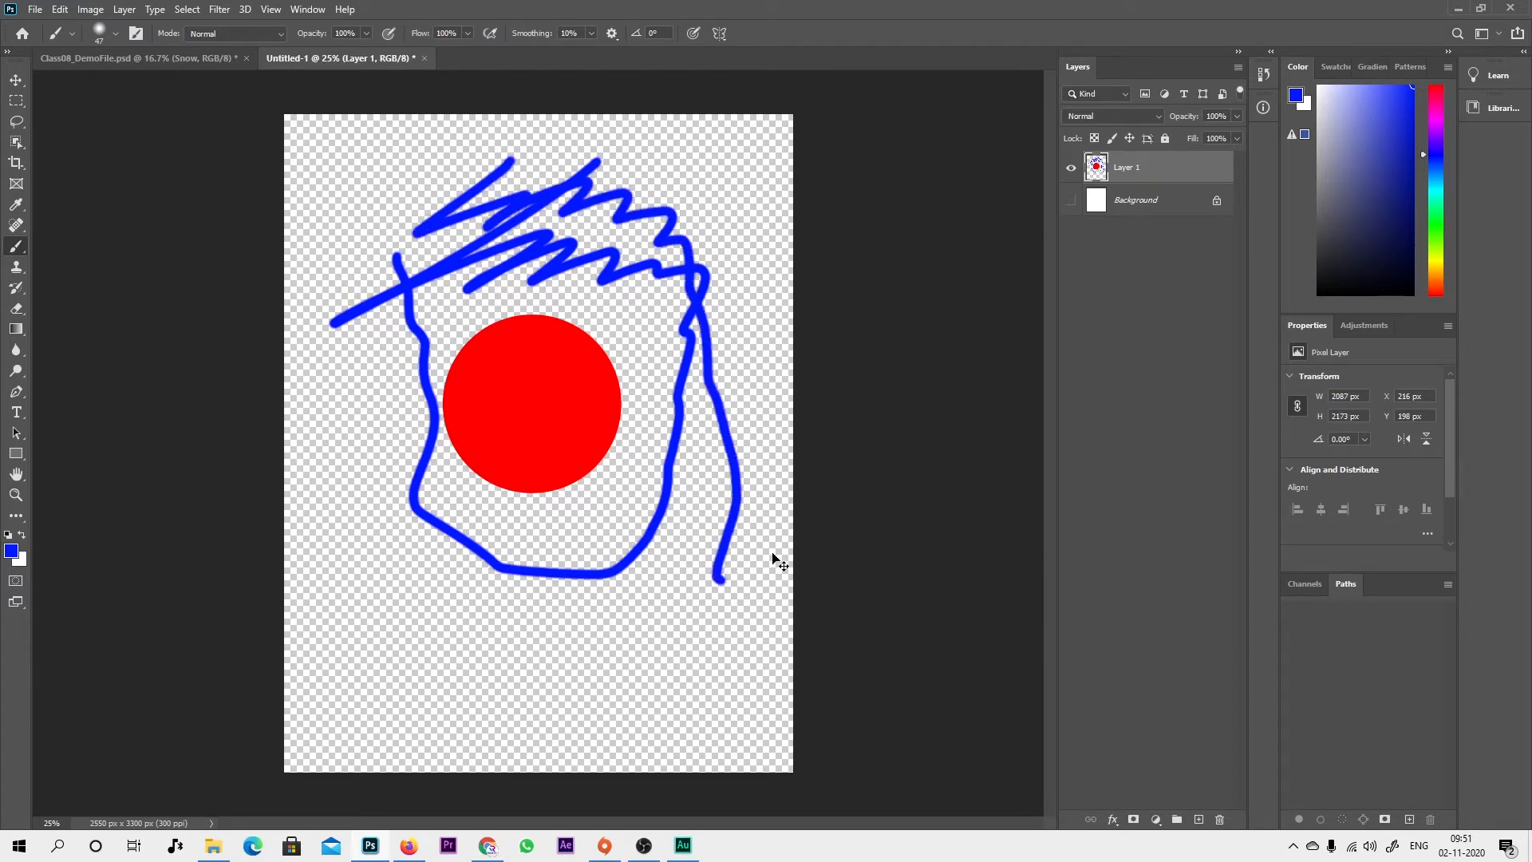
key(ctrl+z)
key(ctrl+z)
key(ctrl+z)
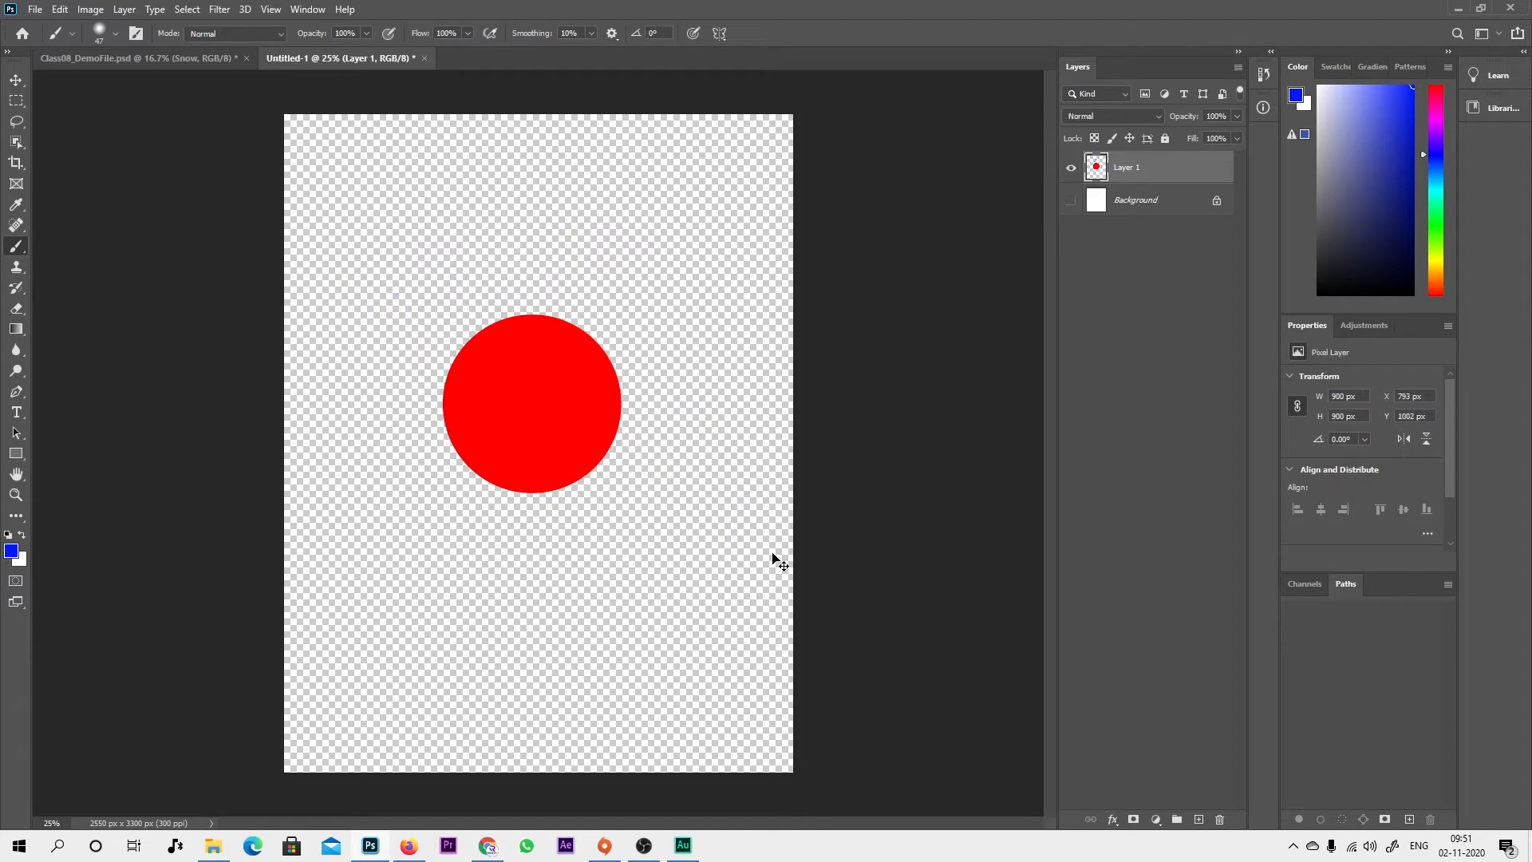
Step: Lock Layer 1's transparent pixels and test the lock with blue zigzag strokes over the red circle, undoing the paint
click(1094, 140)
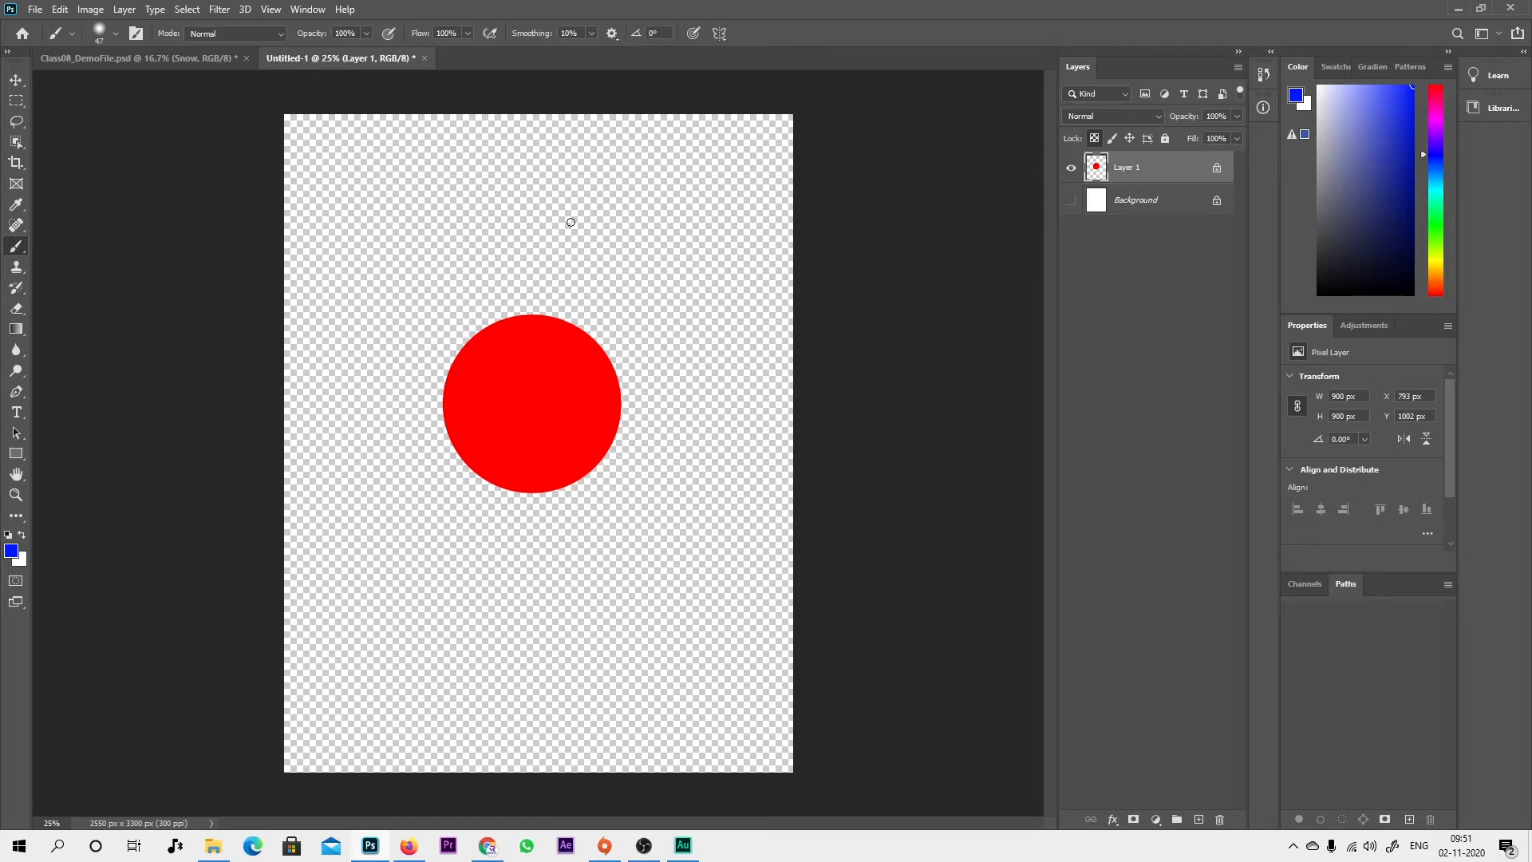
mouse_move(444, 361)
mouse_down()
mouse_move(504, 355)
mouse_move(504, 374)
mouse_move(433, 428)
mouse_move(625, 379)
mouse_move(486, 469)
mouse_move(566, 437)
mouse_move(514, 515)
mouse_up()
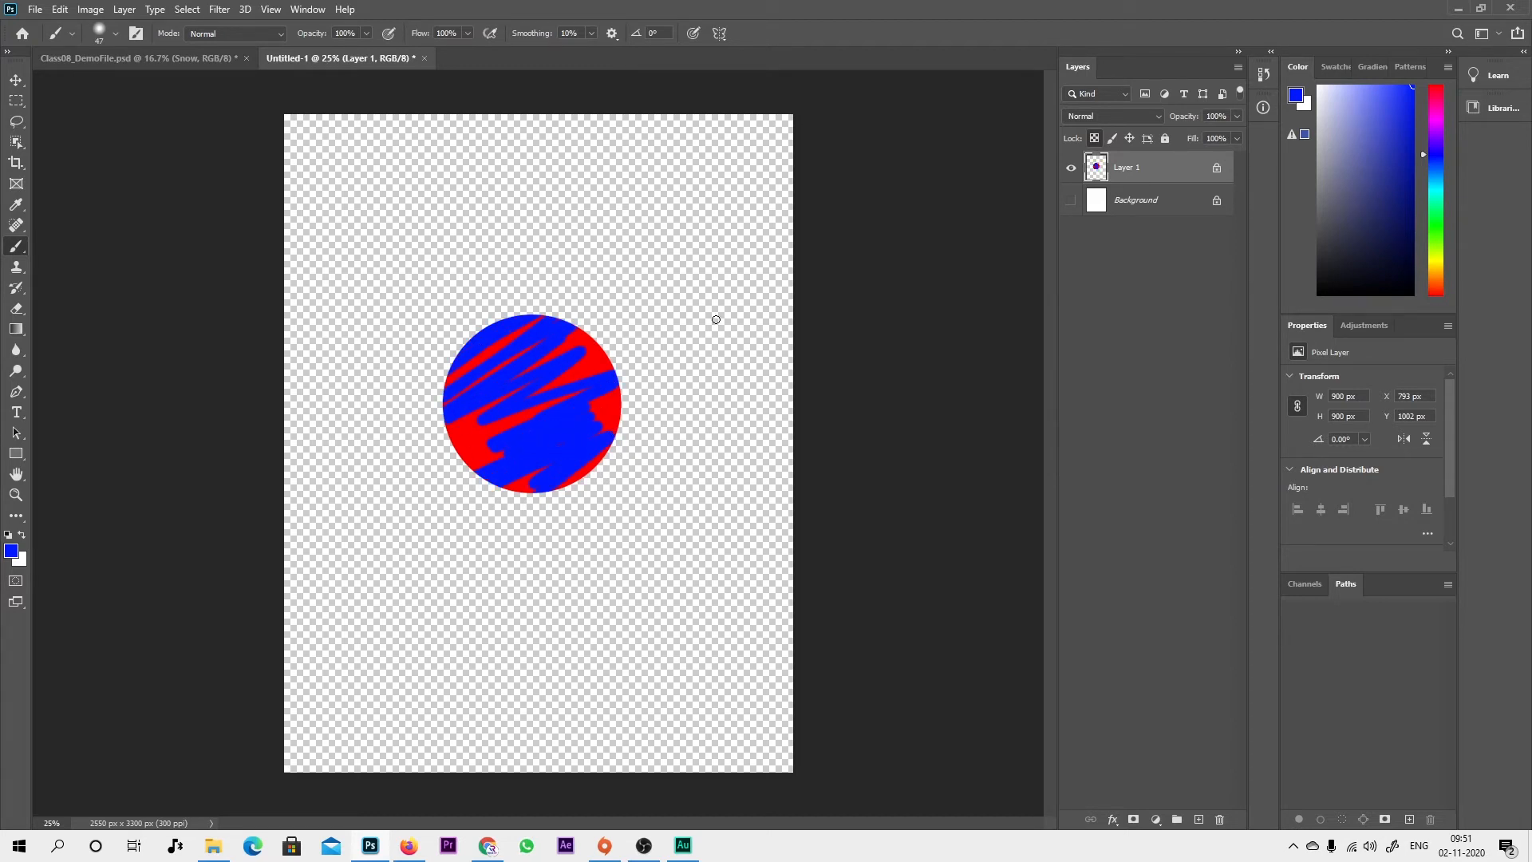
key(ctrl+z)
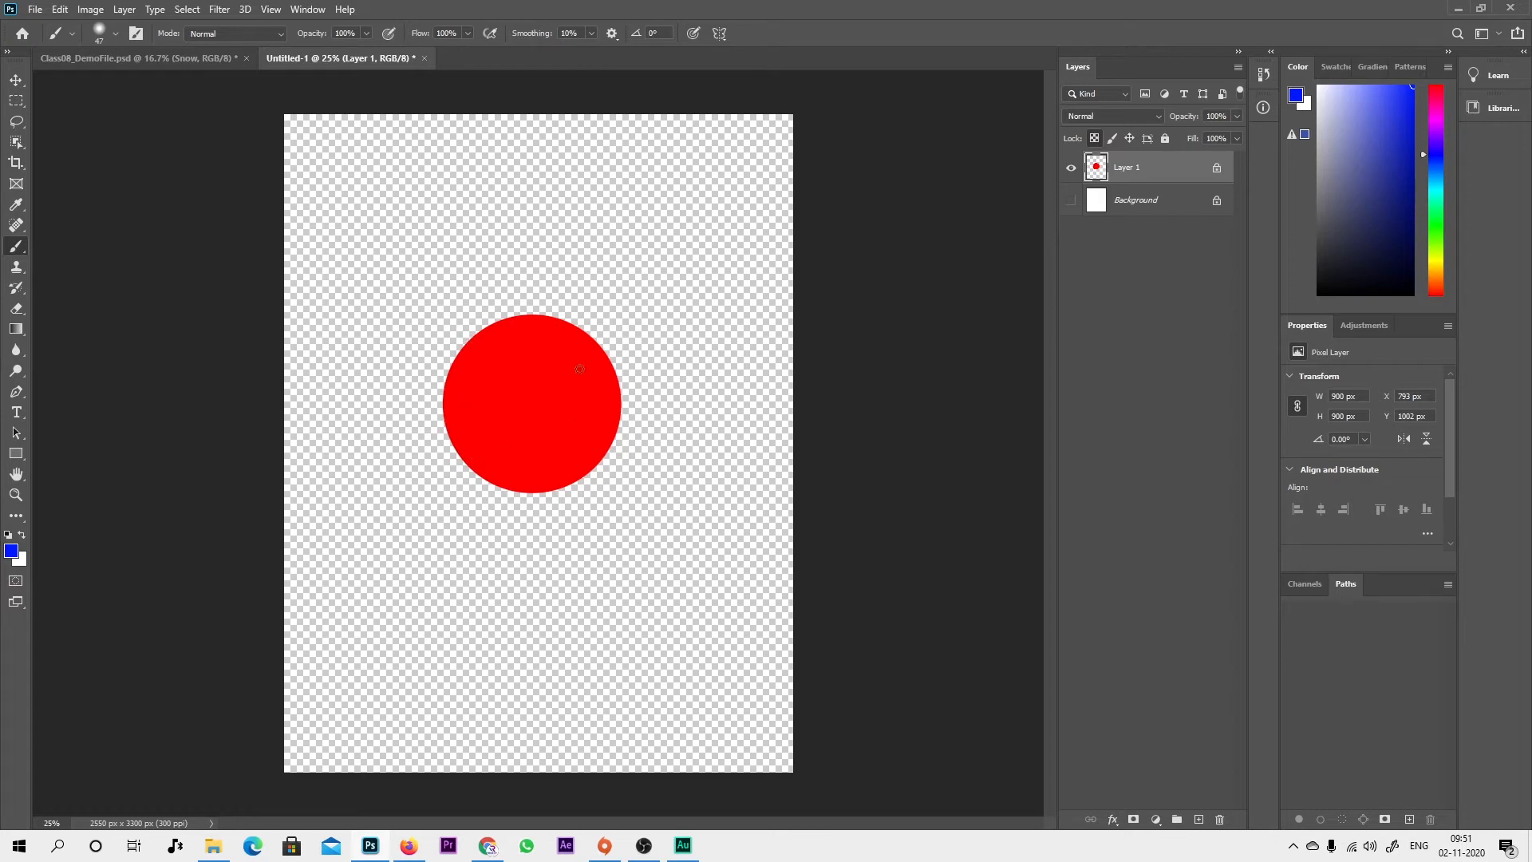
Step: Try another blue brush stroke across the red circle's upper edge with transparent pixels locked, and undo it
scroll(558, 254, up, 3)
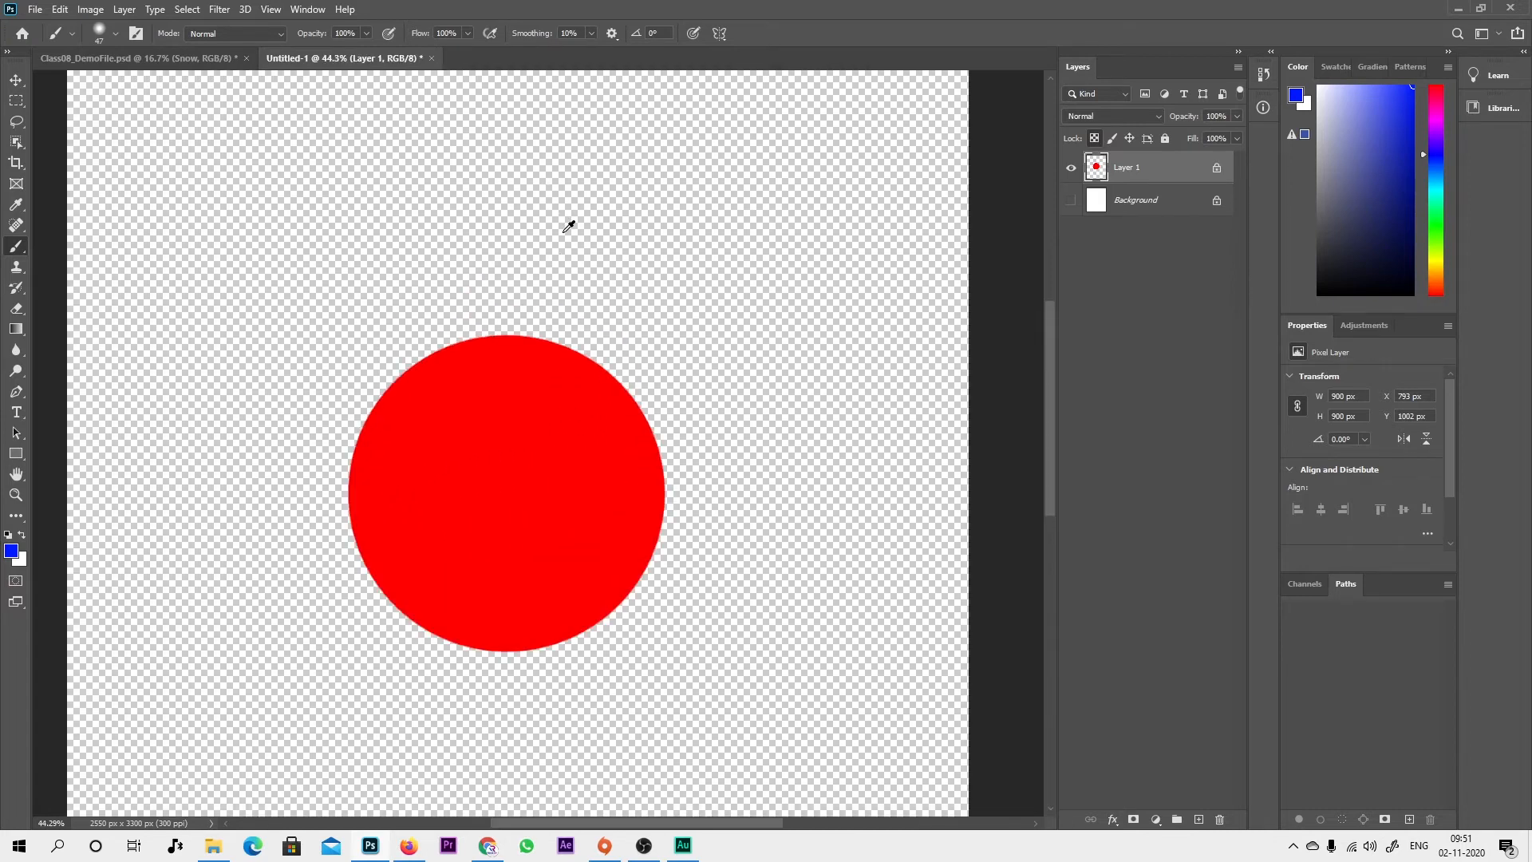
scroll(798, 280, down, 1)
scroll(820, 333, down, 1)
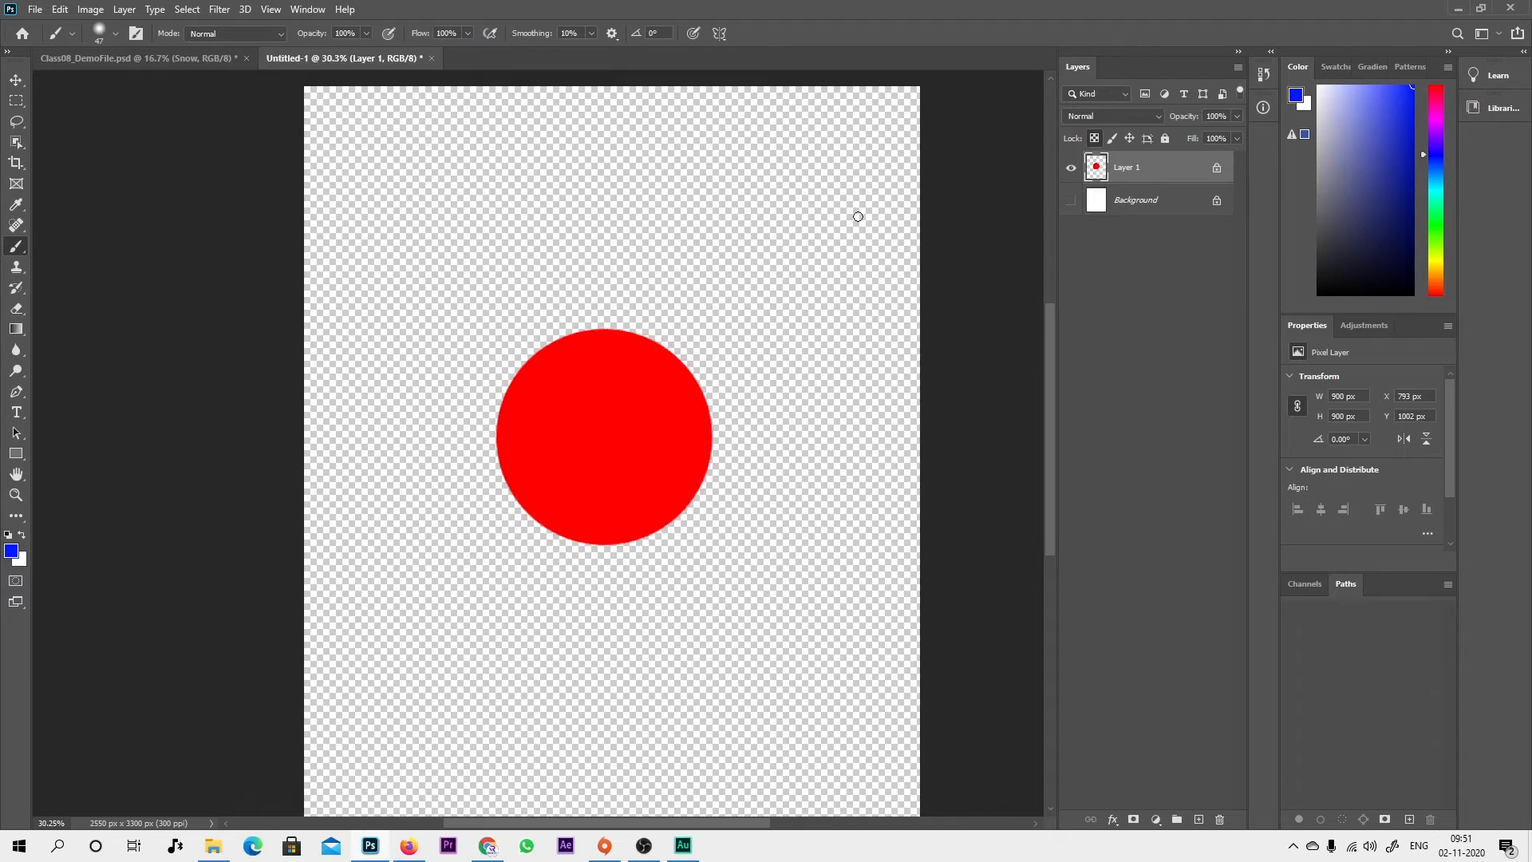
drag(709, 648, 691, 625)
scroll(654, 628, down, 1)
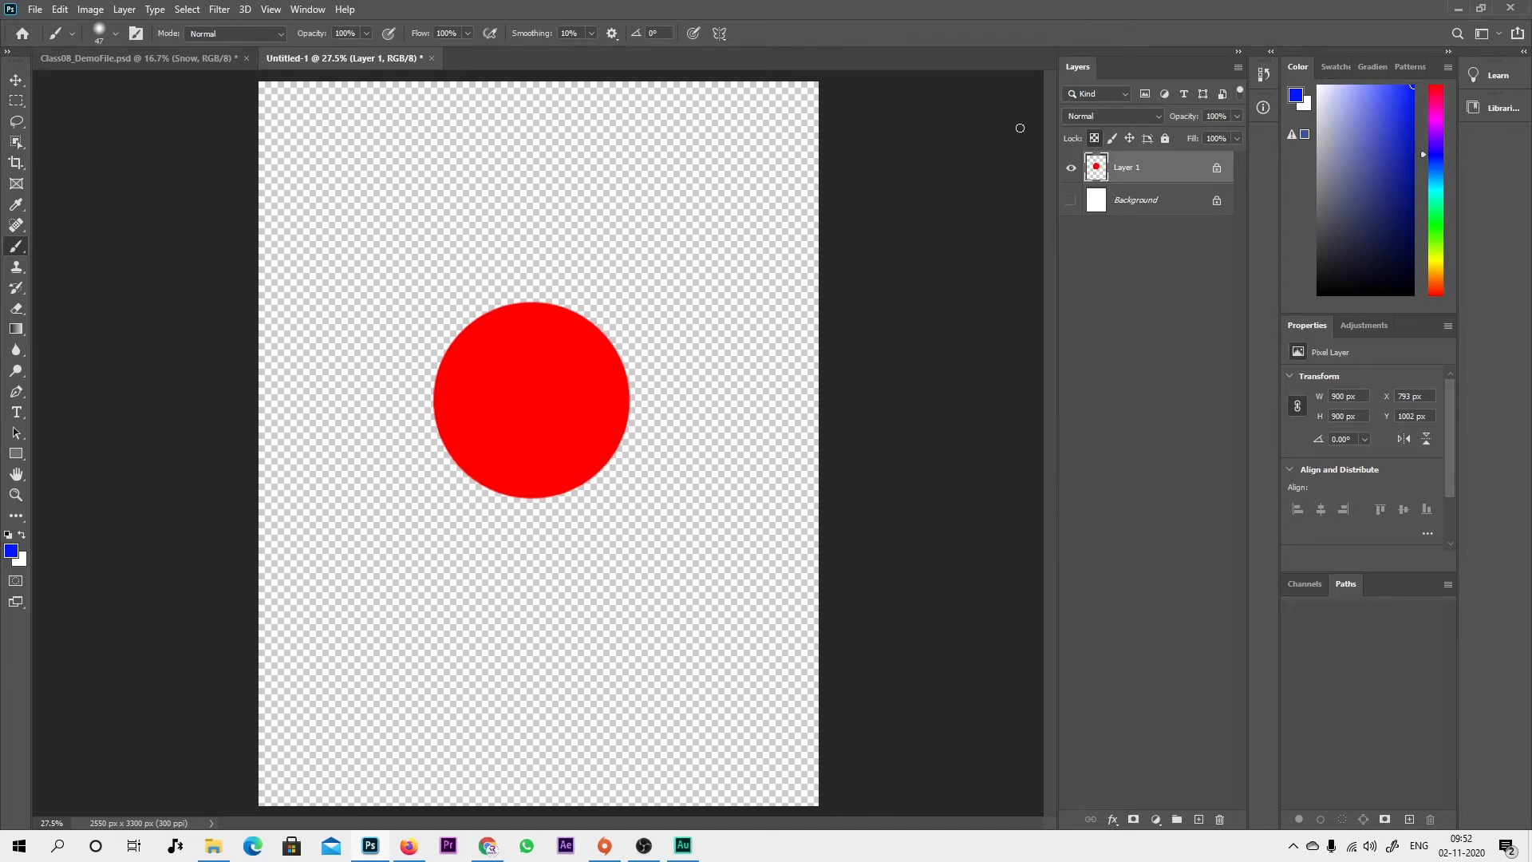
mouse_move(595, 275)
mouse_down()
mouse_move(431, 412)
mouse_move(455, 443)
mouse_move(542, 394)
mouse_move(536, 432)
mouse_move(622, 395)
mouse_move(515, 502)
mouse_move(639, 419)
mouse_move(623, 458)
mouse_move(534, 501)
mouse_move(468, 506)
mouse_move(612, 403)
mouse_move(576, 456)
mouse_move(494, 466)
mouse_move(674, 365)
mouse_up()
key(ctrl+z)
Step: Replace Layer 1's transparent-pixel lock with the image-pixel lock and try painting with the brush
click(1094, 138)
click(1112, 139)
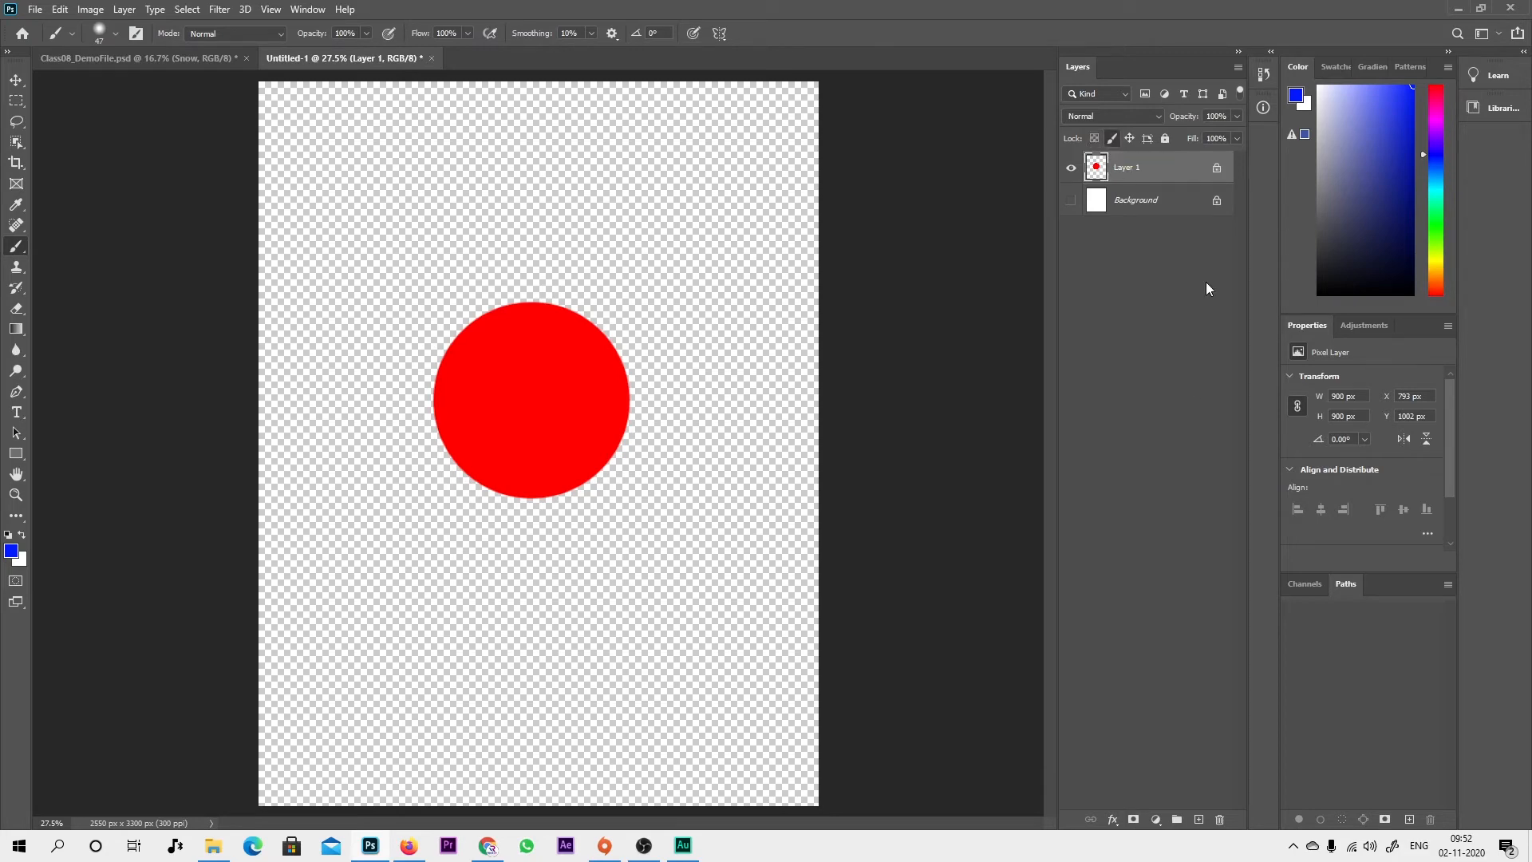
click(470, 260)
click(747, 311)
Step: Try the Brush, Eraser and Clone Stamp tools on Layer 1 while its image pixels are locked
right_click(16, 245)
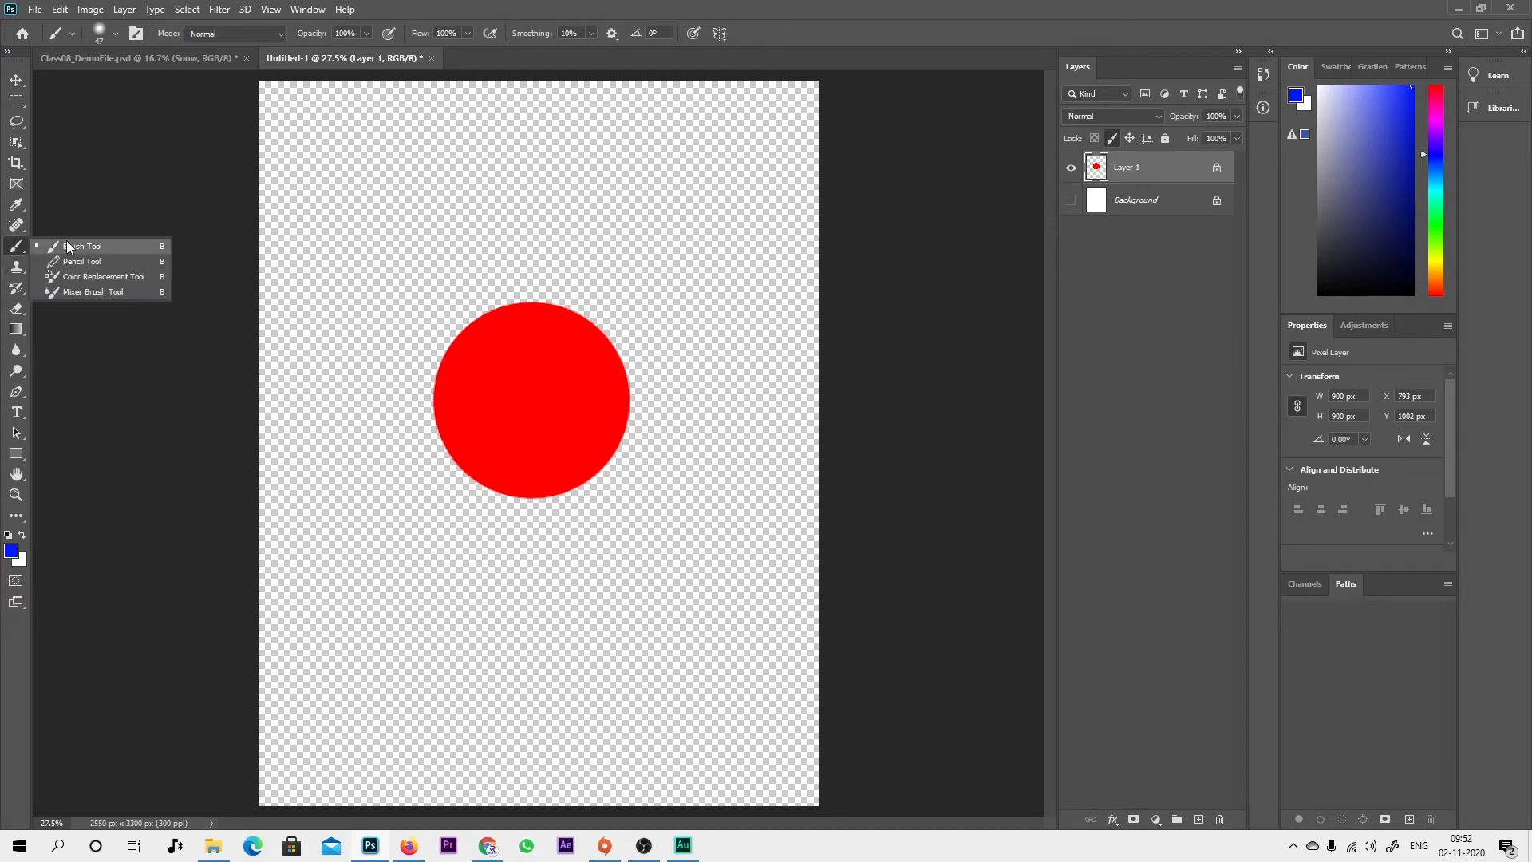
key(v)
click(17, 246)
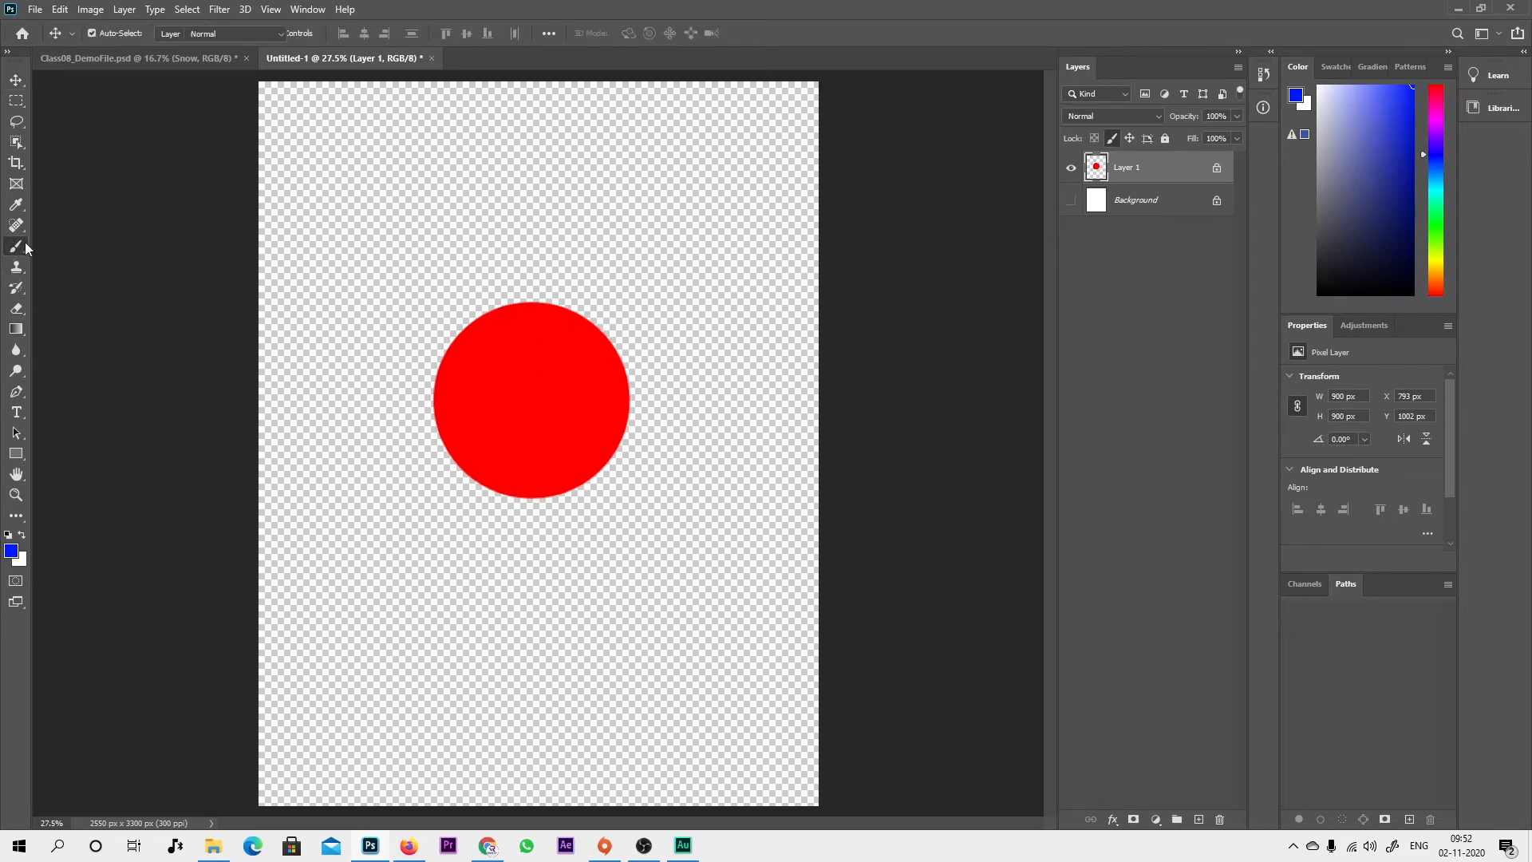
click(16, 308)
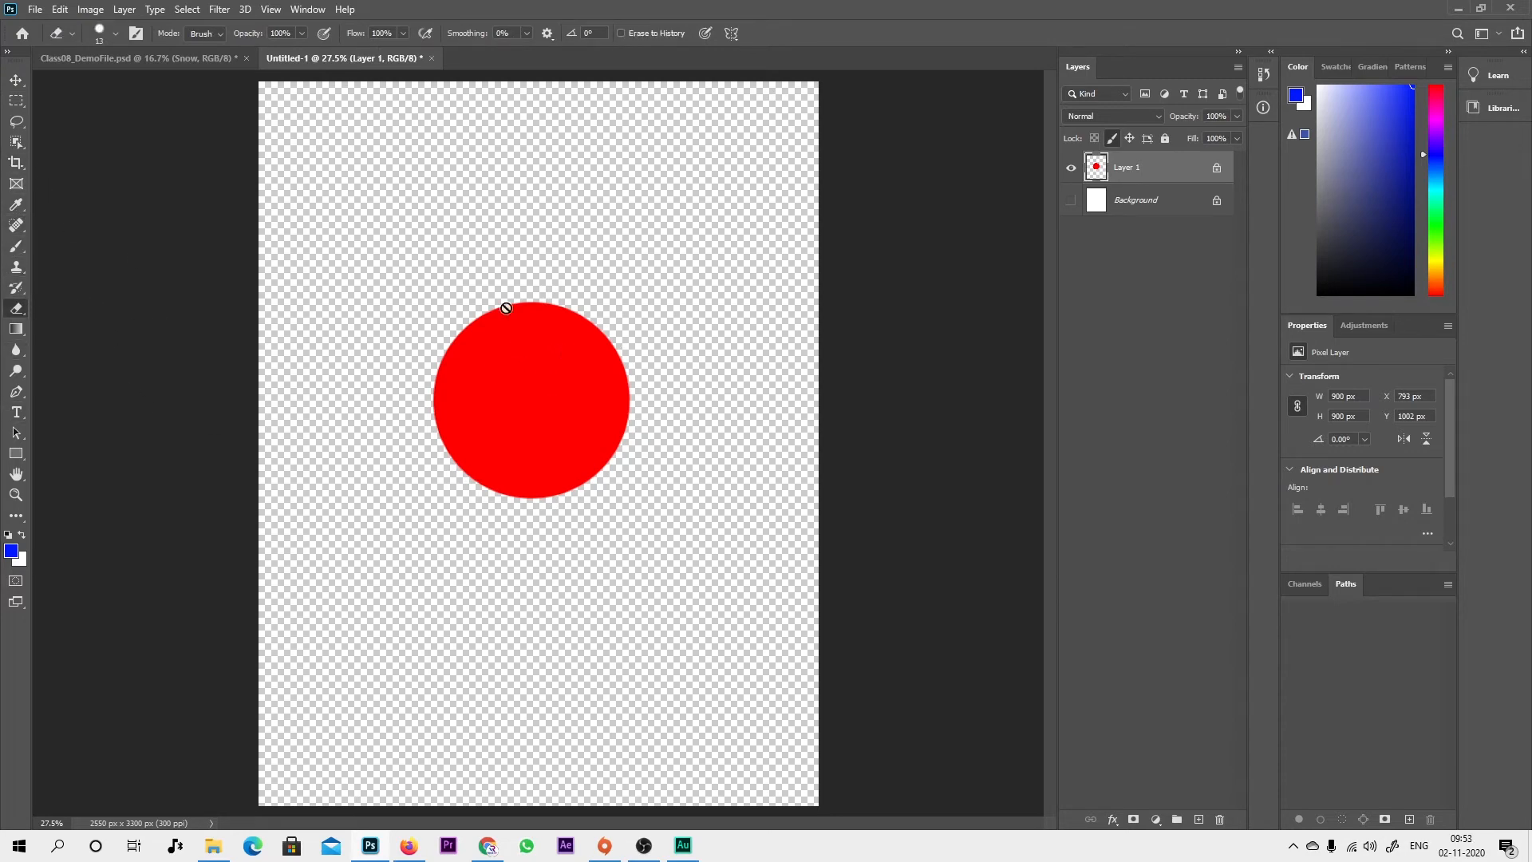
click(17, 269)
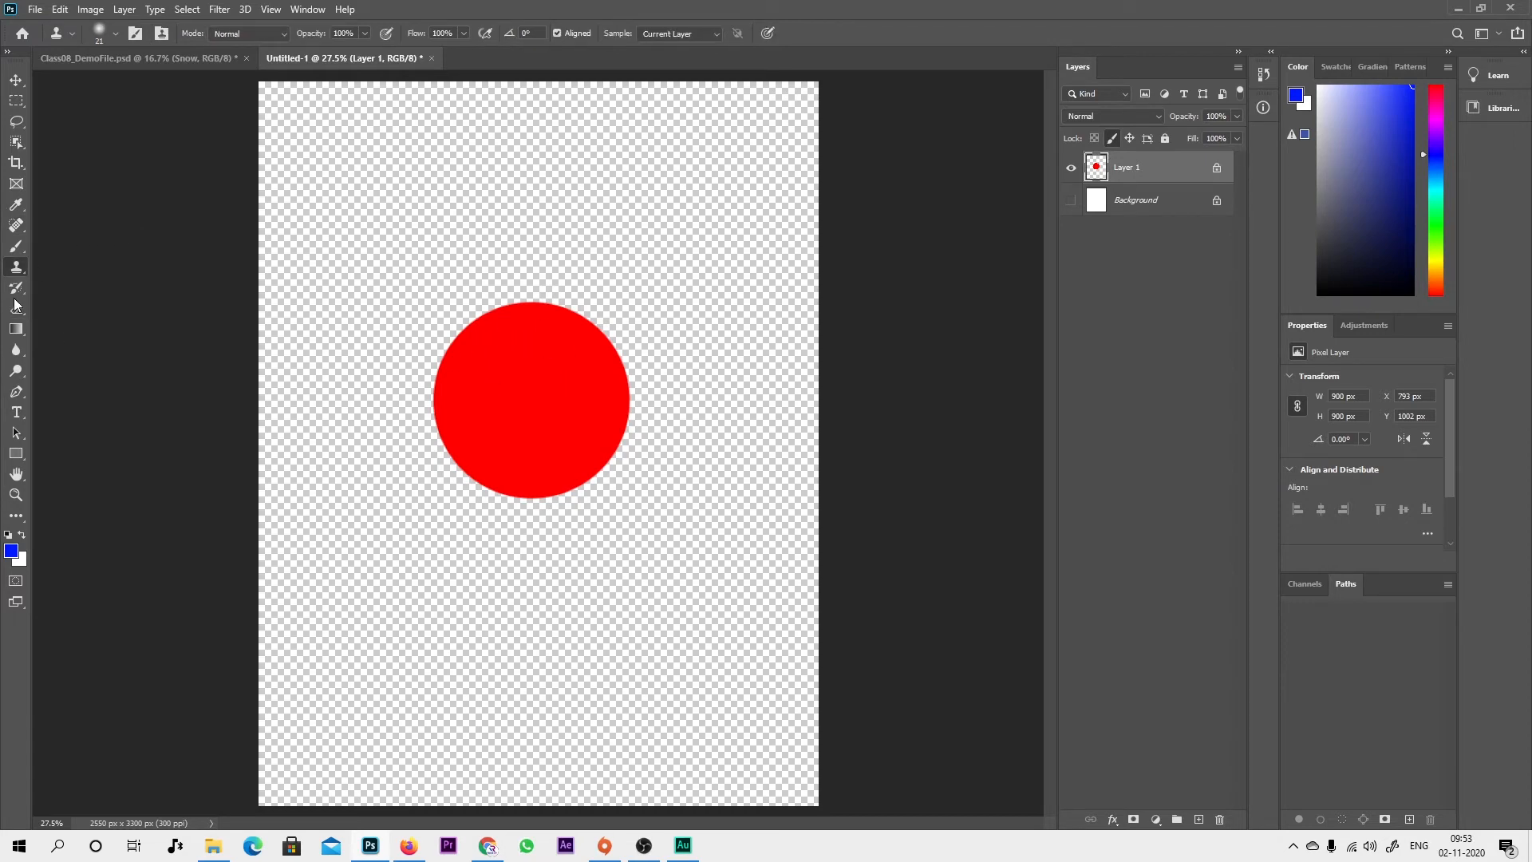
Step: Move the red circle slightly down with the Move tool, to about Y 1101 px
click(16, 80)
drag(473, 395, 524, 419)
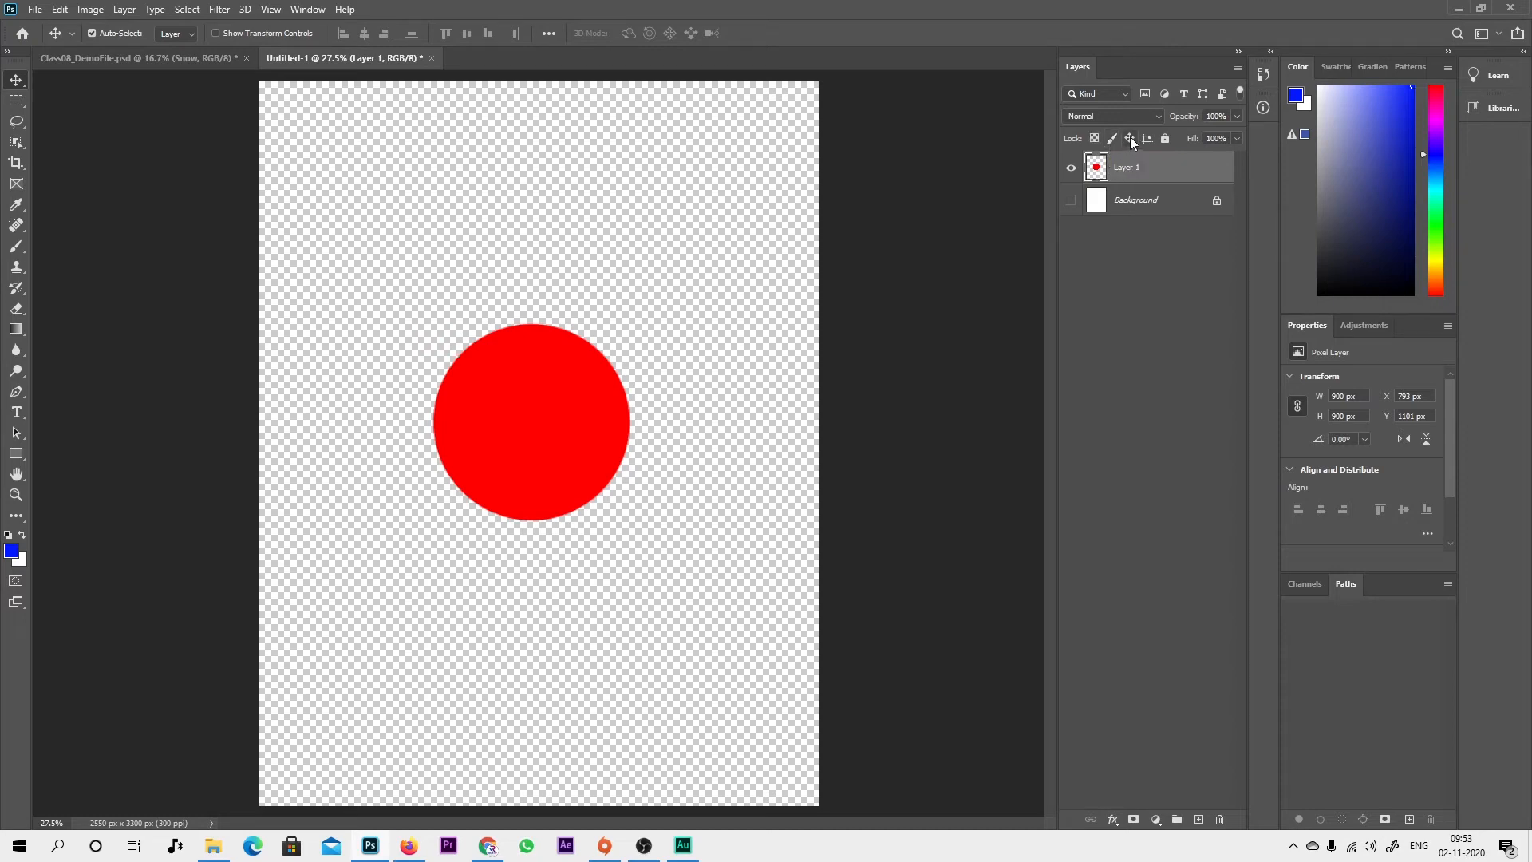
Step: Lock Layer 1's position, try to move the red circle, and reselect Layer 1
click(1130, 138)
mouse_move(509, 444)
mouse_down()
mouse_move(683, 213)
mouse_move(564, 600)
mouse_move(643, 302)
mouse_move(455, 448)
mouse_up()
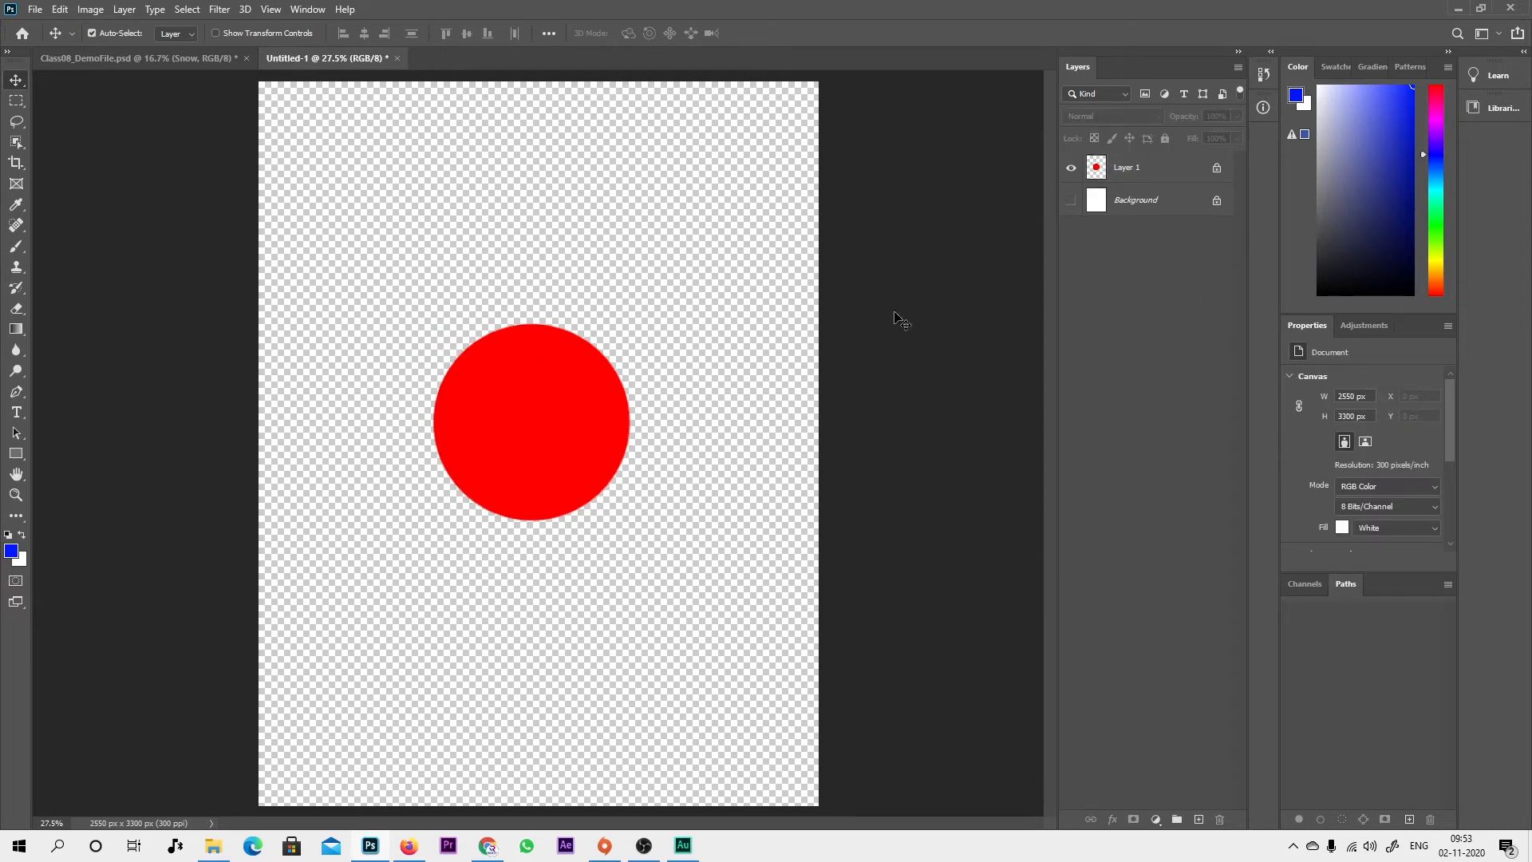
click(1174, 177)
mouse_move(537, 397)
mouse_down()
mouse_move(564, 393)
mouse_move(547, 424)
mouse_up()
click(1147, 180)
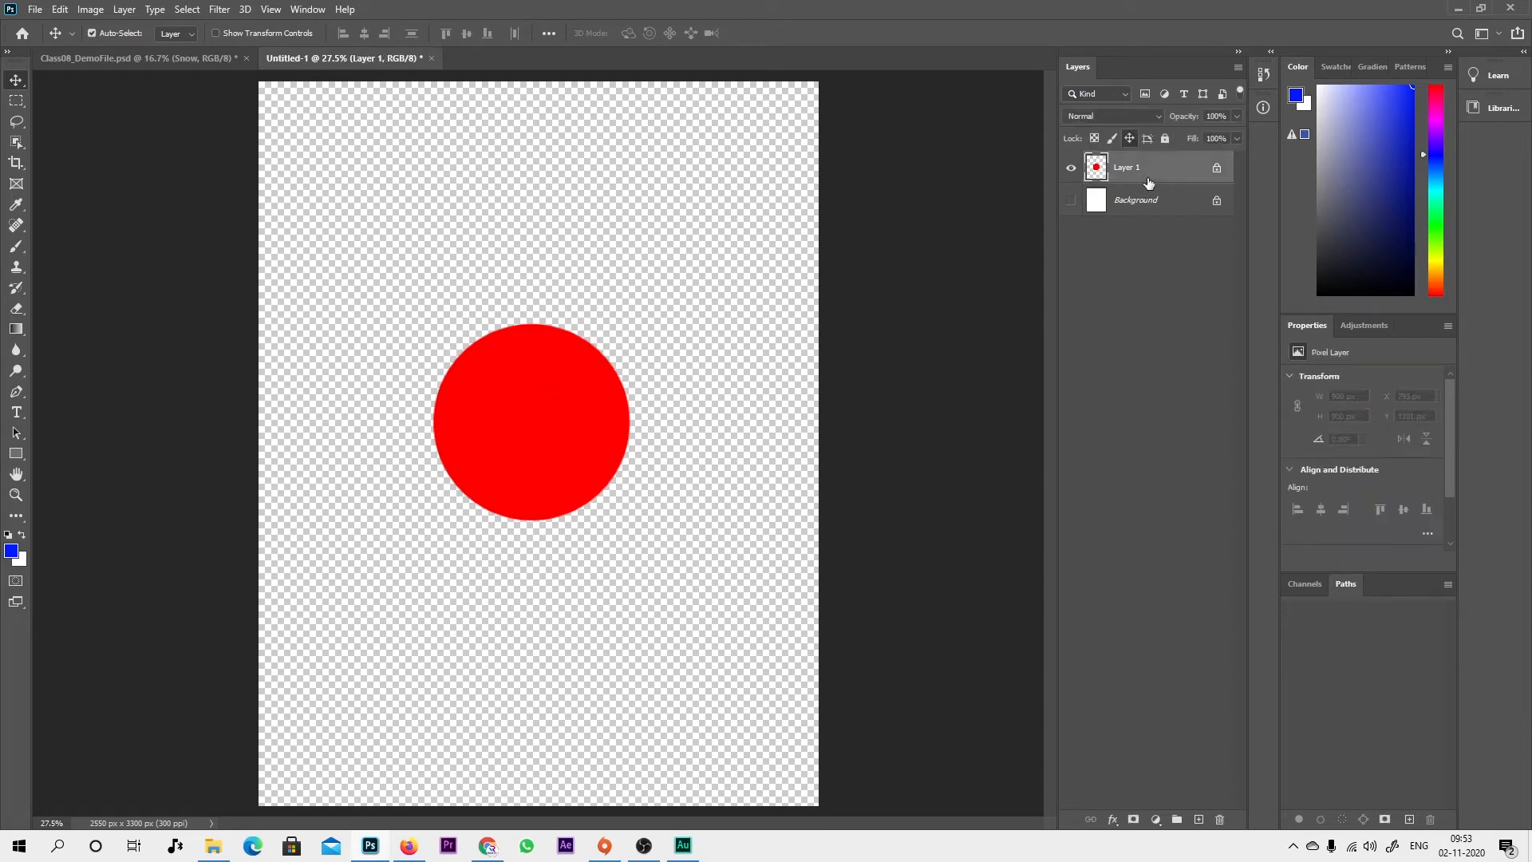
Step: Paint freehand blue zigzag strokes across and around the red circle on Layer 1 with the Brush tool
click(16, 246)
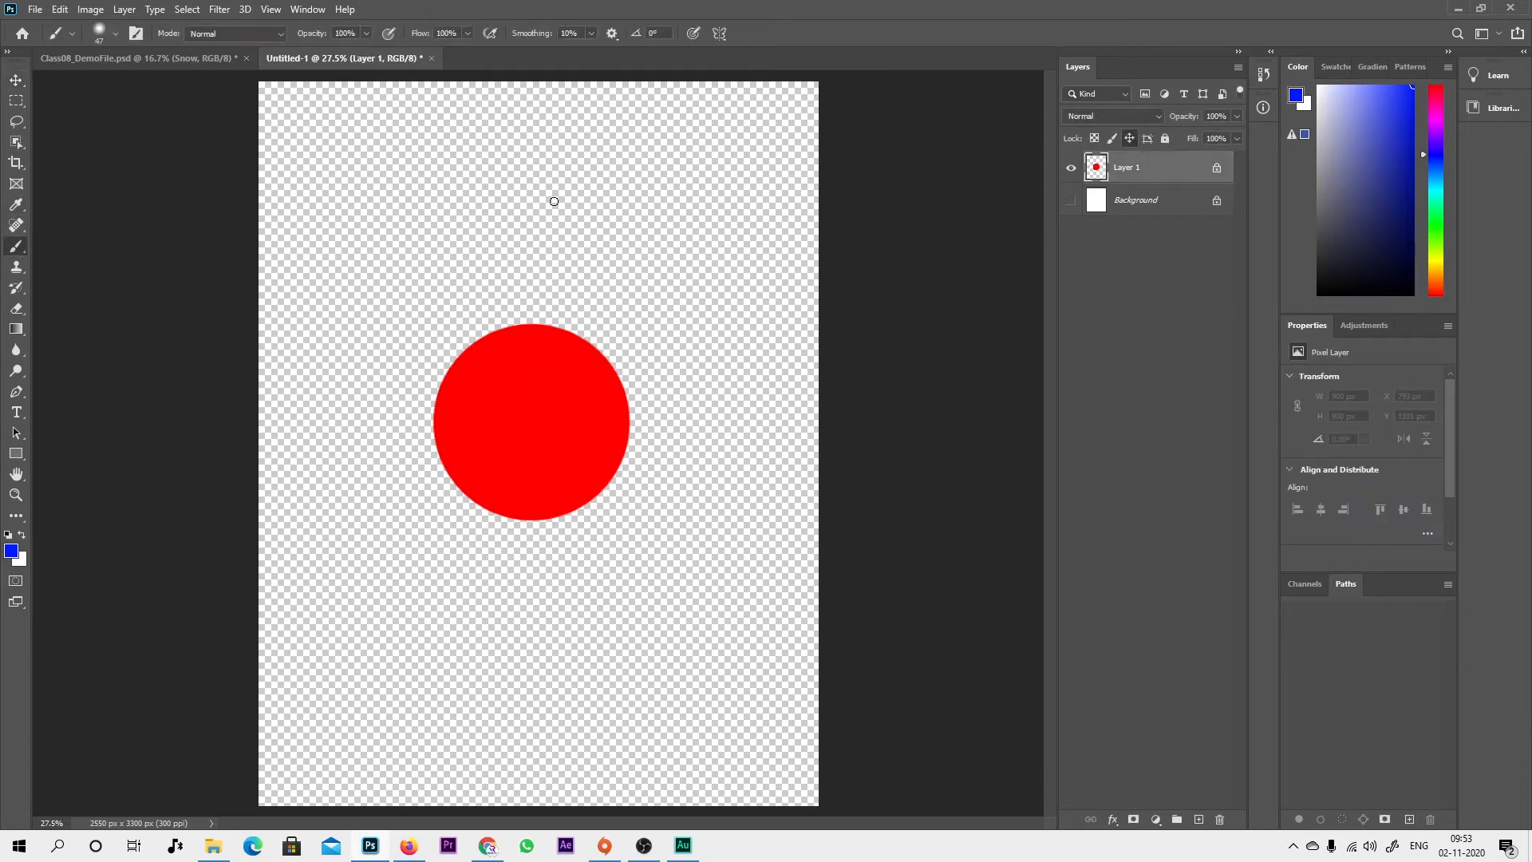
mouse_move(533, 215)
mouse_down()
mouse_move(551, 275)
mouse_move(643, 340)
mouse_up()
mouse_move(568, 482)
mouse_down()
mouse_move(702, 419)
mouse_move(447, 527)
mouse_move(498, 472)
mouse_up()
Step: Try to move the painted circle on the position-locked Layer 1 with the Move tool, and reselect the layer
click(16, 80)
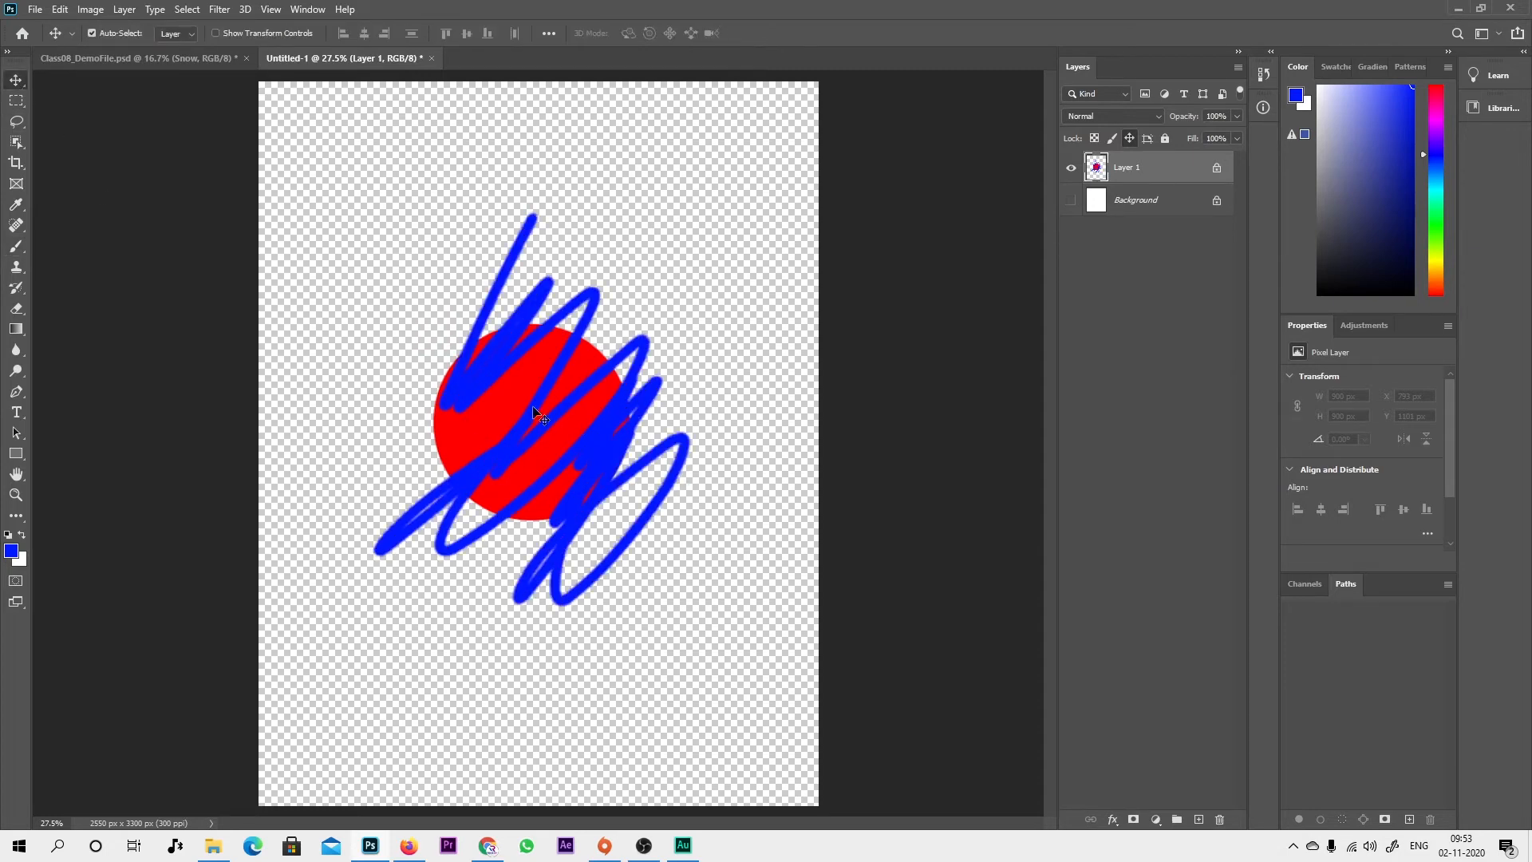
drag(533, 409, 637, 426)
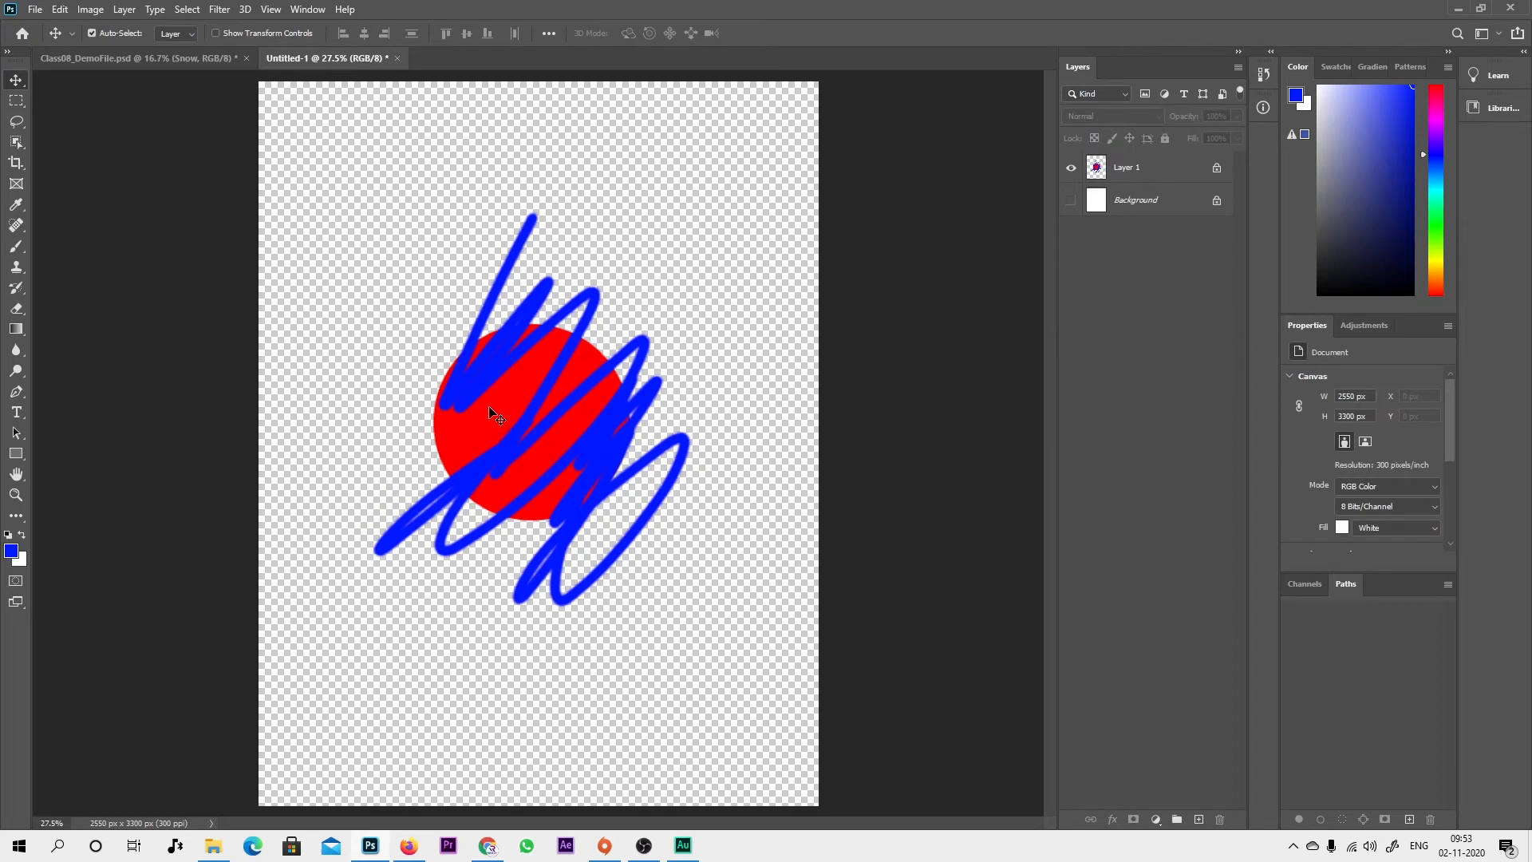
click(1110, 176)
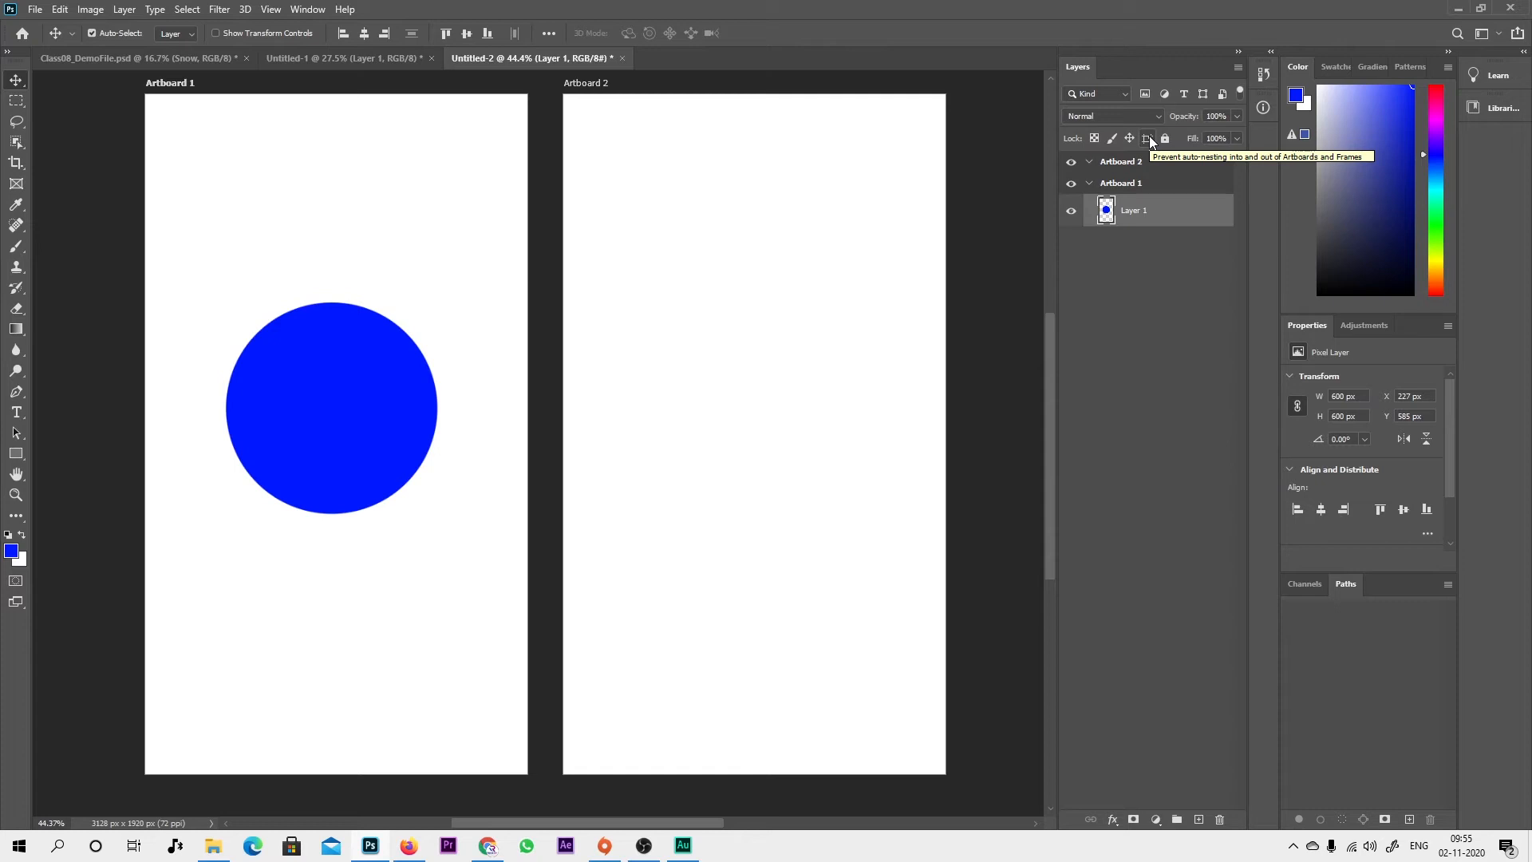
Step: Toggle Layer 1's artboard auto-nesting lock on and off, and move the blue circle within Artboard 1 to about X 240, Y 660 px
click(1148, 139)
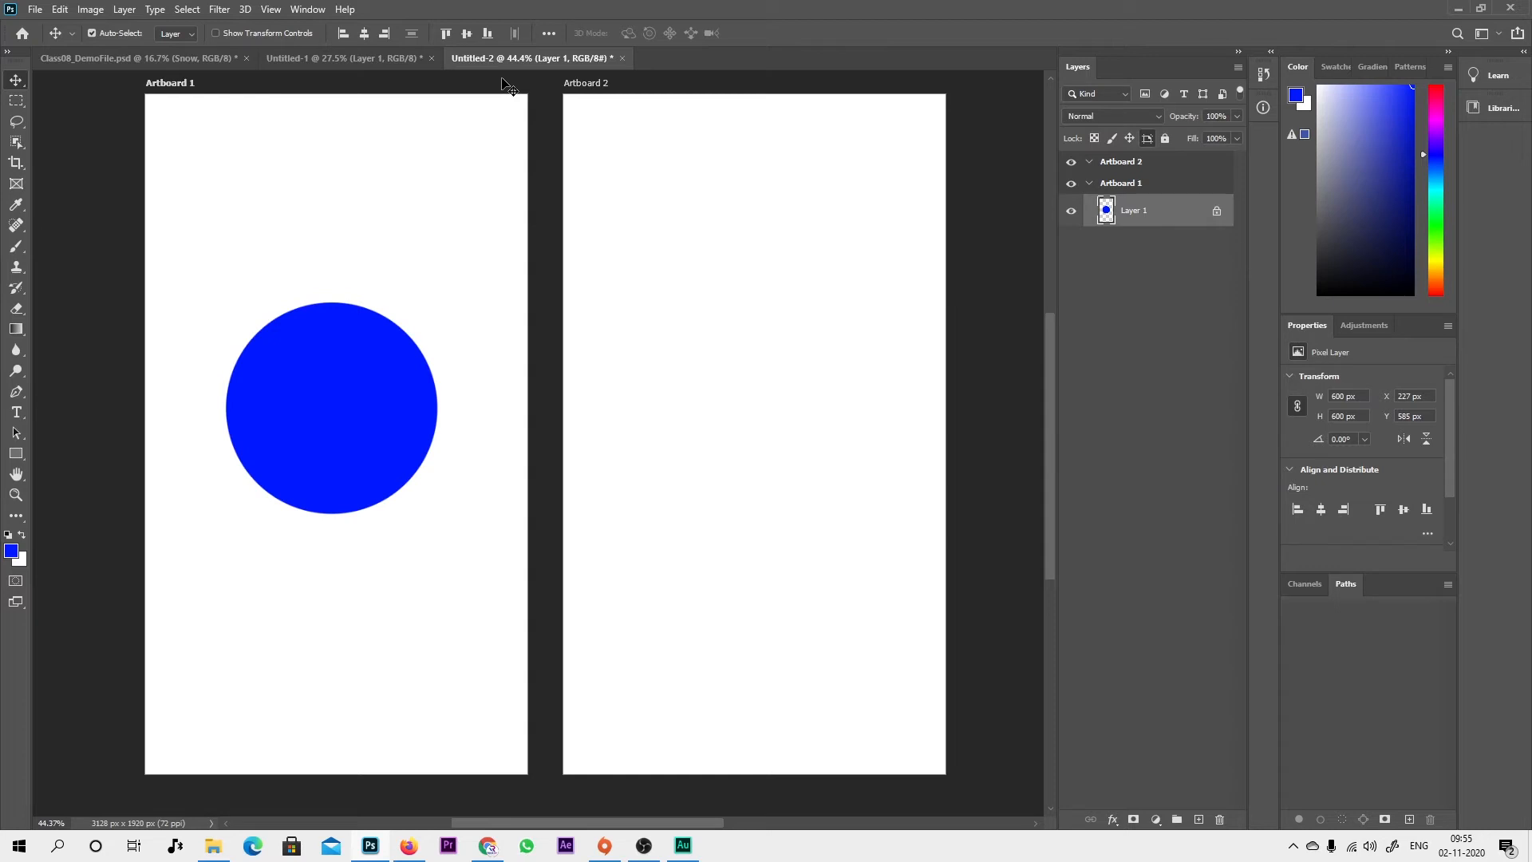
click(1147, 140)
scroll(702, 444, down, 5)
drag(720, 355, 622, 352)
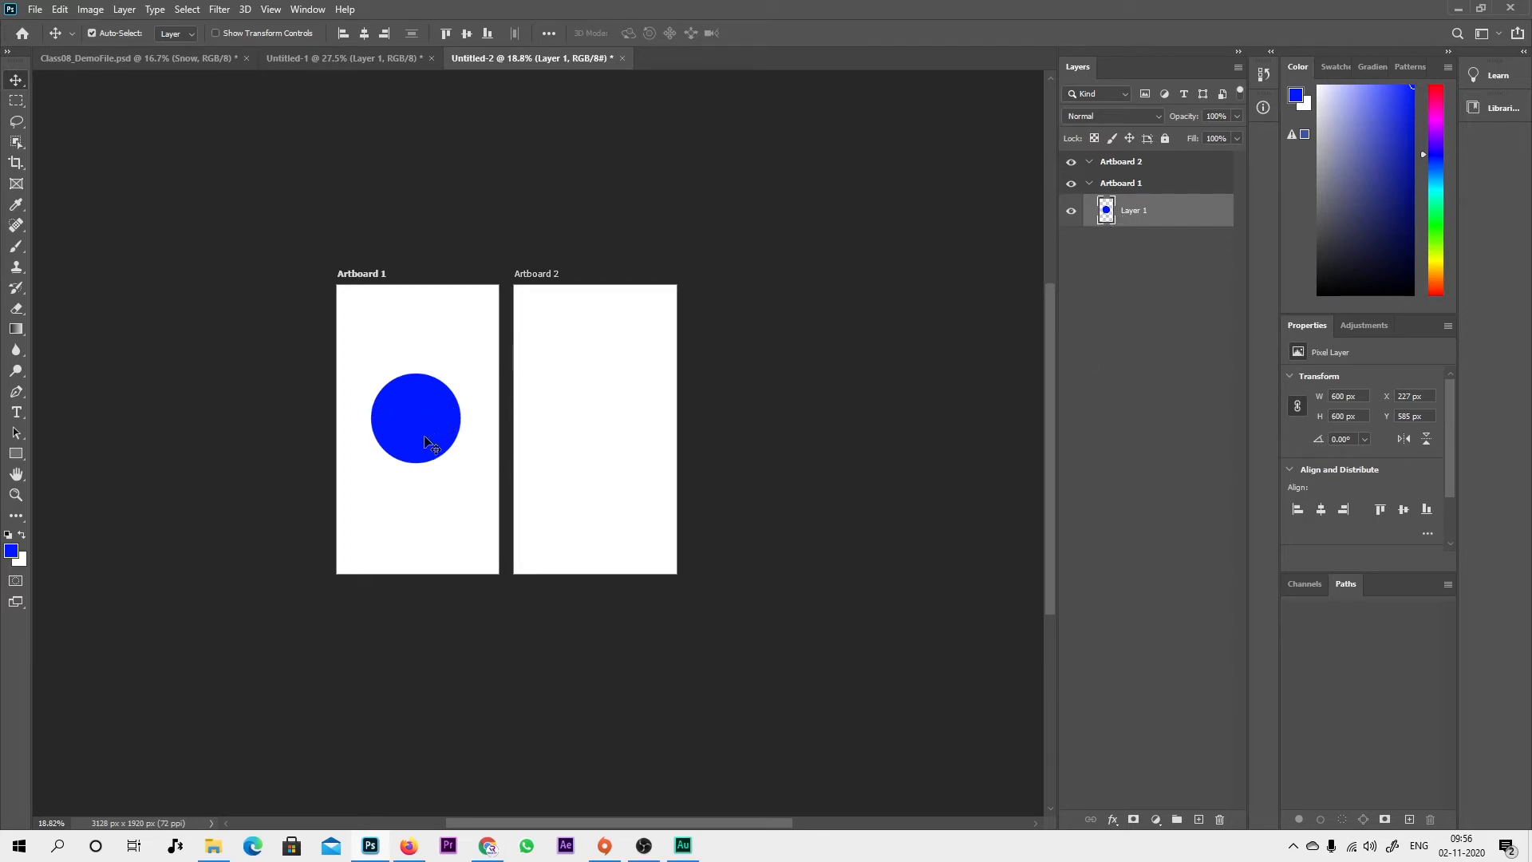
mouse_move(431, 424)
mouse_down()
mouse_move(577, 378)
mouse_move(597, 429)
mouse_move(590, 445)
mouse_move(388, 397)
mouse_move(429, 450)
mouse_up()
drag(429, 504, 429, 500)
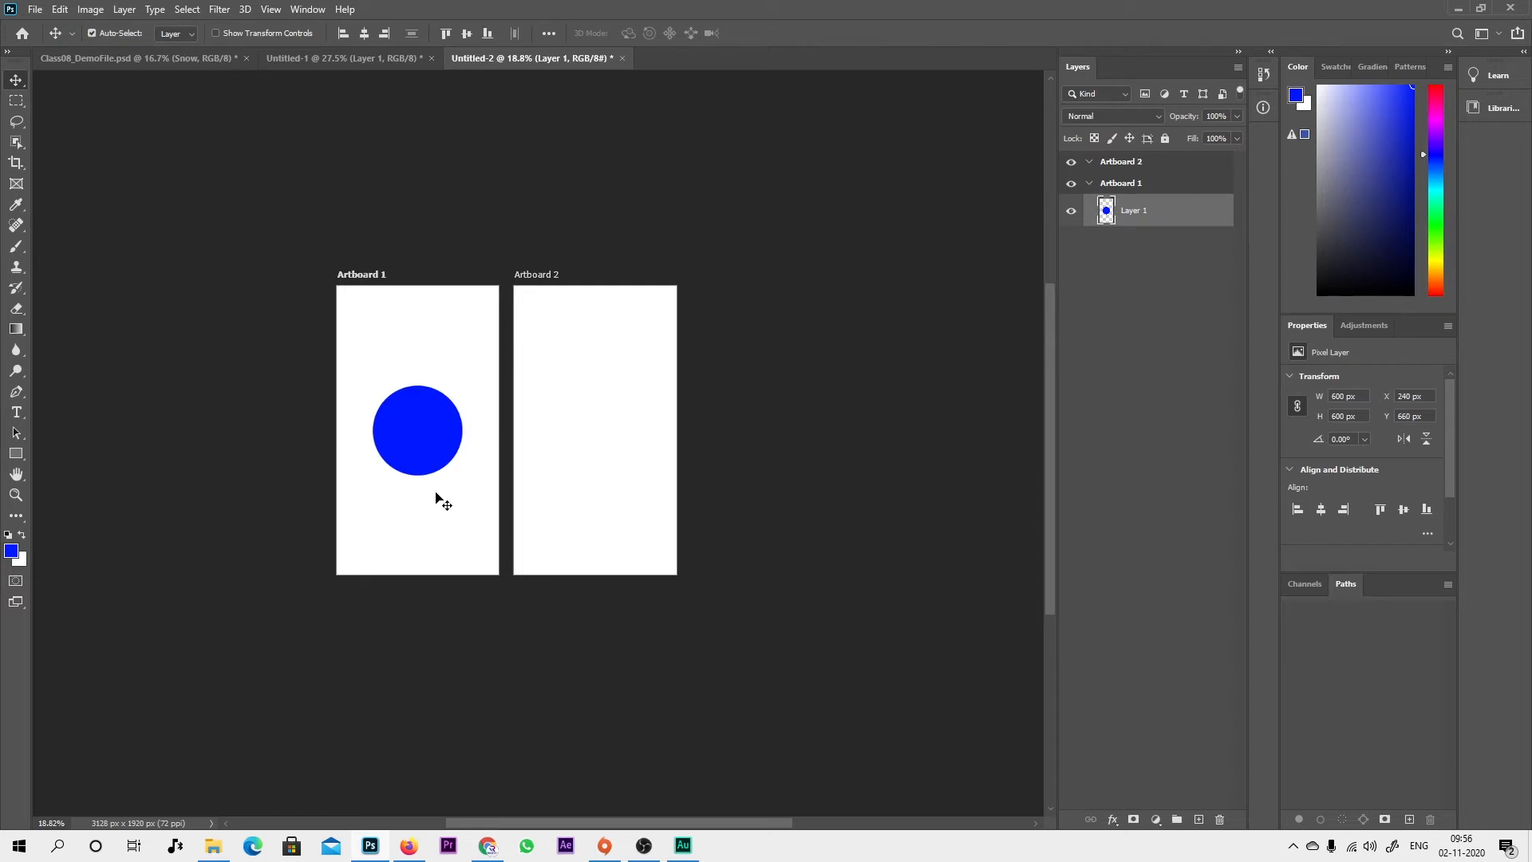
Step: Move the blue circle from Artboard 1 to the empty area beyond Artboard 2, check the layer stack, and return it to Artboard 1
drag(428, 442, 812, 421)
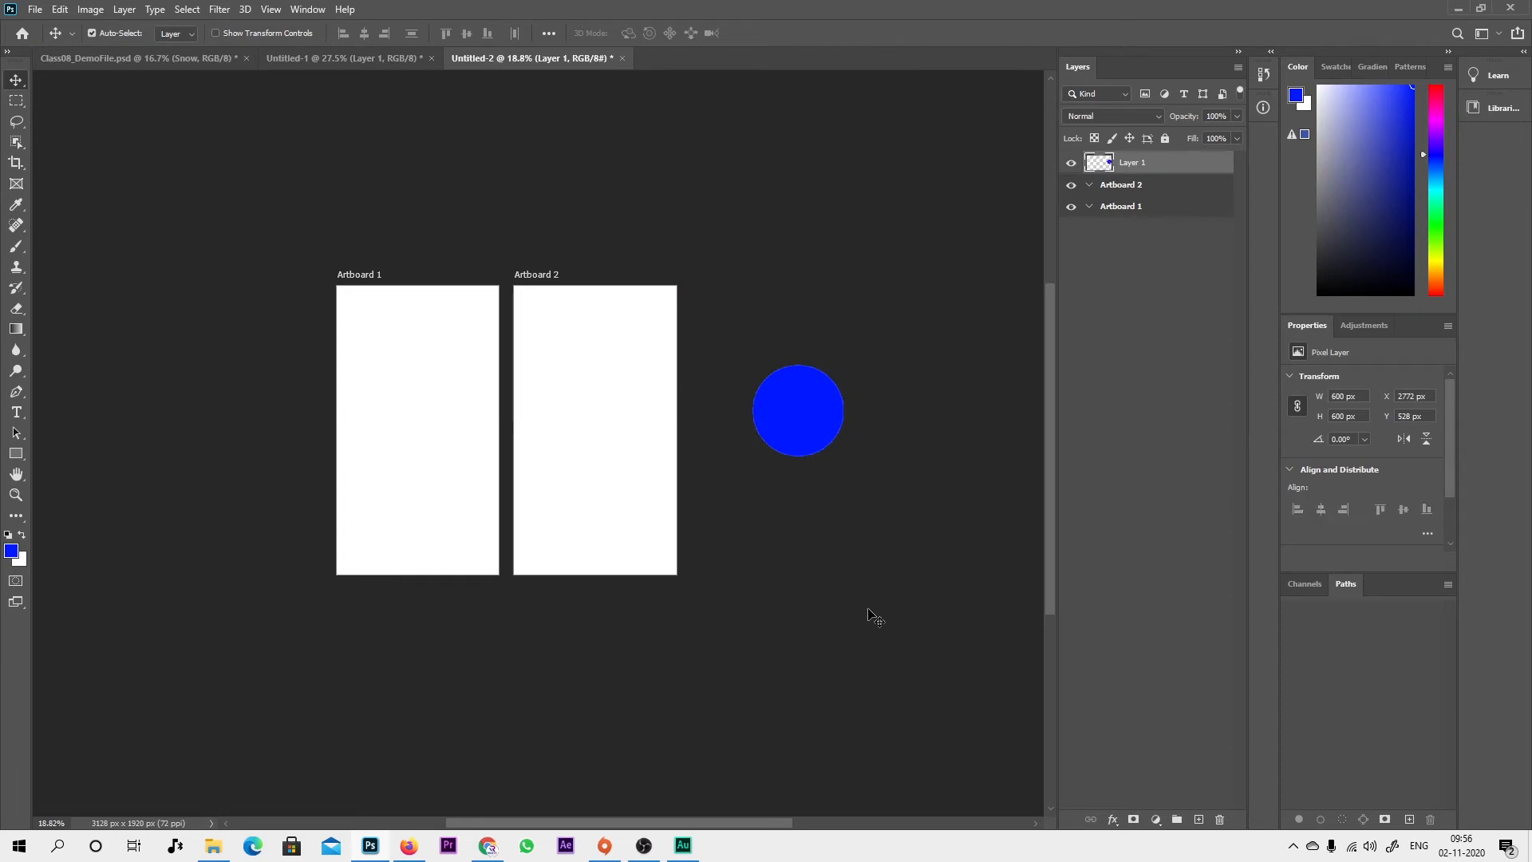
click(1126, 209)
click(1121, 186)
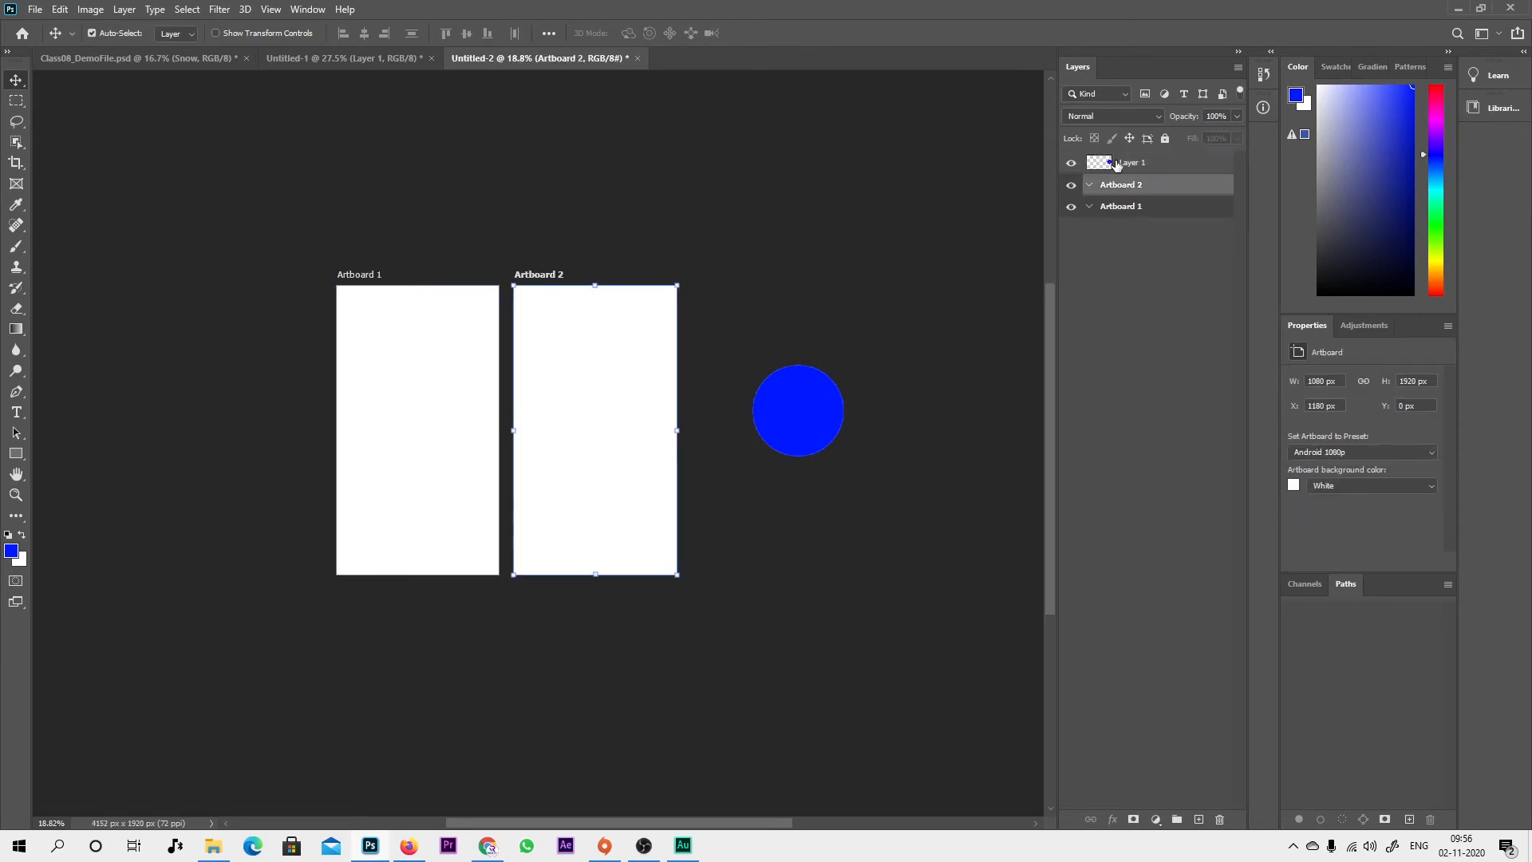
click(1117, 164)
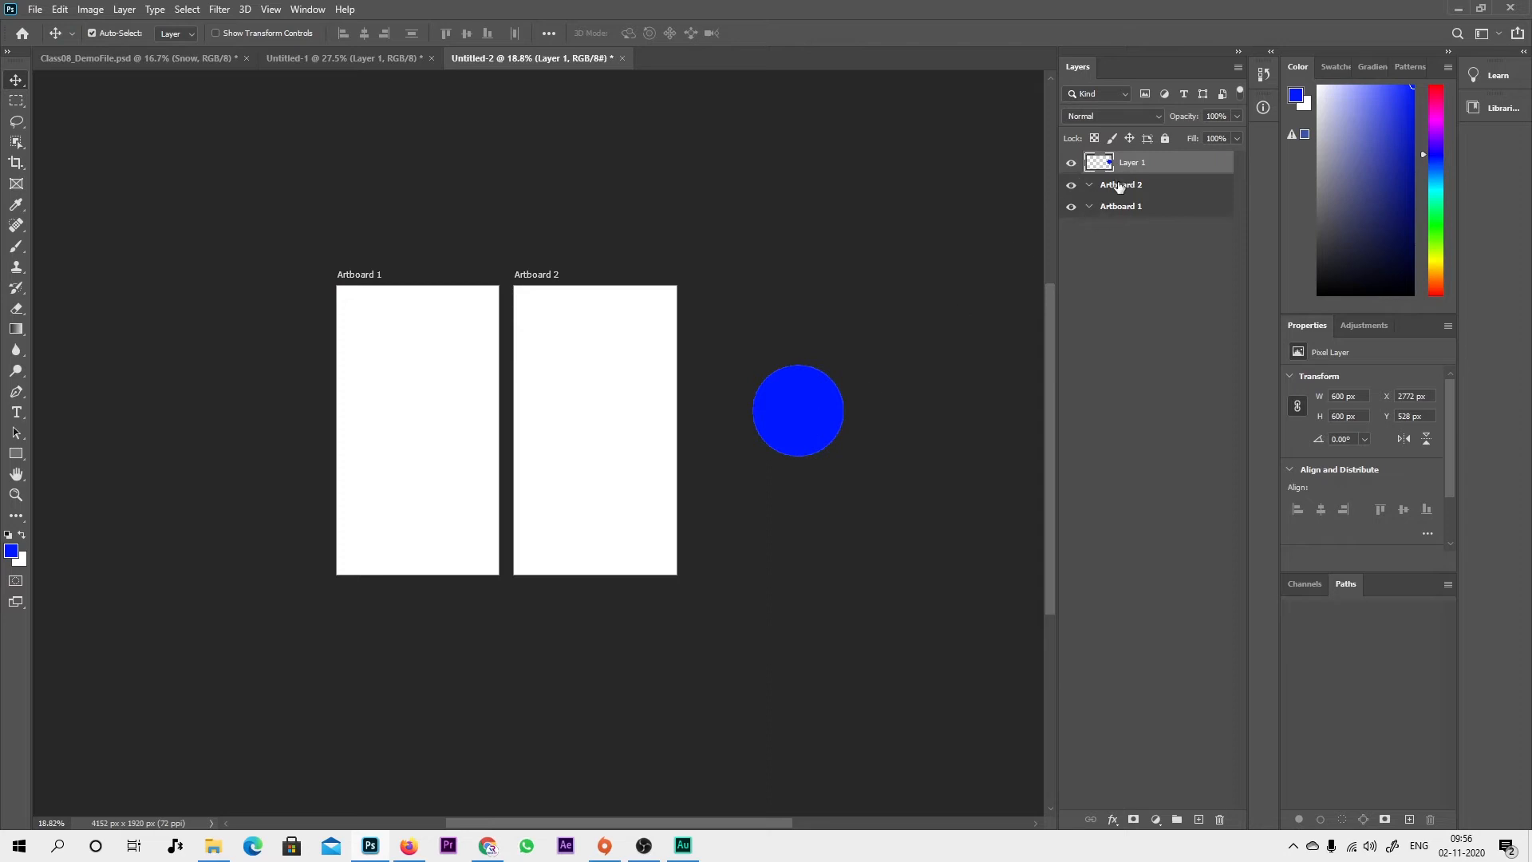
drag(759, 409, 399, 450)
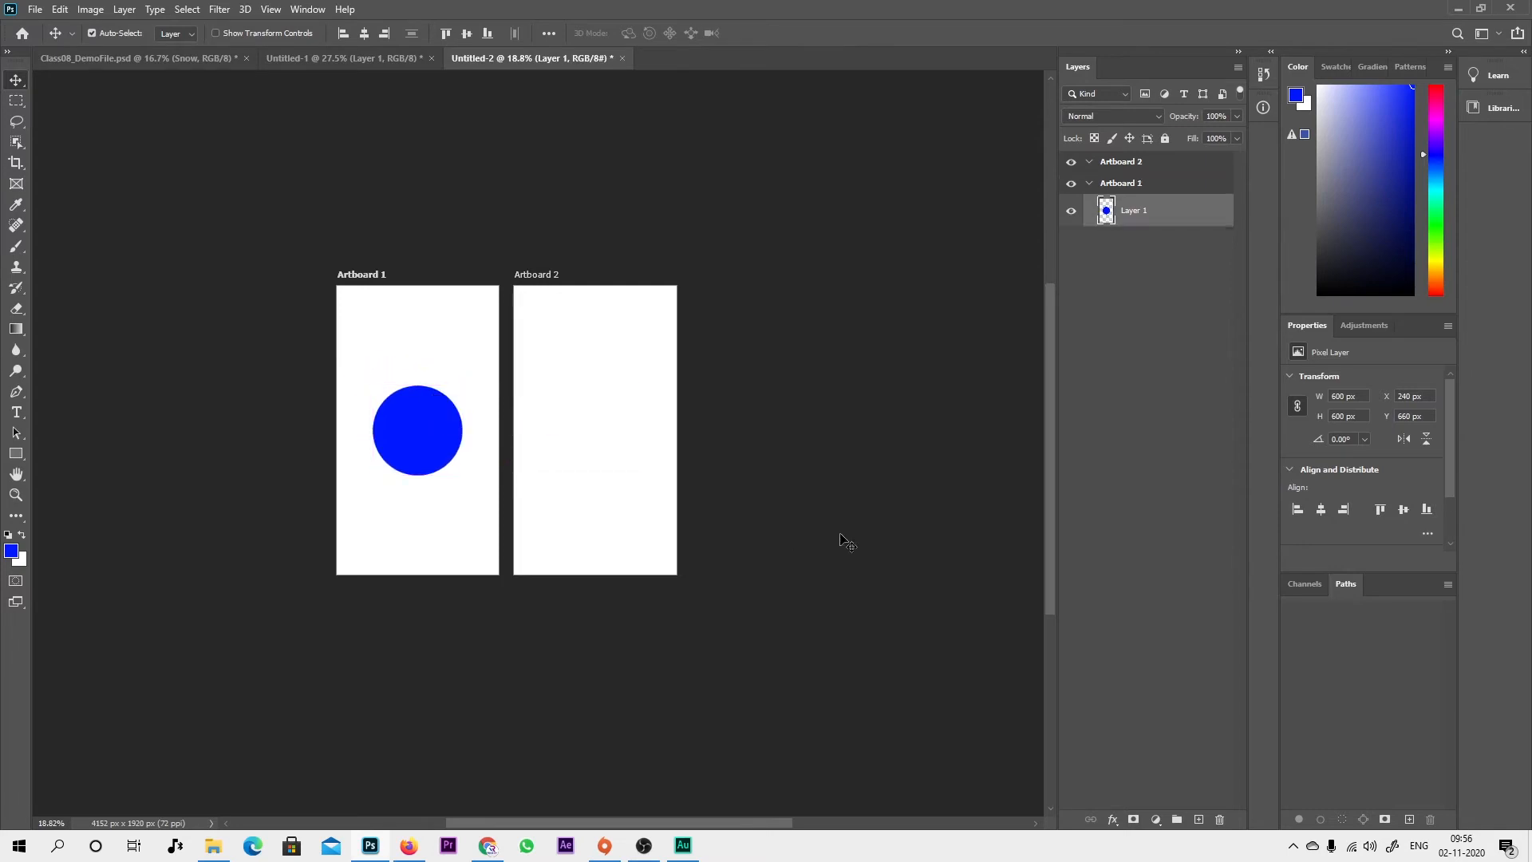
Step: Prevent Layer 1 from auto-nesting and move the blue circle over Artboard 2, to about X 1420, Y 660 px
click(1147, 140)
drag(429, 448, 605, 445)
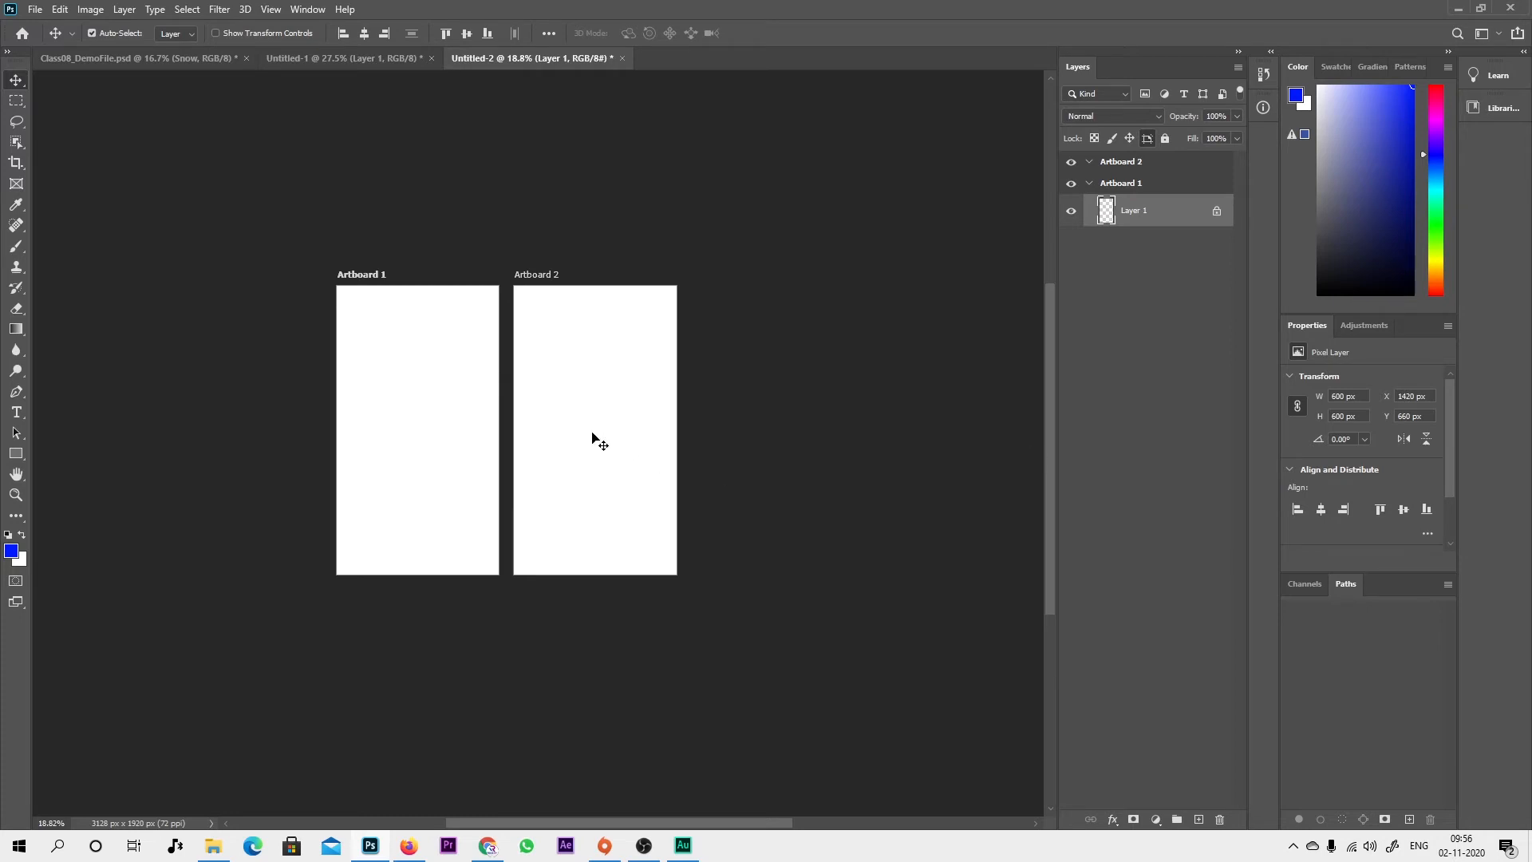
drag(592, 434, 638, 440)
drag(770, 260, 482, 651)
drag(613, 427, 356, 504)
drag(753, 264, 444, 702)
Step: Release Layer 1's auto-nesting lock and move the blue circle from Artboard 2 back into Artboard 1
click(1146, 141)
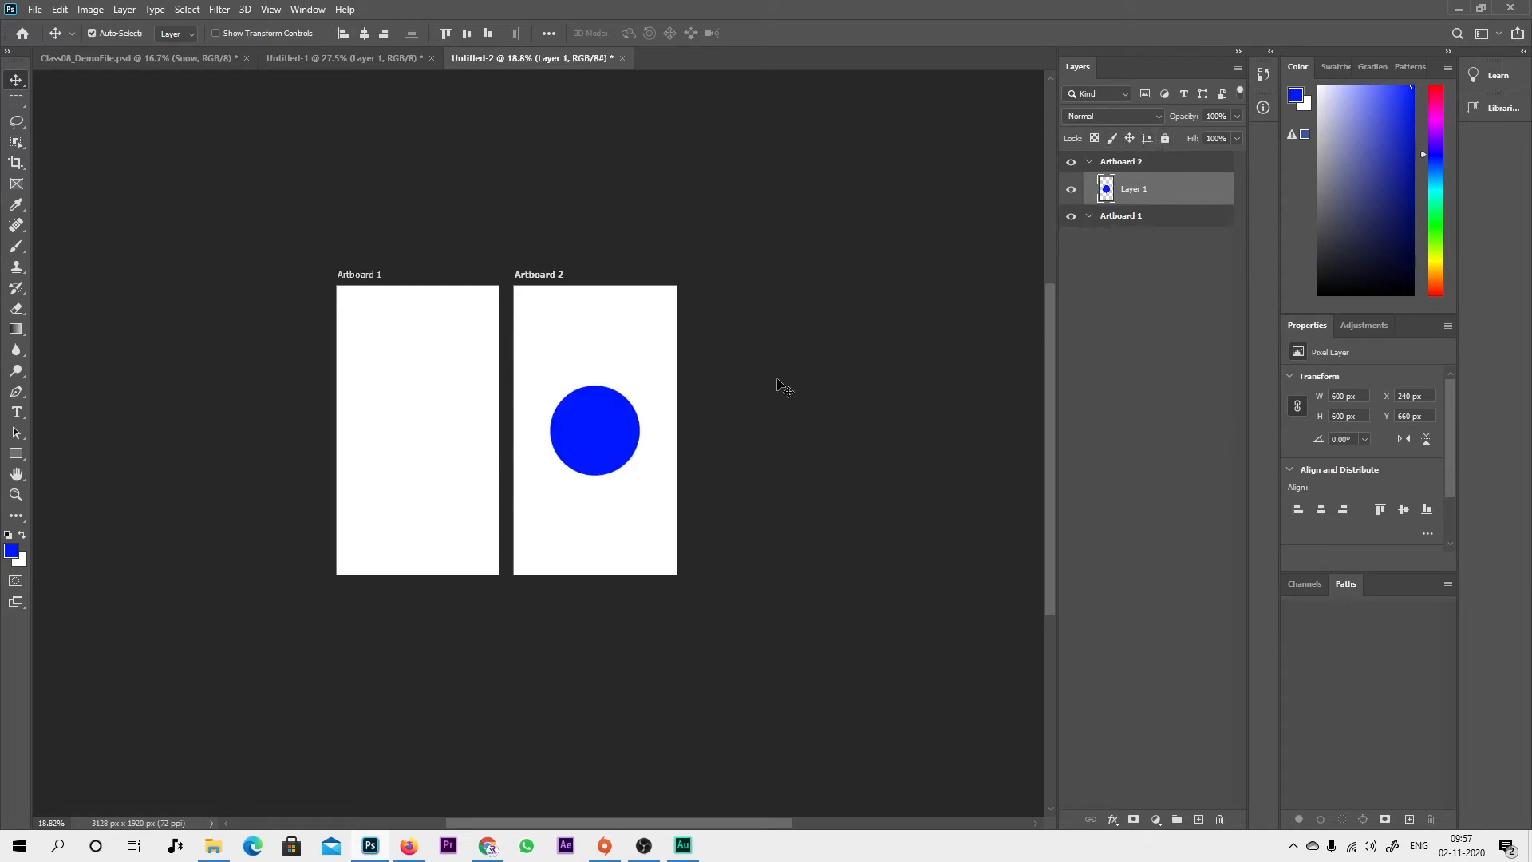
drag(615, 439, 435, 441)
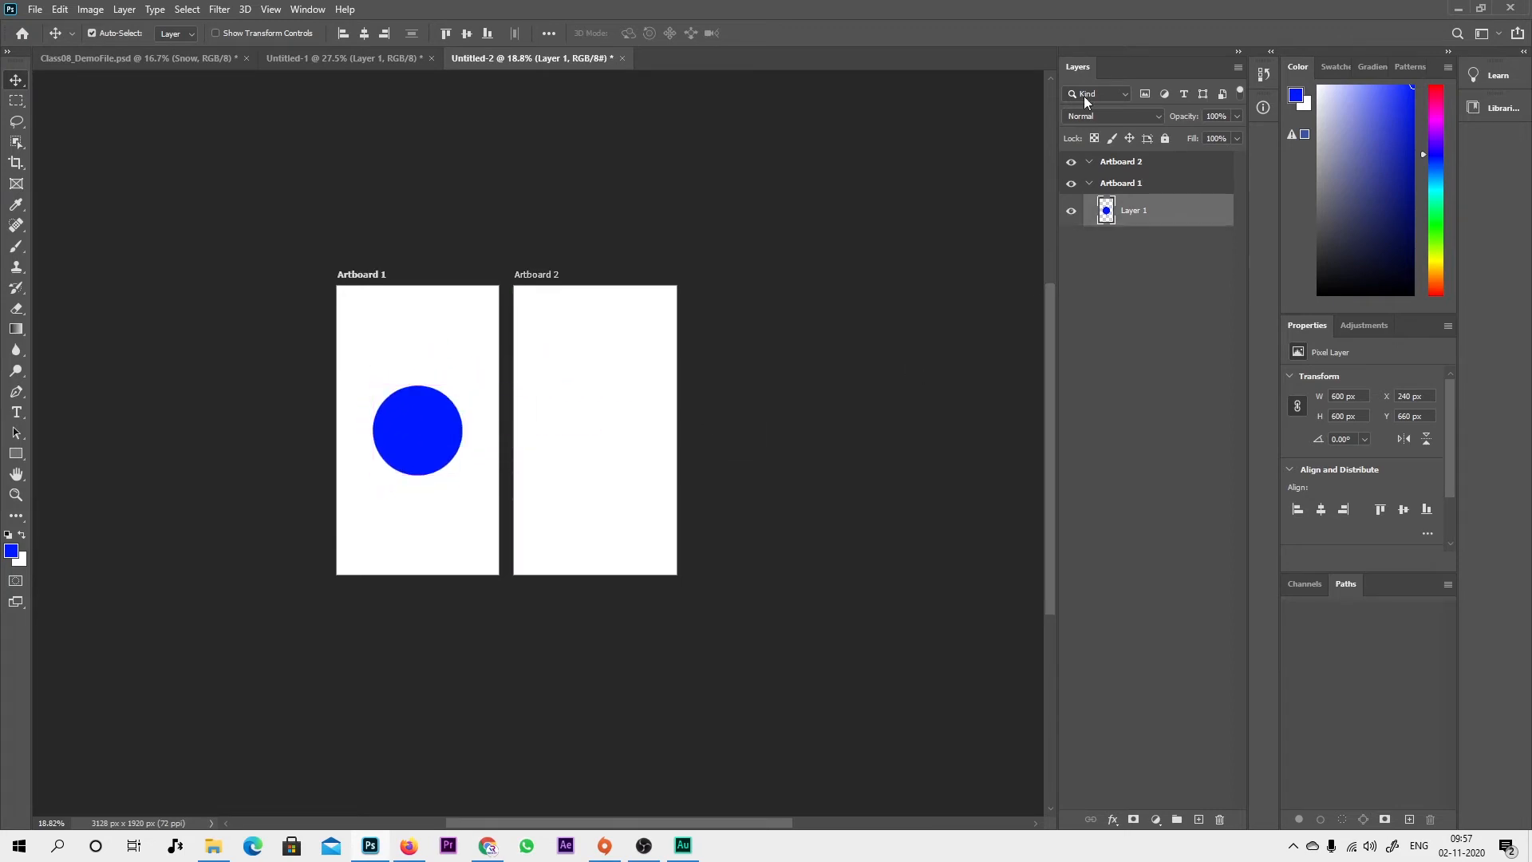
Step: Lock Layer 1 against auto-nesting again, move the circle over Artboard 2 to about X 1493 px, and release the lock
click(1148, 139)
drag(413, 435, 683, 477)
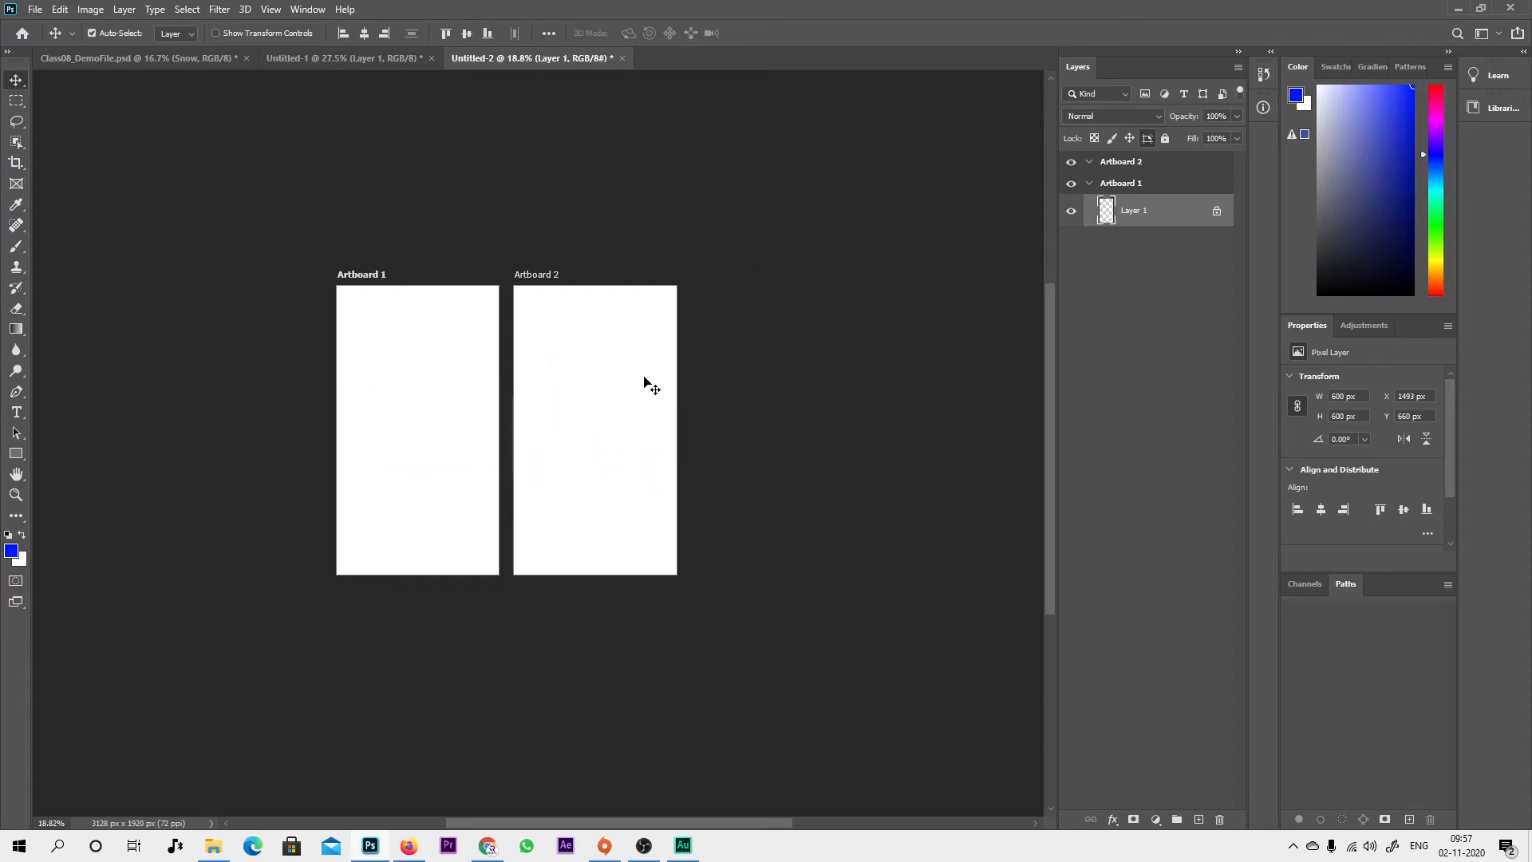
drag(598, 429, 303, 520)
drag(680, 290, 365, 729)
click(1147, 139)
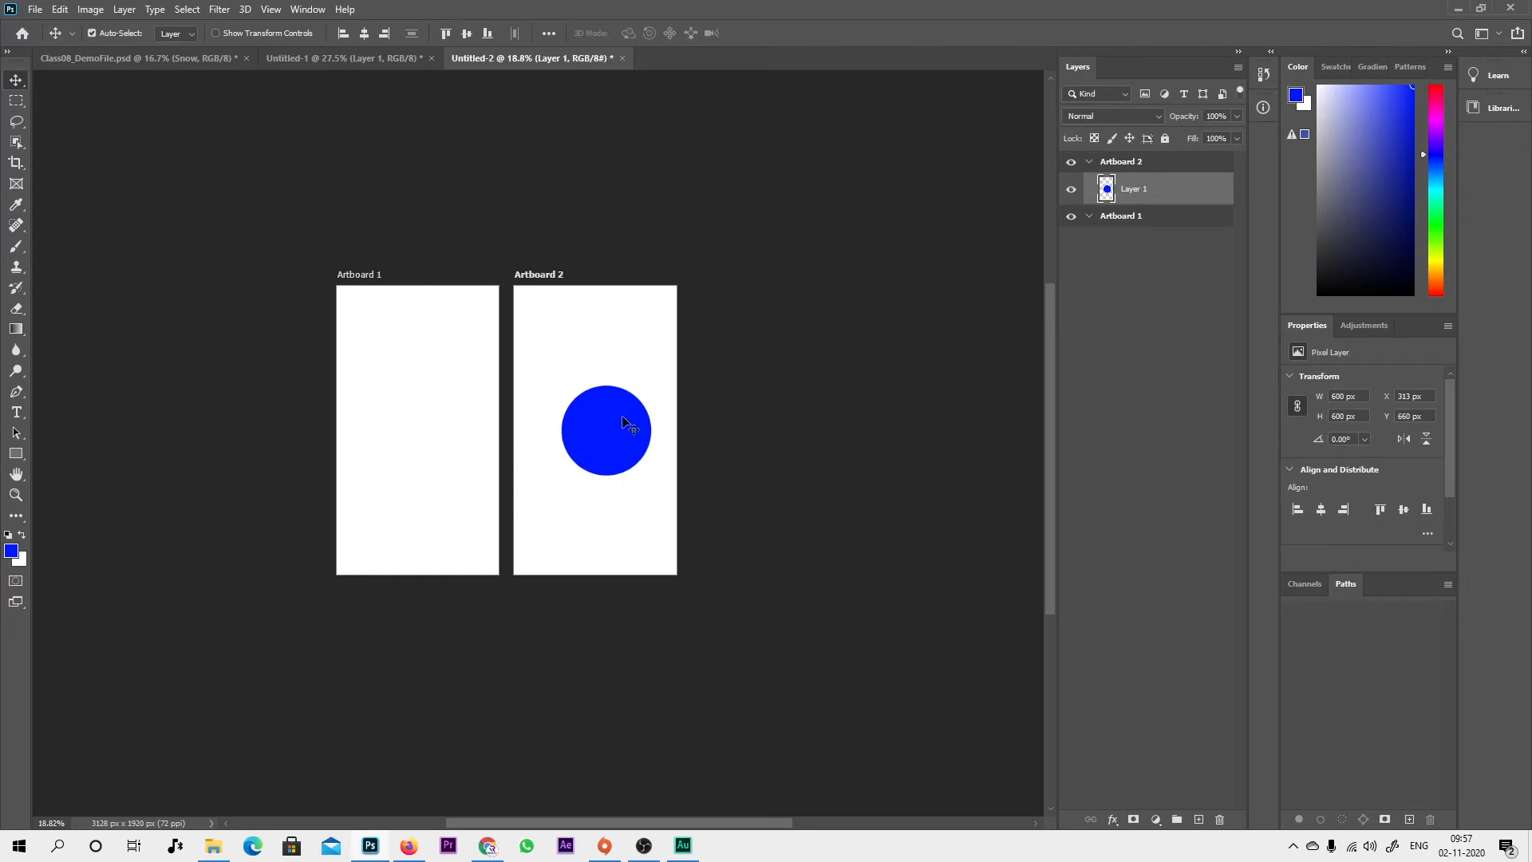
Step: Move the blue circle from Artboard 2 back into Artboard 1, to about X 240, Y 555 px
drag(417, 371, 425, 423)
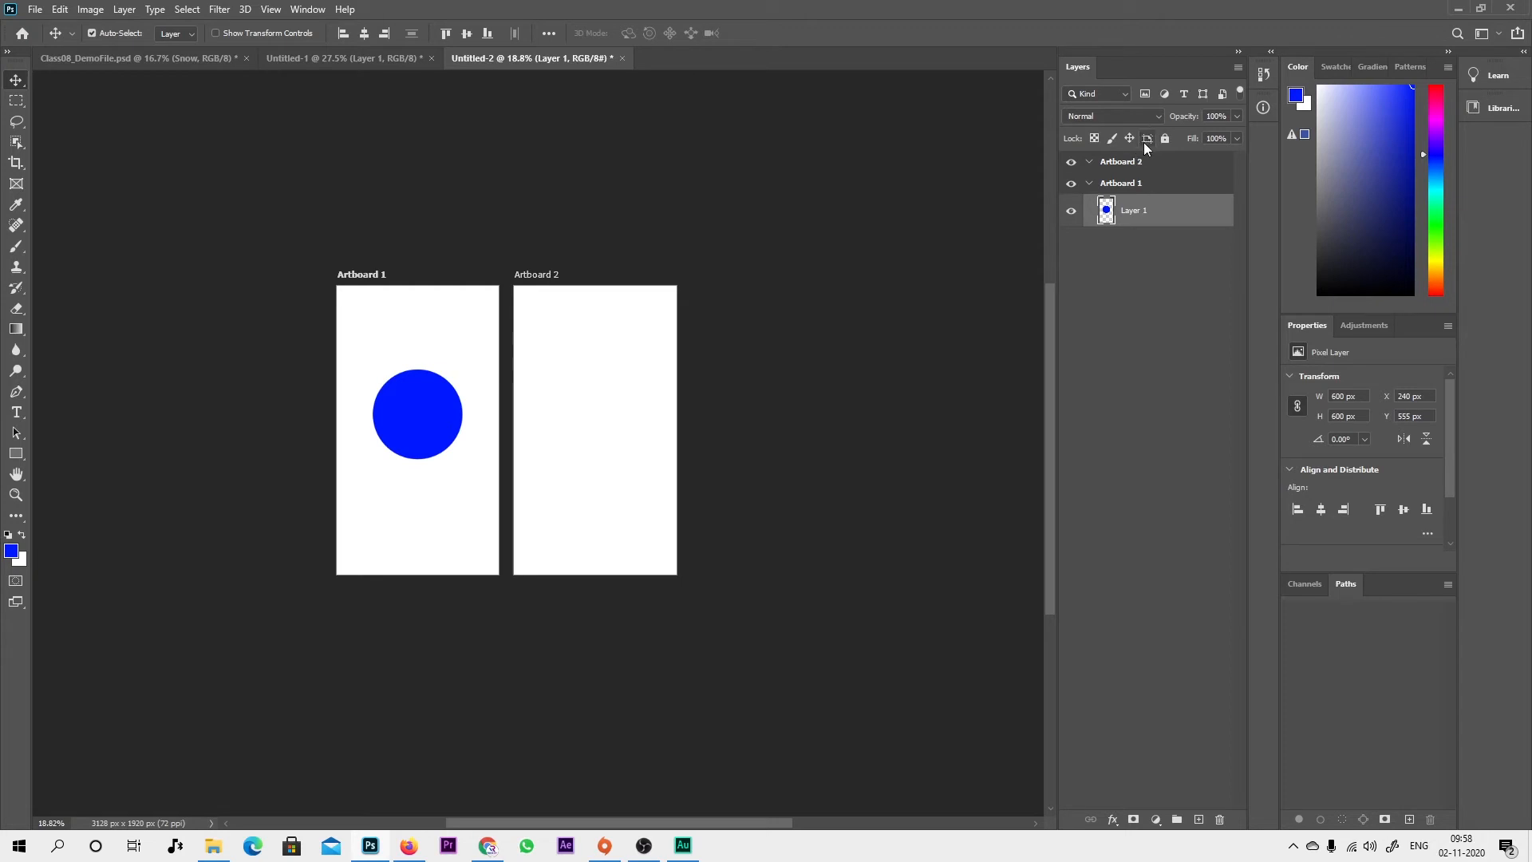
Step: In the Untitled-1 document, lock all properties of Layer 1 and try to move the scribbled red circle
key(ctrl+shift+Tab)
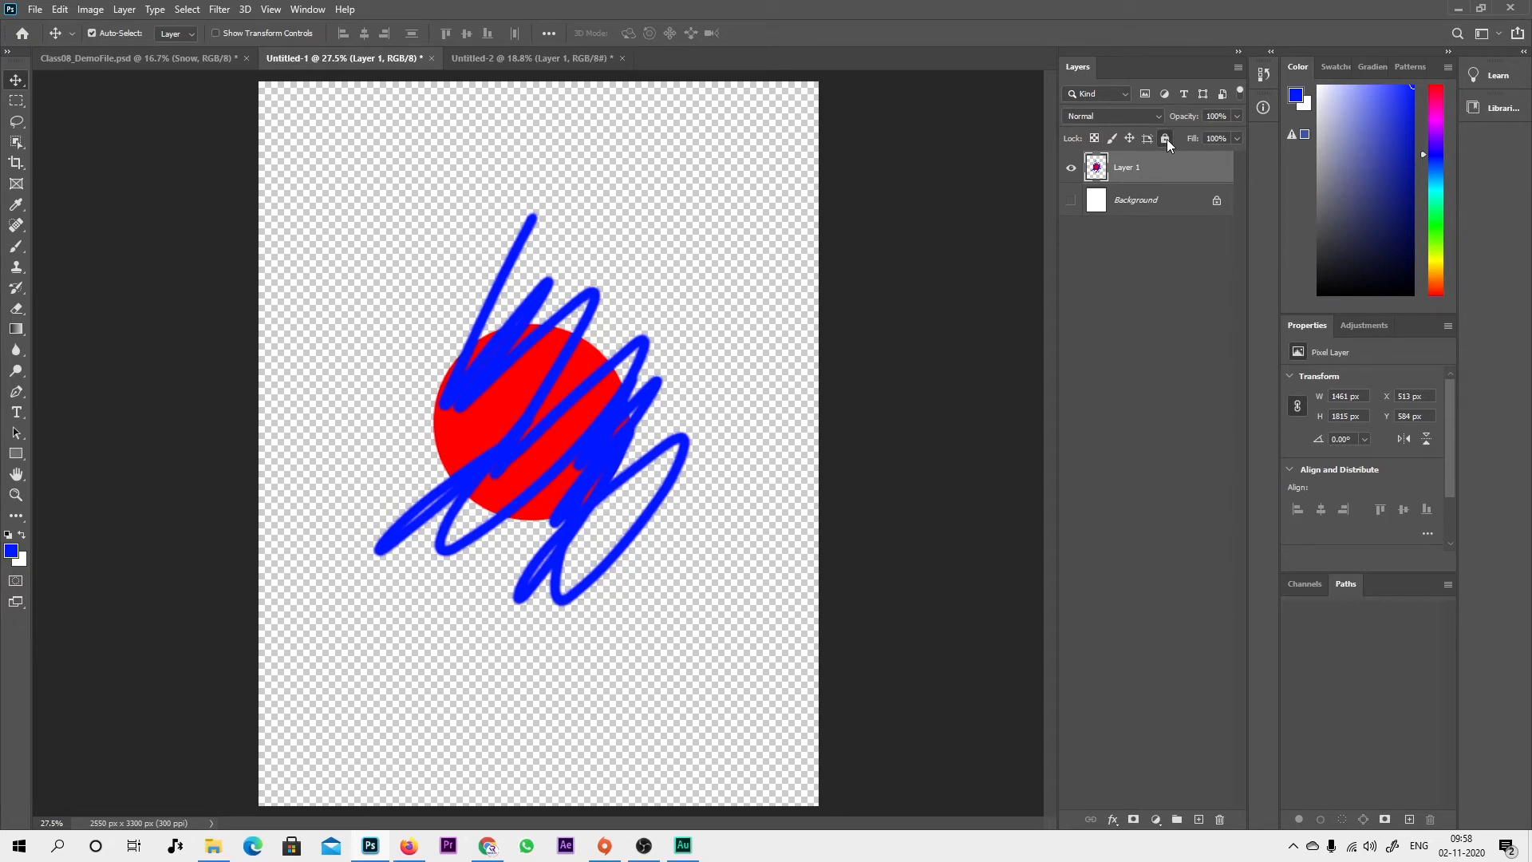
click(1166, 139)
drag(549, 430, 605, 443)
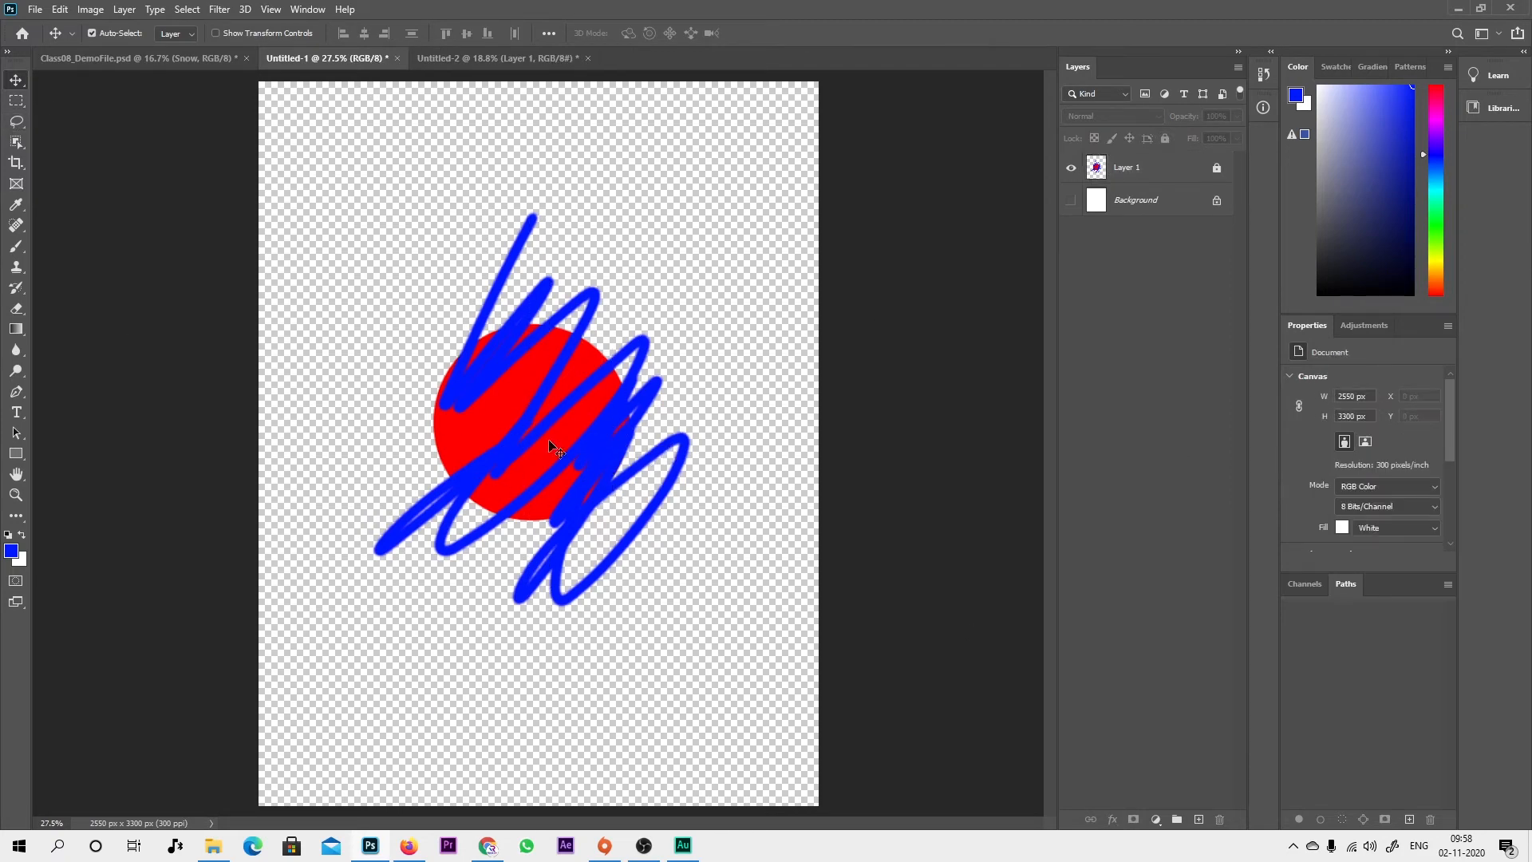
Step: Try to paint with the Brush and apply a gradient to the artwork on the fully locked layer, and dismiss the alert
click(17, 247)
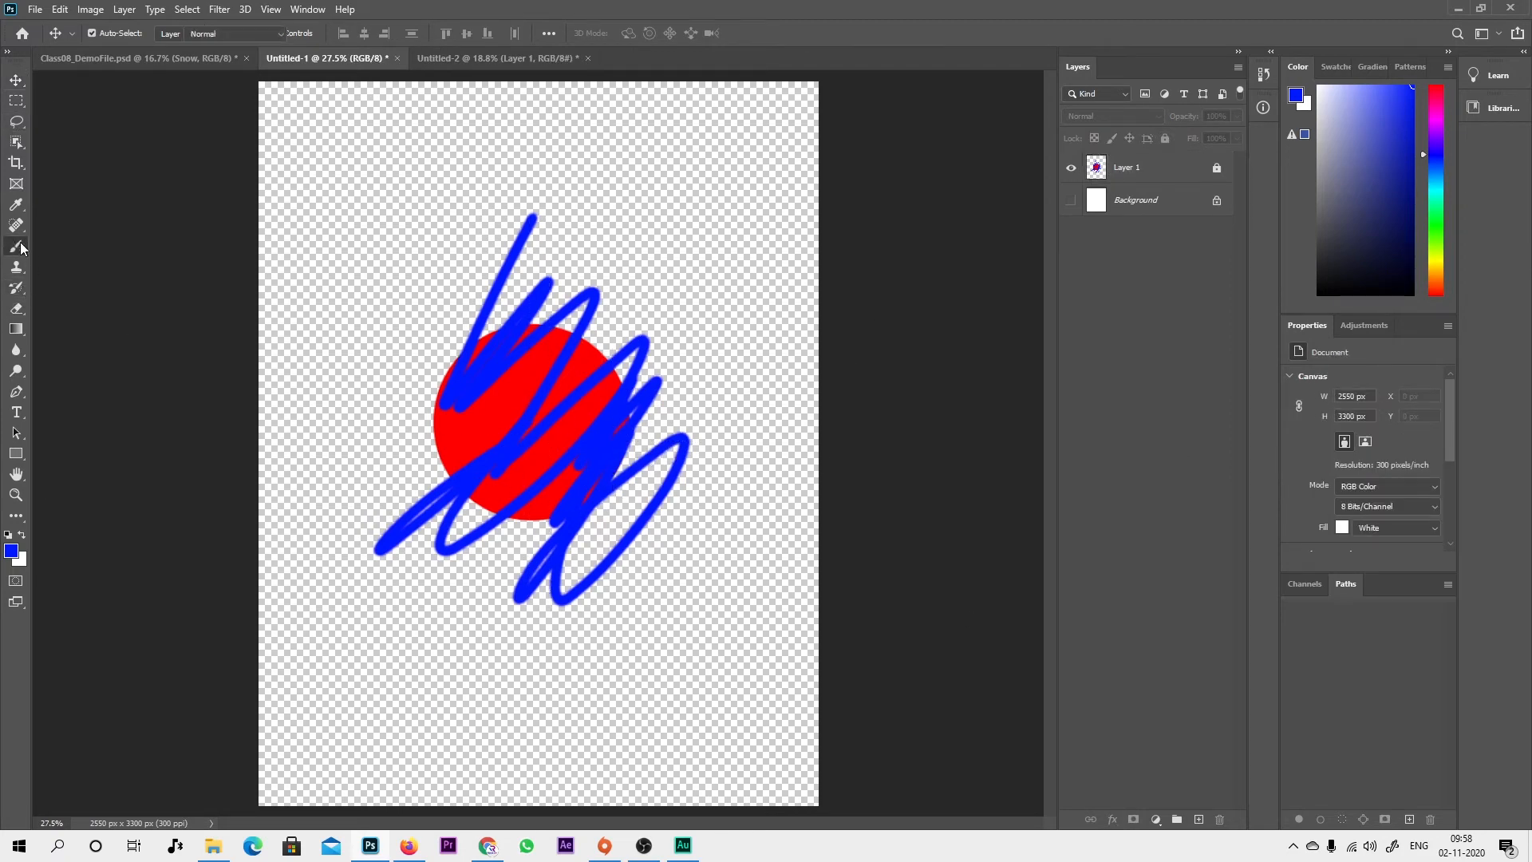
click(576, 217)
click(739, 312)
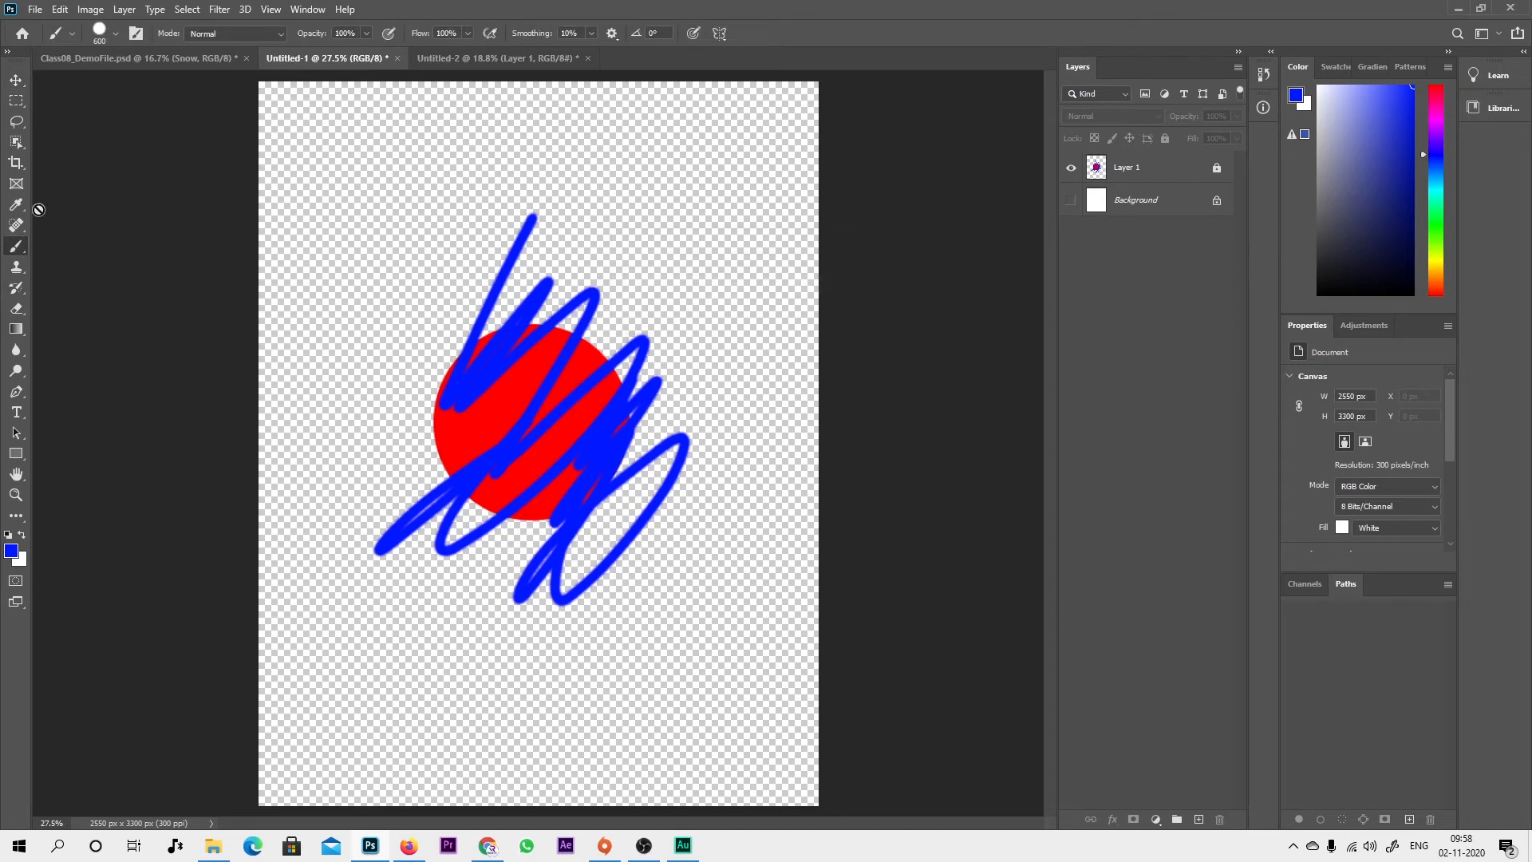
click(16, 329)
click(540, 262)
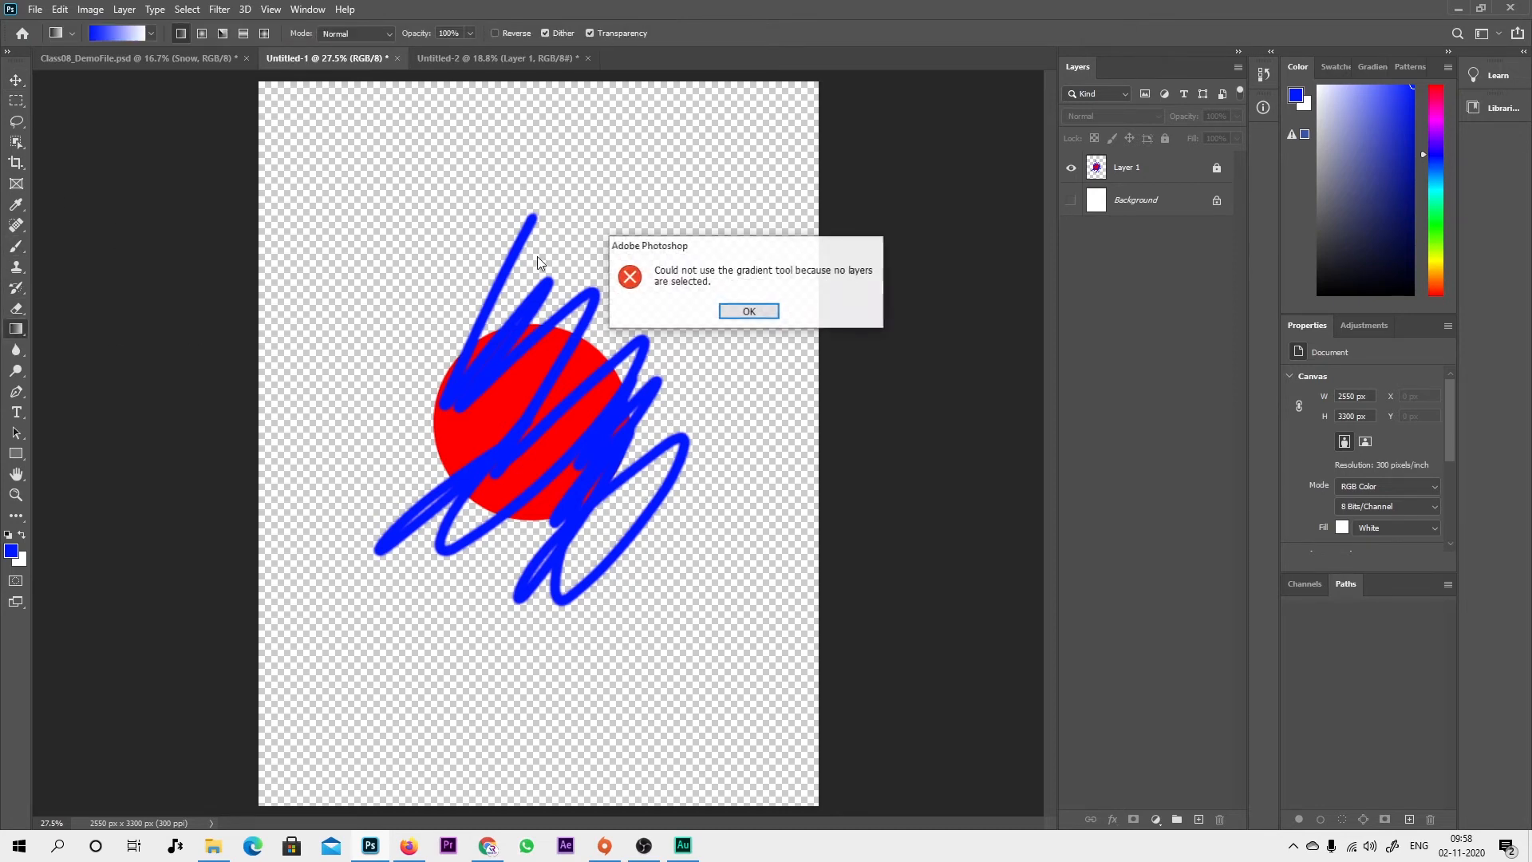
click(750, 312)
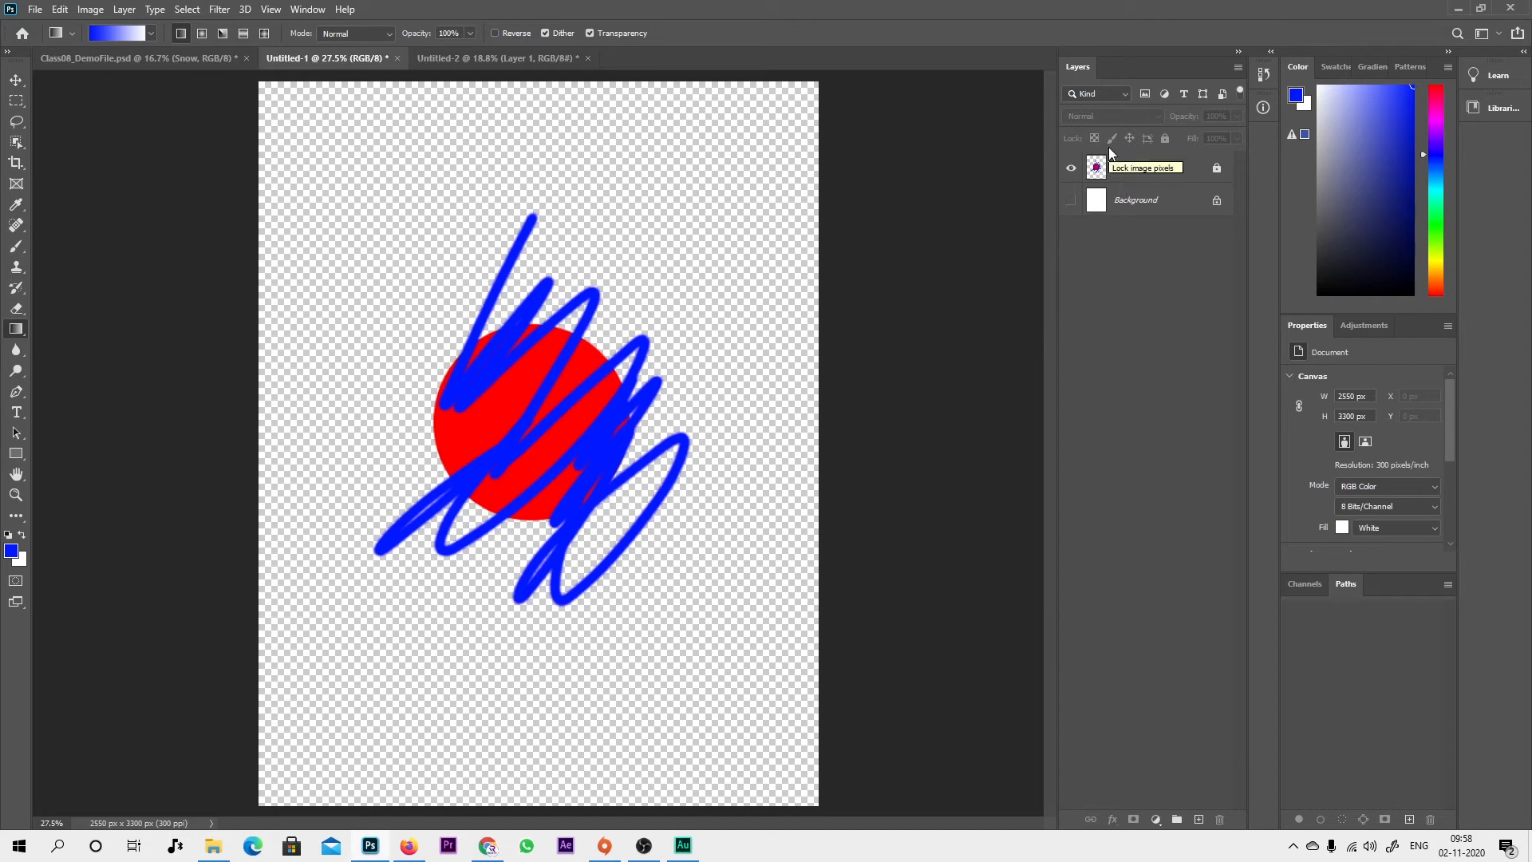
Step: In Class08_DemoFile.psd, lock all properties of the motorcycle layer, Layer 0 copy
click(188, 59)
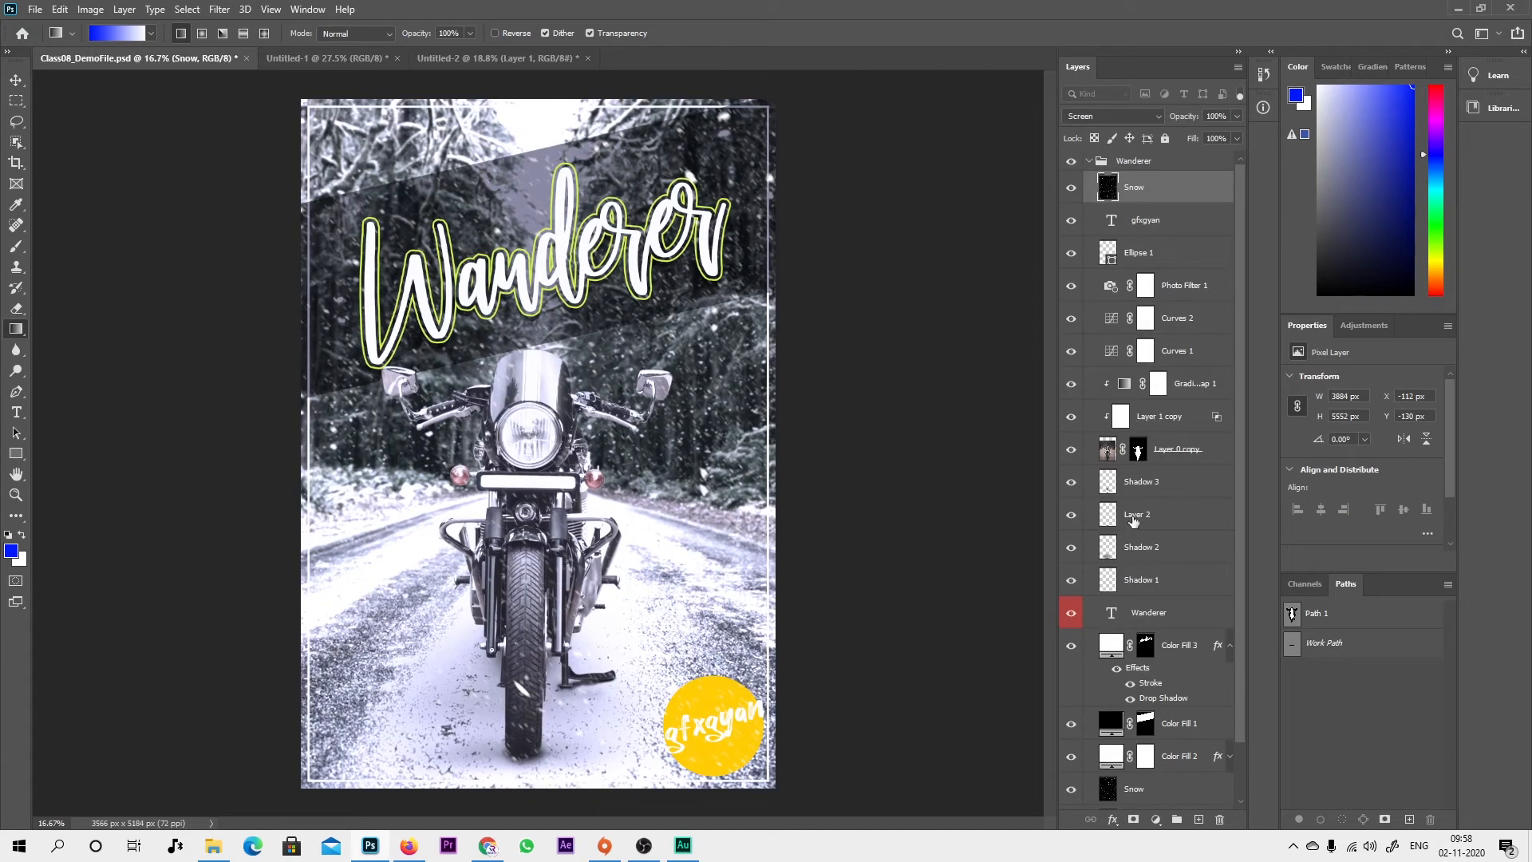
click(1195, 453)
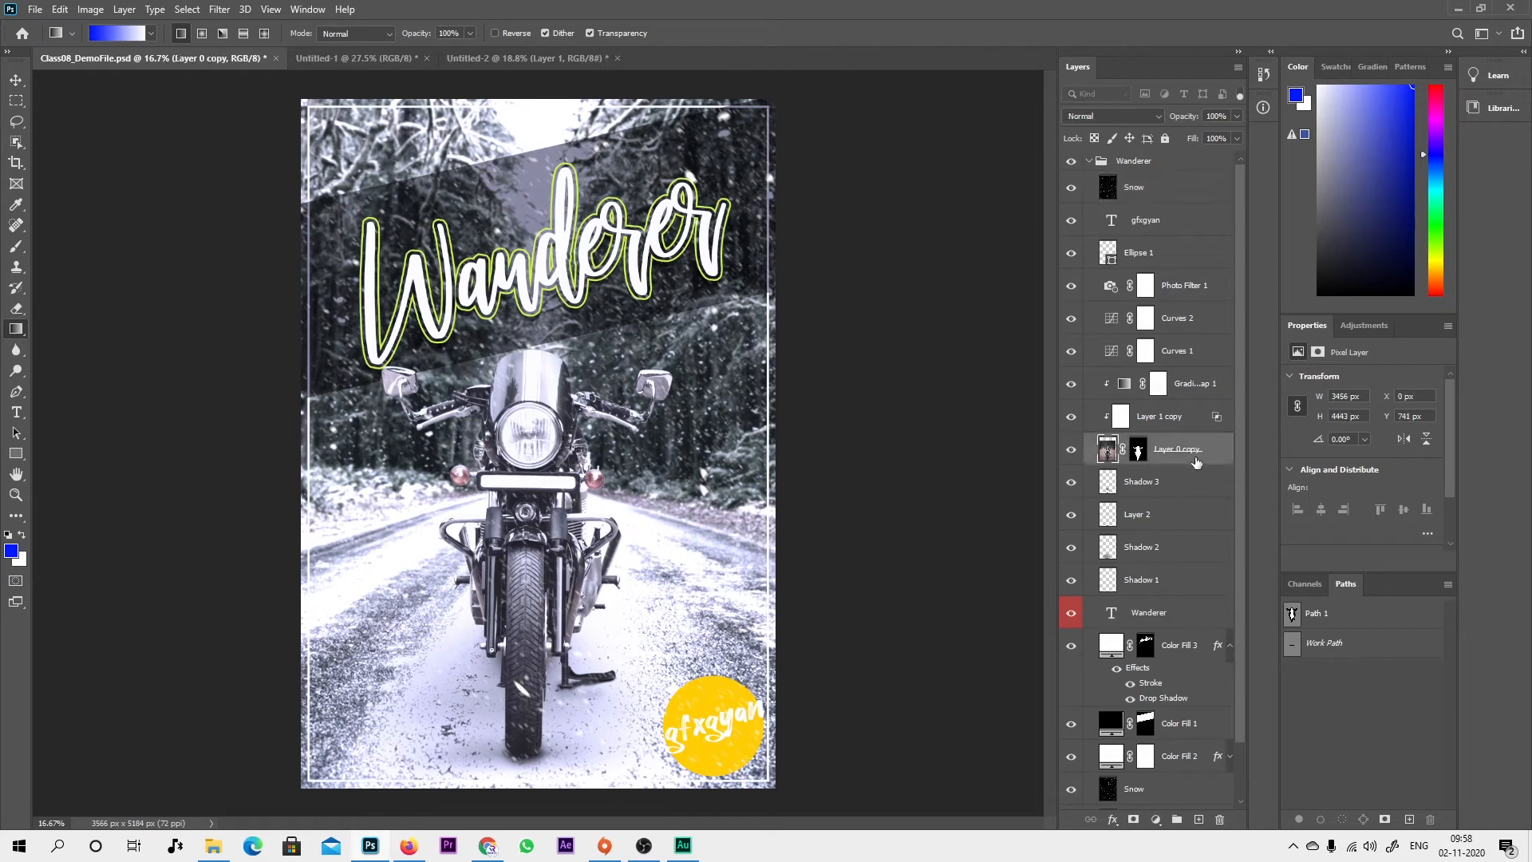
click(1165, 138)
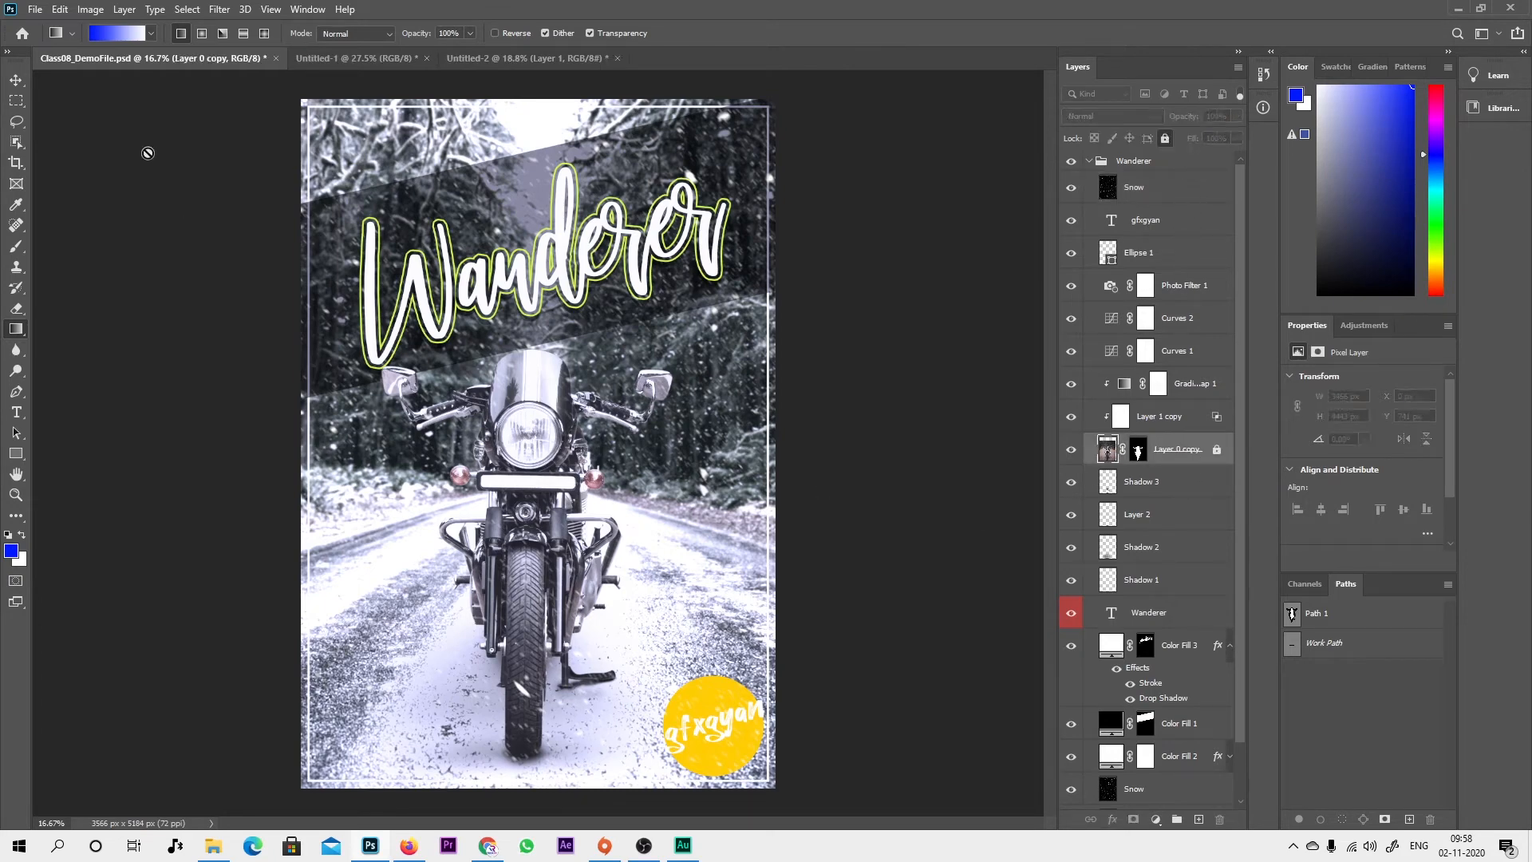
Step: Try to move the locked motorcycle on the poster with the Move tool, and reselect Layer 0 copy
click(16, 80)
click(602, 435)
drag(602, 431, 650, 332)
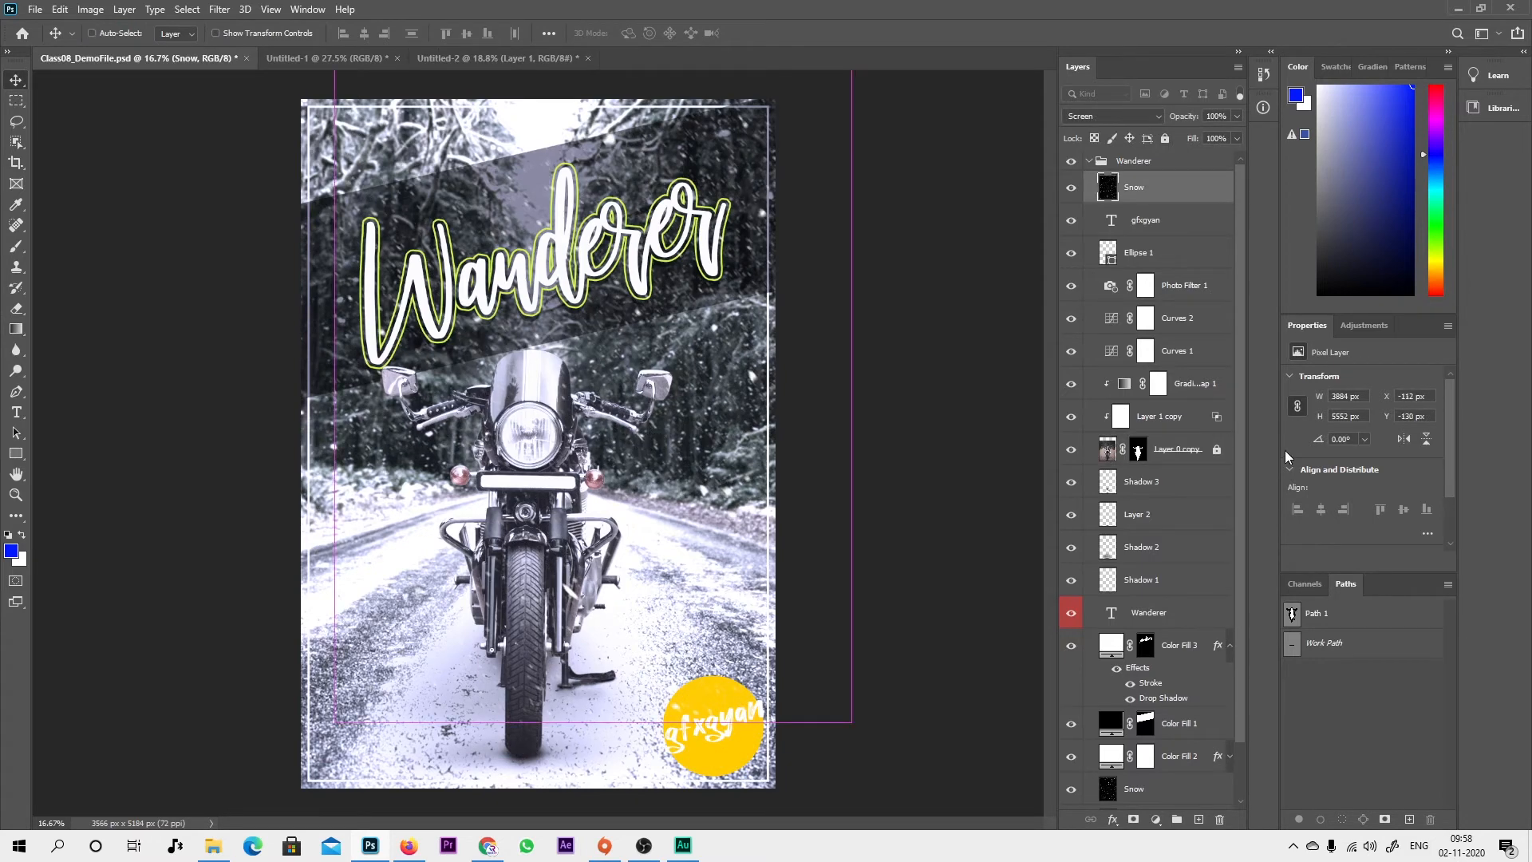
click(1178, 450)
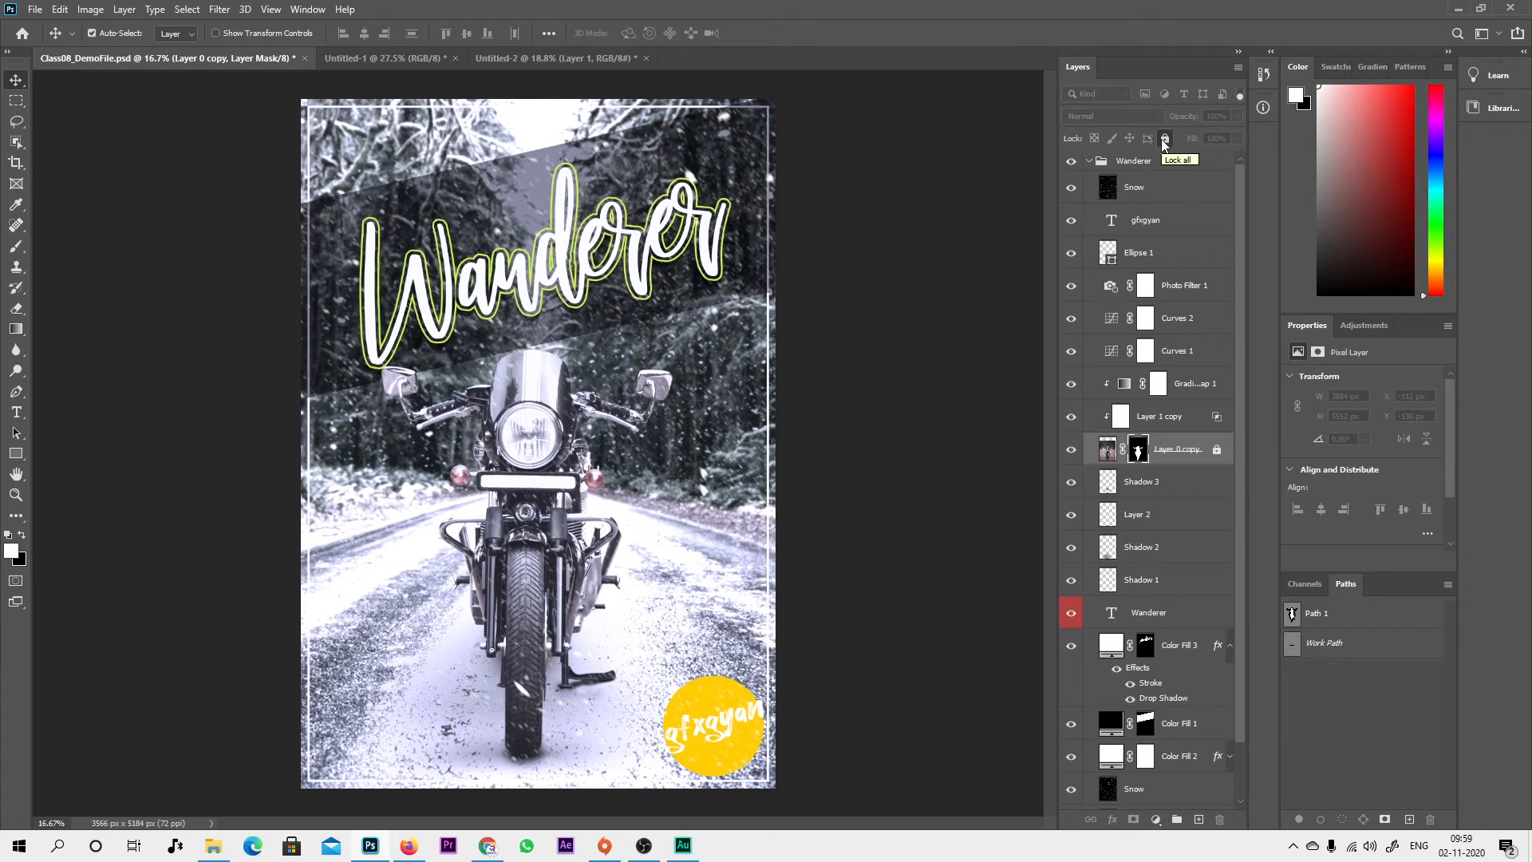
Step: In the Untitled-1 document, lower the opacity of the red circle's layer to 0%
key(ctrl+Tab)
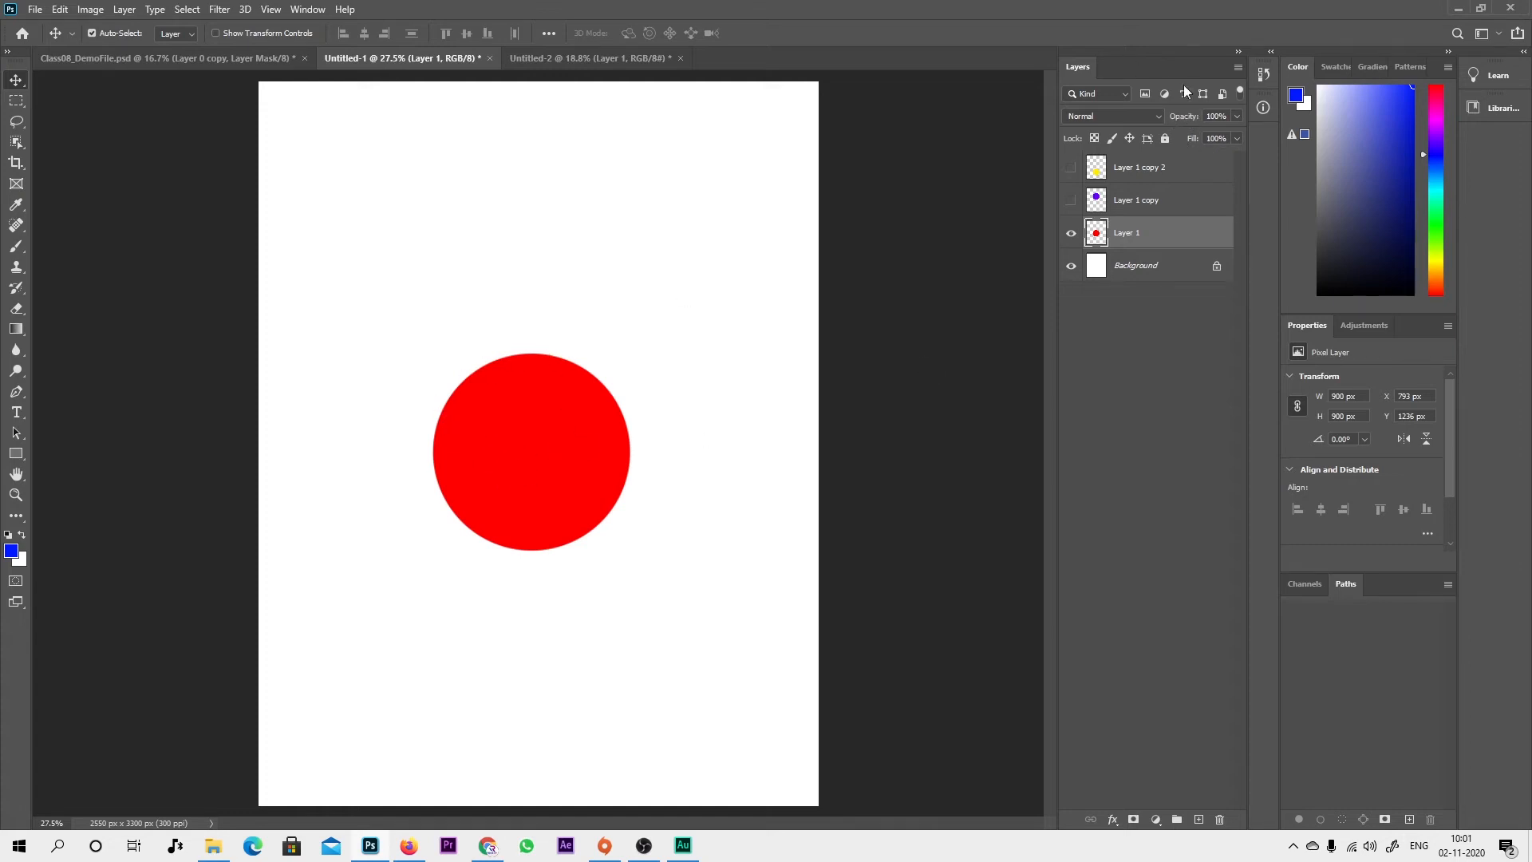
drag(1194, 122, 965, 149)
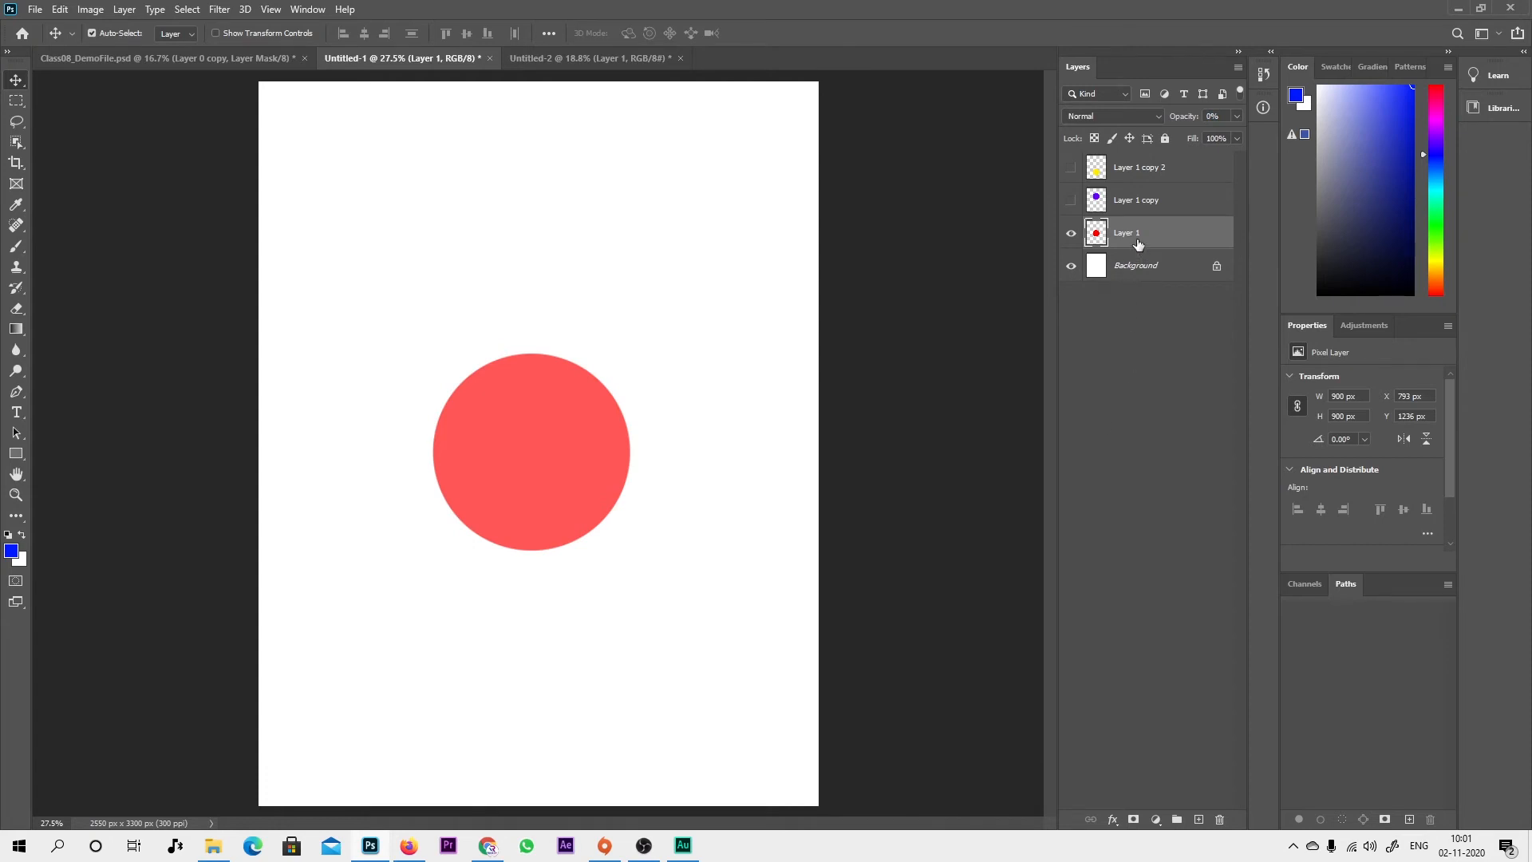
drag(1185, 115, 390, 260)
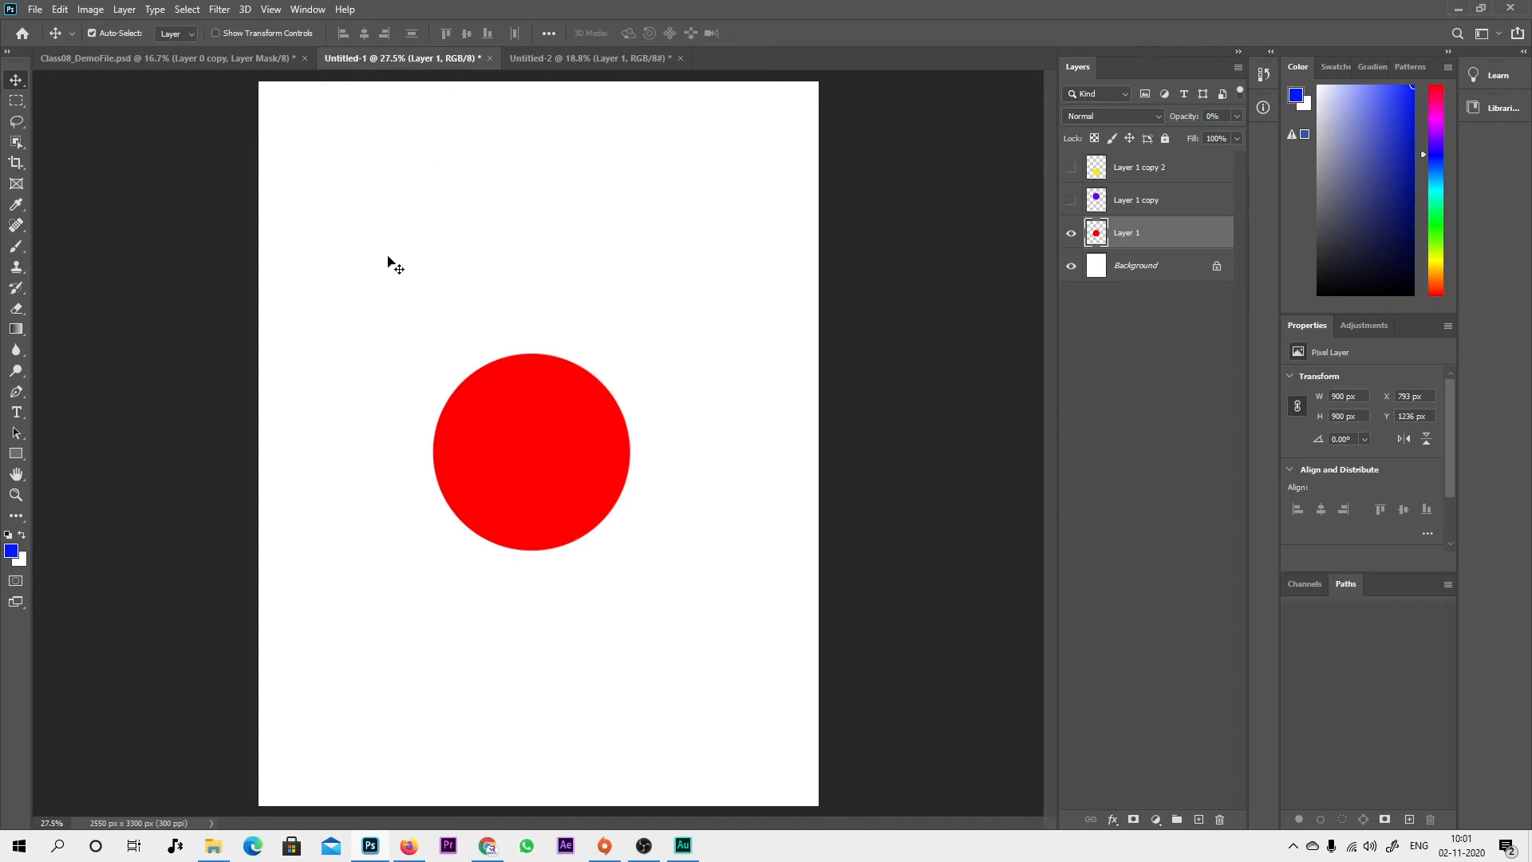
click(1169, 452)
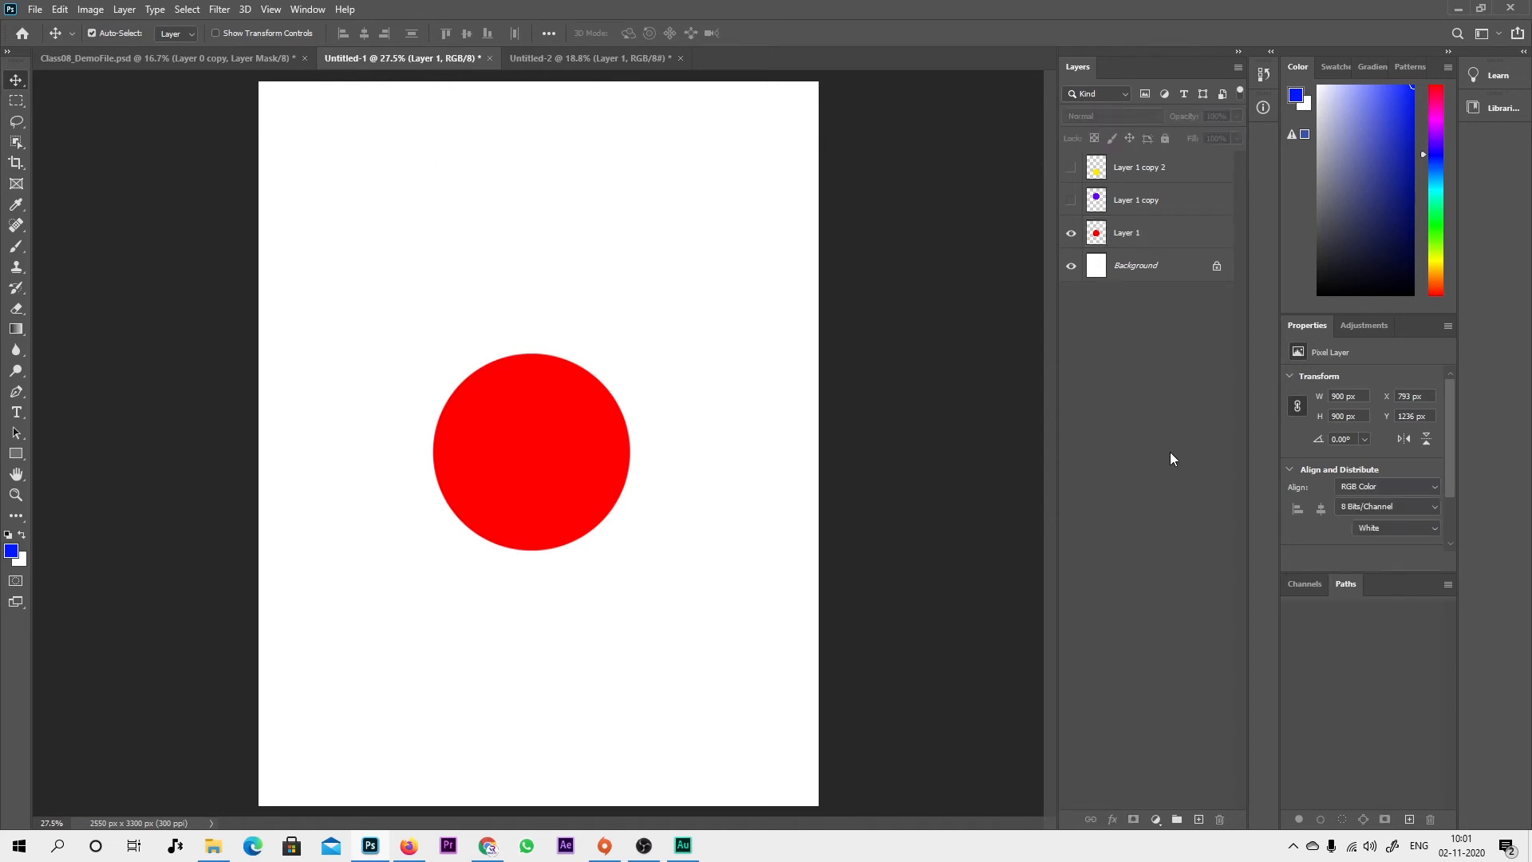
click(1119, 229)
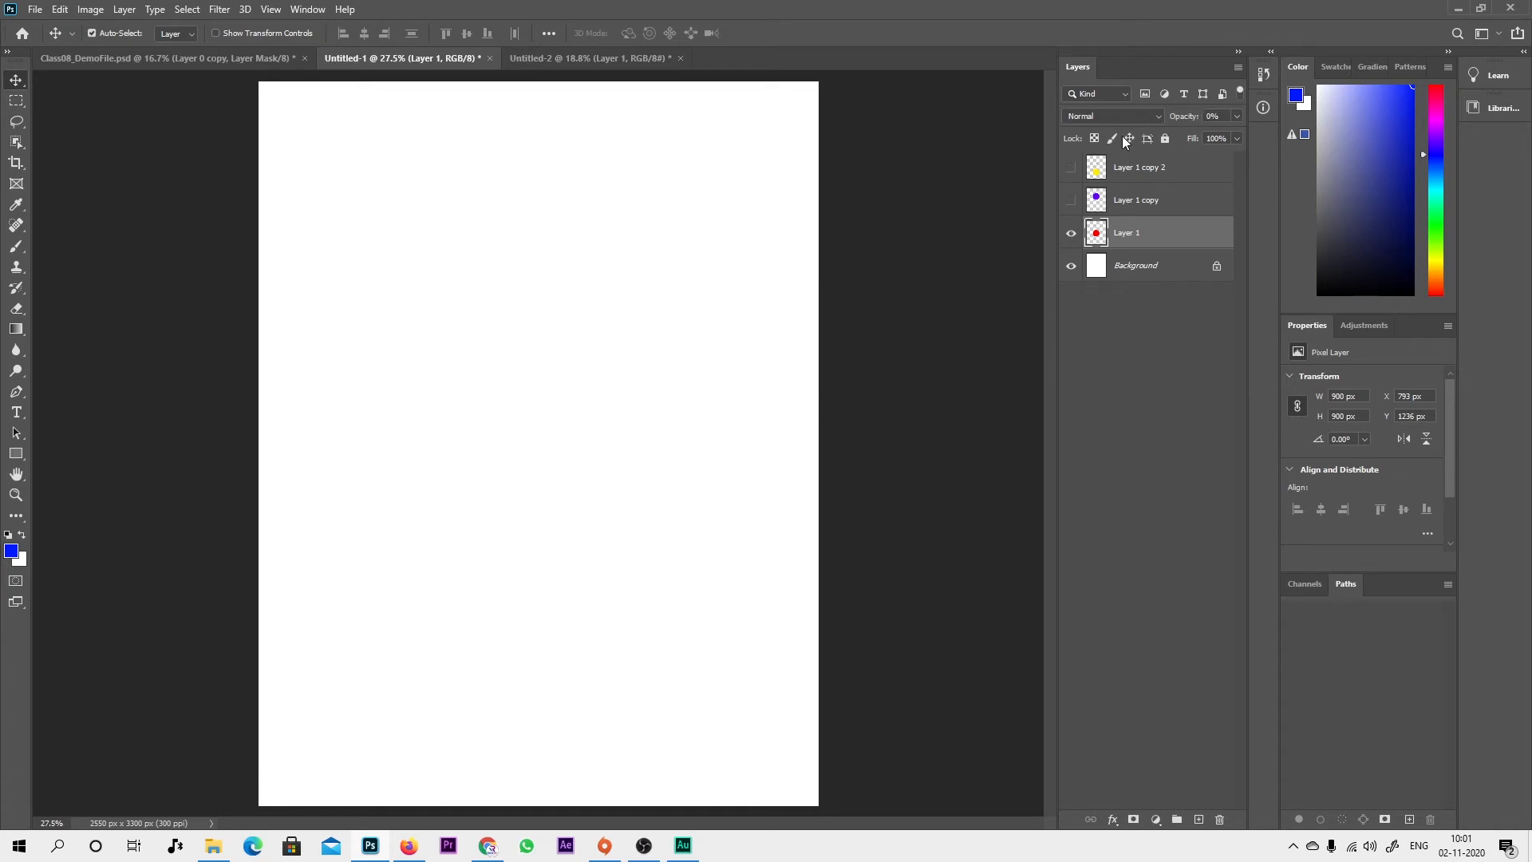
click(1184, 391)
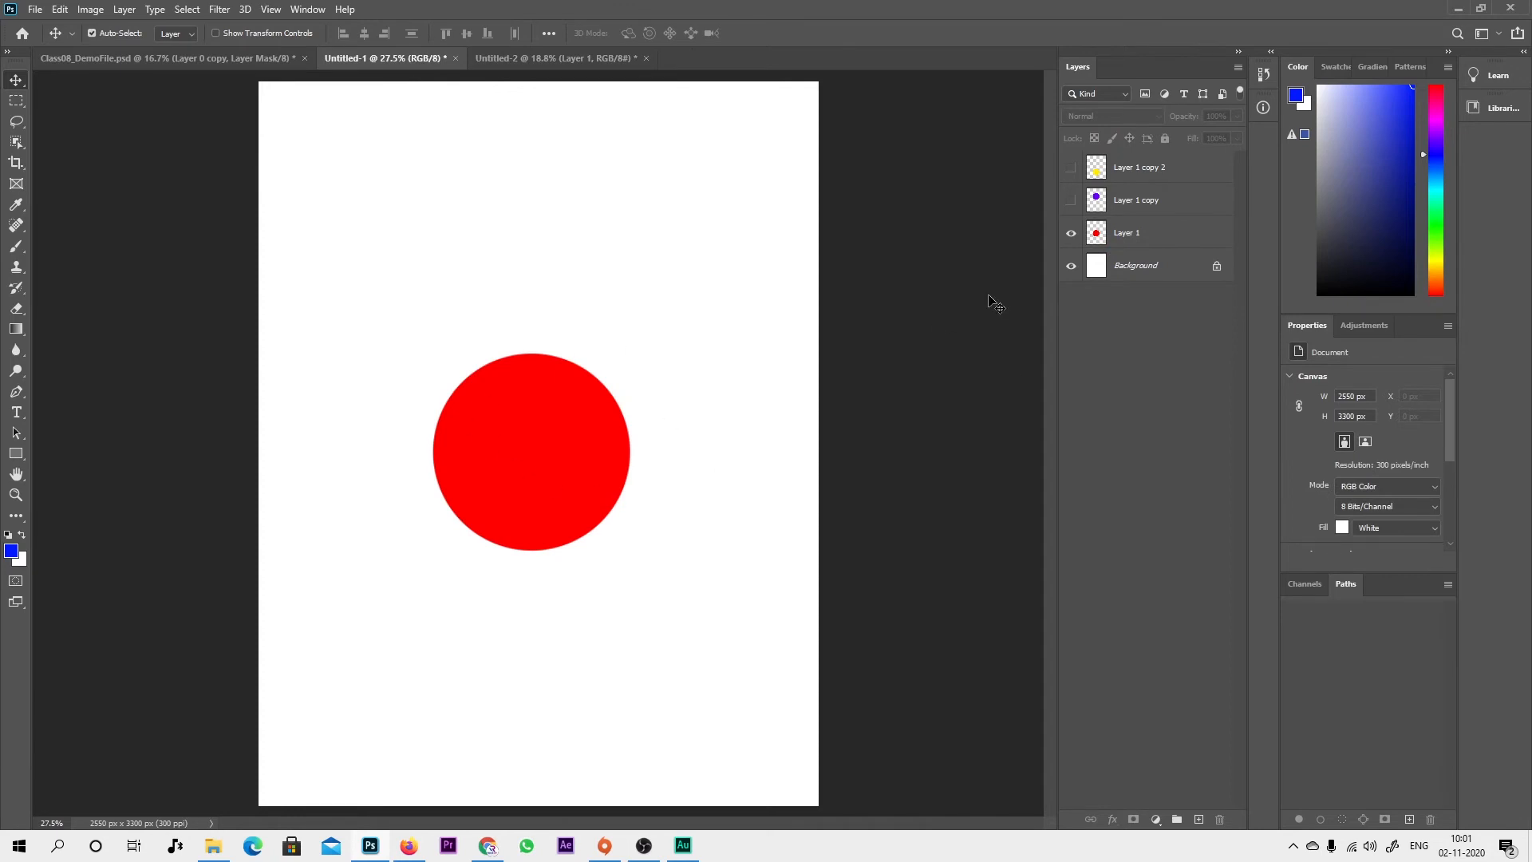
Step: Set the opacity of the red circle's Layer 1 back to 100% and keep that layer selected
click(1132, 223)
mouse_move(1180, 124)
mouse_down()
mouse_move(1111, 130)
mouse_move(1193, 130)
mouse_up()
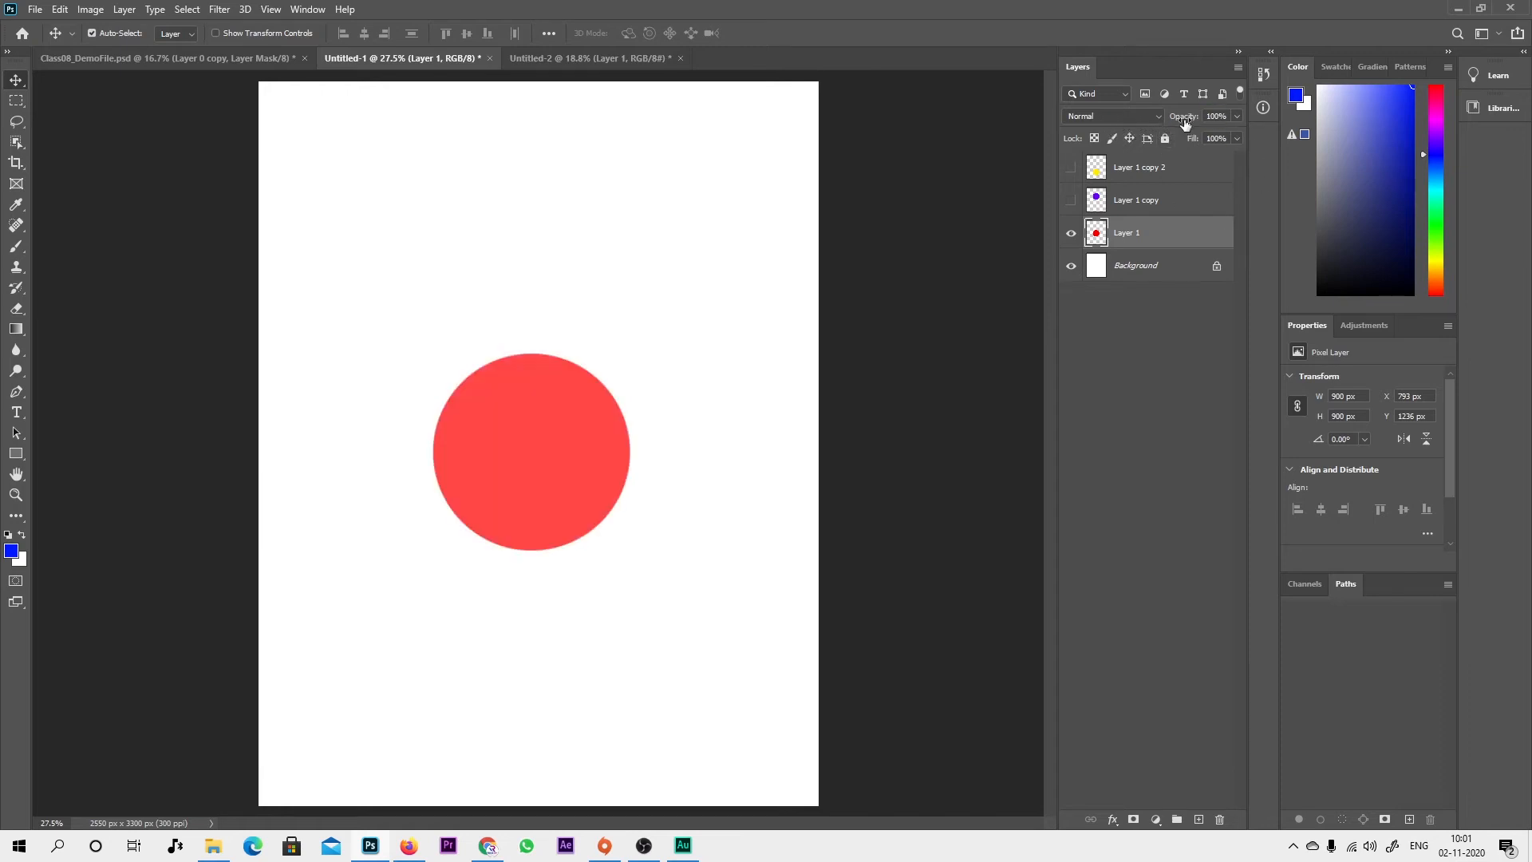
click(1167, 297)
click(1134, 234)
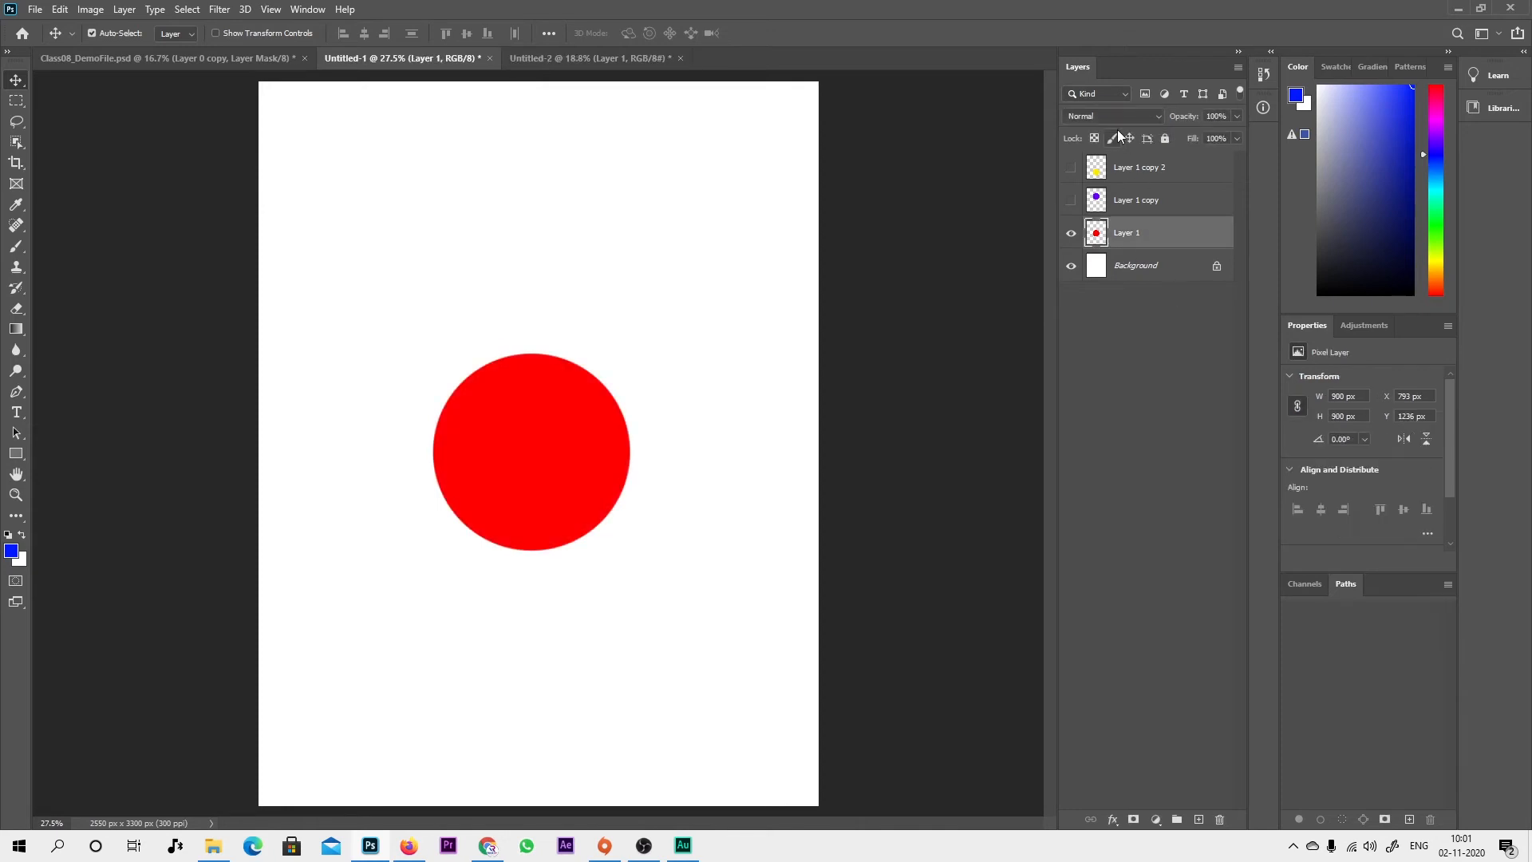
Step: Look over the blend modes for Layer 1, keeping Normal, and make the purple circle's layer, Layer 1 copy, visible
click(1114, 117)
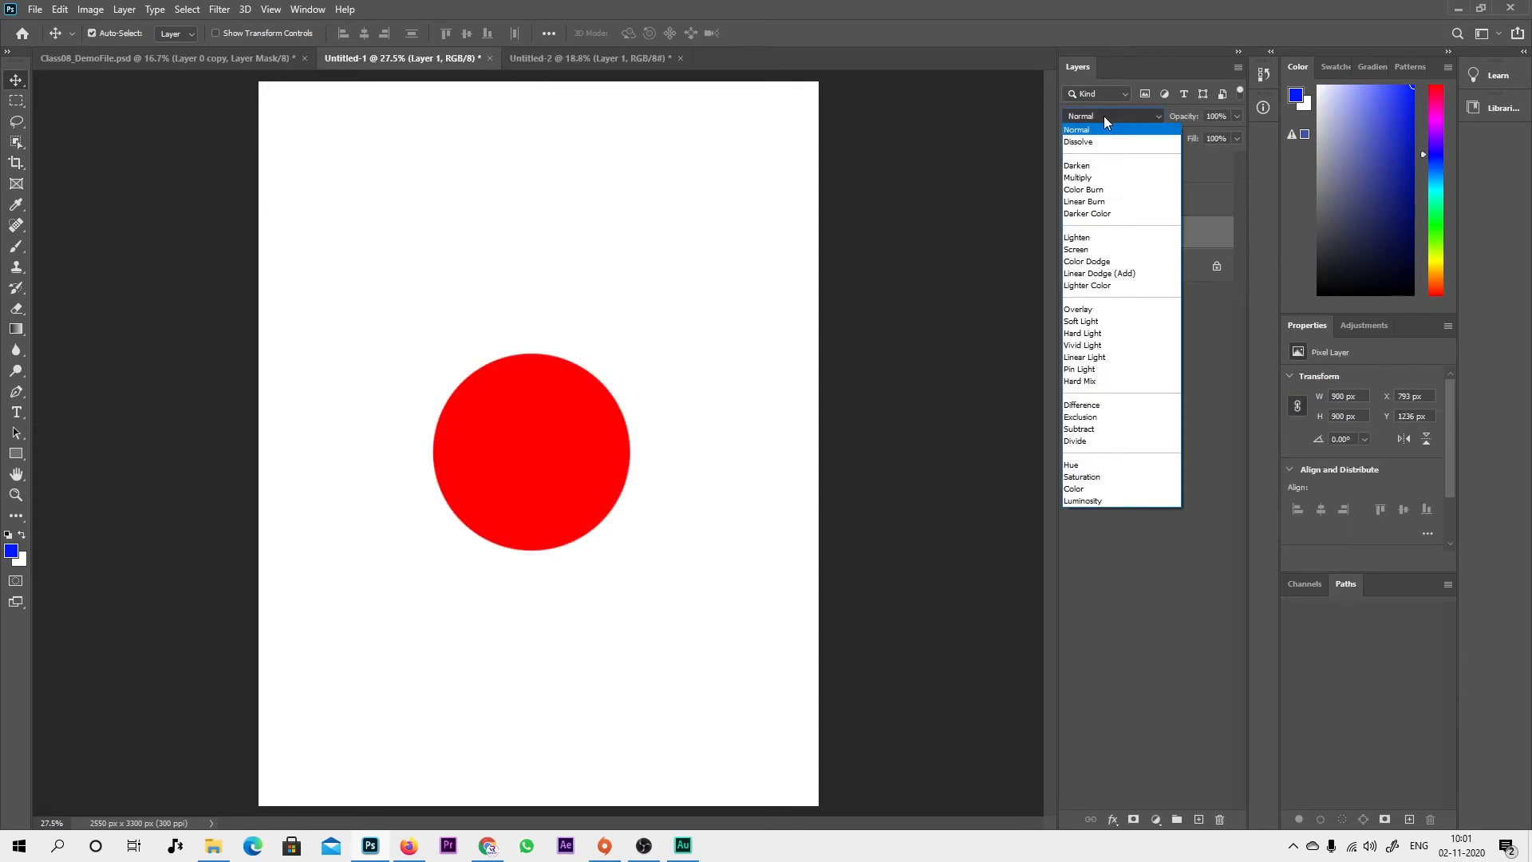
click(1103, 116)
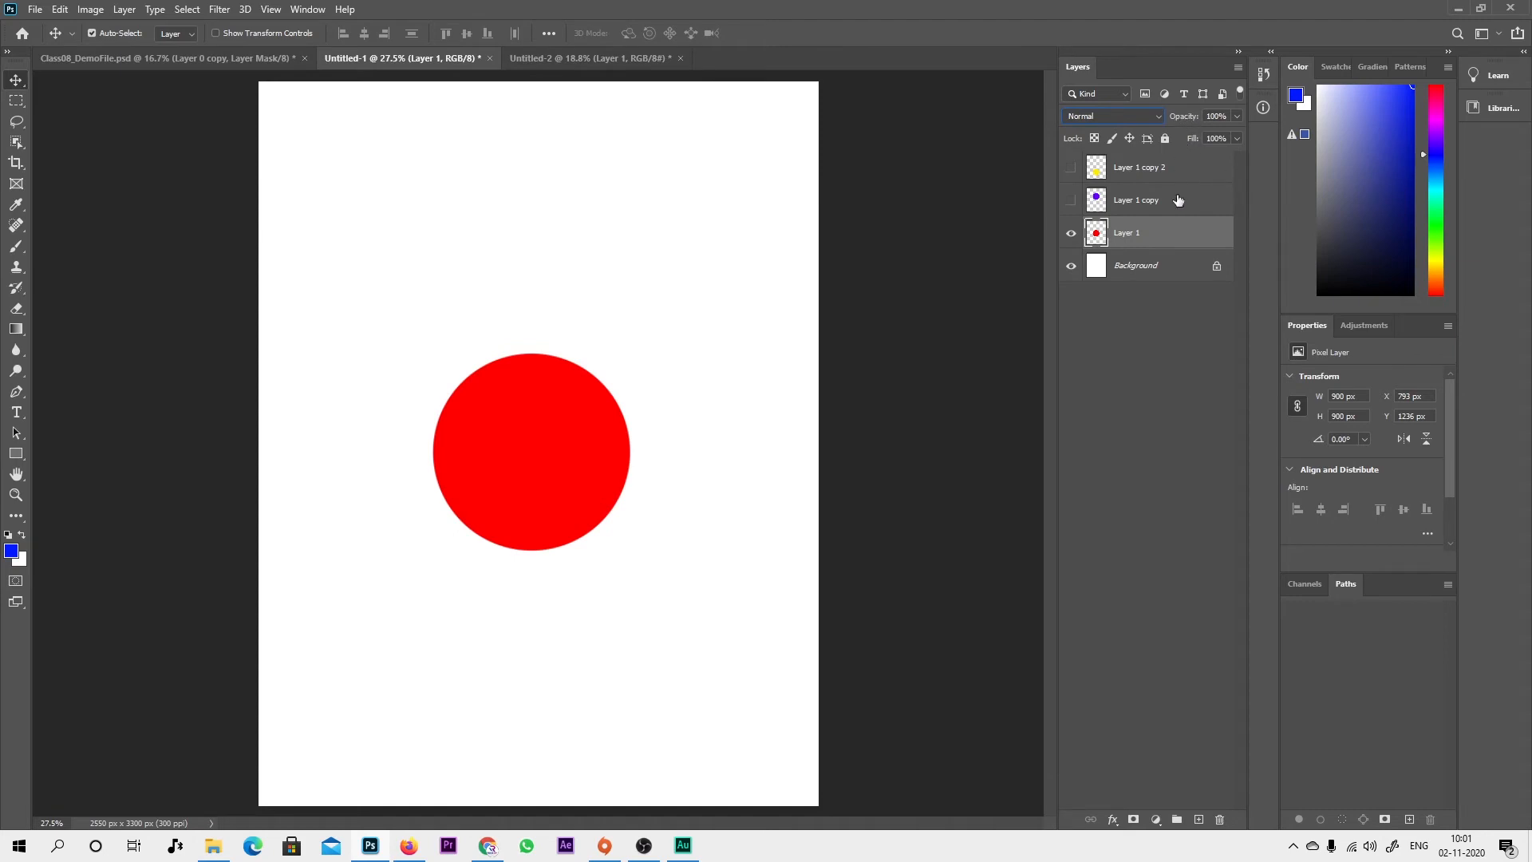
click(1141, 203)
click(1071, 200)
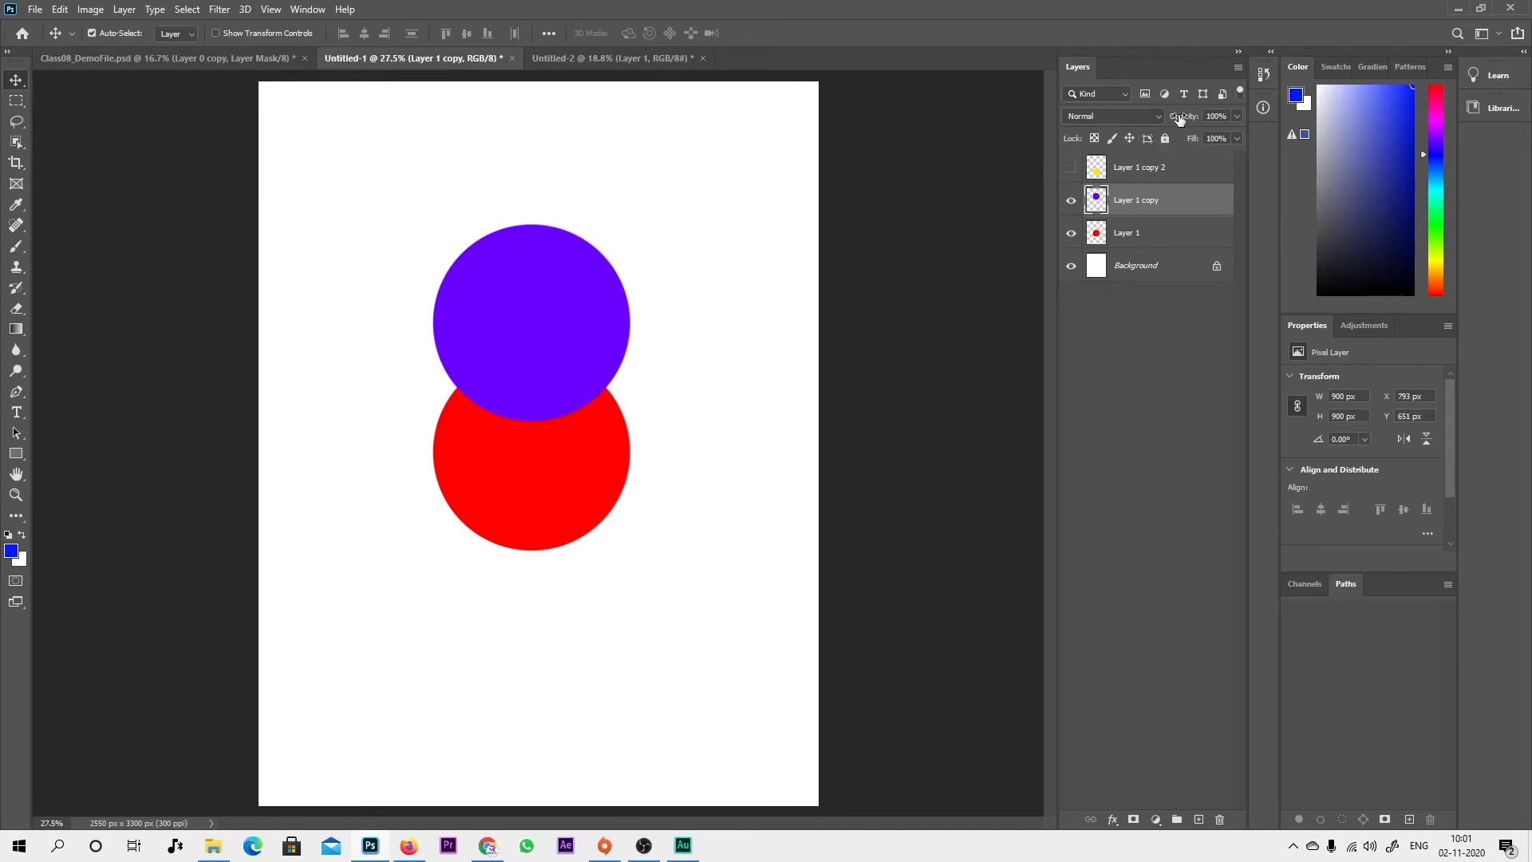
Step: Vary the purple circle's opacity to 72%, 100% and 0%, and return it to 100%
drag(1185, 119, 1161, 121)
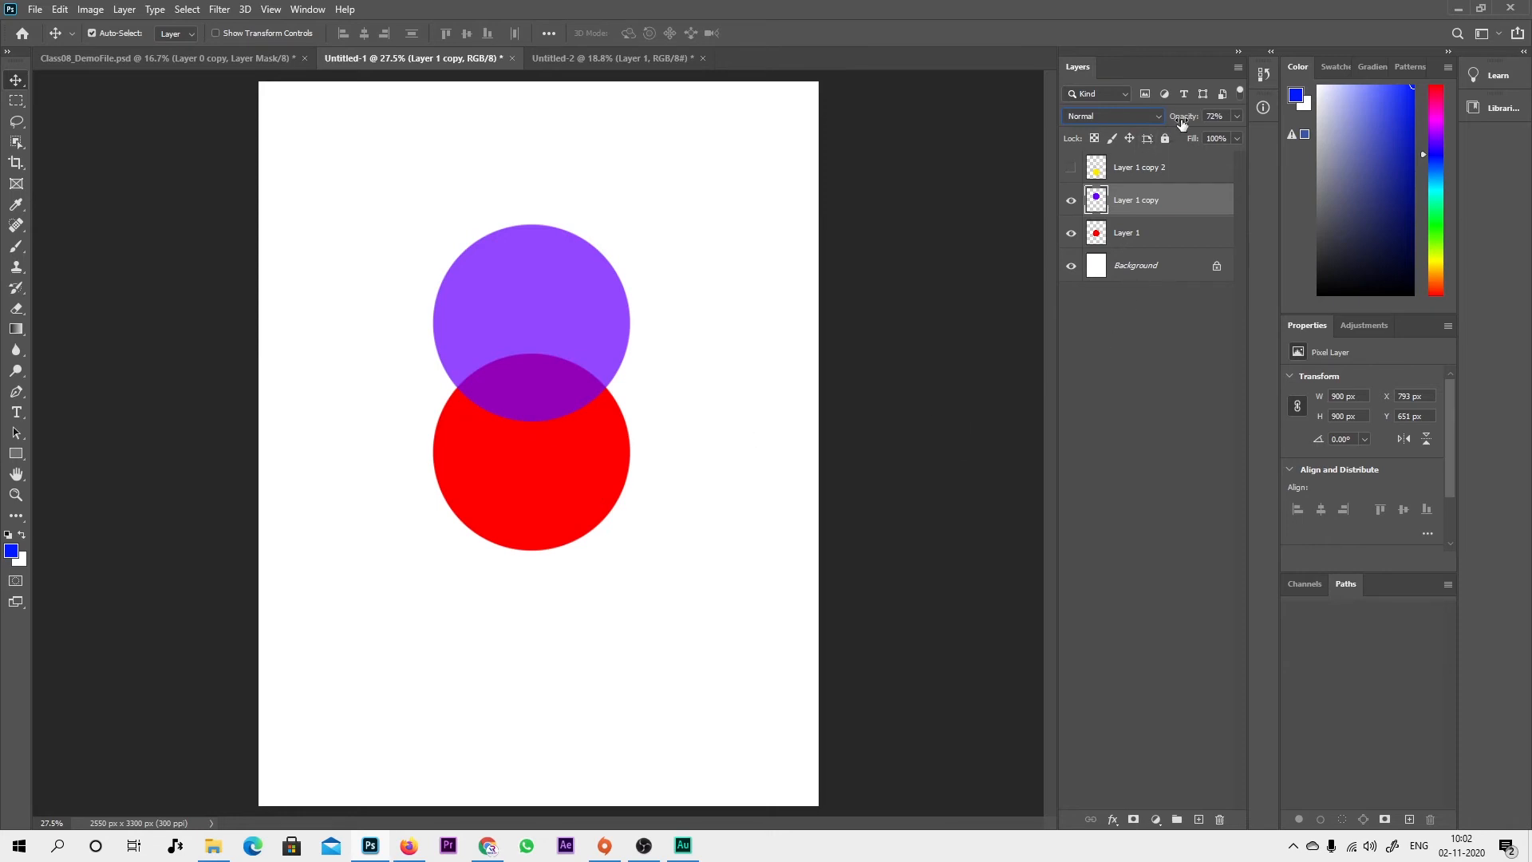
drag(1182, 120, 1310, 144)
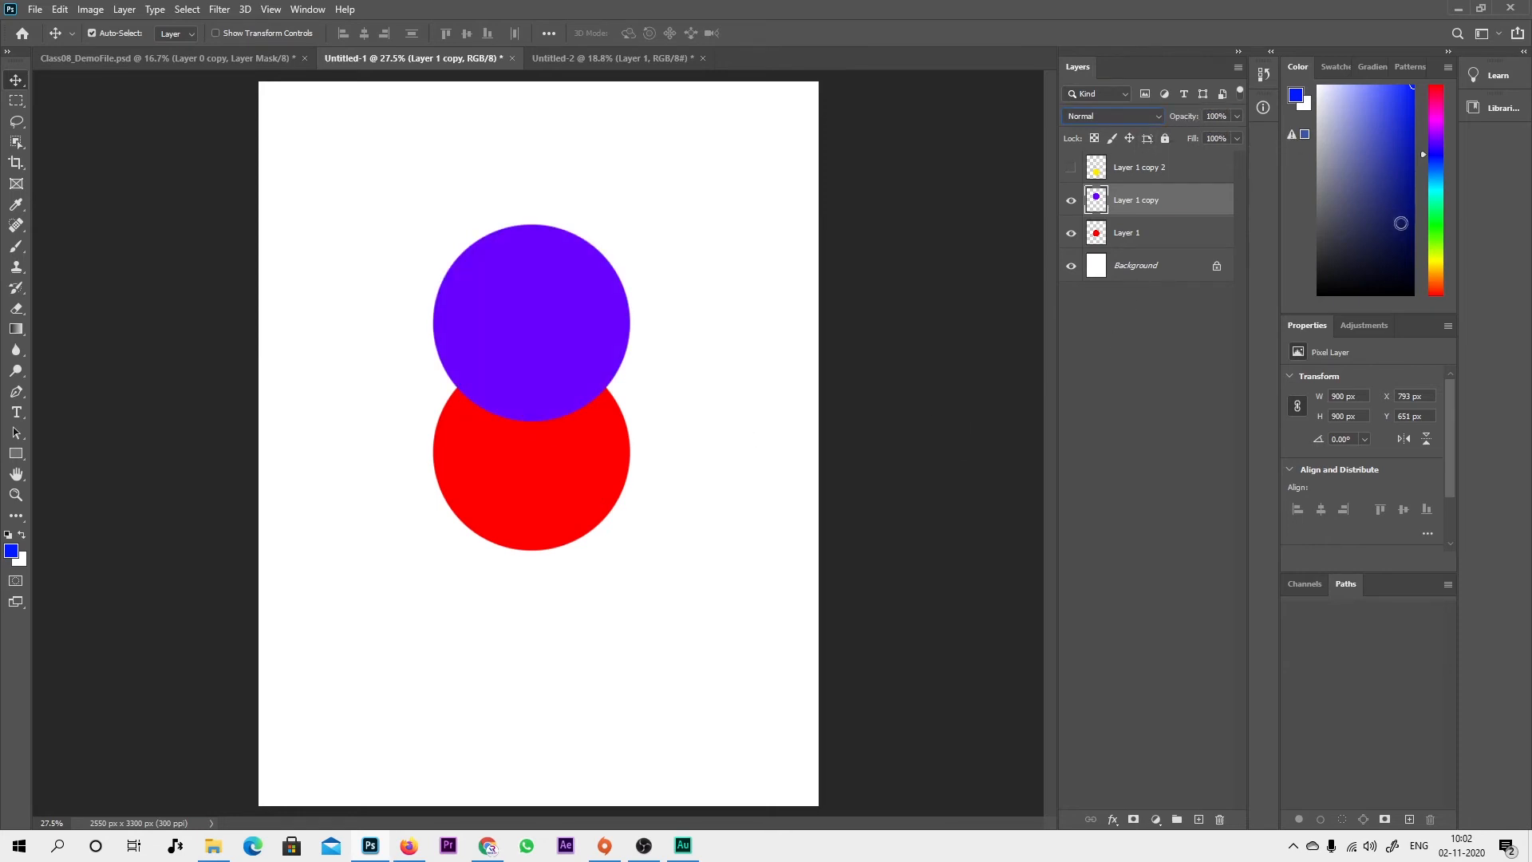
drag(1181, 121, 1021, 125)
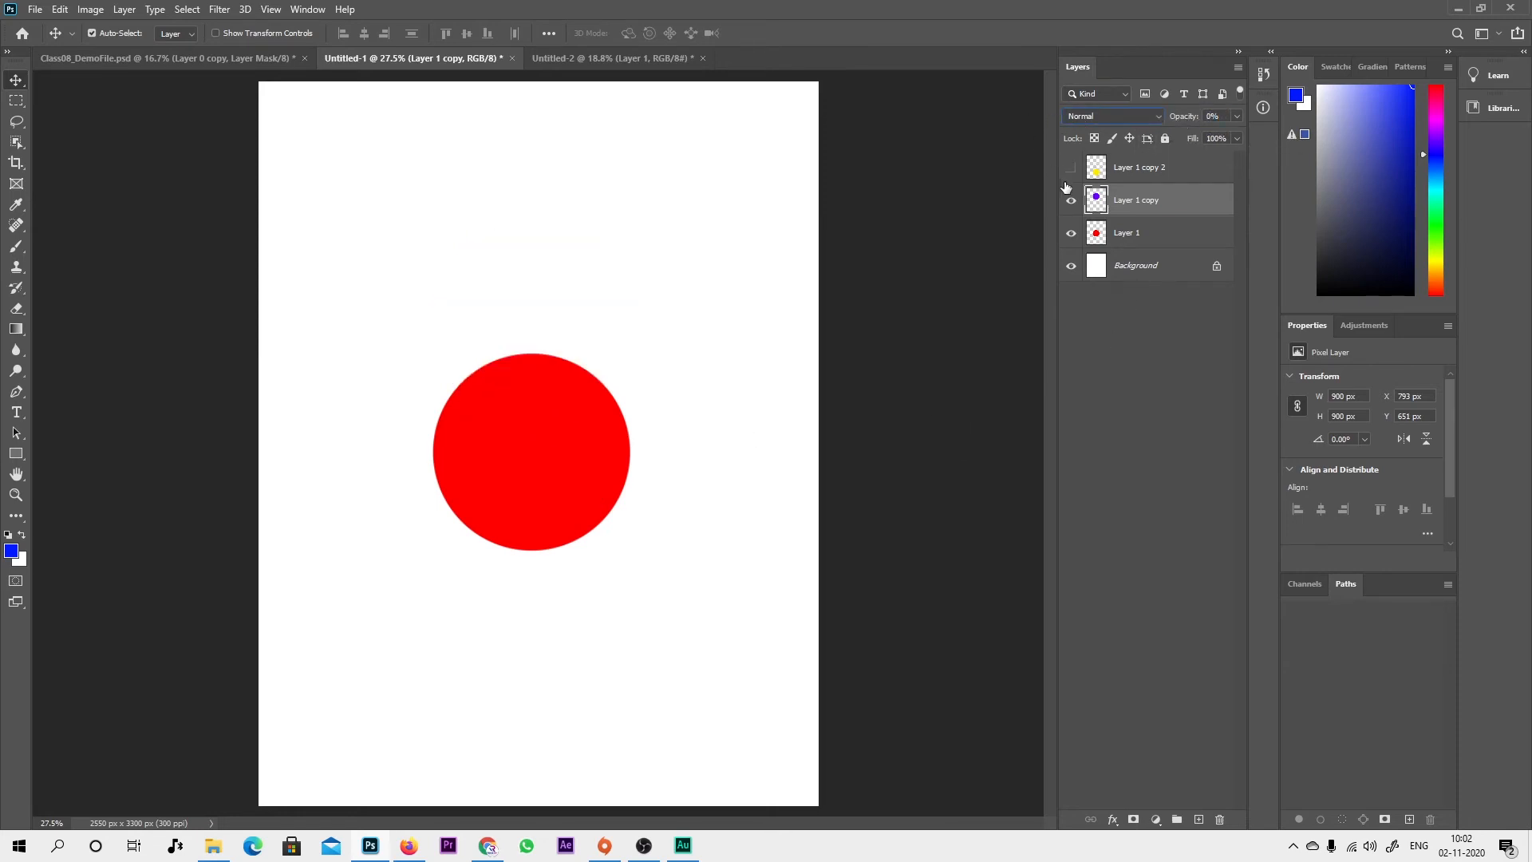
drag(1178, 119, 1331, 150)
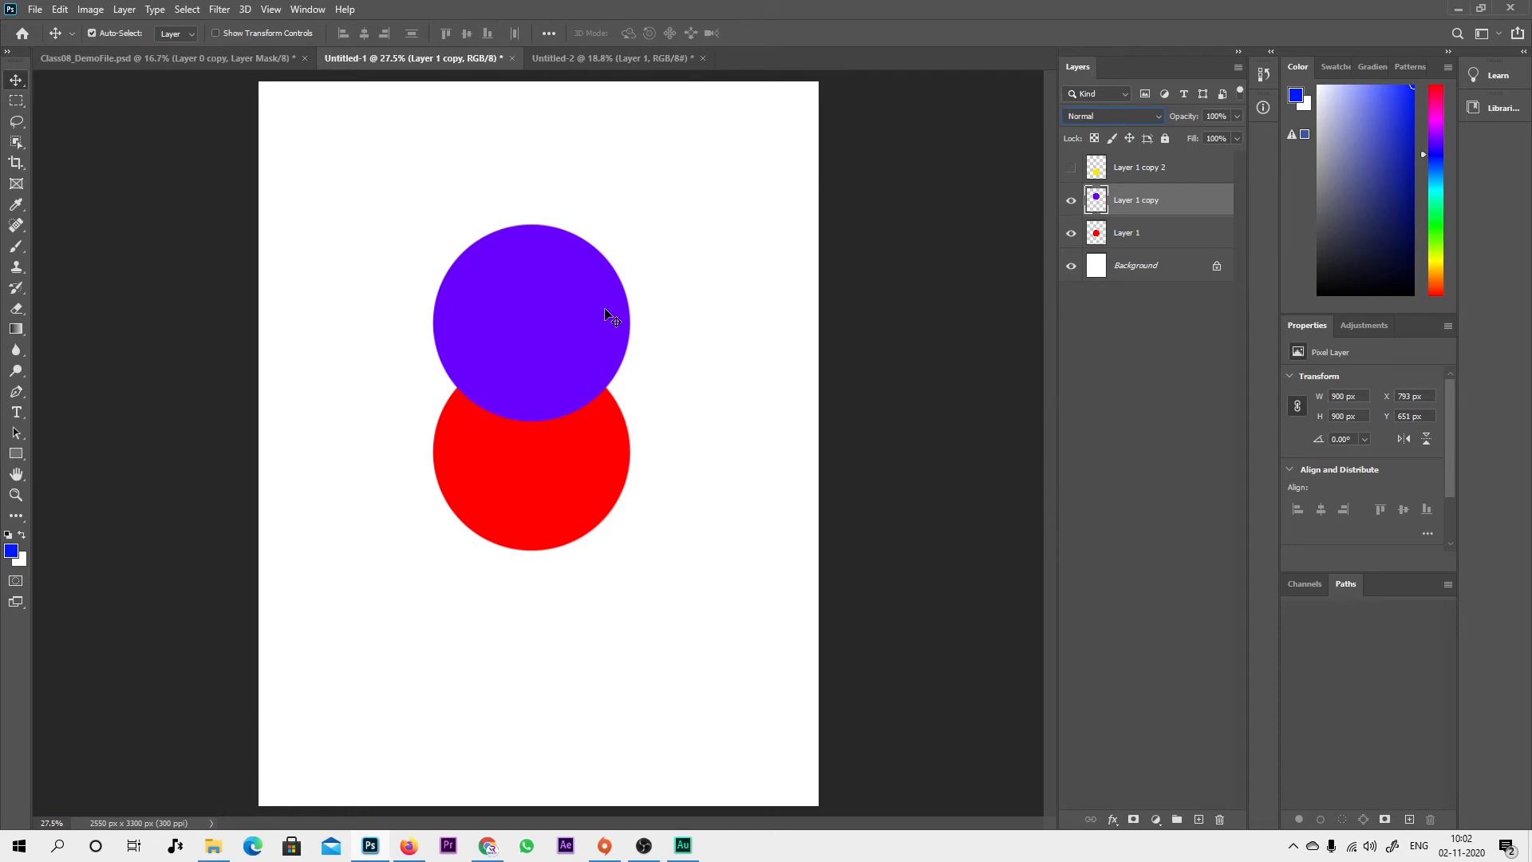
Step: Move the purple circle clear above the red one, to about X 825, Y 288 px, and add a Stroke effect to it
drag(571, 389, 573, 311)
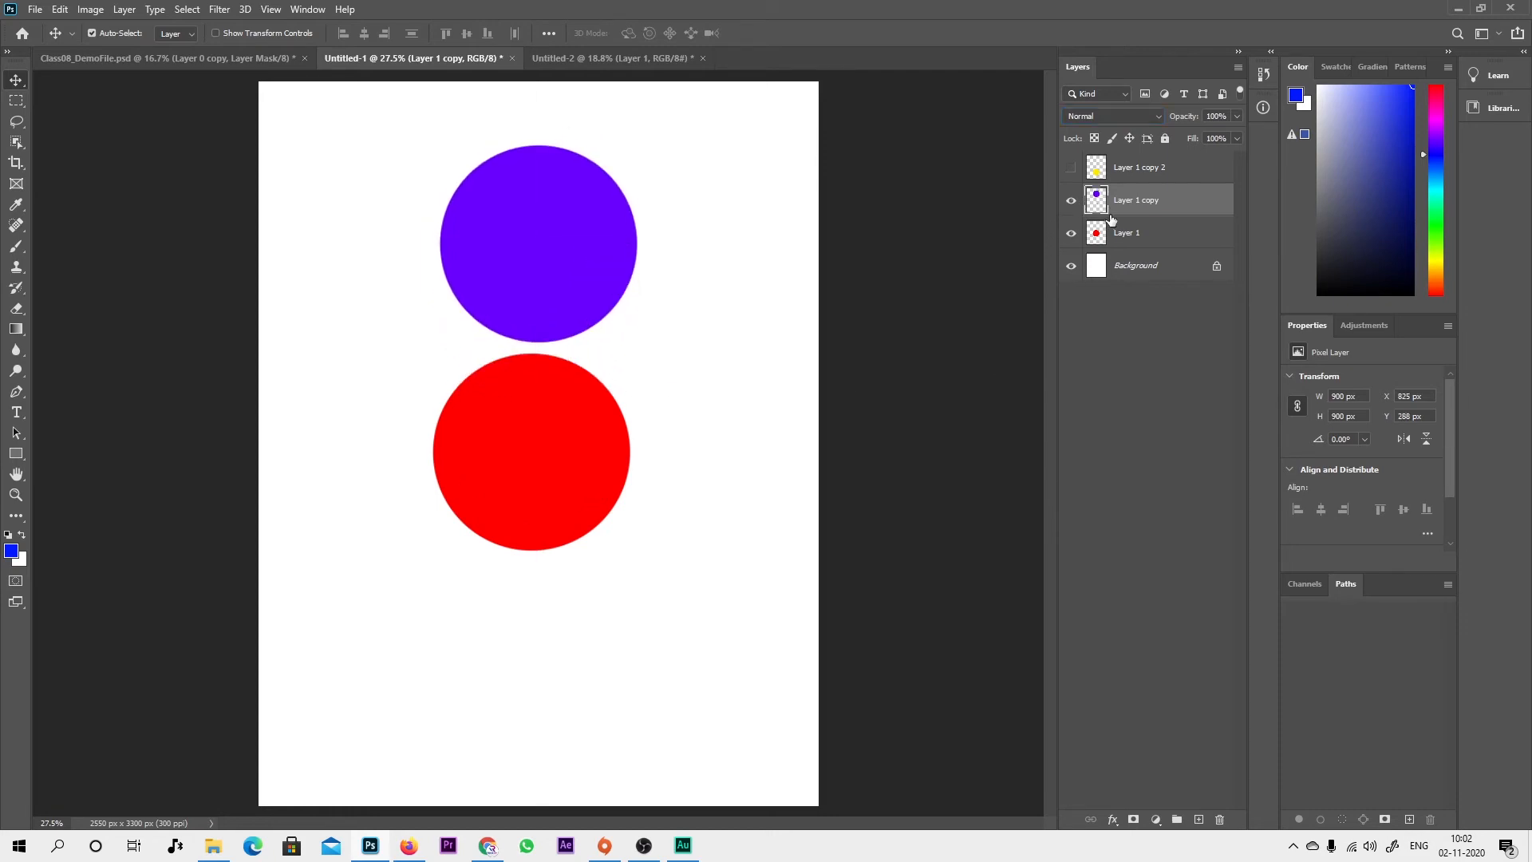
click(1113, 820)
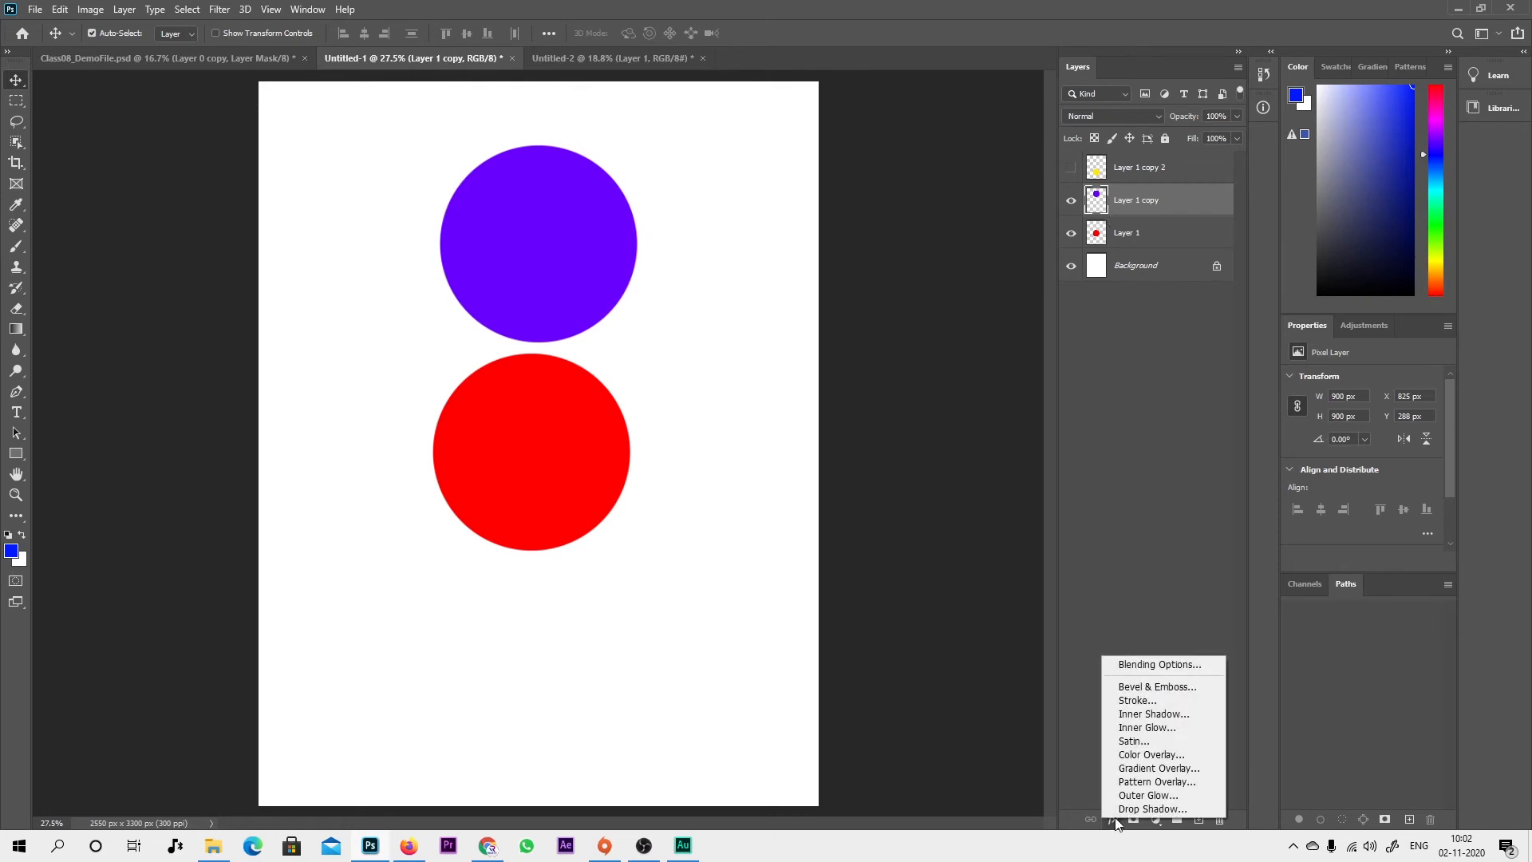
click(1137, 701)
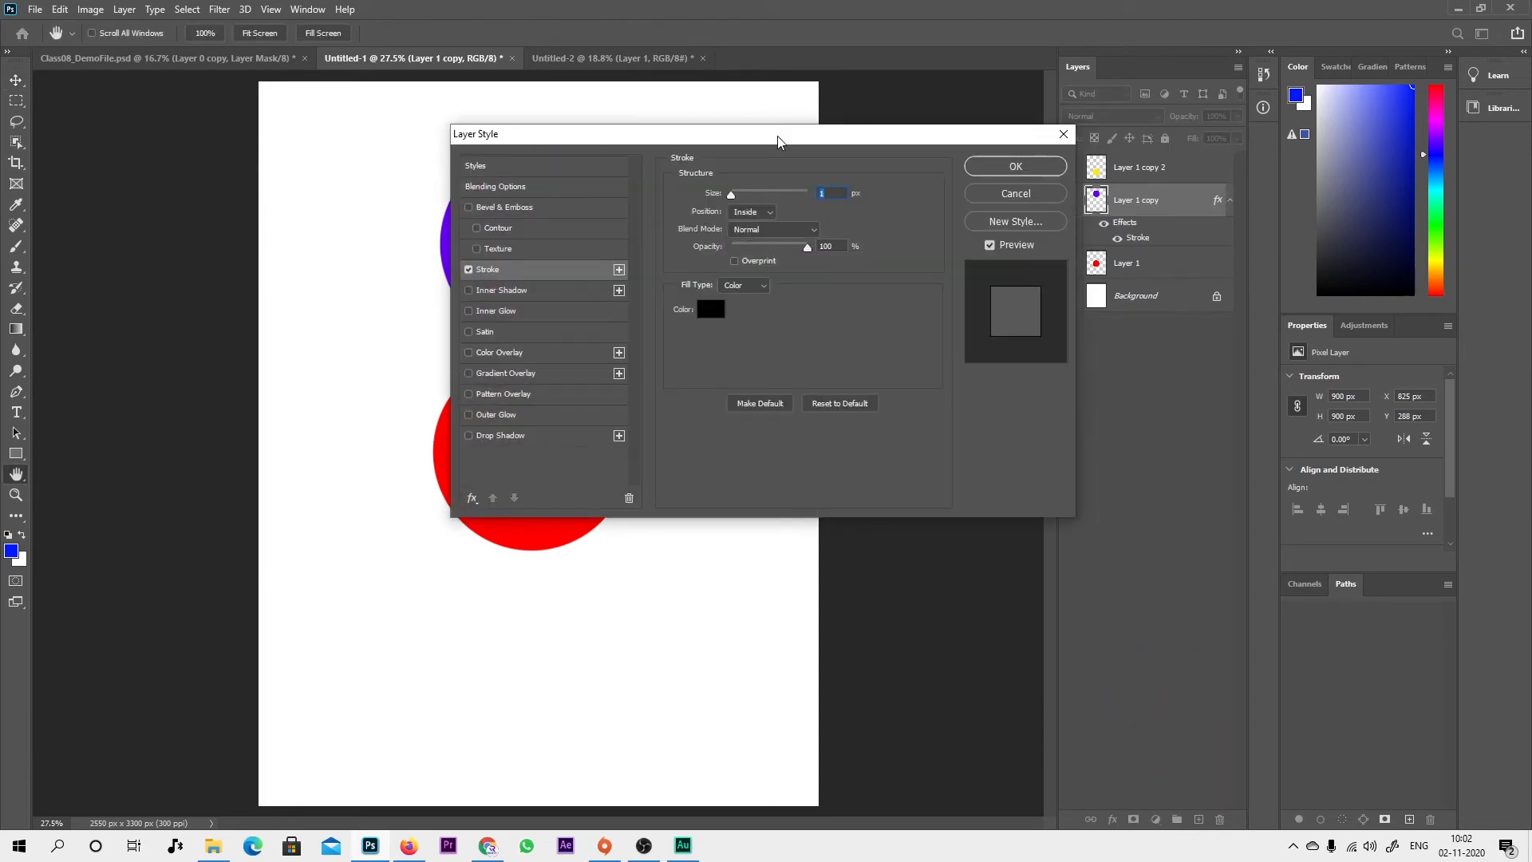
mouse_move(782, 132)
mouse_down()
mouse_move(1041, 271)
mouse_move(1123, 286)
mouse_up()
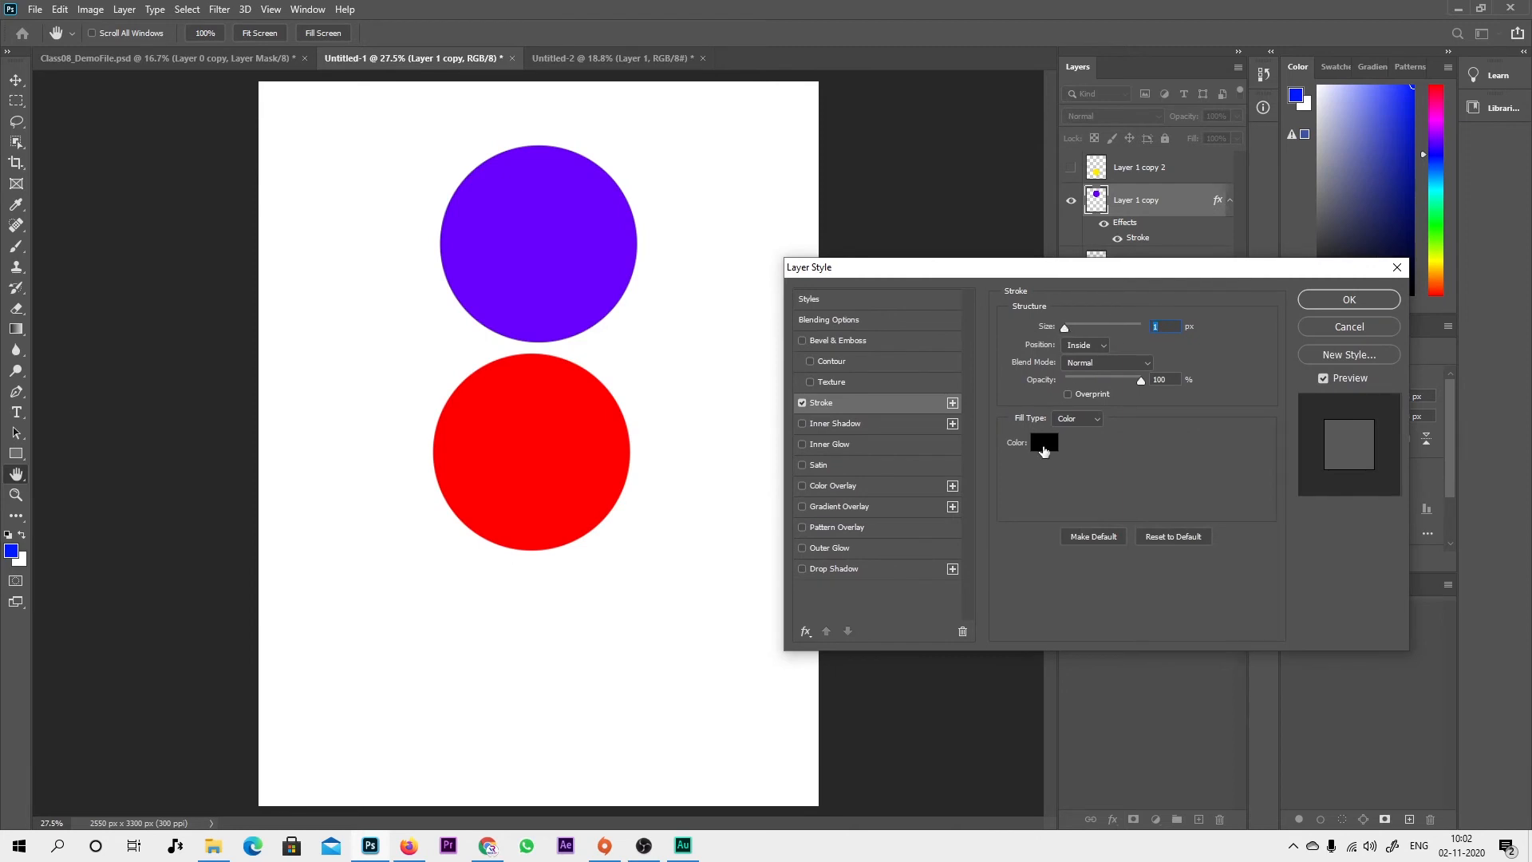
Step: Set the purple circle's black stroke to a size of 43 px and the Outside position
drag(1070, 328, 1081, 331)
click(1066, 344)
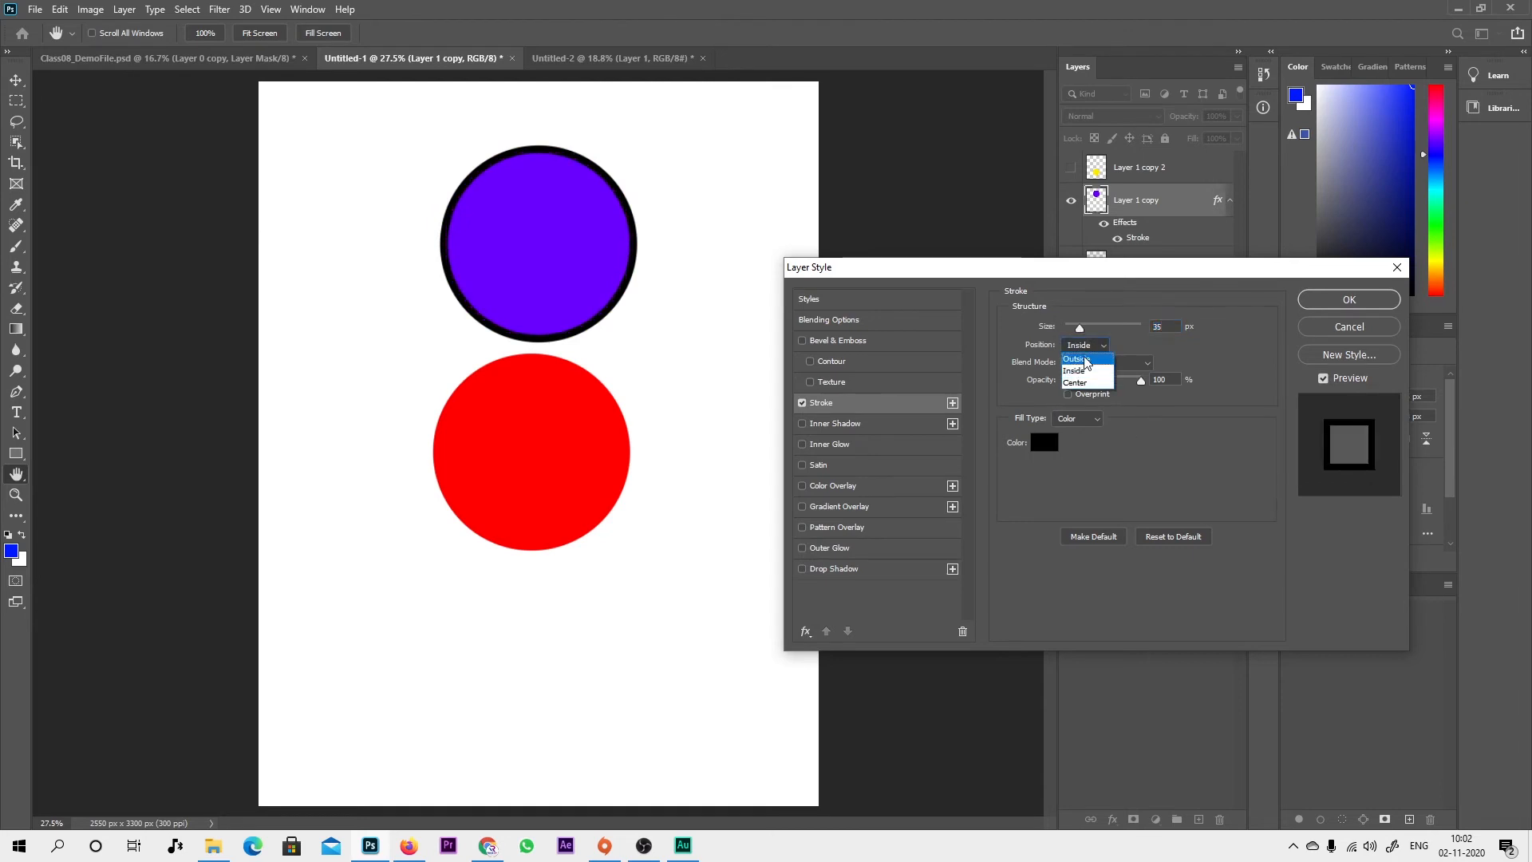
click(1079, 357)
drag(1079, 328, 1085, 327)
drag(1083, 327, 1082, 327)
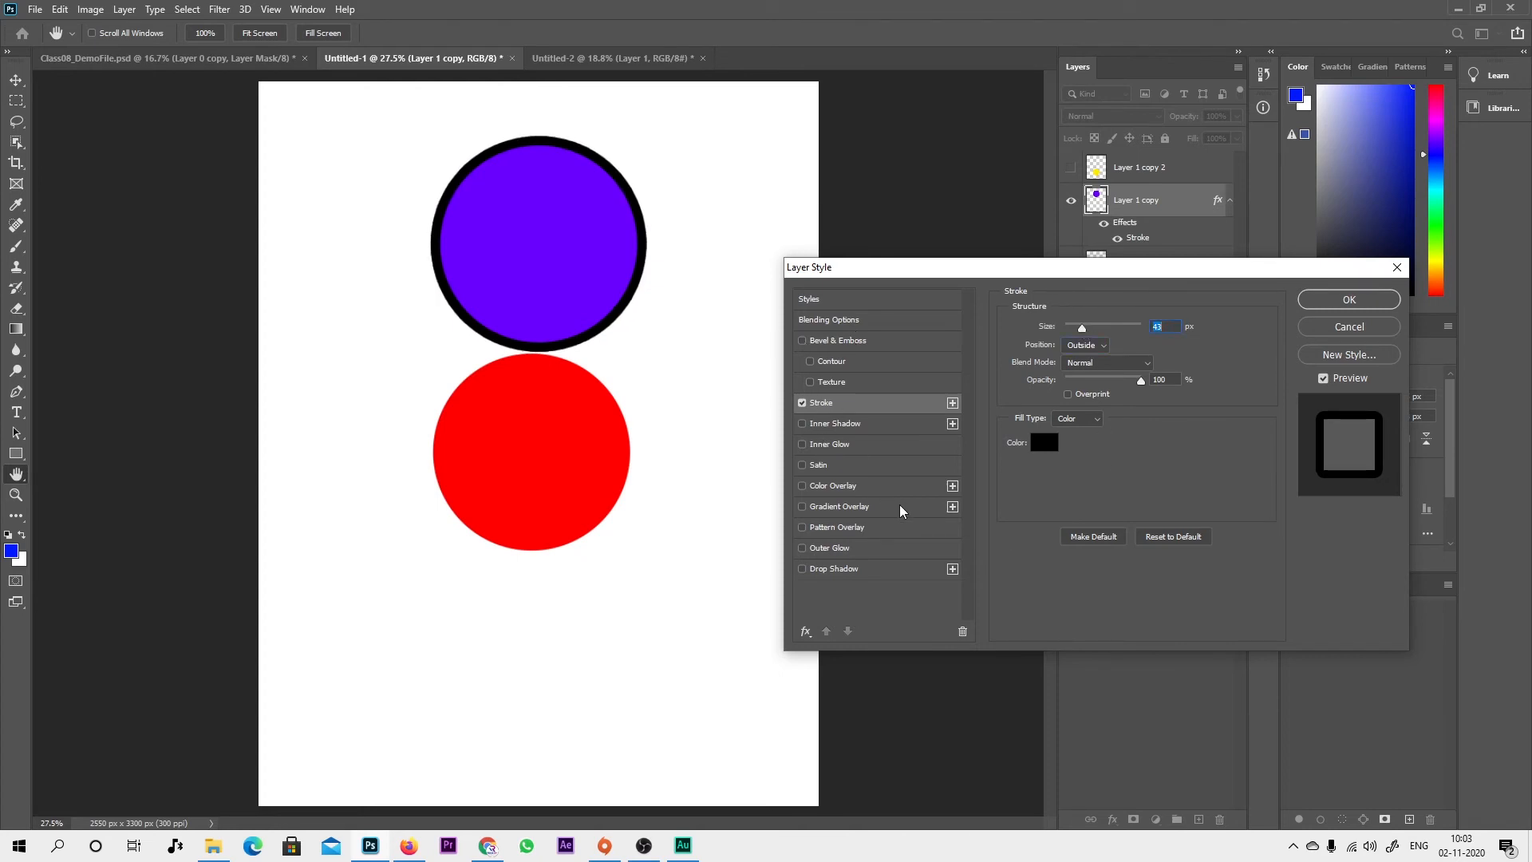
Step: Add a Drop Shadow to the purple circle with a 44° angle and 96 px distance, and apply the layer style
click(830, 569)
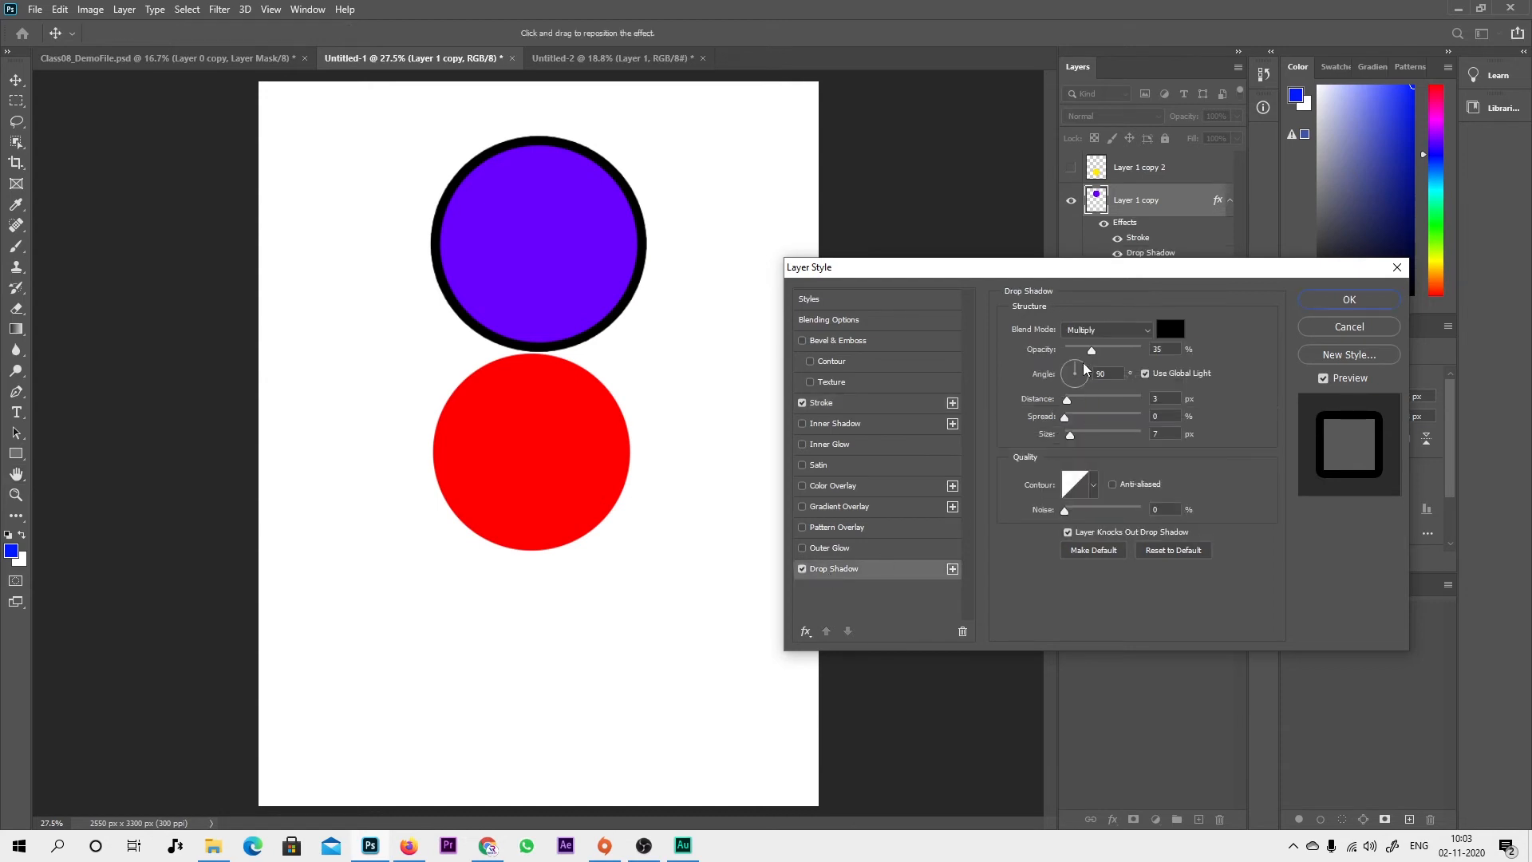
drag(614, 373, 537, 332)
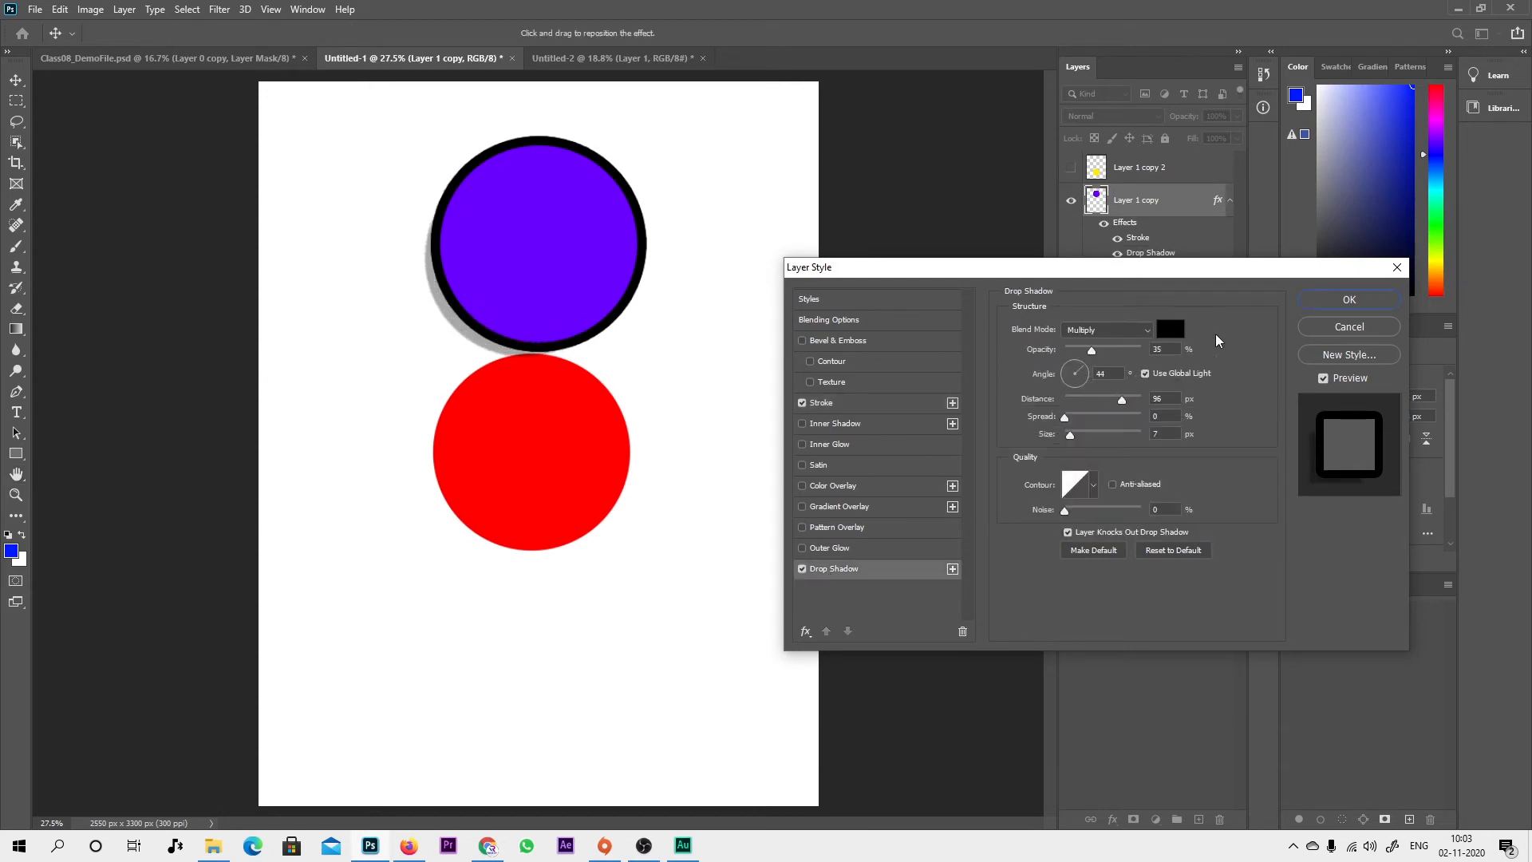
click(1348, 301)
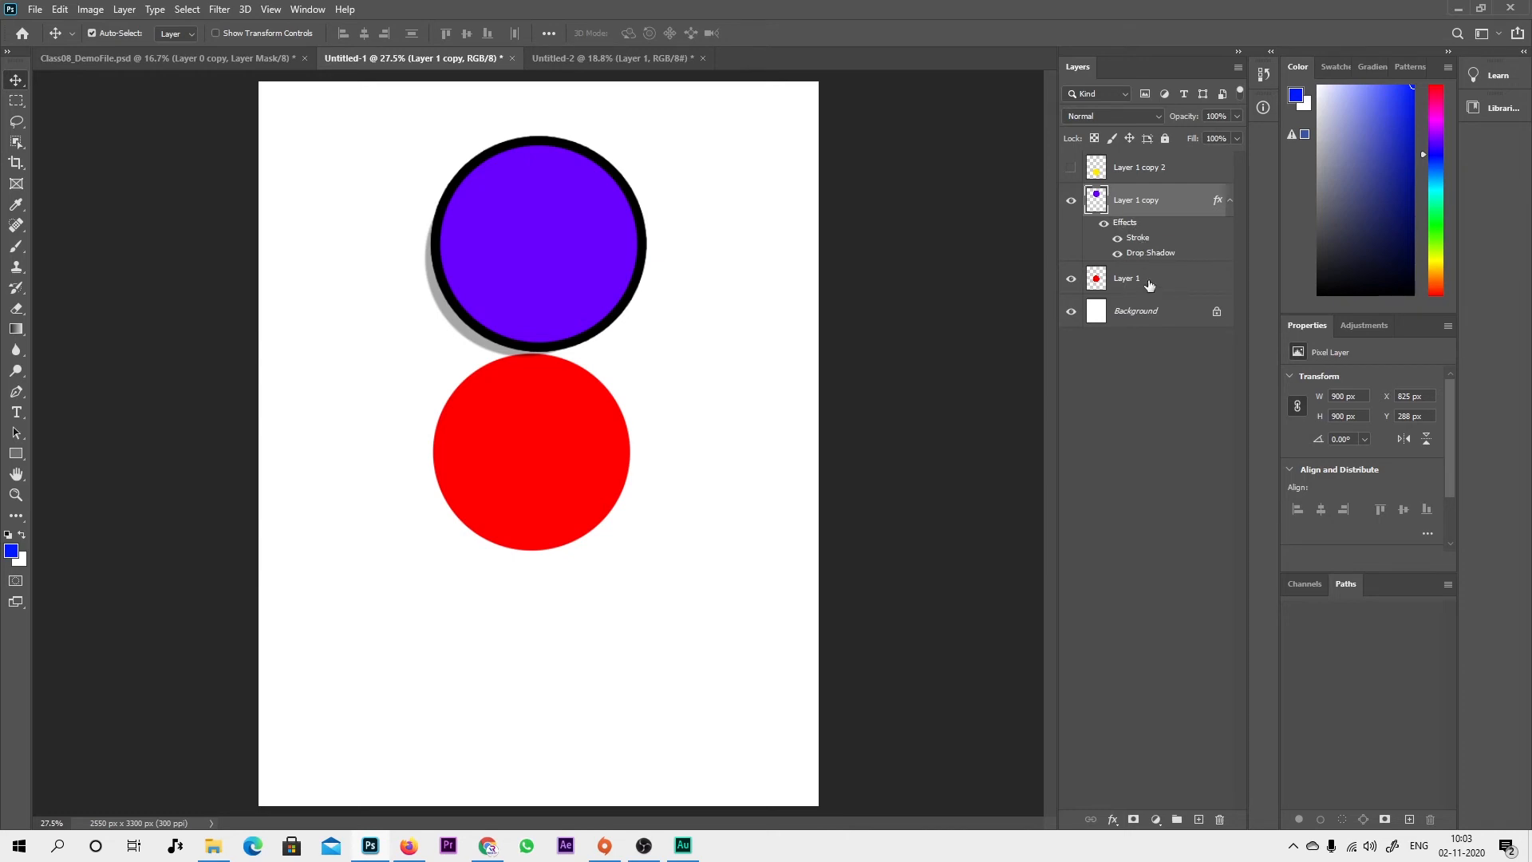
Step: Copy the layer style from Layer 1 copy and paste it onto the red circle's layer, Layer 1
right_click(1183, 198)
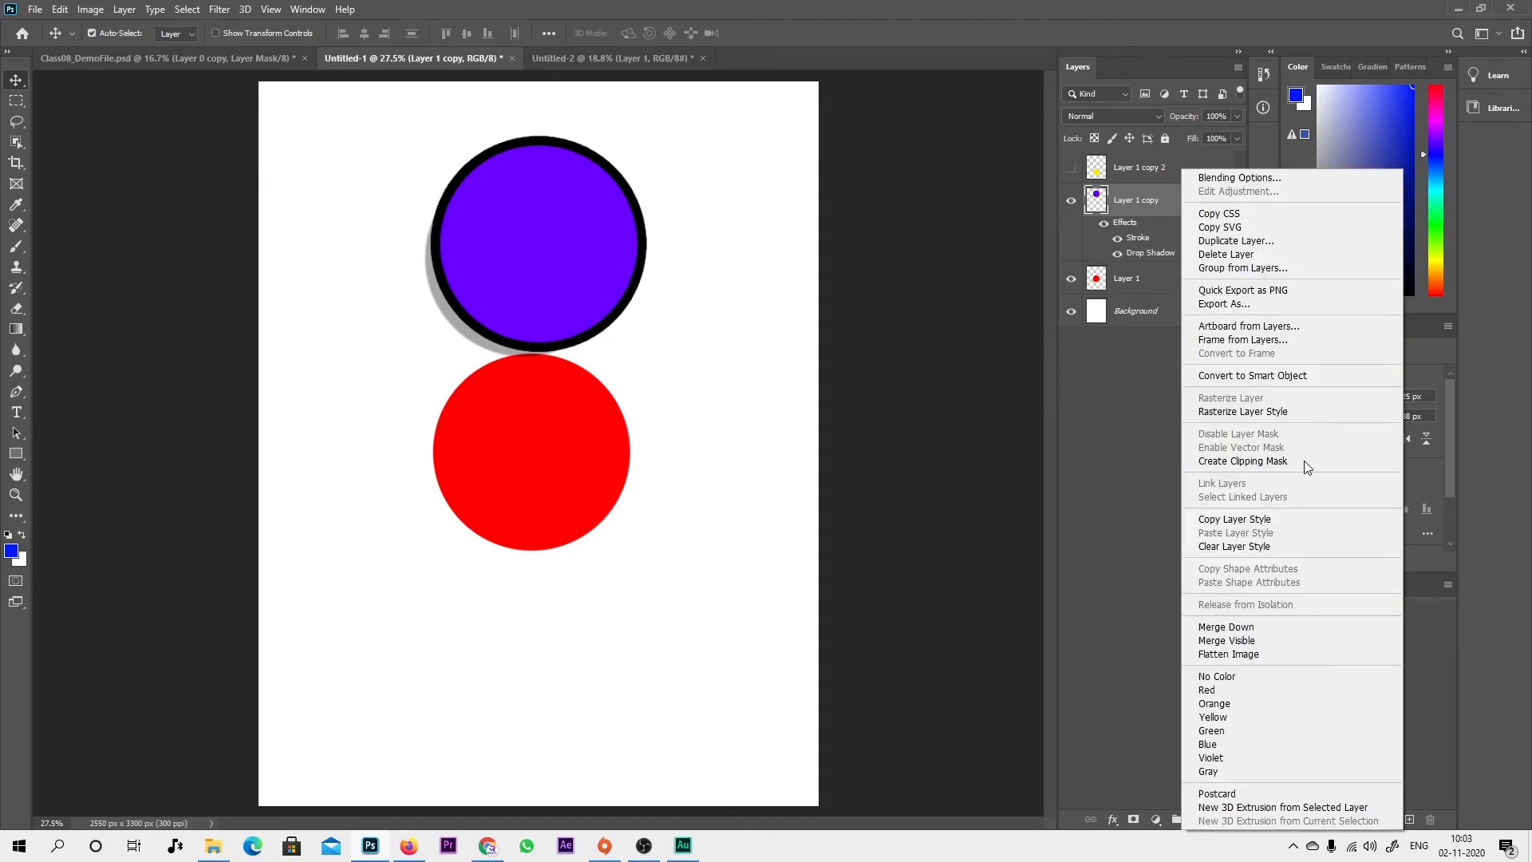
click(1259, 524)
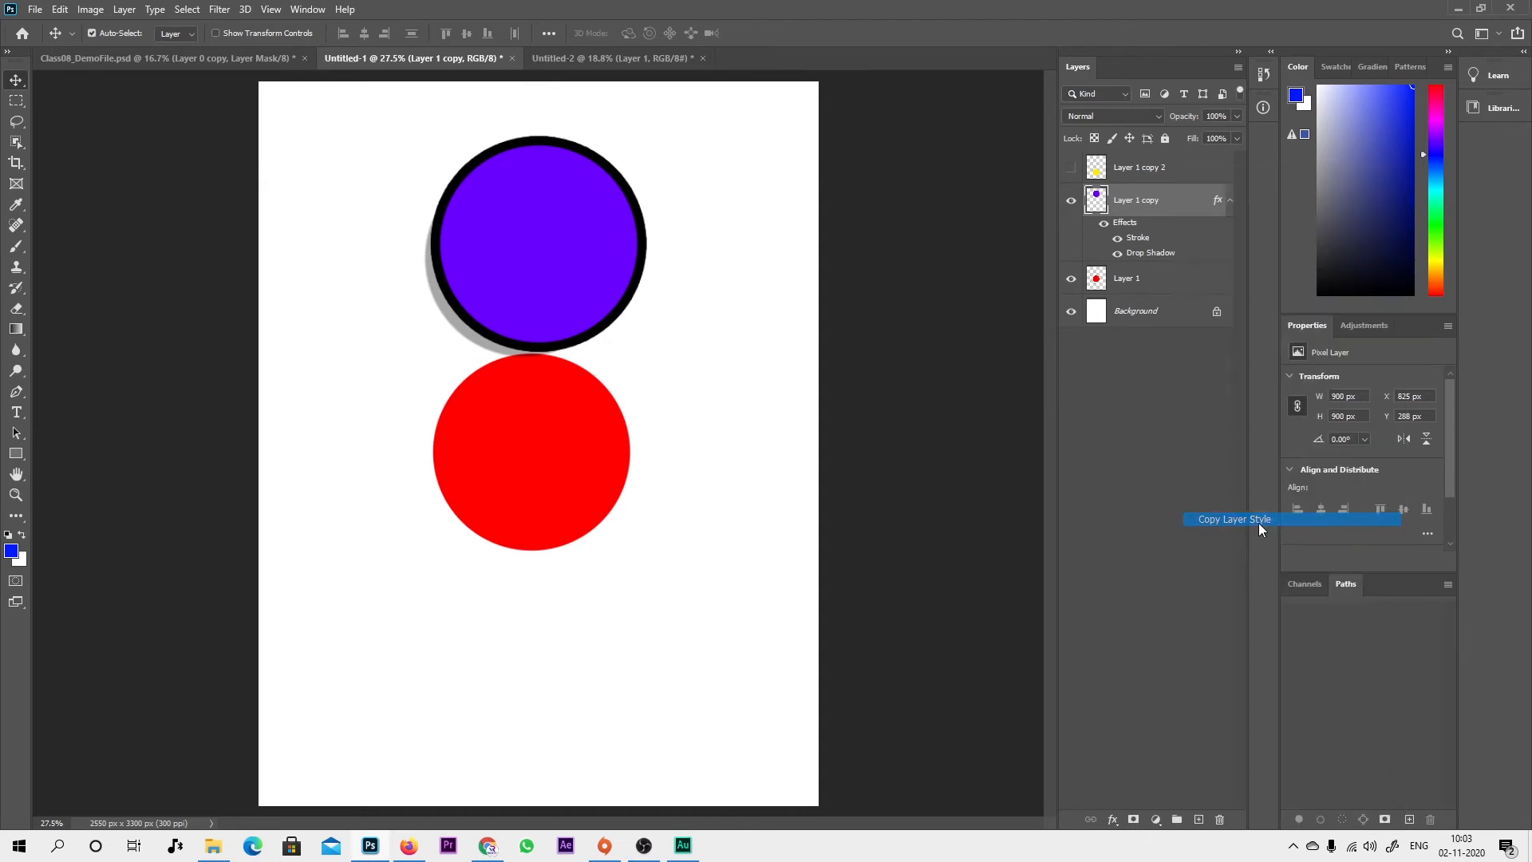
click(1184, 287)
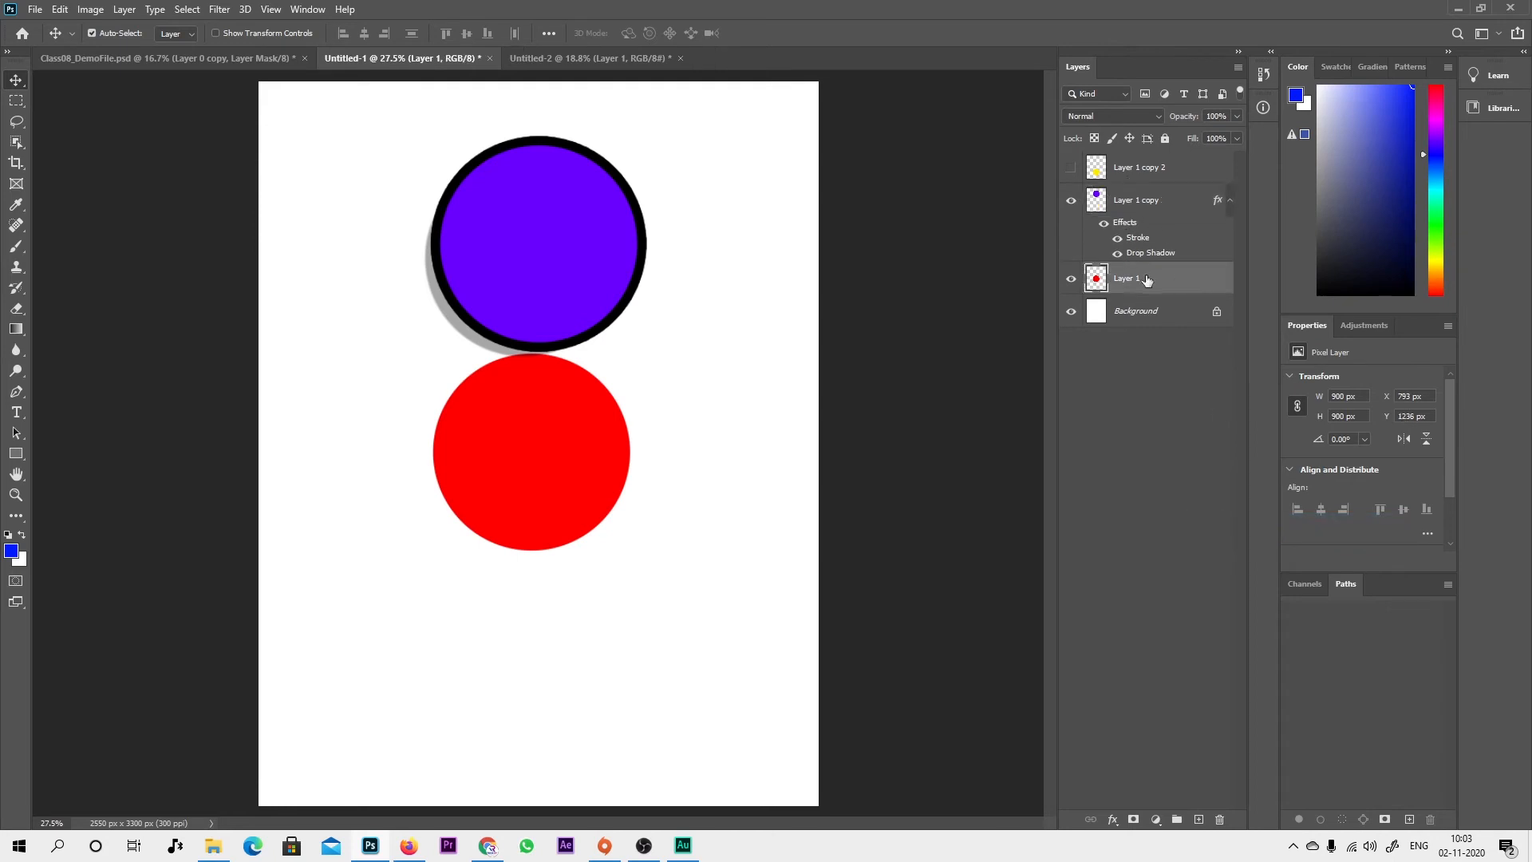
right_click(1180, 281)
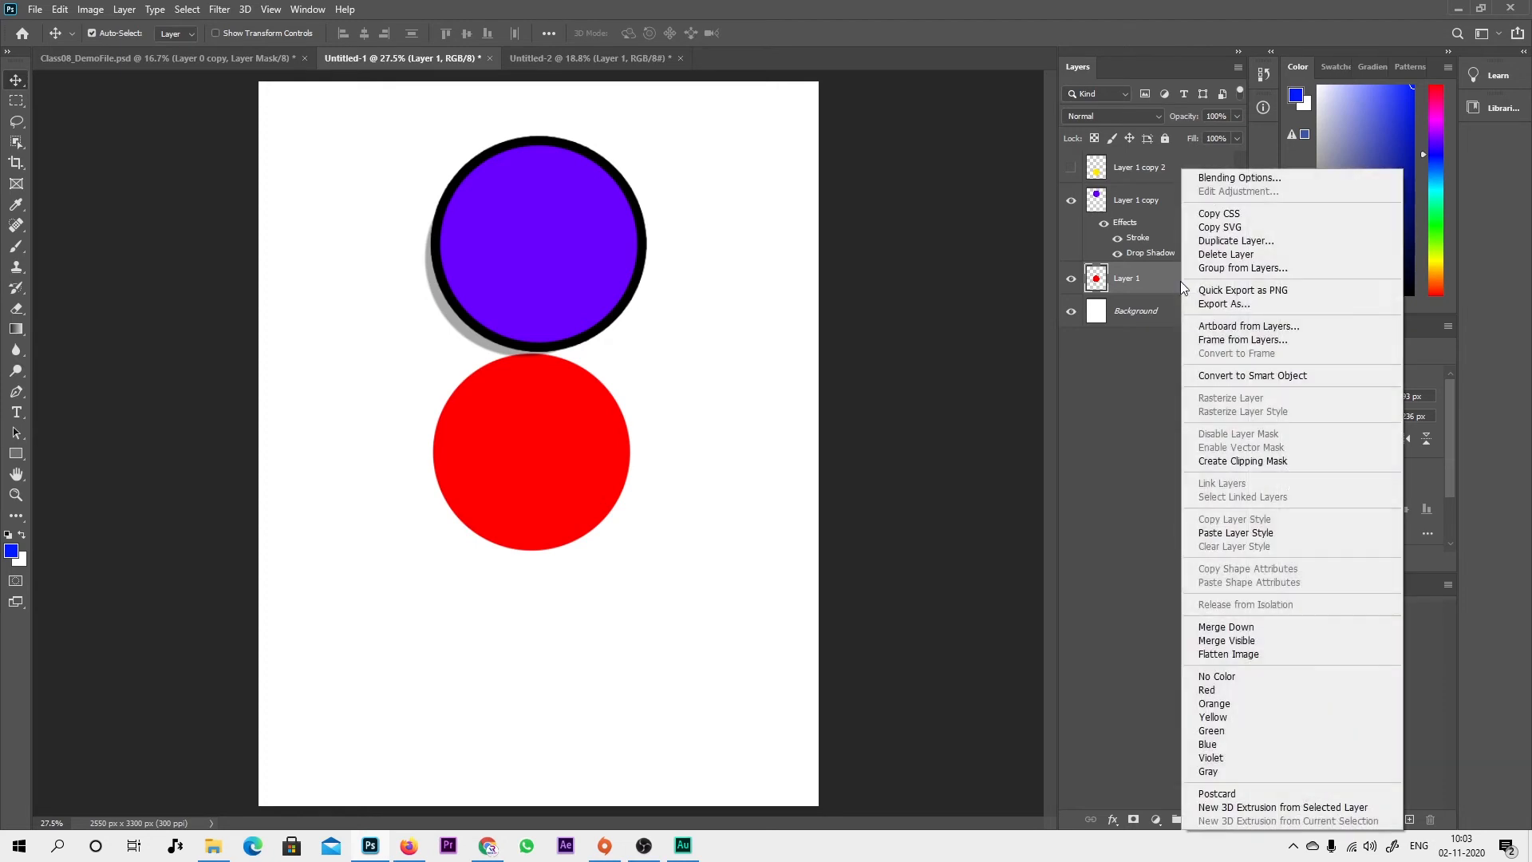
click(1250, 534)
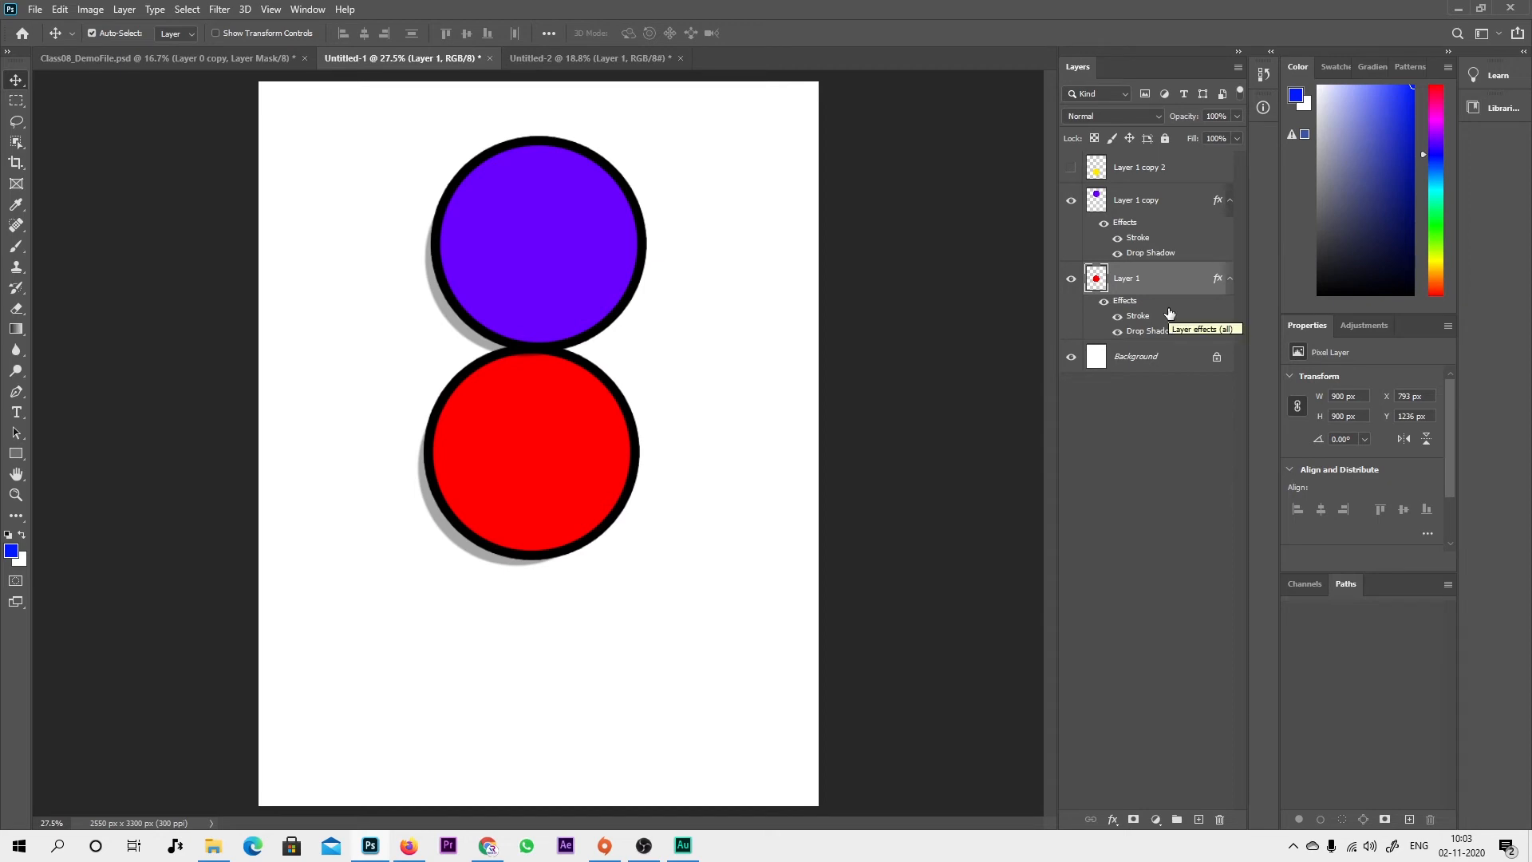
Step: Lower the layer opacity of the purple circle, Layer 1 copy, to 40%
click(1137, 205)
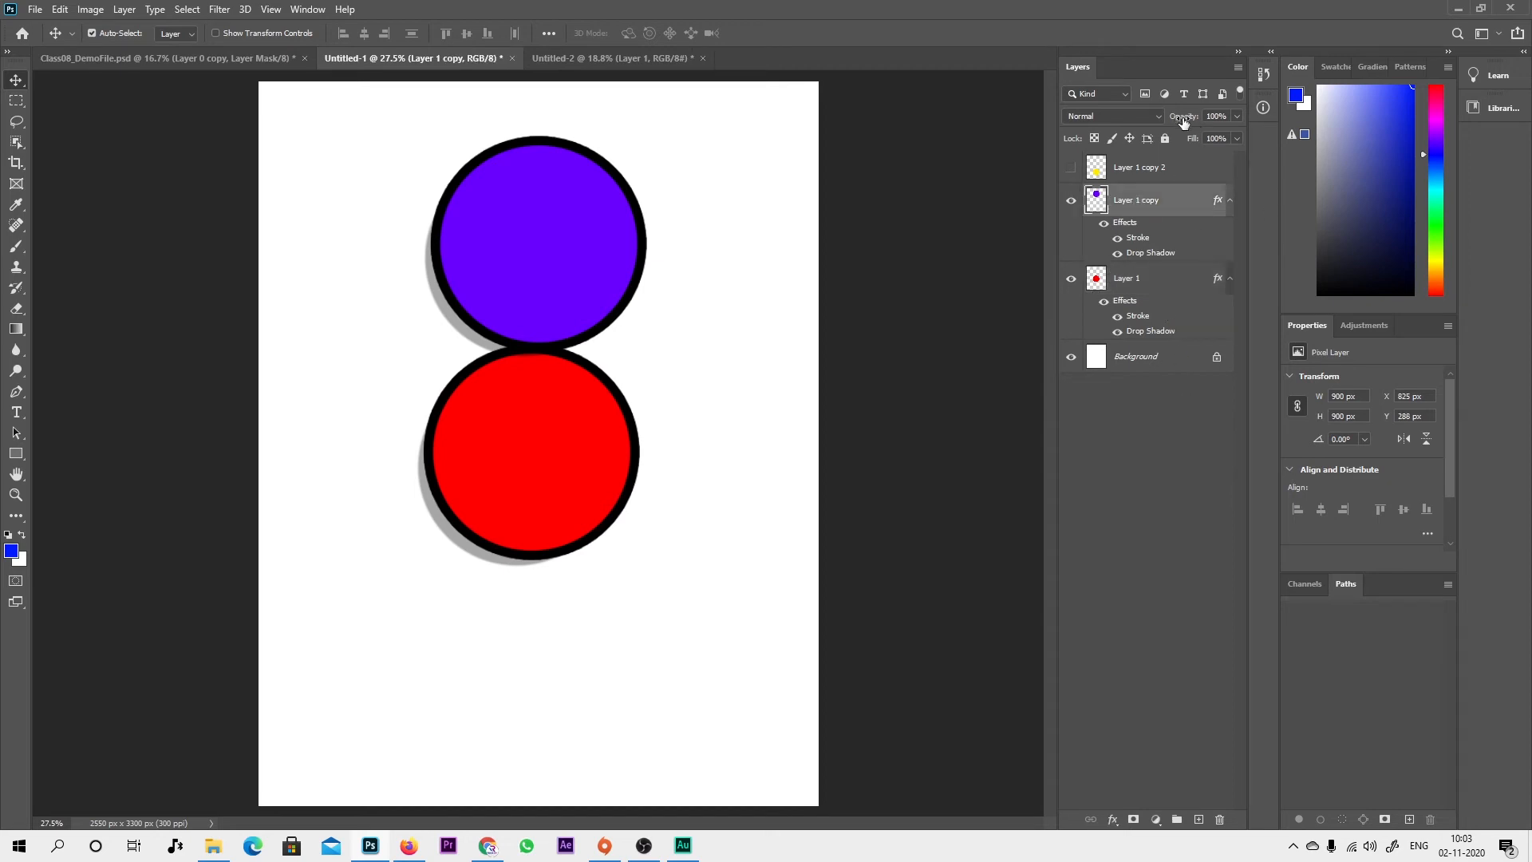
drag(1184, 121, 1331, 158)
drag(1189, 118, 1388, 133)
drag(1185, 124, 1136, 119)
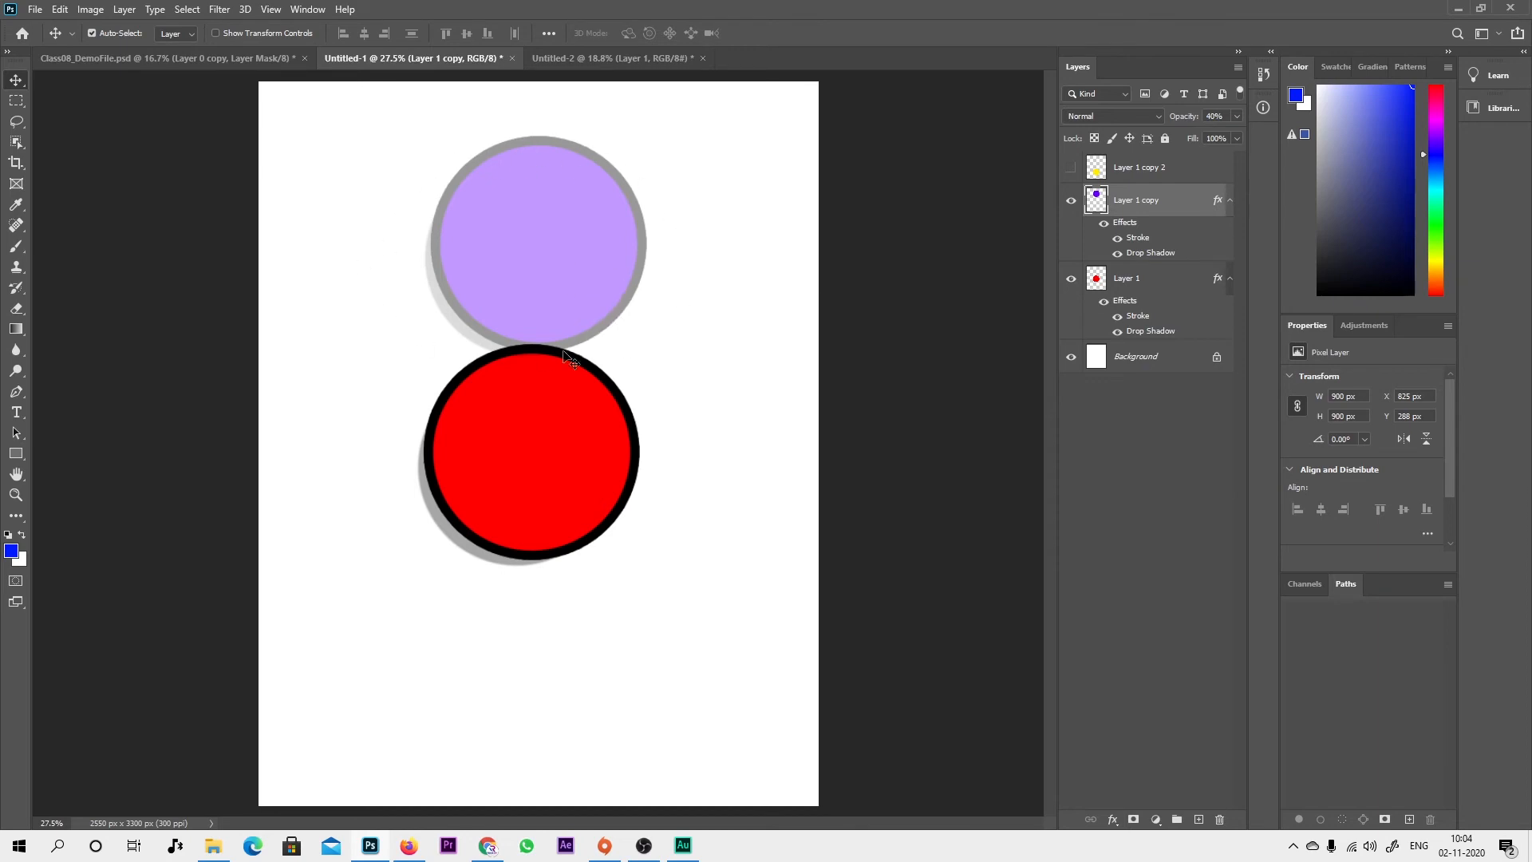
Step: Reduce the red circle's fill to 0% and return it to 100%
click(1142, 289)
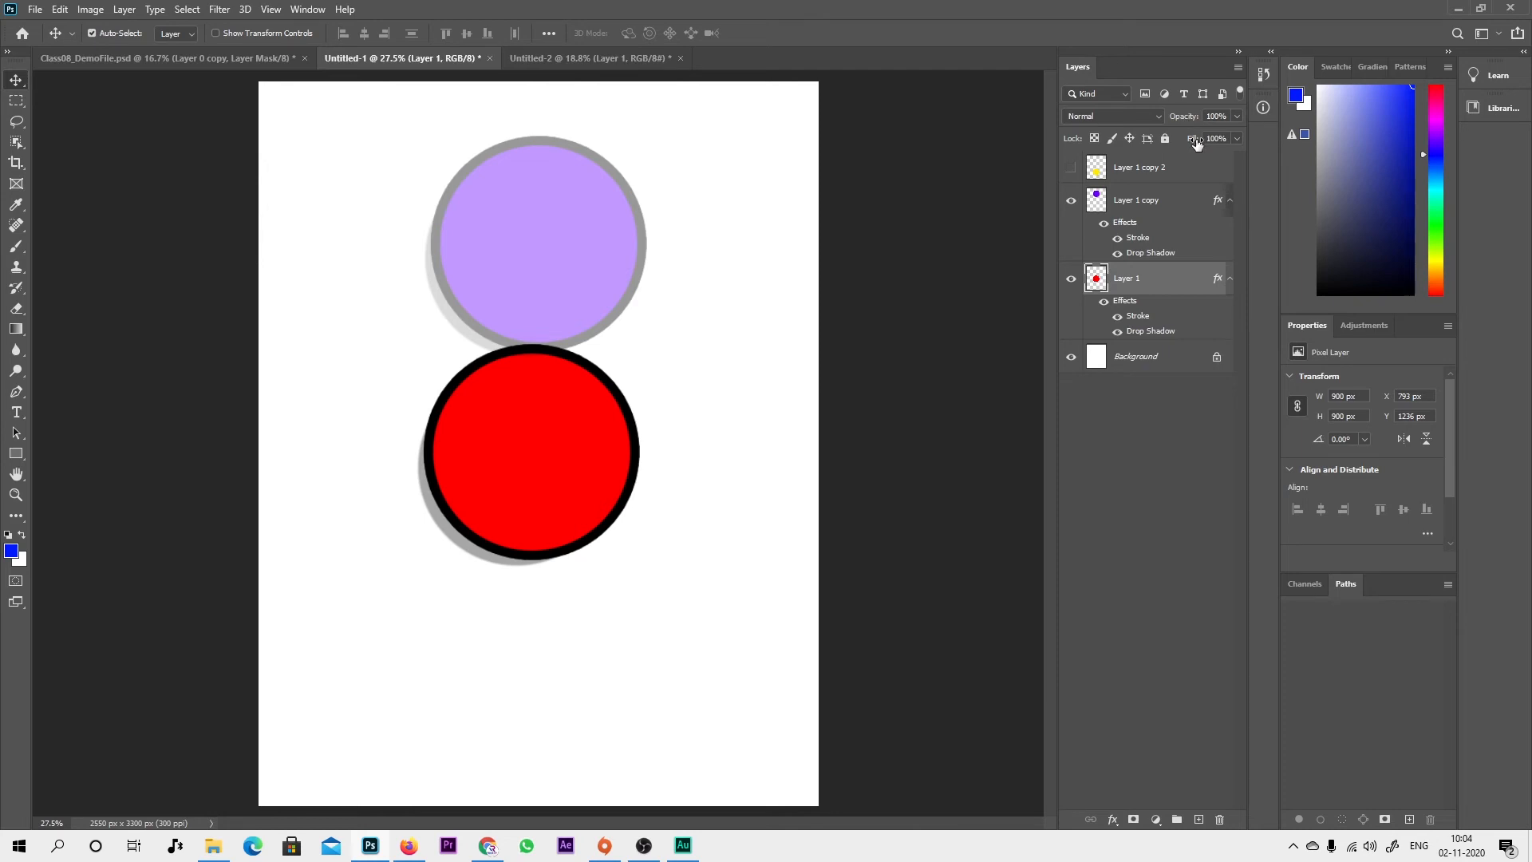
drag(1196, 143, 928, 160)
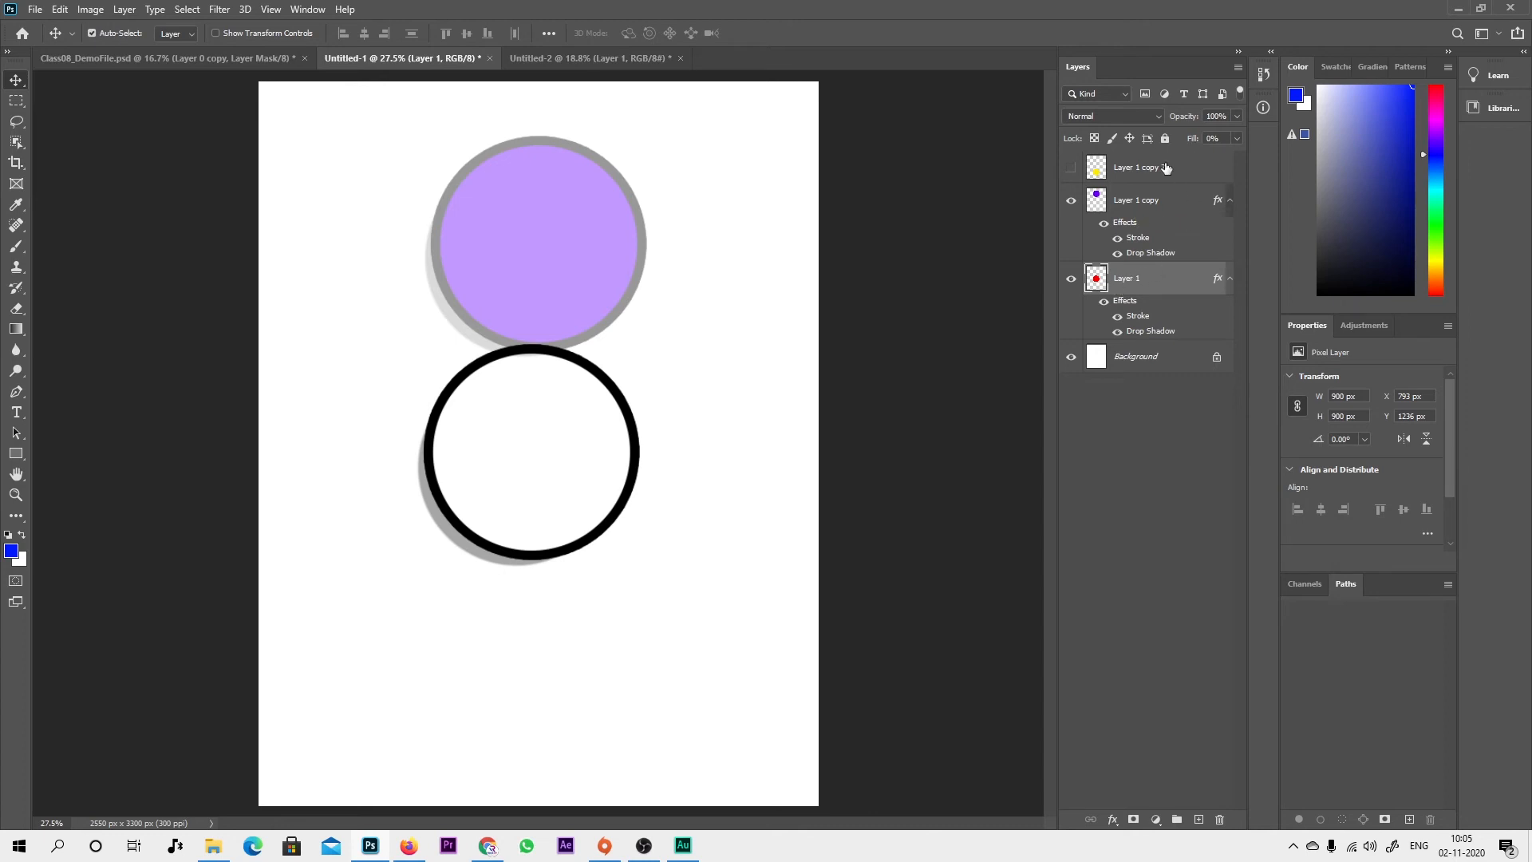
drag(1191, 146, 1361, 152)
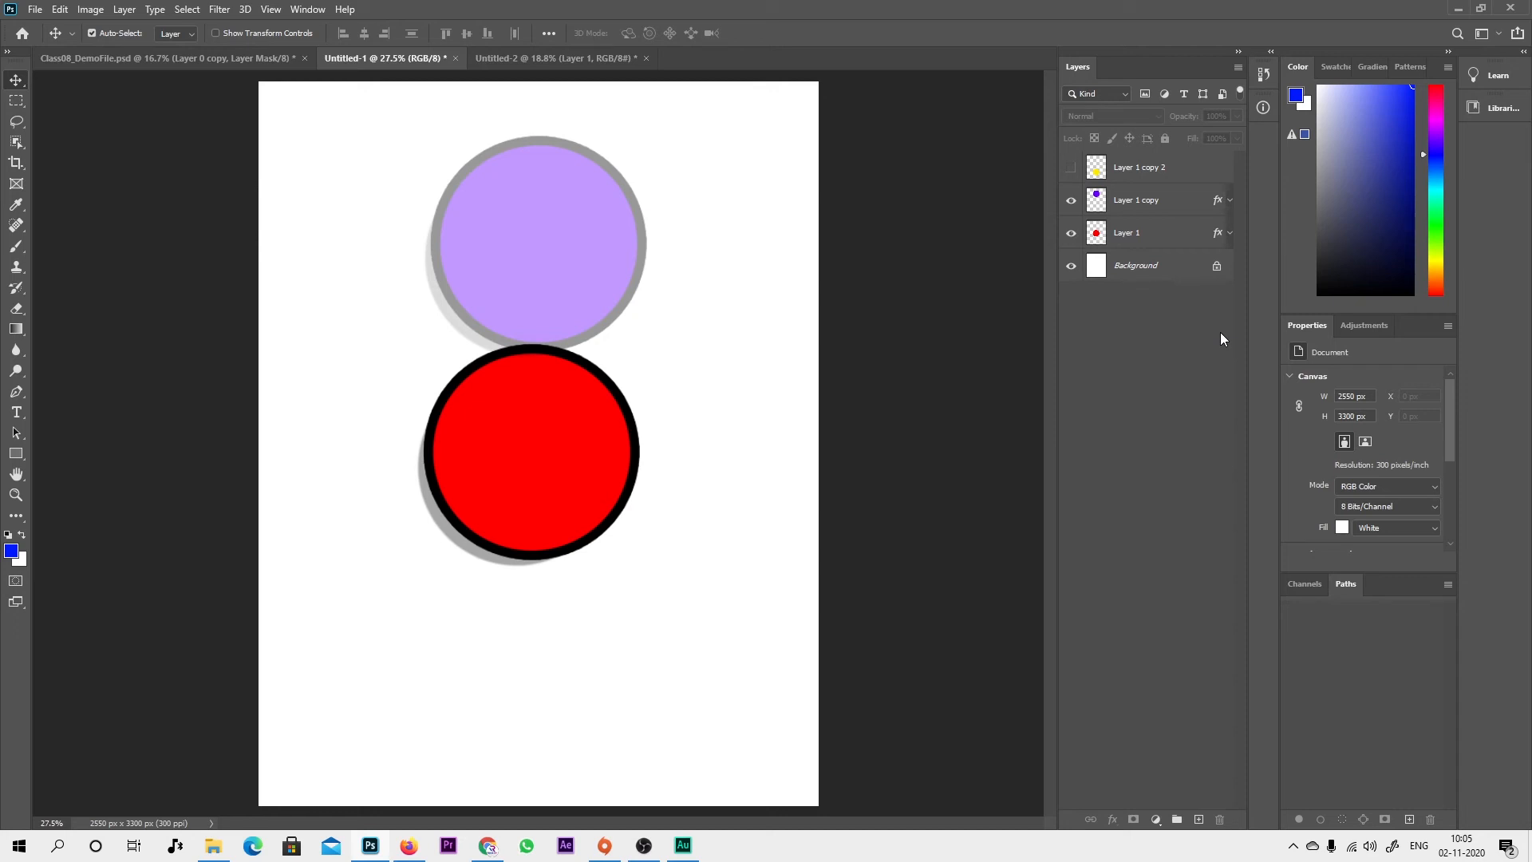
click(1151, 238)
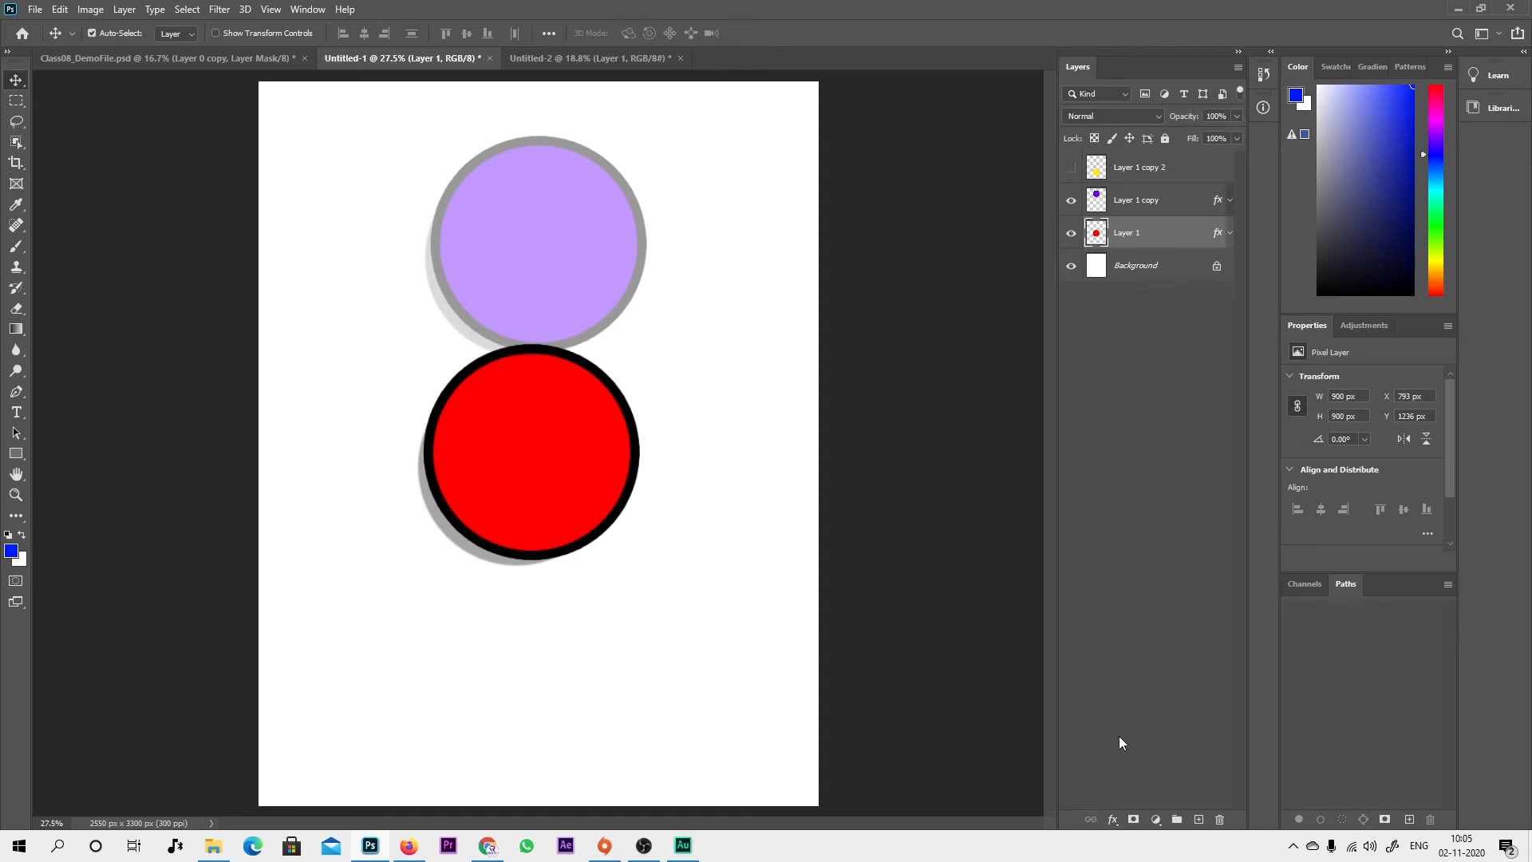
click(1085, 823)
shift+click(1133, 213)
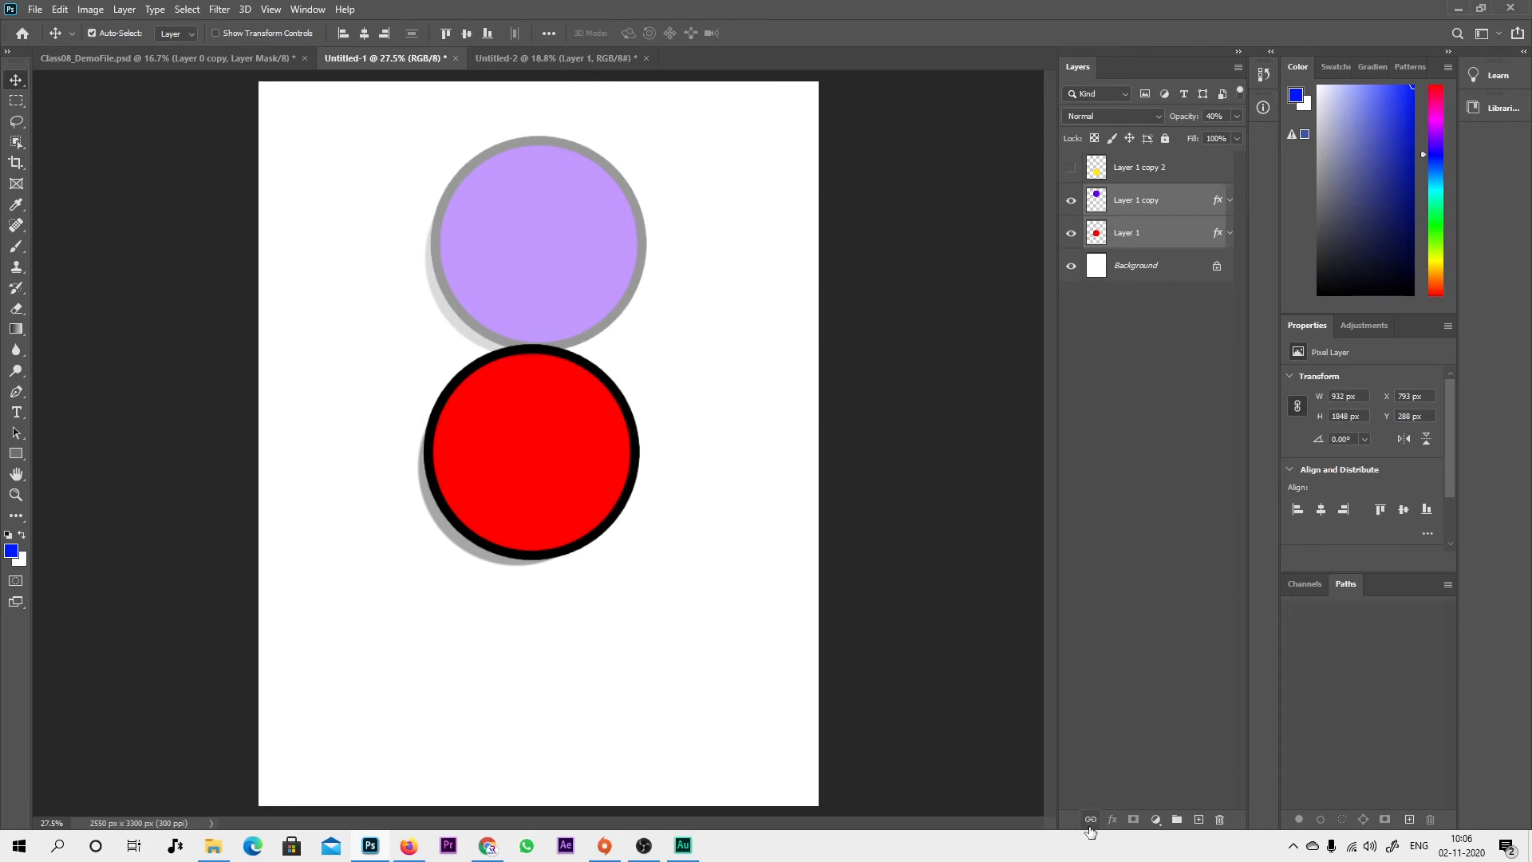
click(1167, 501)
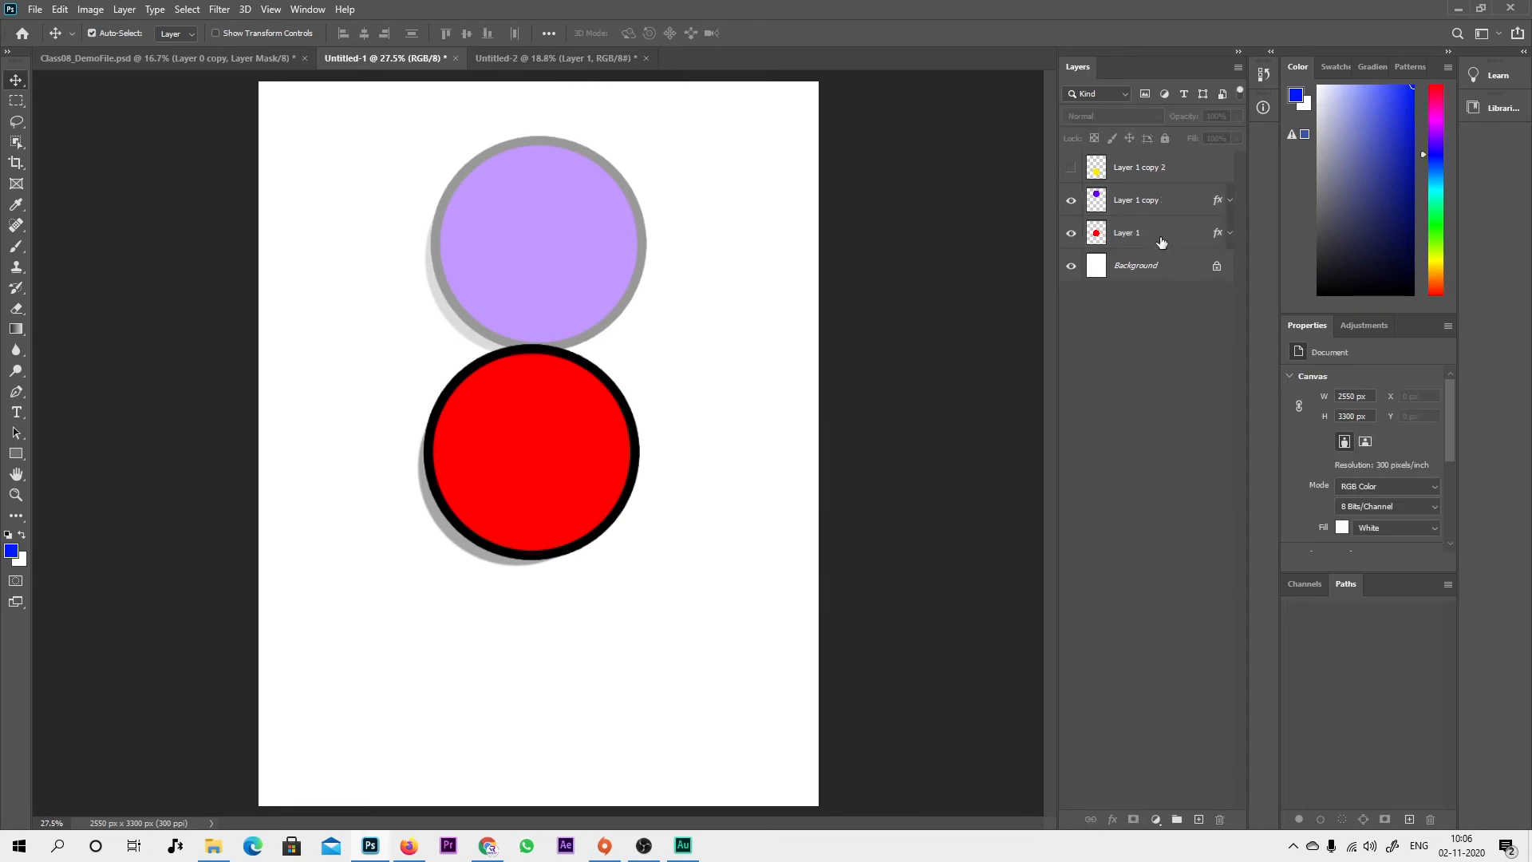
Step: Move the red circle to the page's lower-right area and the purple circle separately, and undo both moves
click(1161, 242)
drag(584, 482, 747, 709)
click(1157, 209)
drag(587, 296, 718, 552)
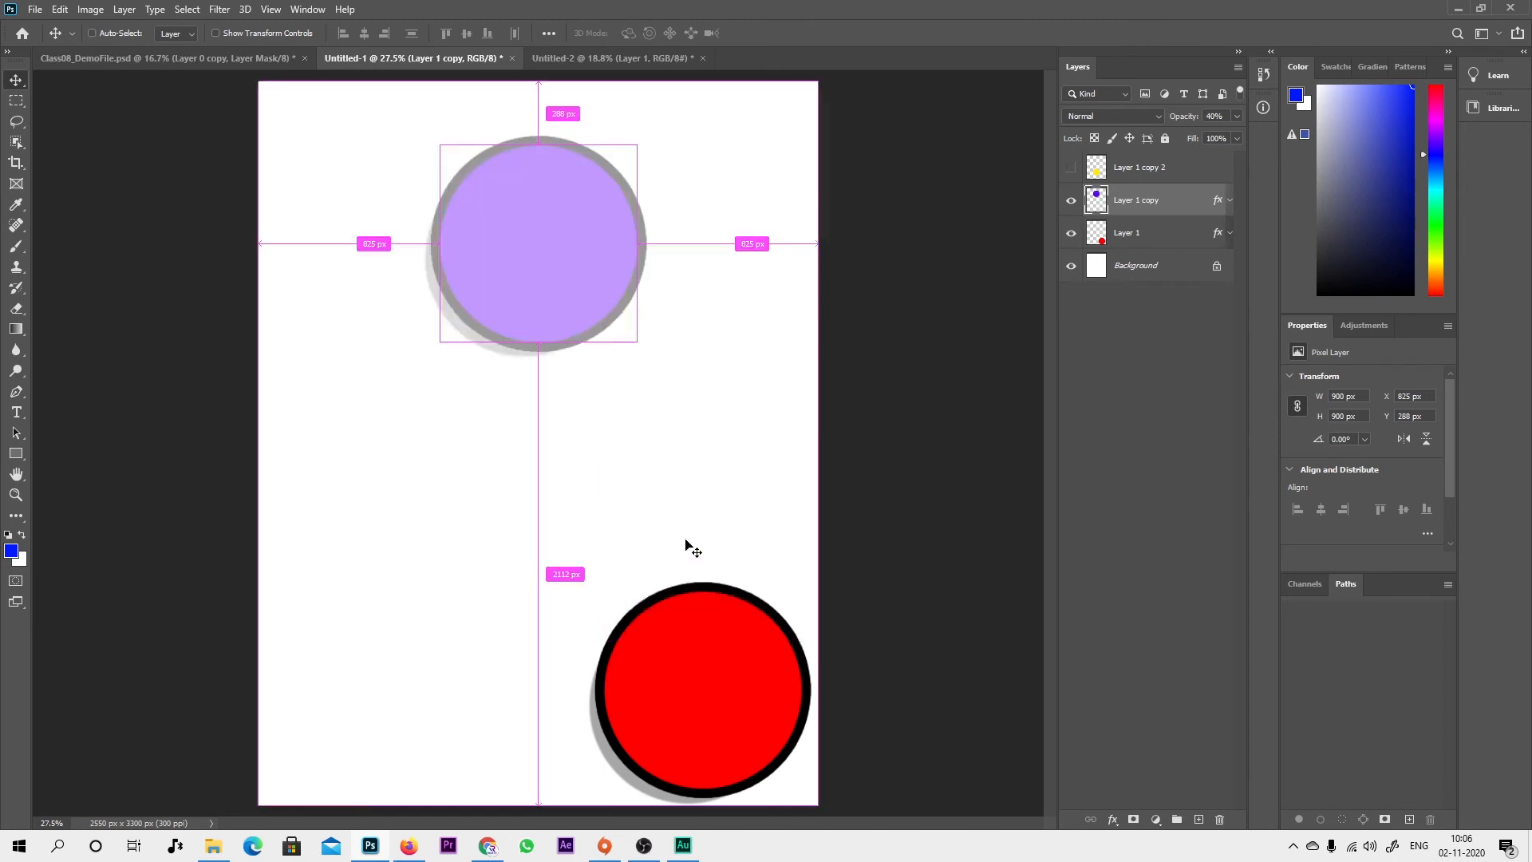
key(ctrl+z)
key(ctrl+z)
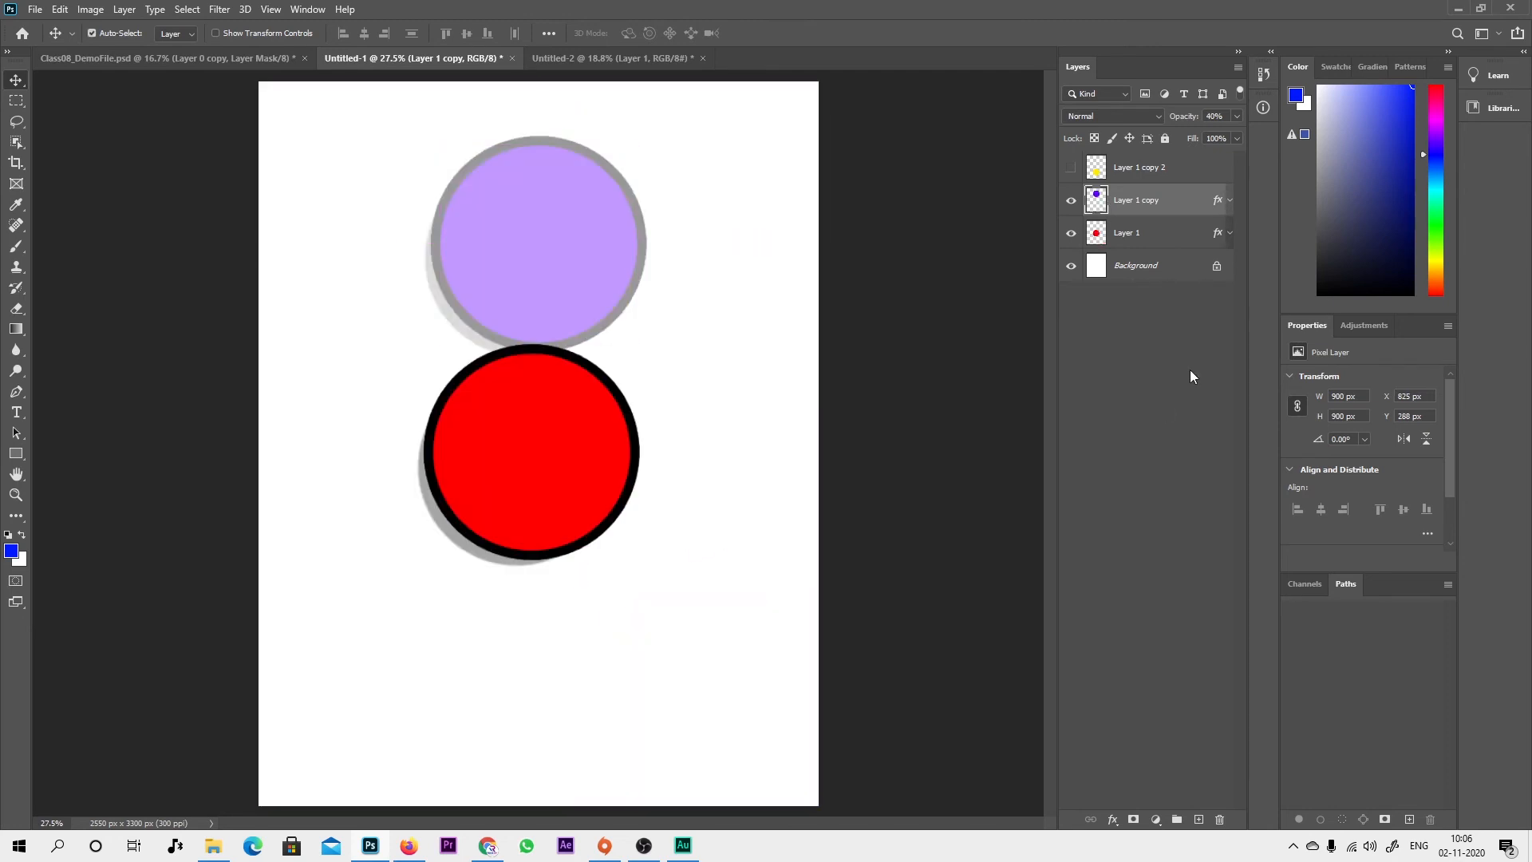
Step: Link Layer 1 and Layer 1 copy together
click(1128, 233)
shift+click(1133, 205)
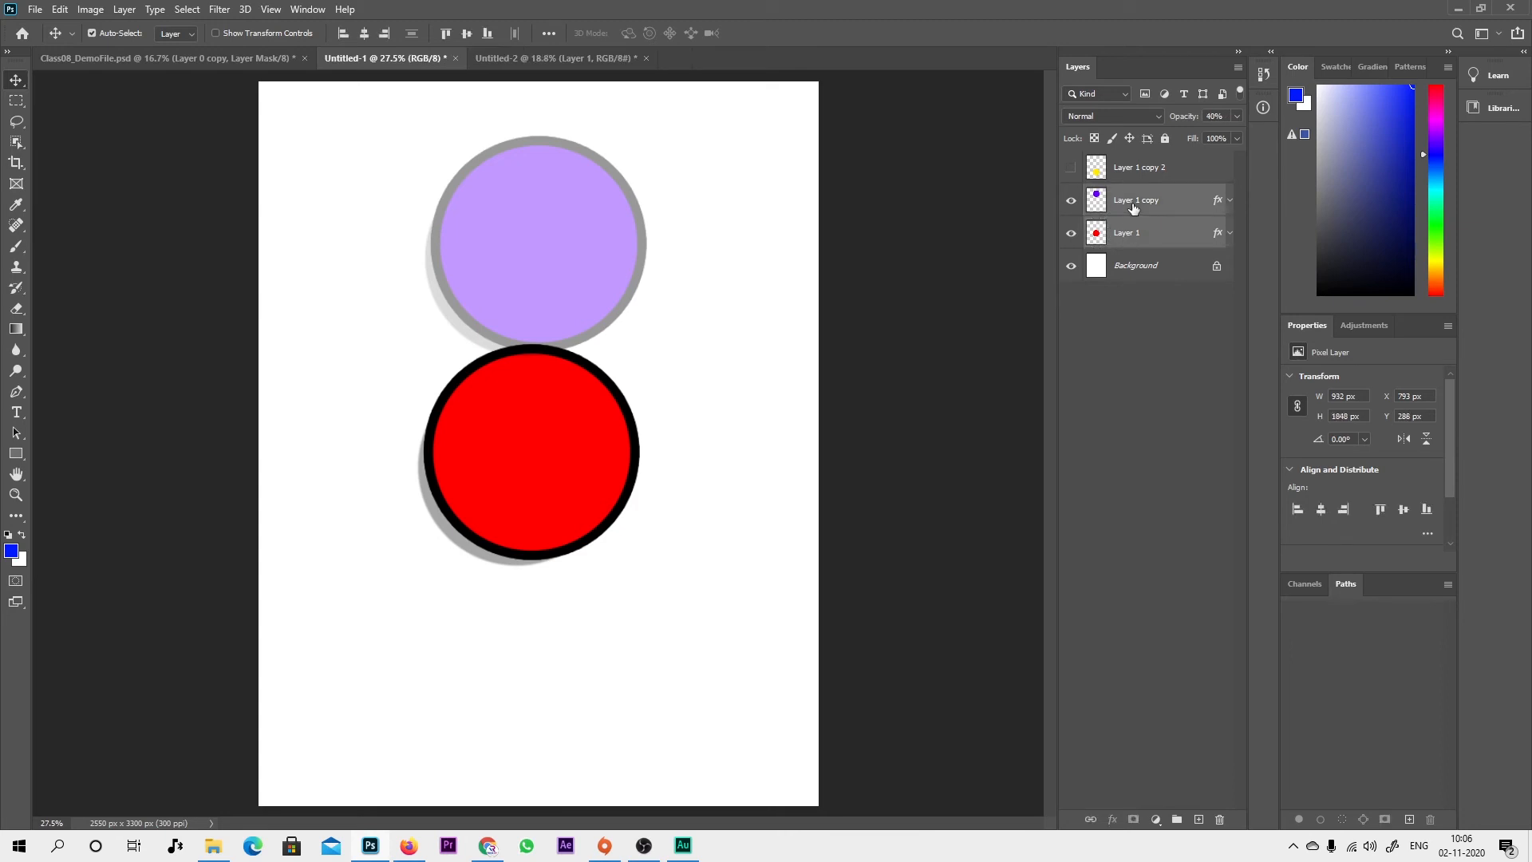
click(1090, 822)
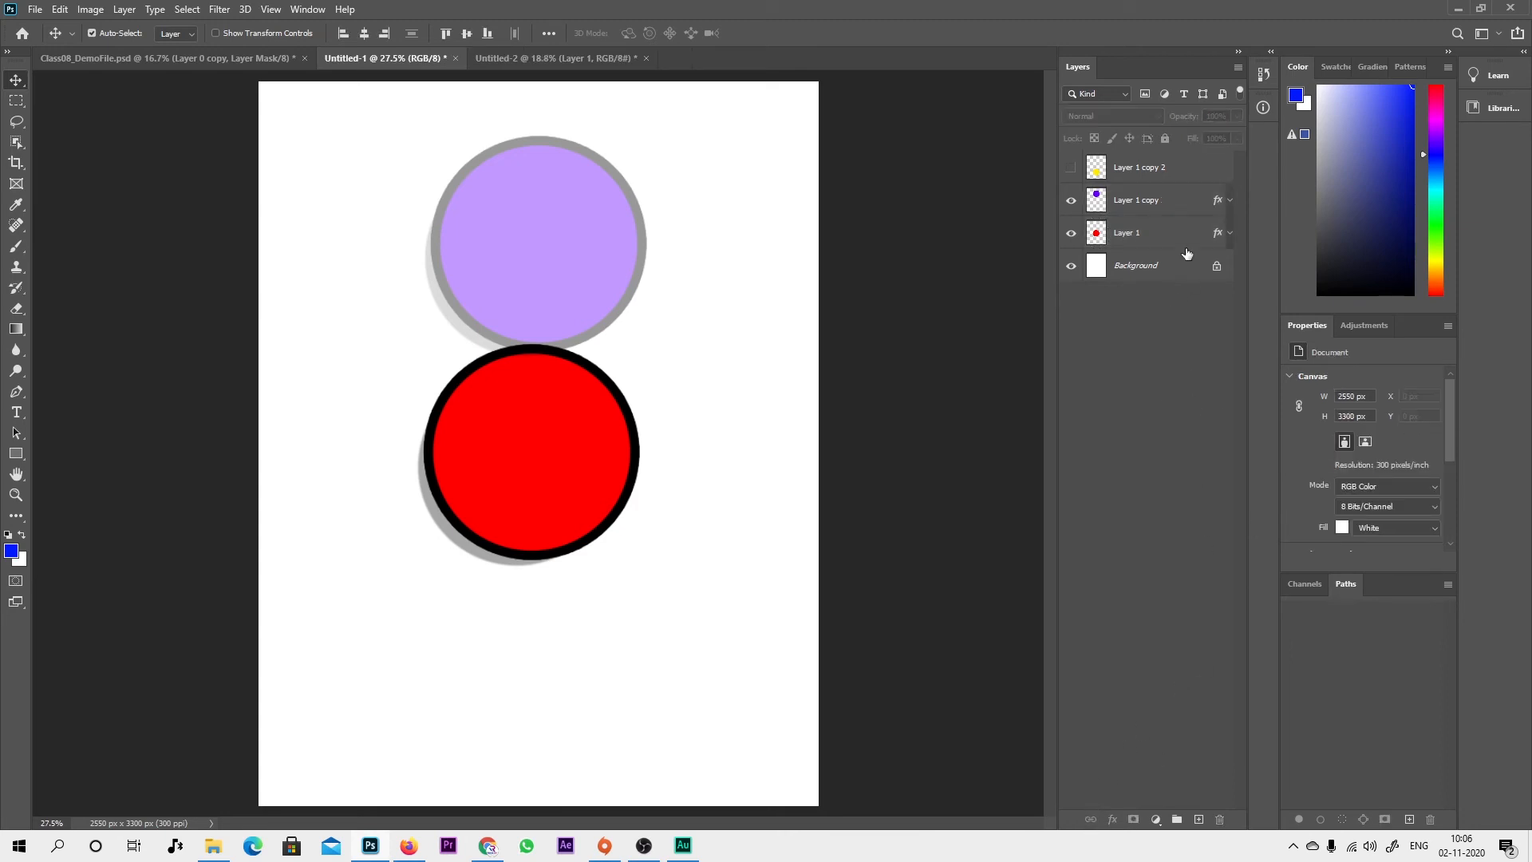
Step: Move the linked circles around the page using either layer, finishing near the page's upper-left corner at about X 108, Y 89 px
click(1173, 205)
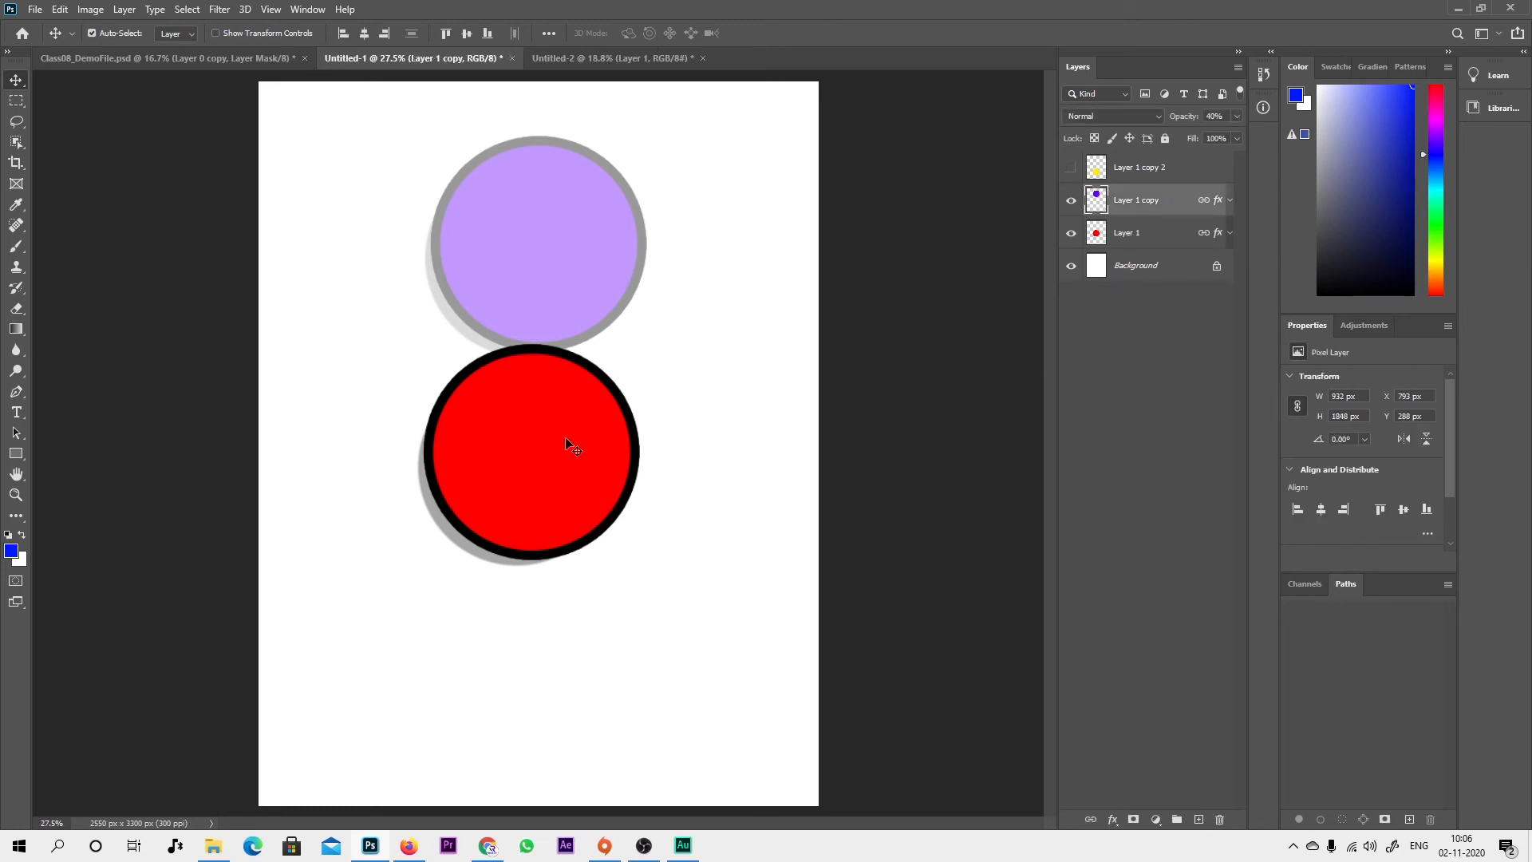
drag(542, 295, 683, 525)
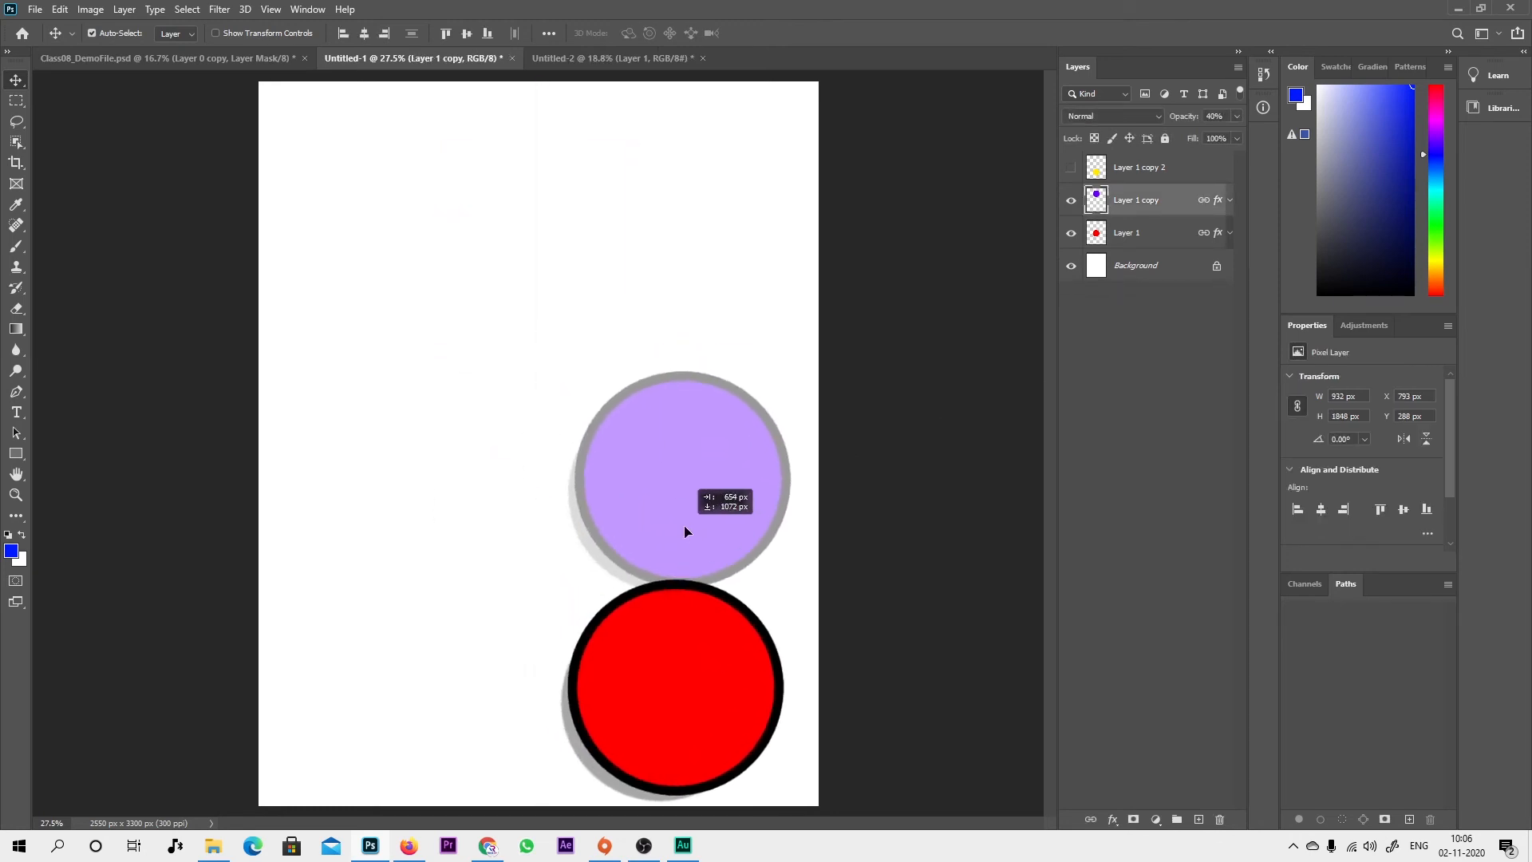
click(1149, 239)
drag(736, 672, 441, 383)
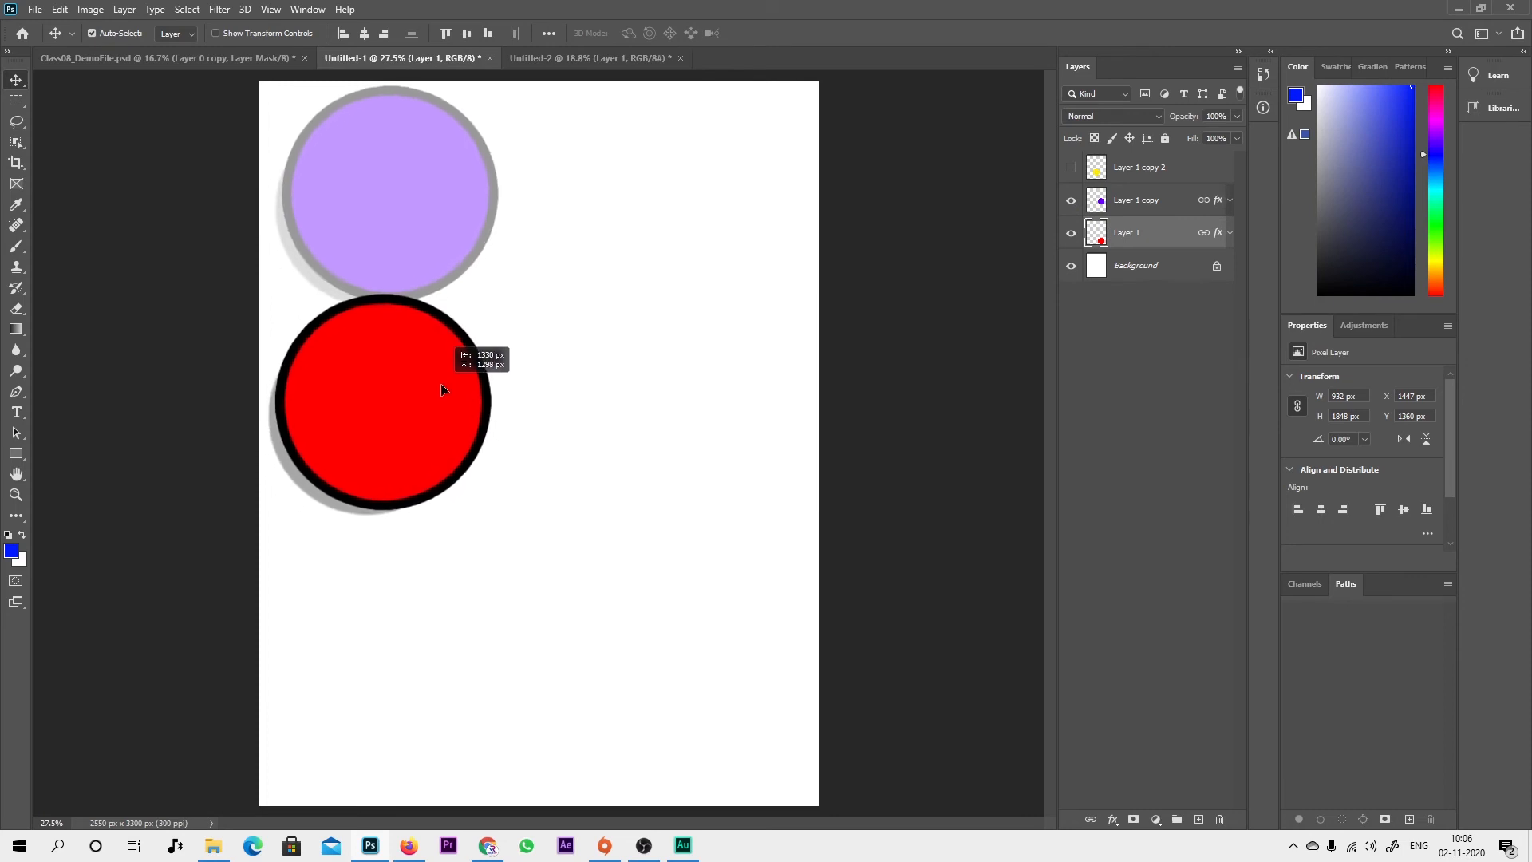
mouse_move(416, 437)
mouse_down()
mouse_move(619, 578)
mouse_move(755, 775)
mouse_move(413, 432)
mouse_up()
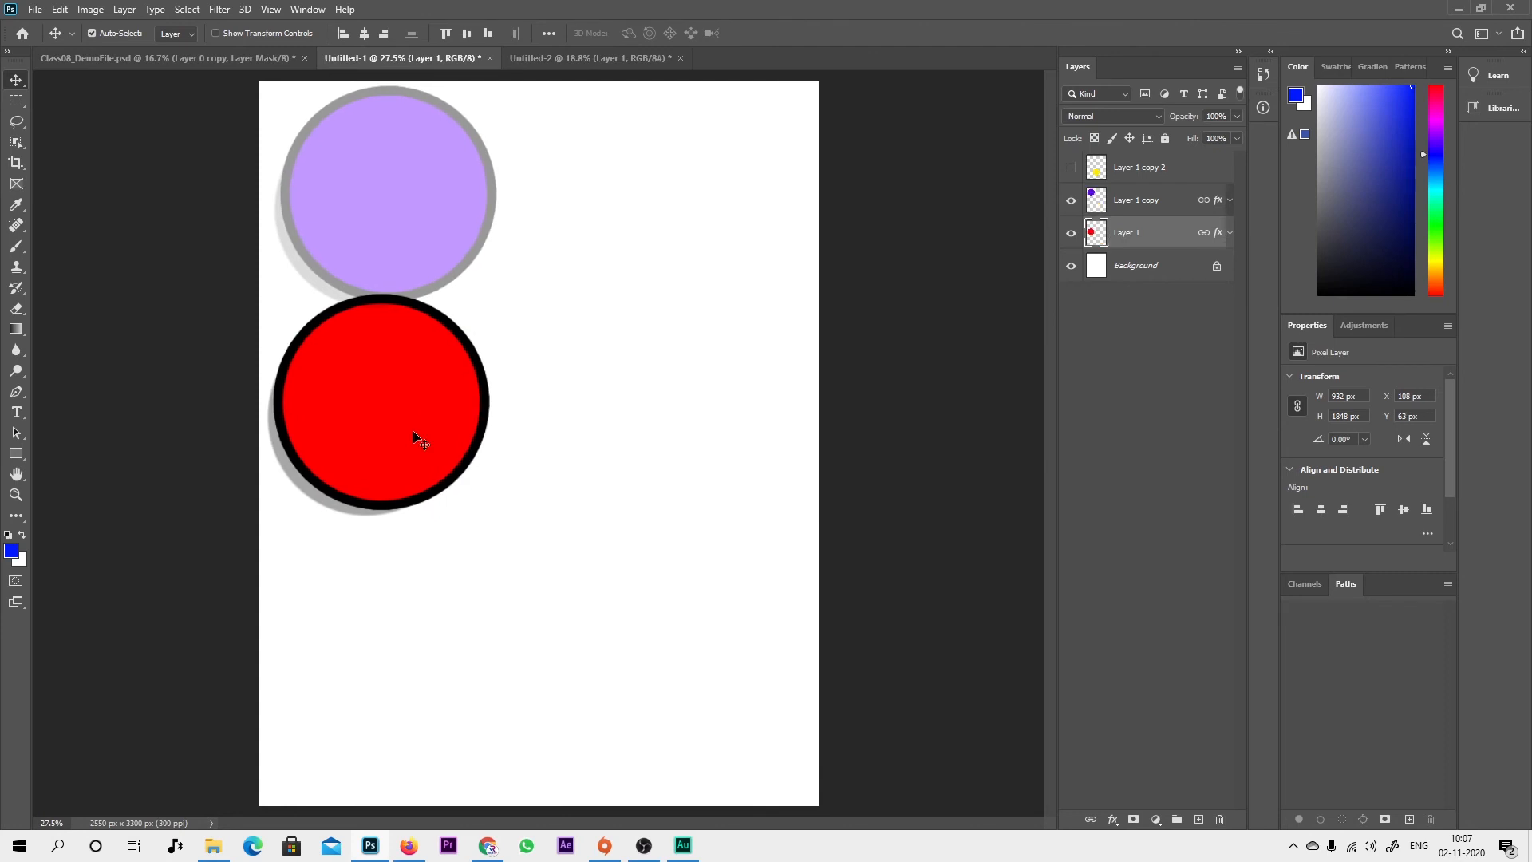
click(445, 256)
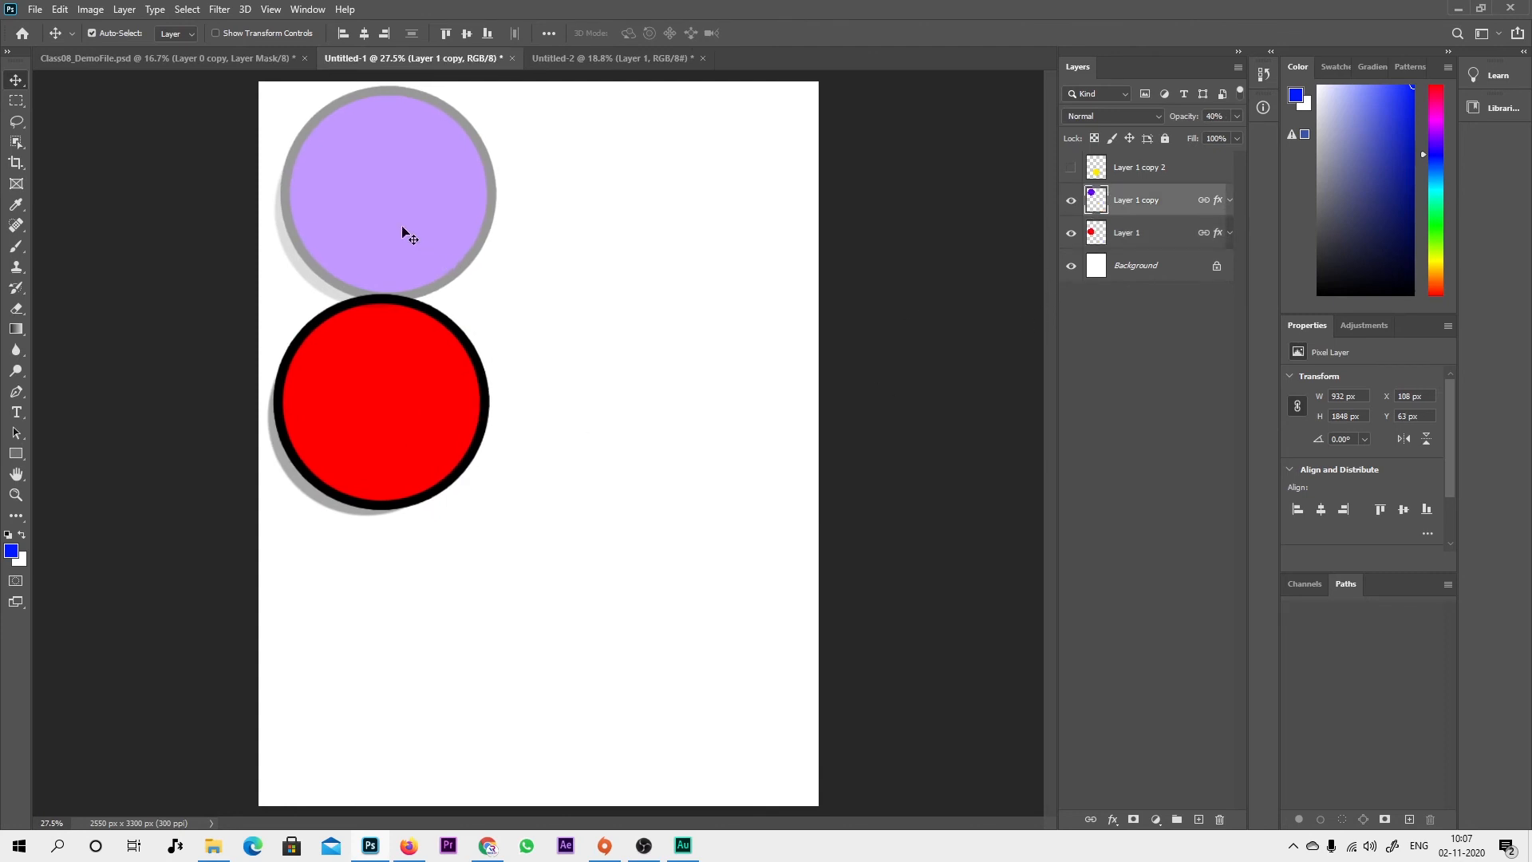
drag(402, 233, 711, 522)
drag(645, 708, 420, 469)
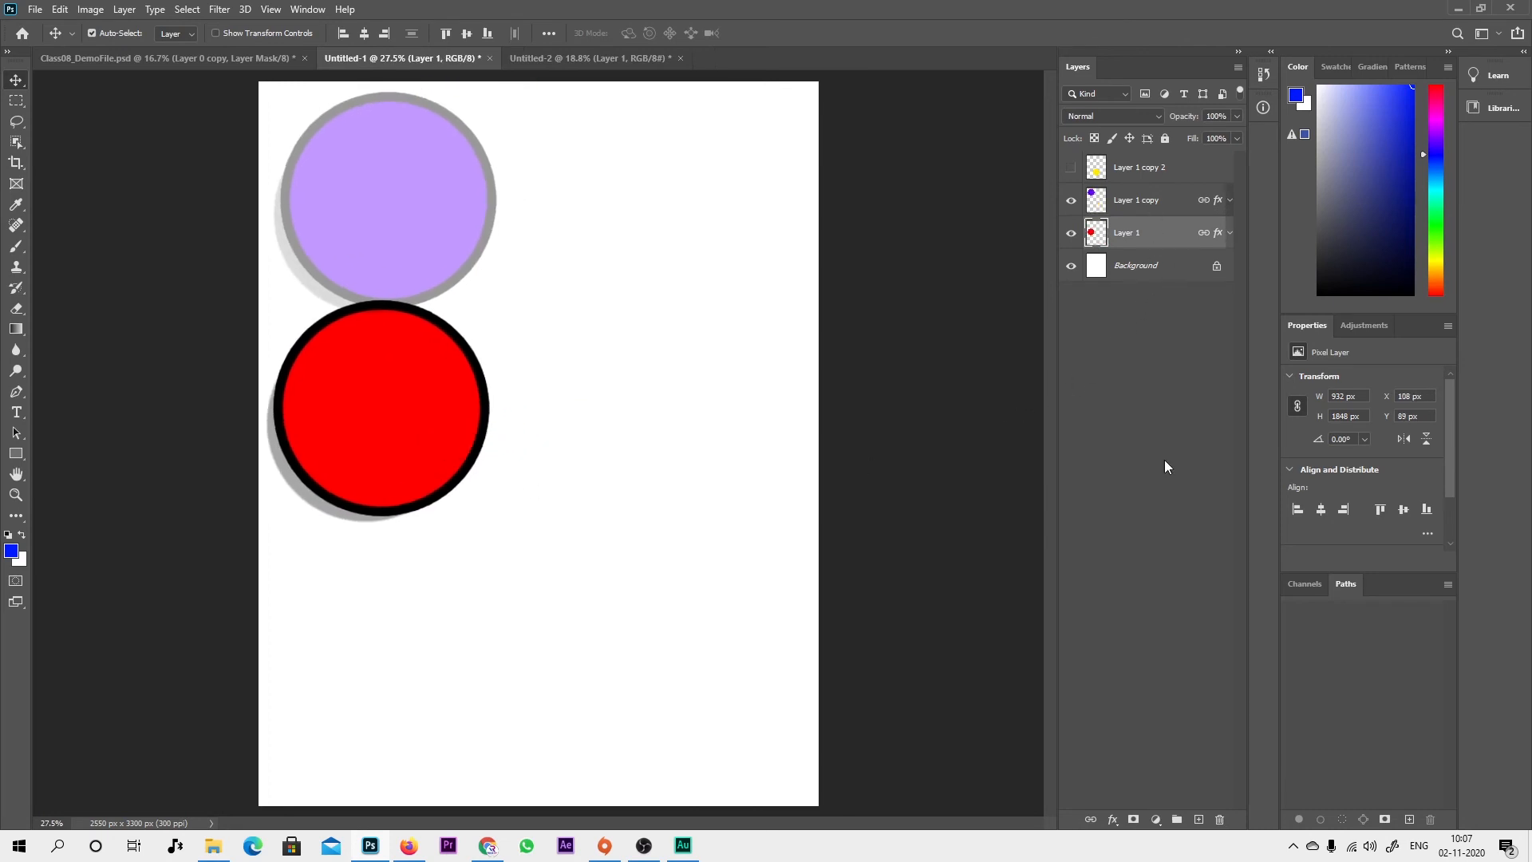
Step: Unlink the two circle layers, move the red circle on its own, and undo that move
click(1090, 820)
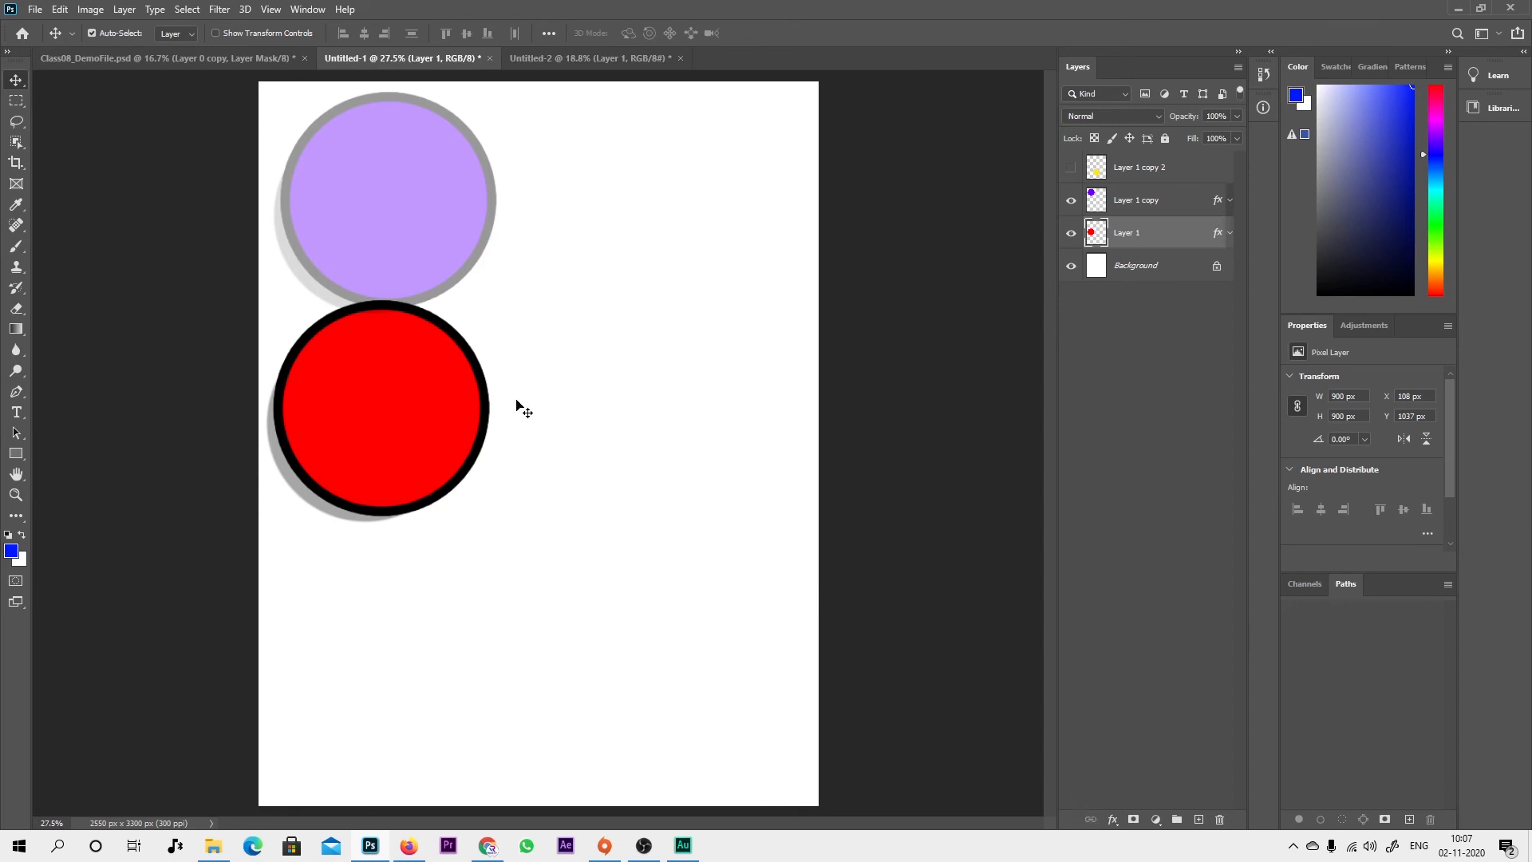
drag(429, 441, 741, 715)
key(ctrl+z)
Step: Link both circle layers again and move the pair to the page's left edge, at about X 0, Y 65 px
shift+click(1123, 203)
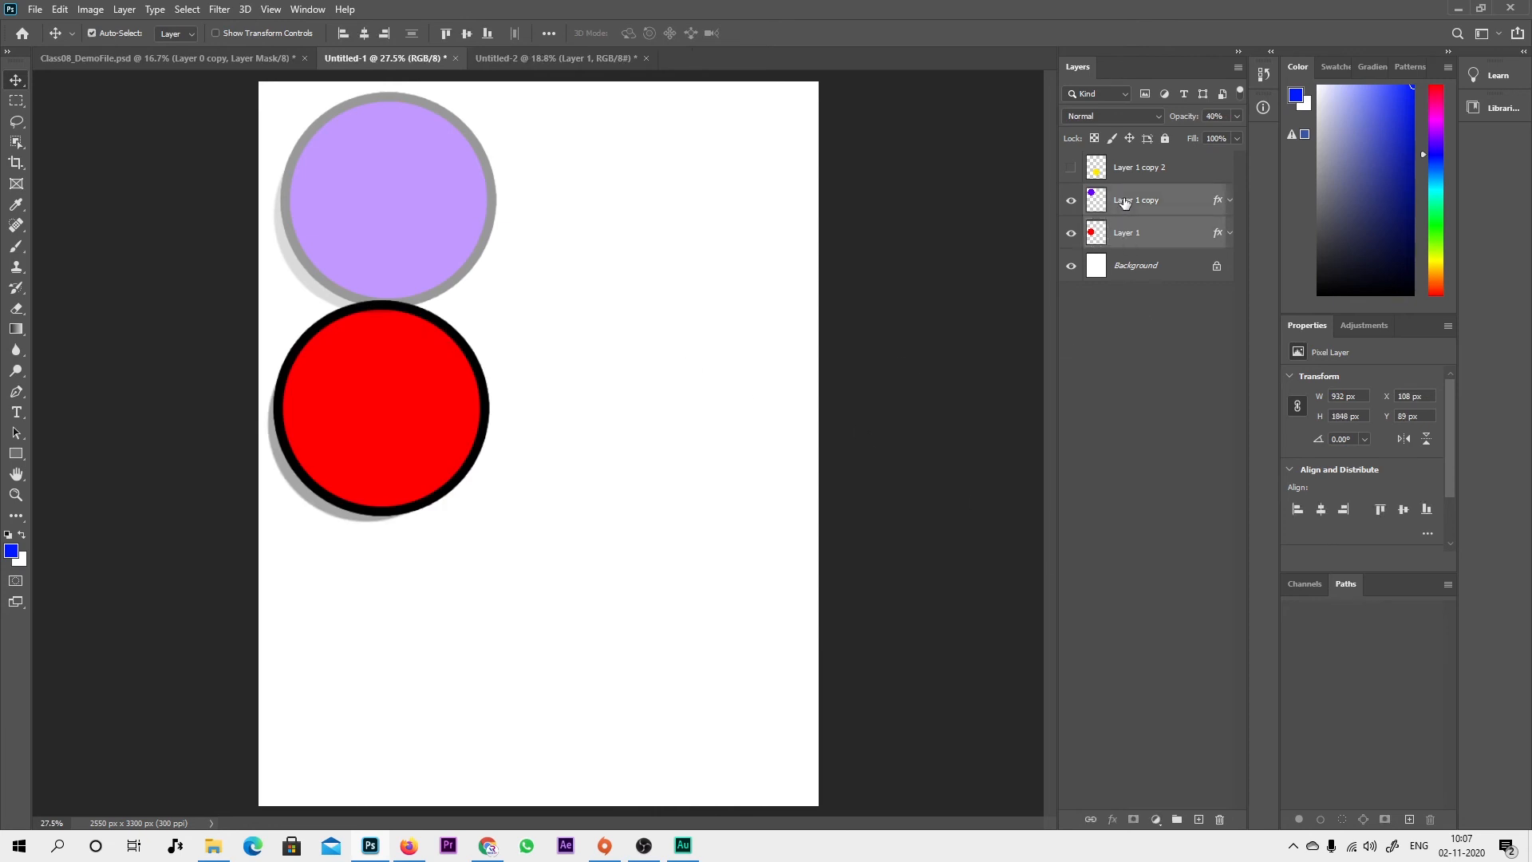
right_click(1188, 198)
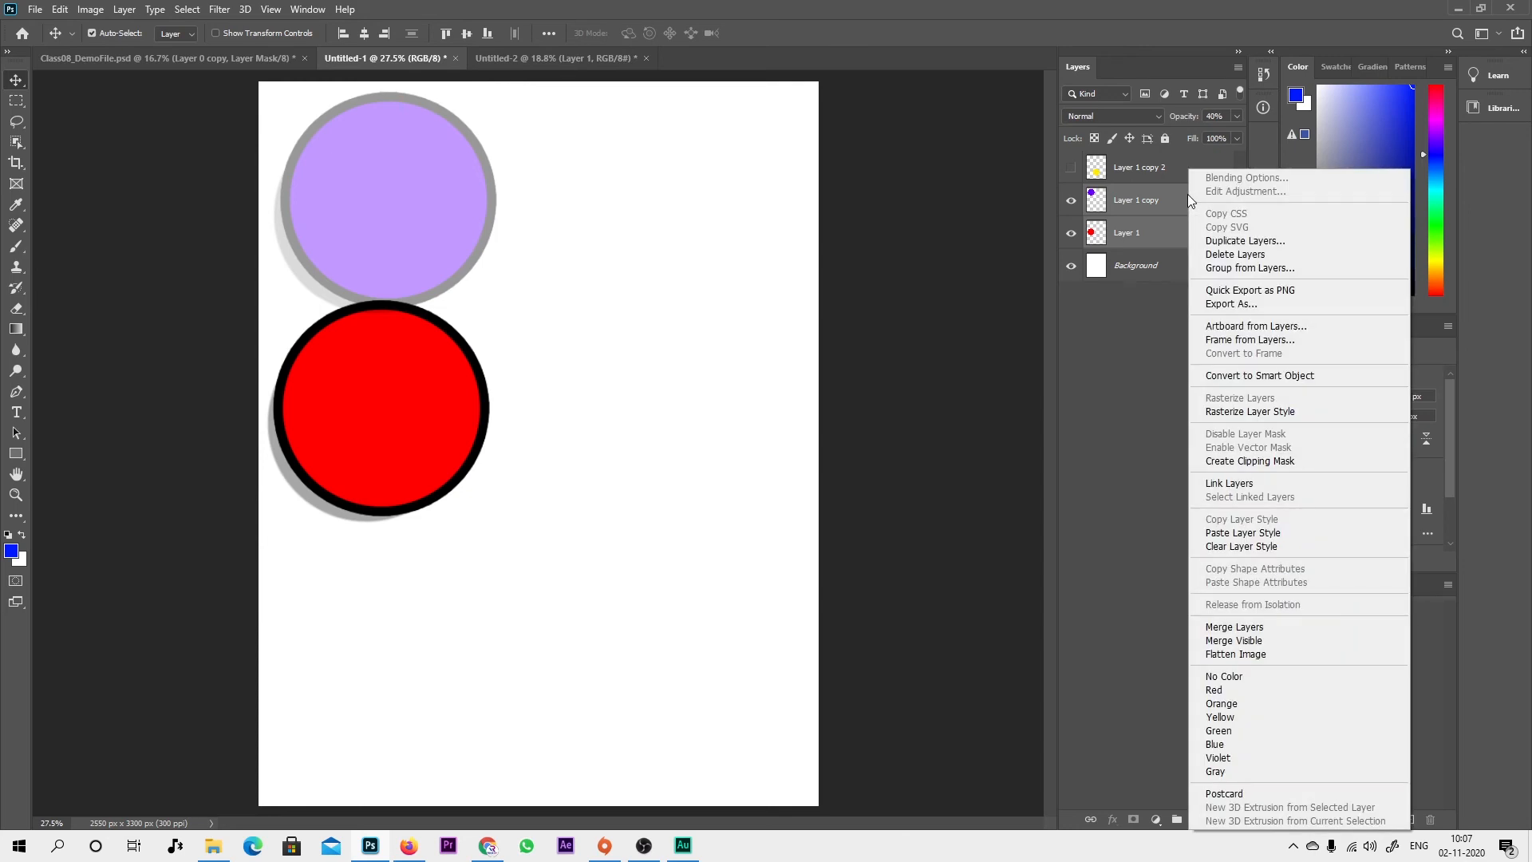
click(1242, 483)
drag(489, 376, 420, 389)
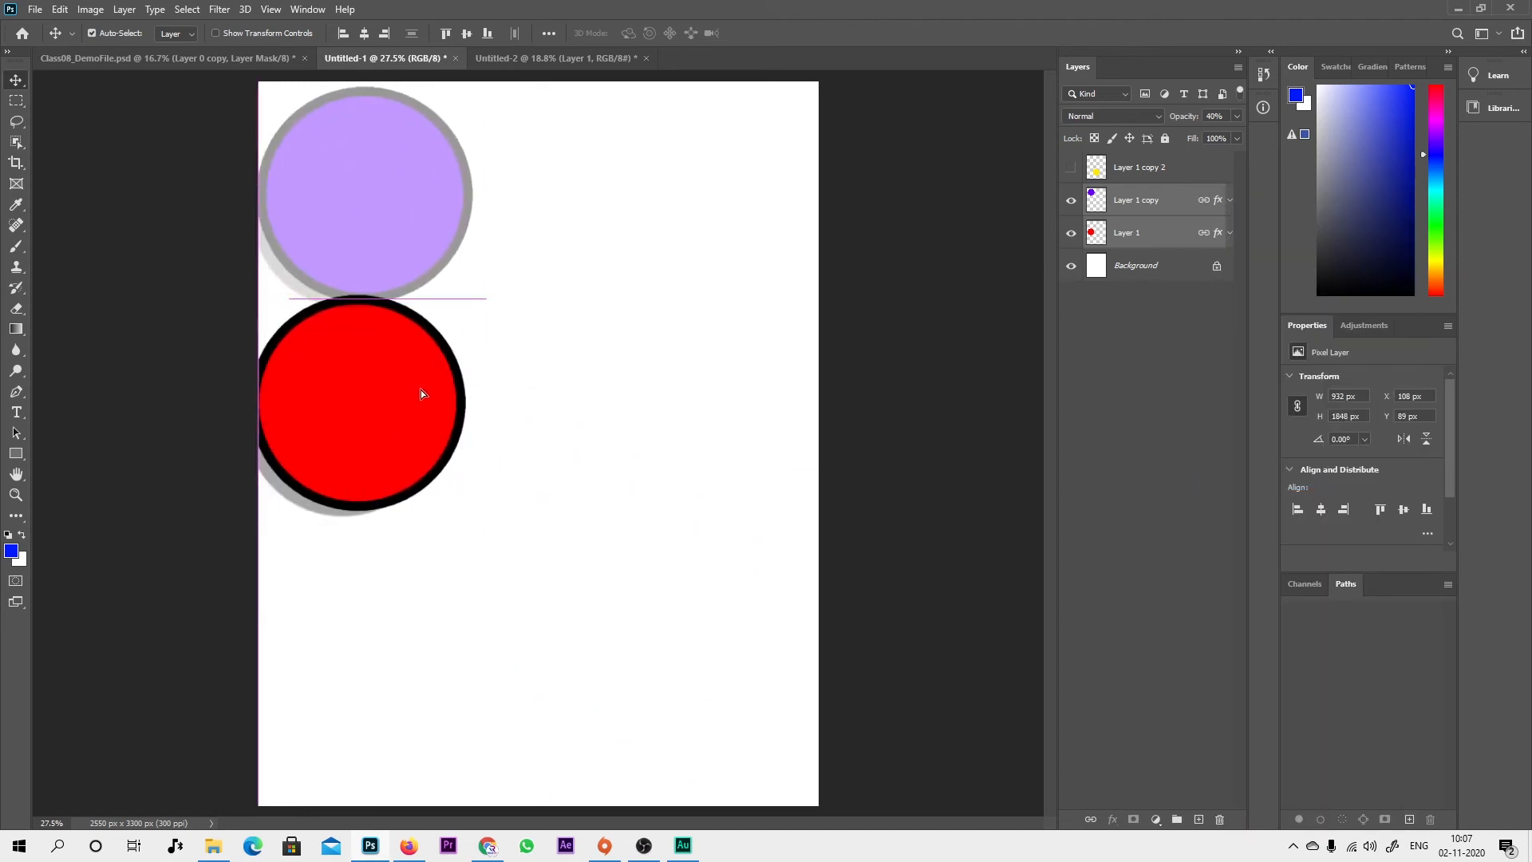
Step: Unlink the circles, expand Layer 1's effects, and move the red circle alone to about X 1468, Y 2150 px
click(1183, 356)
click(1144, 227)
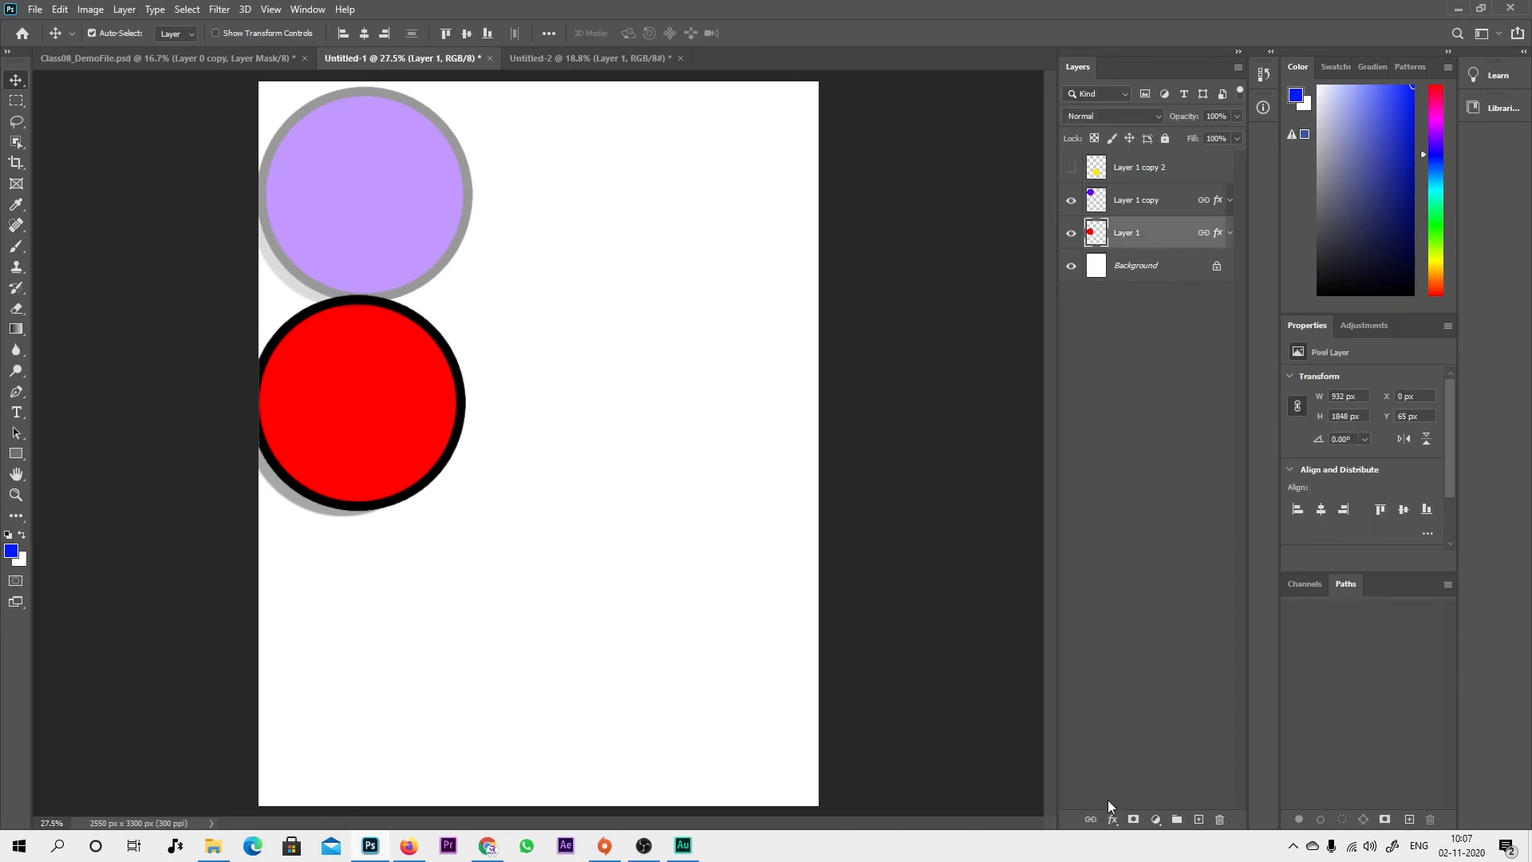
click(1091, 820)
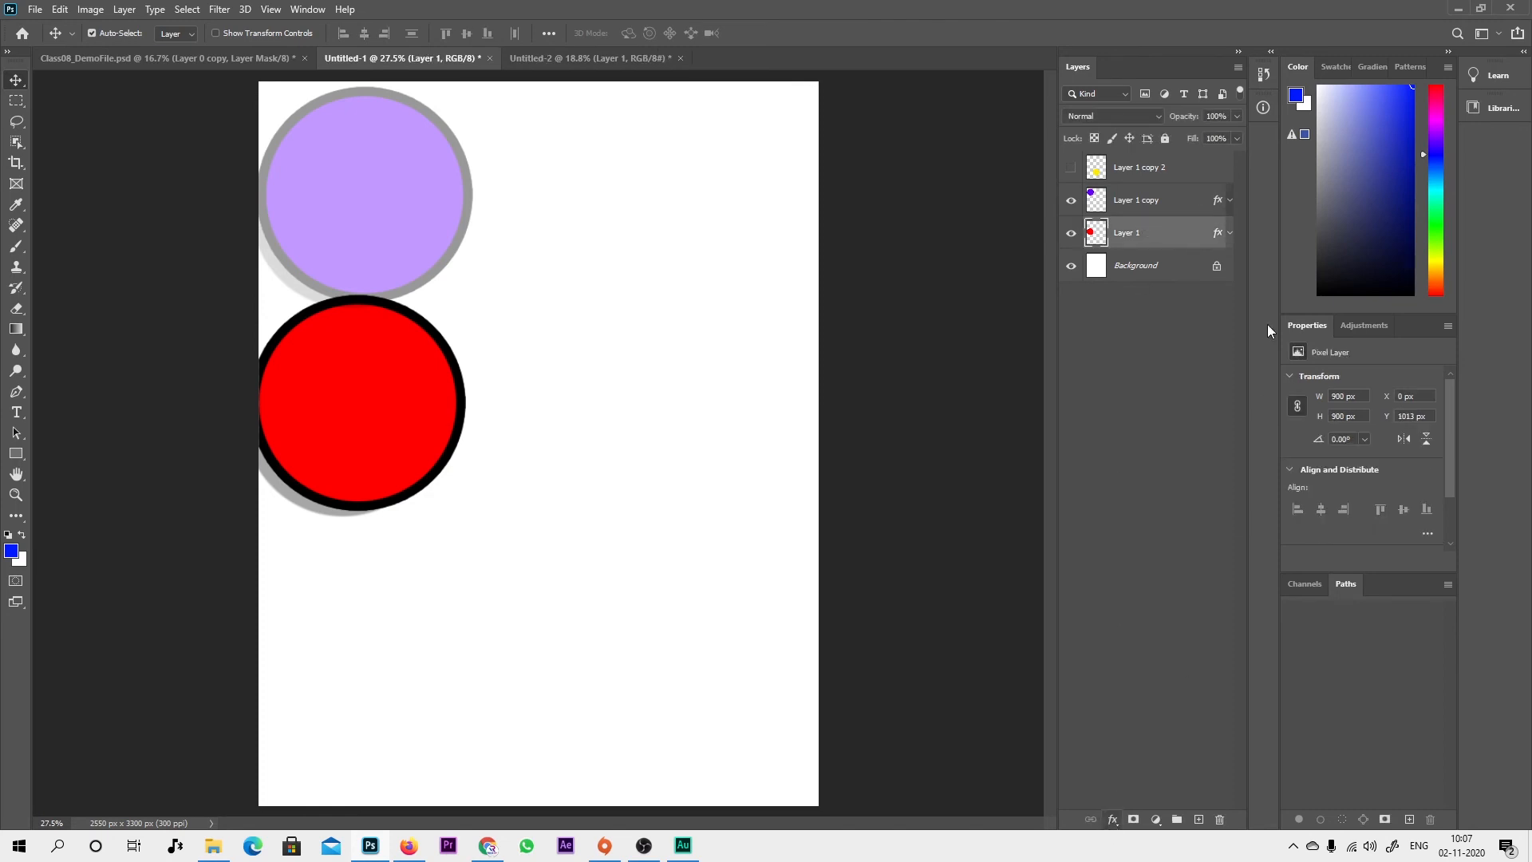
click(1229, 234)
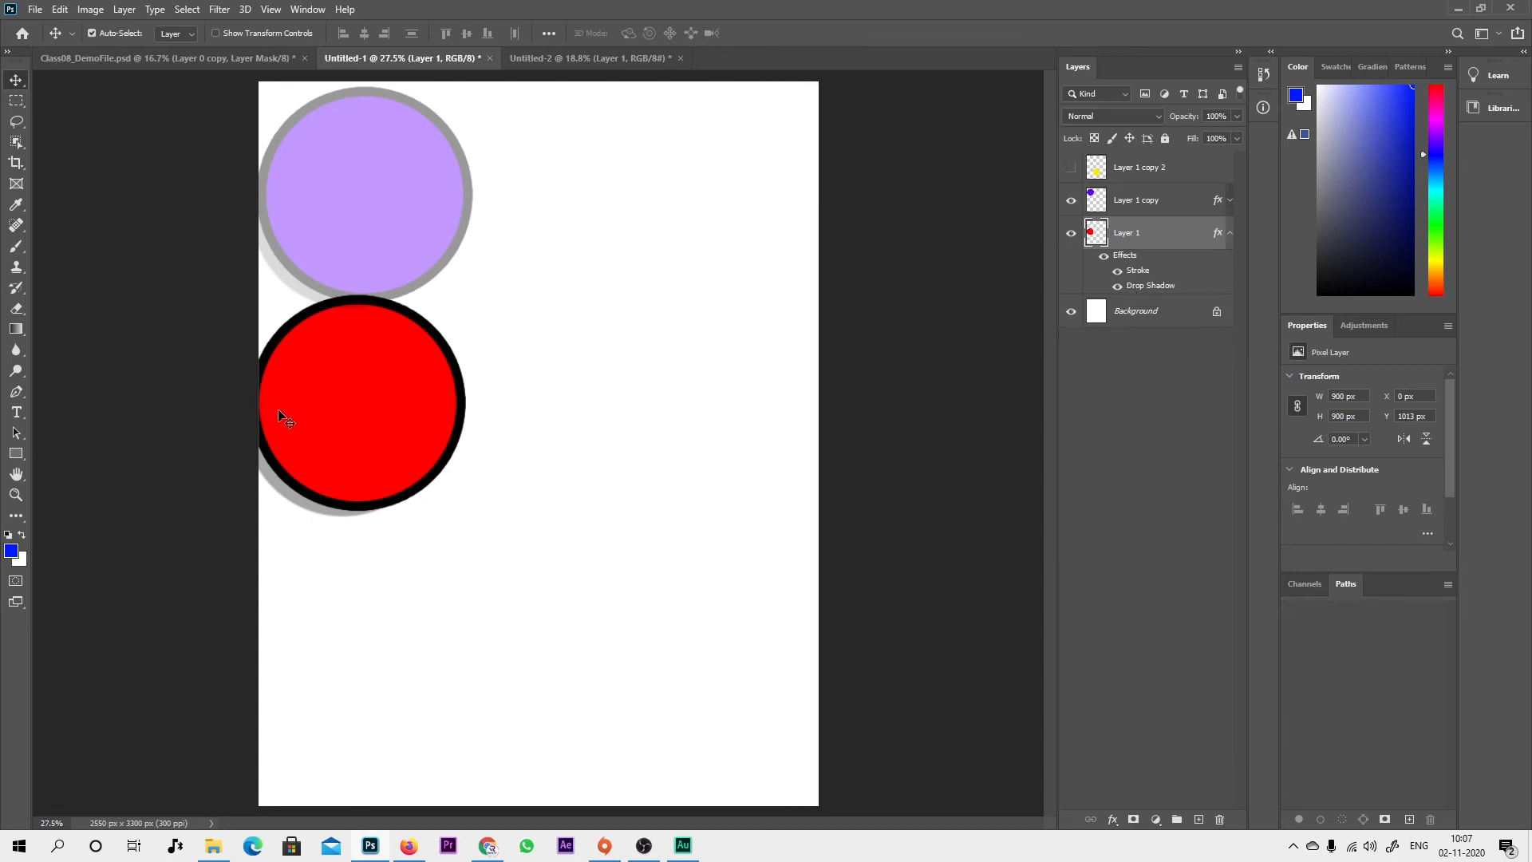
drag(389, 442, 690, 711)
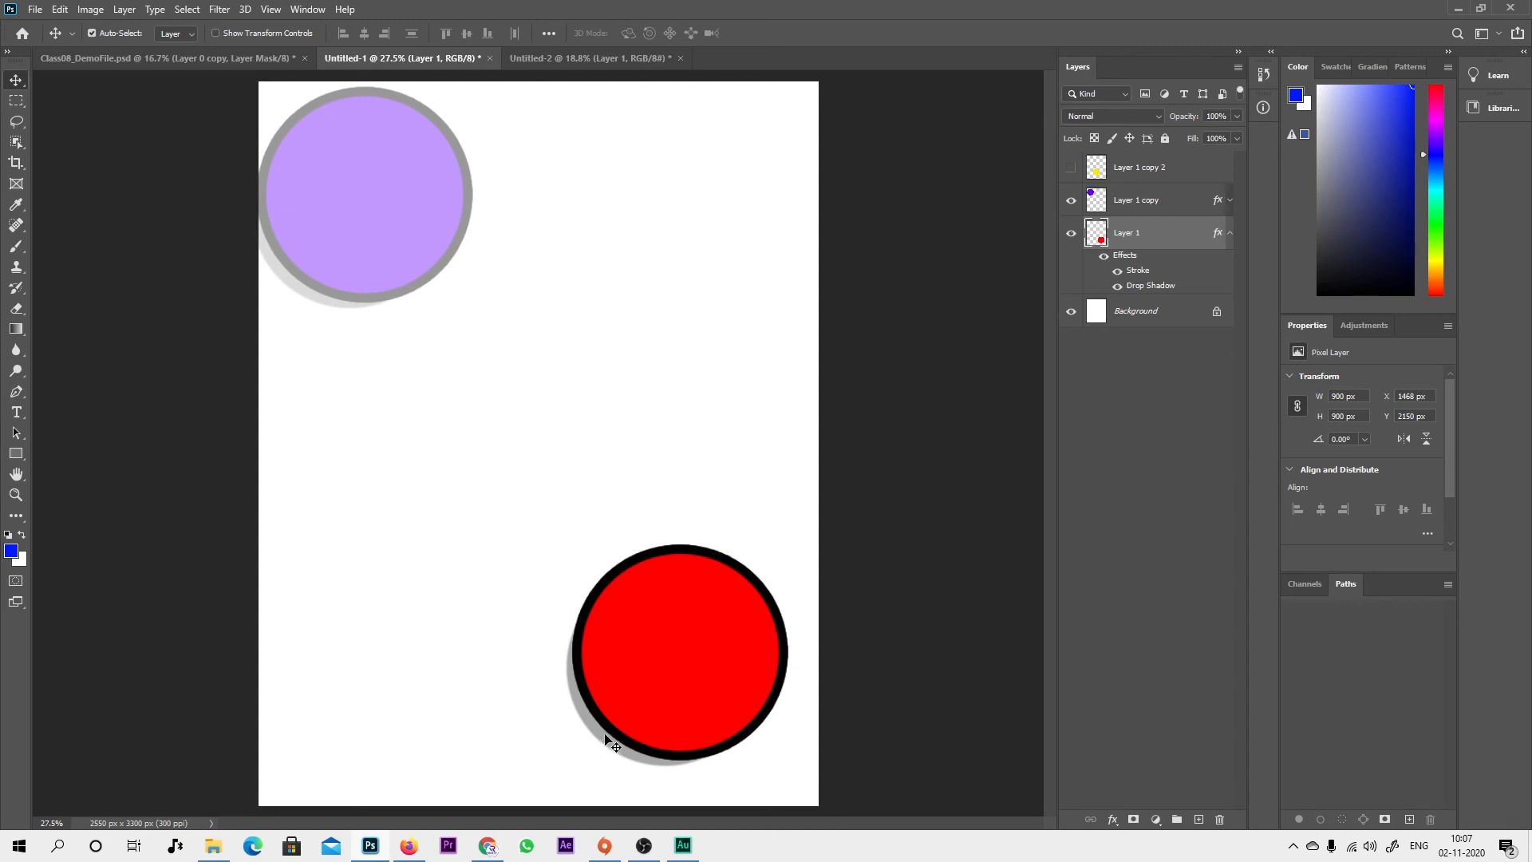
Step: Look through the list of layer effects available for Layer 1 without applying any
click(1122, 820)
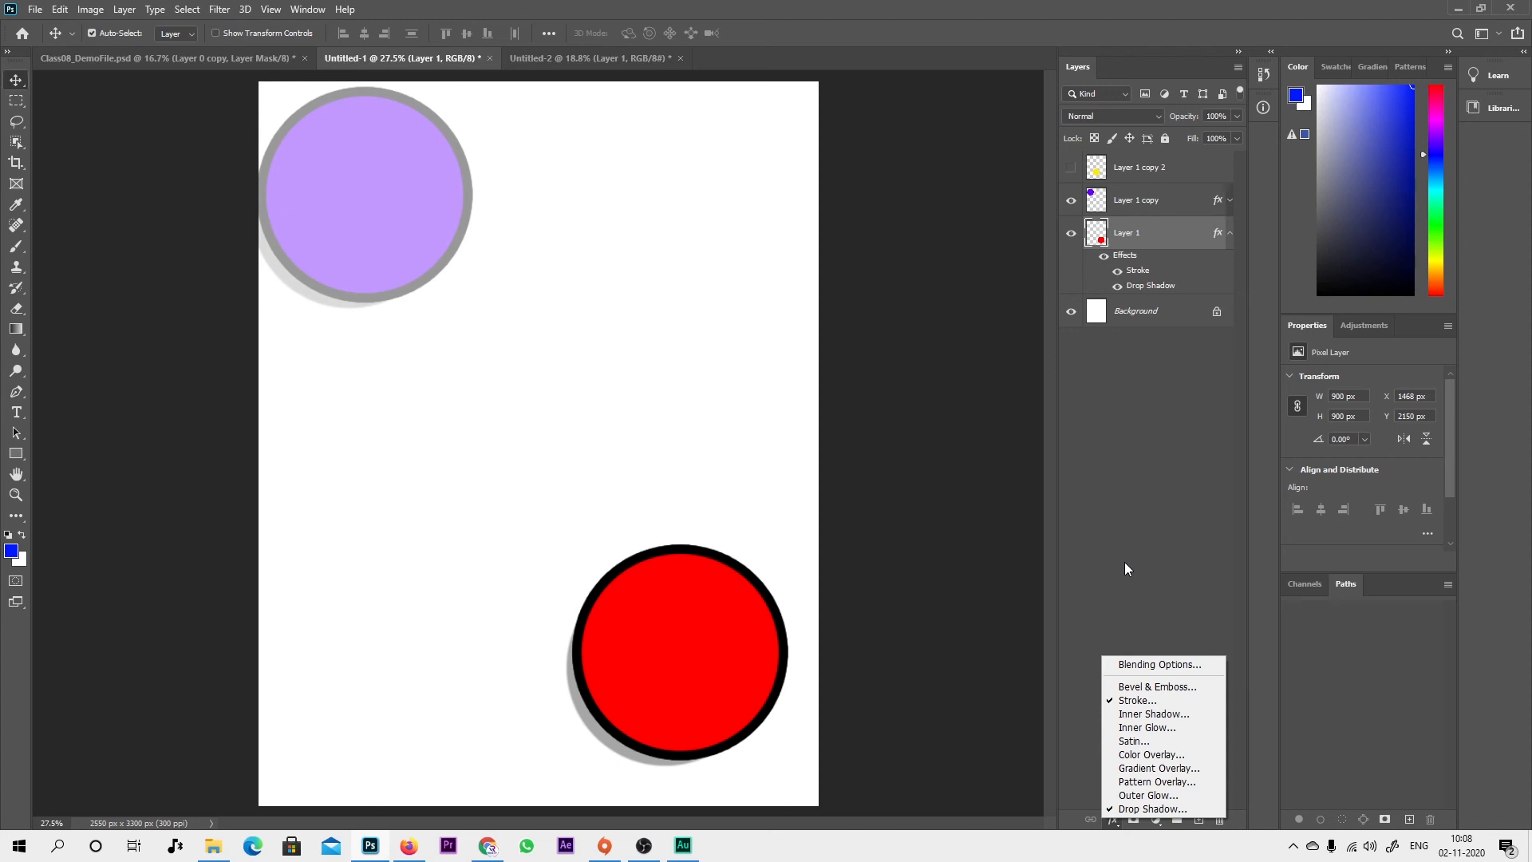
key(Escape)
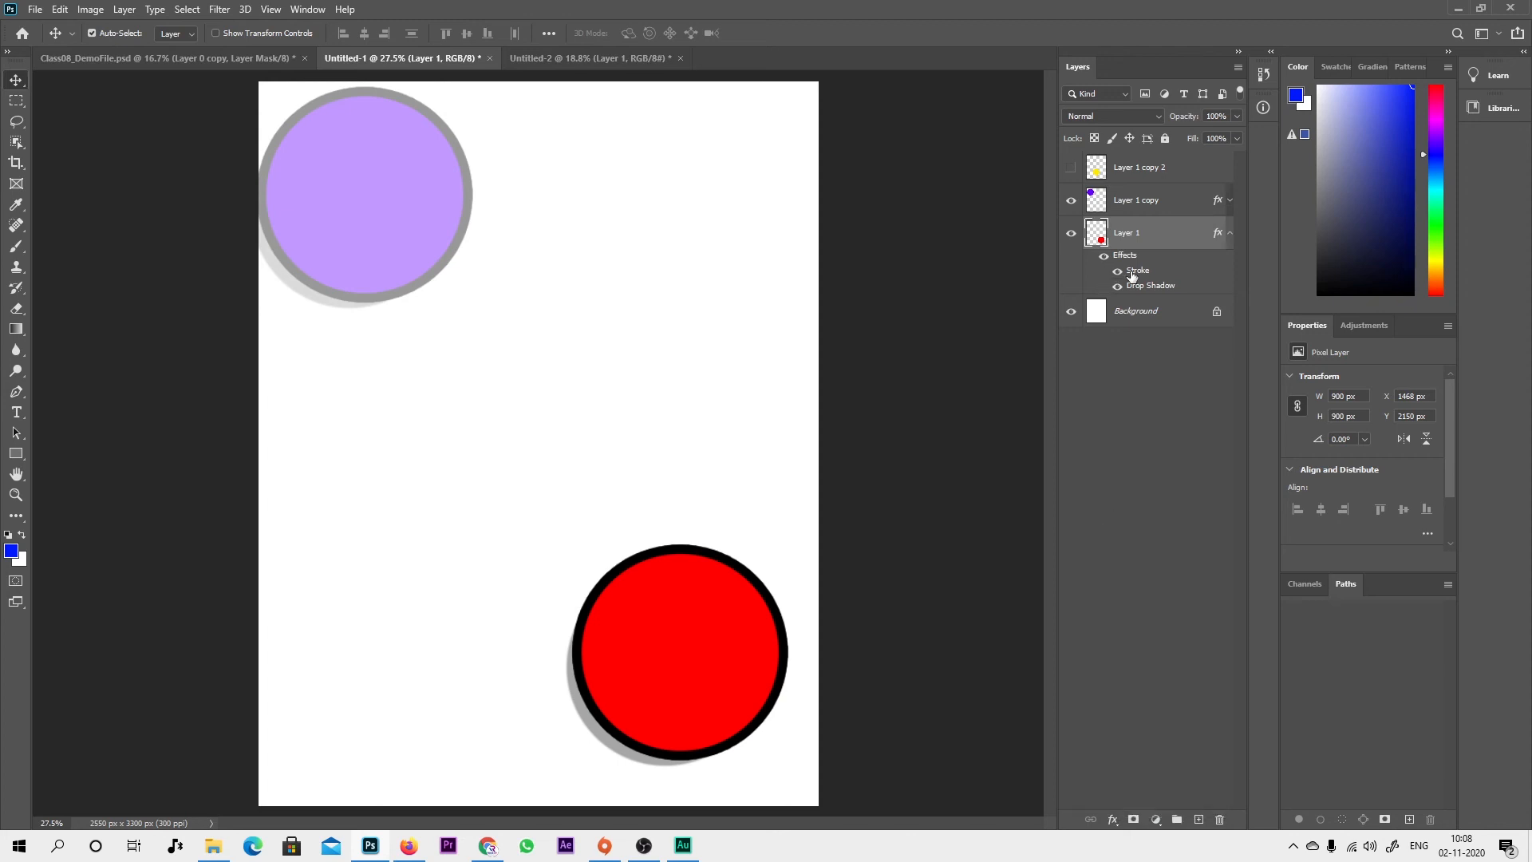
Step: Add a layer mask to Layer 1 and move the red circle up to about X 1352, Y 1200 px
click(1132, 821)
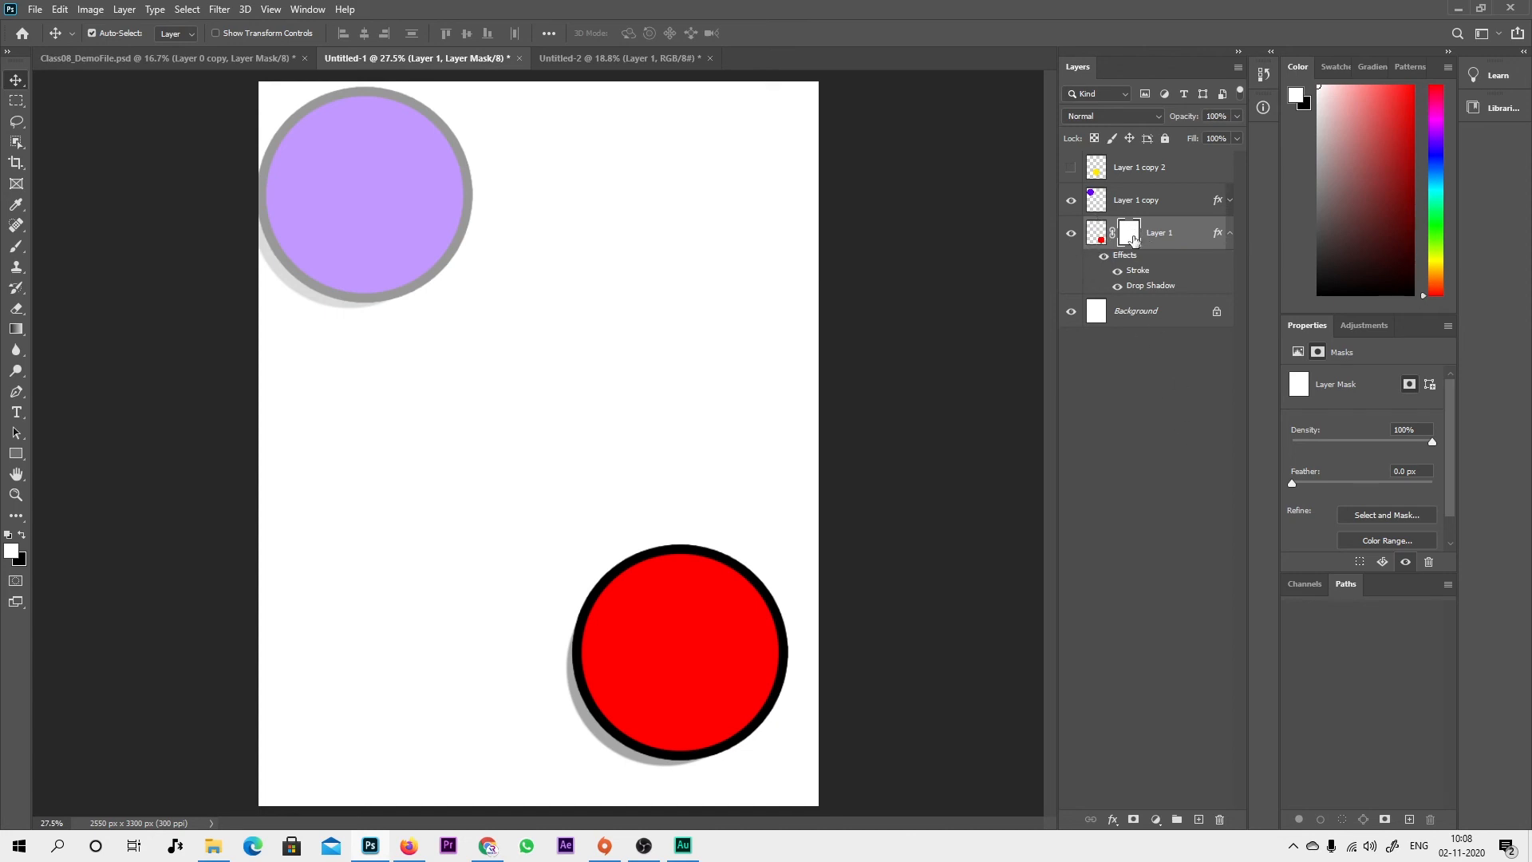
drag(729, 654, 701, 441)
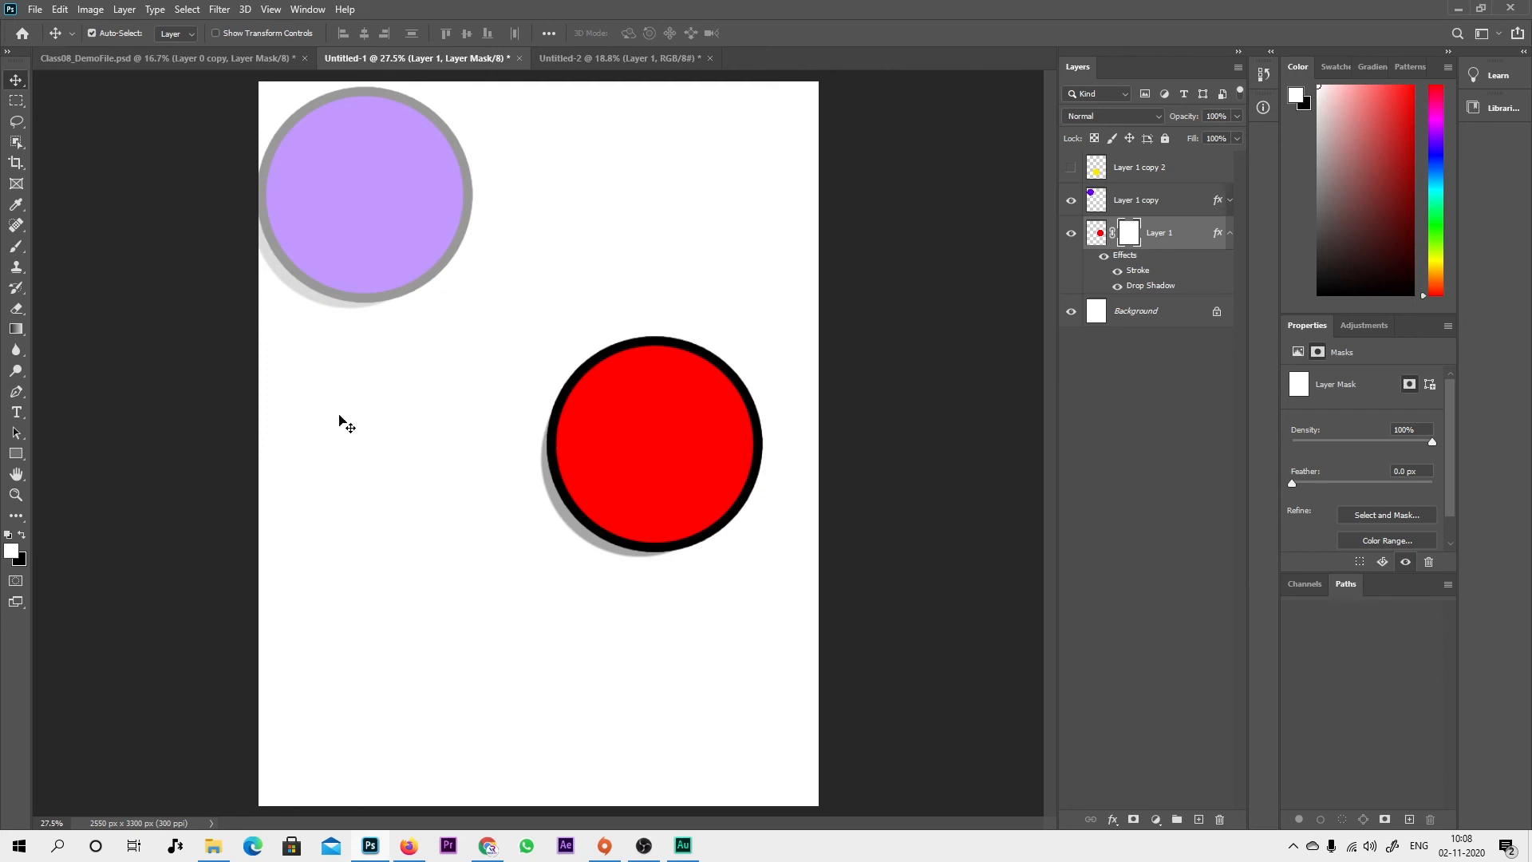
Step: Hide a jagged strip across the red circle by painting black on Layer 1's mask with a 168 px brush at 0% hardness
click(18, 249)
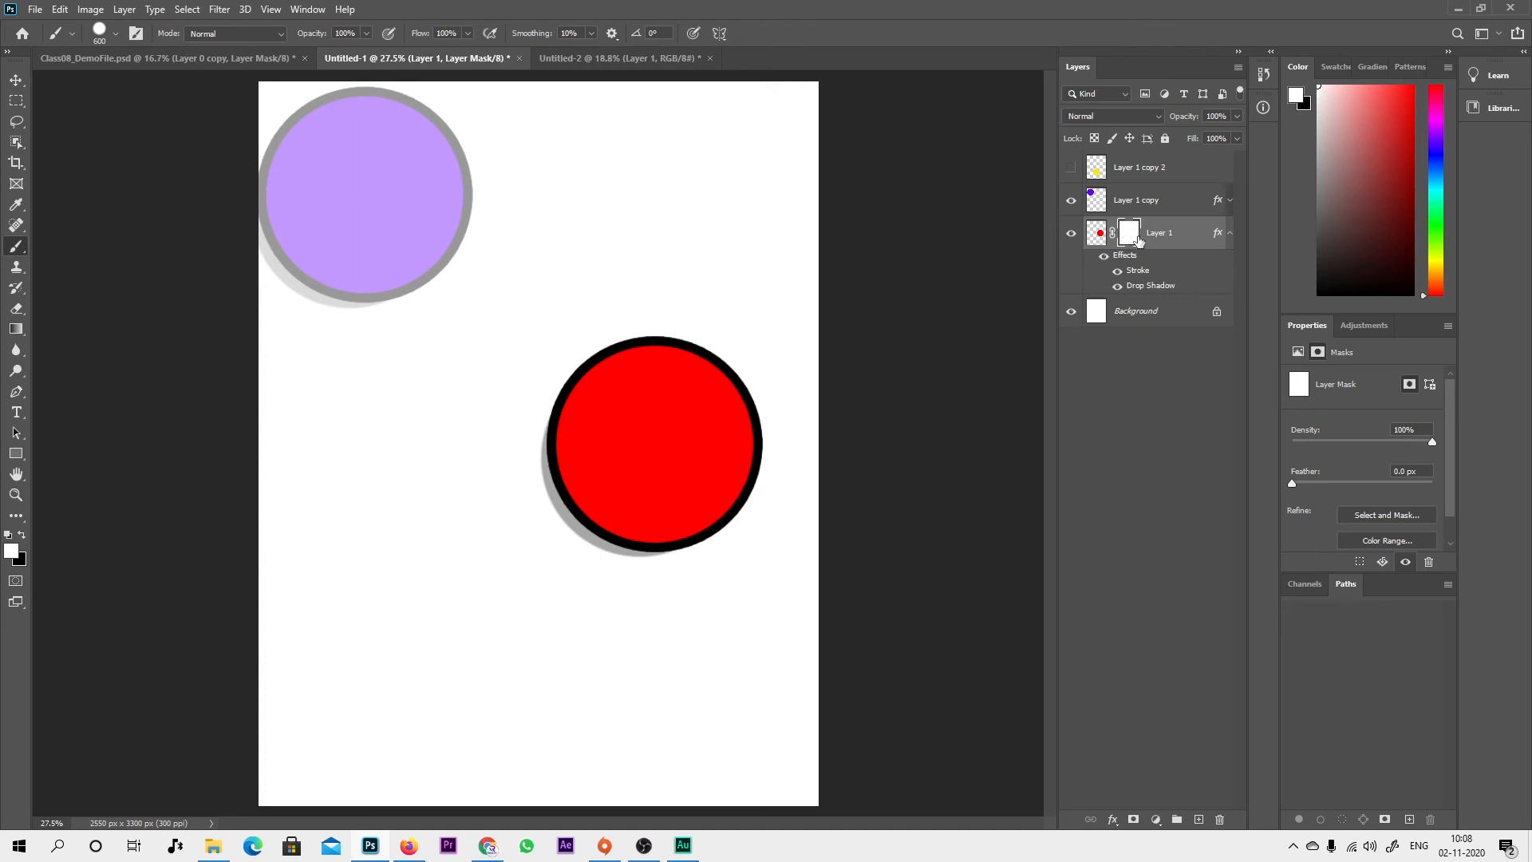
click(22, 535)
click(1358, 85)
drag(1358, 85, 1278, 350)
click(115, 33)
drag(172, 117, 85, 115)
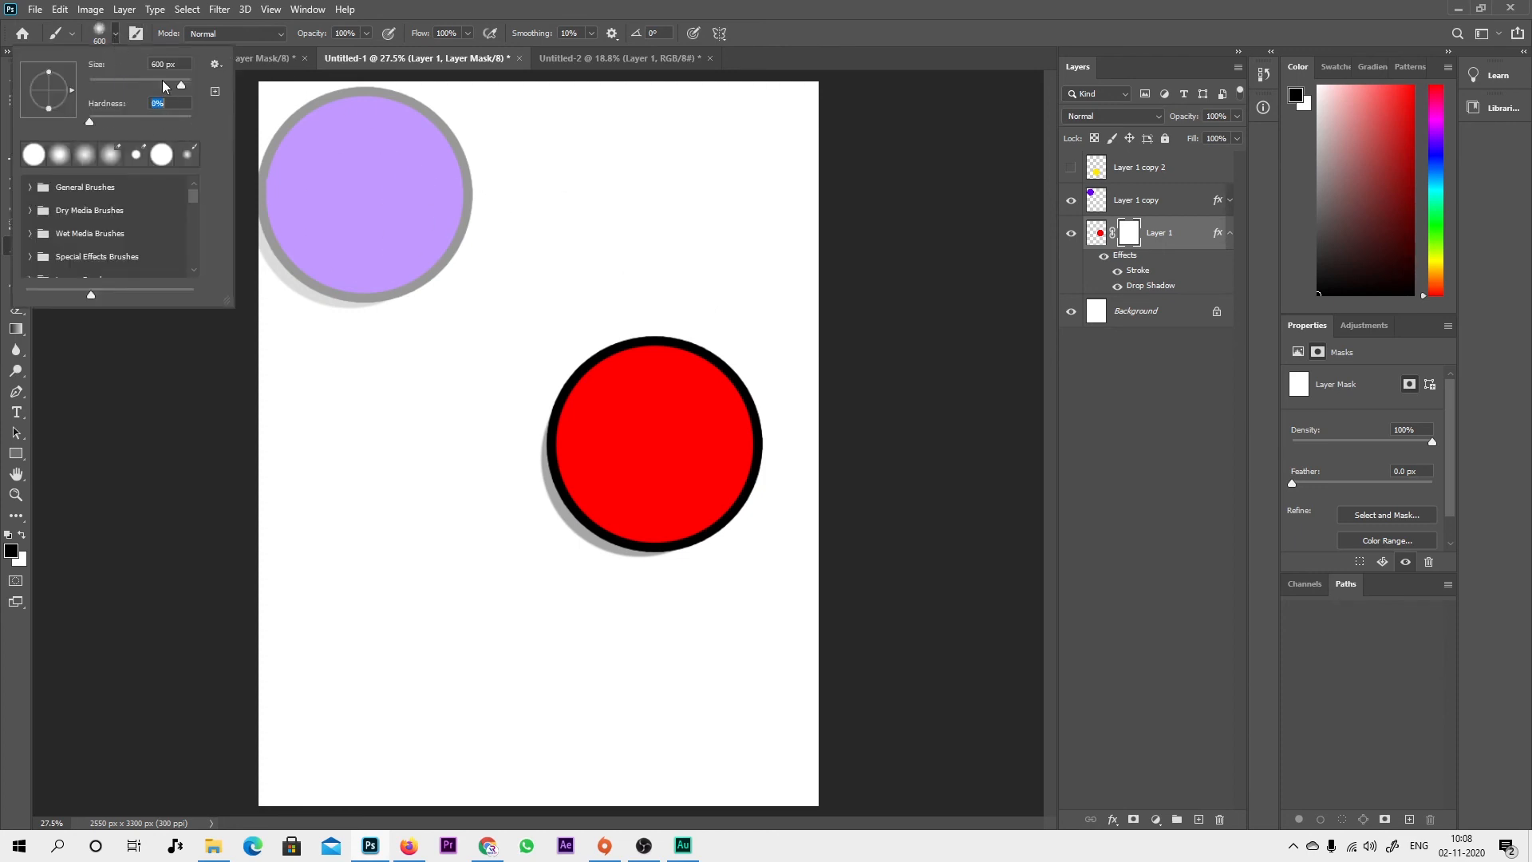
click(158, 82)
click(391, 3)
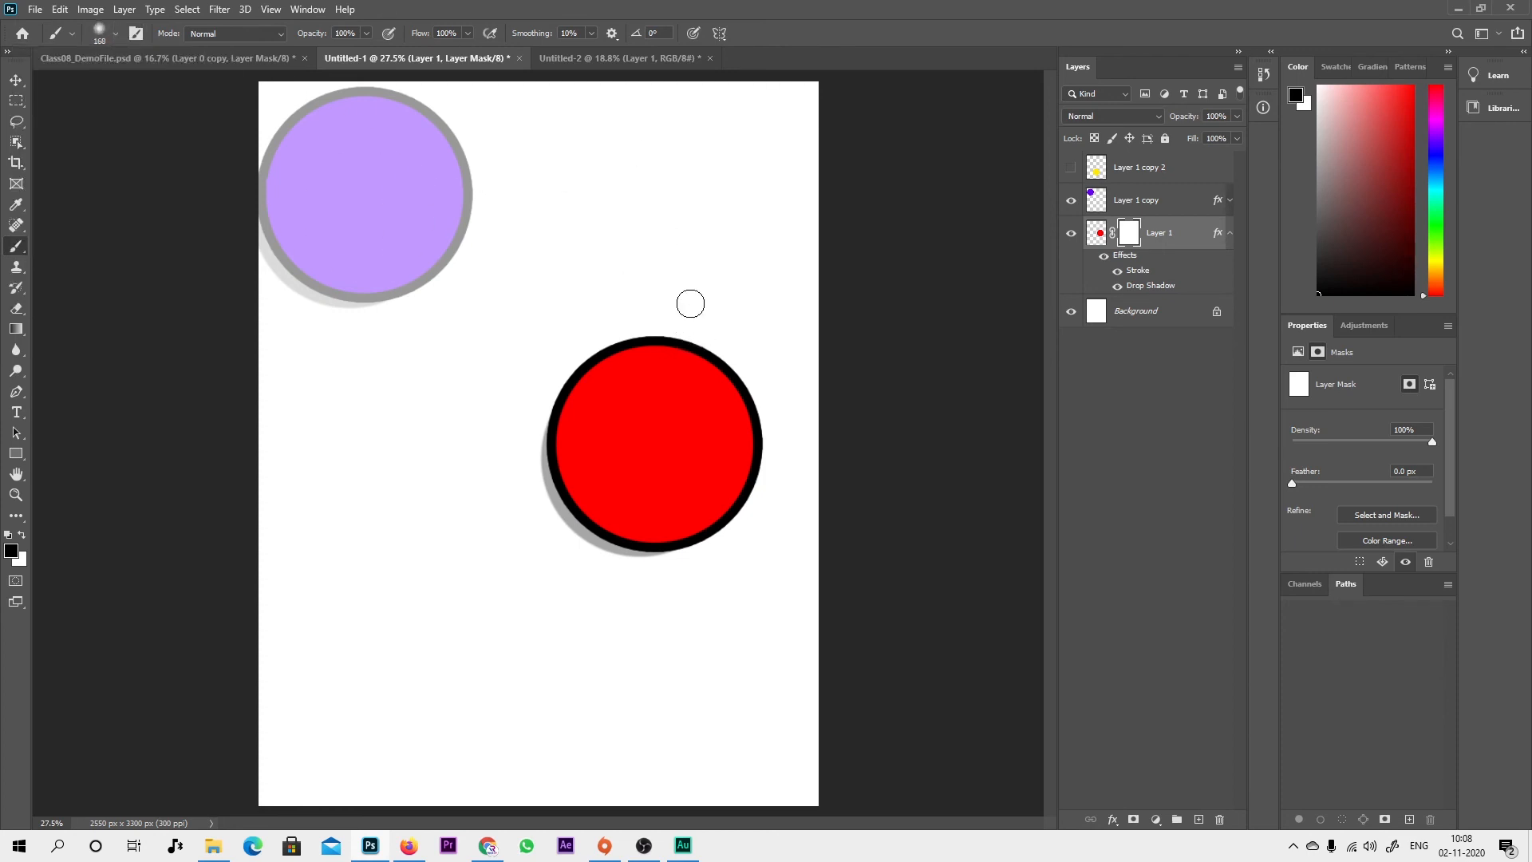
mouse_move(691, 304)
mouse_down()
mouse_move(653, 335)
mouse_move(638, 415)
mouse_move(705, 533)
mouse_up()
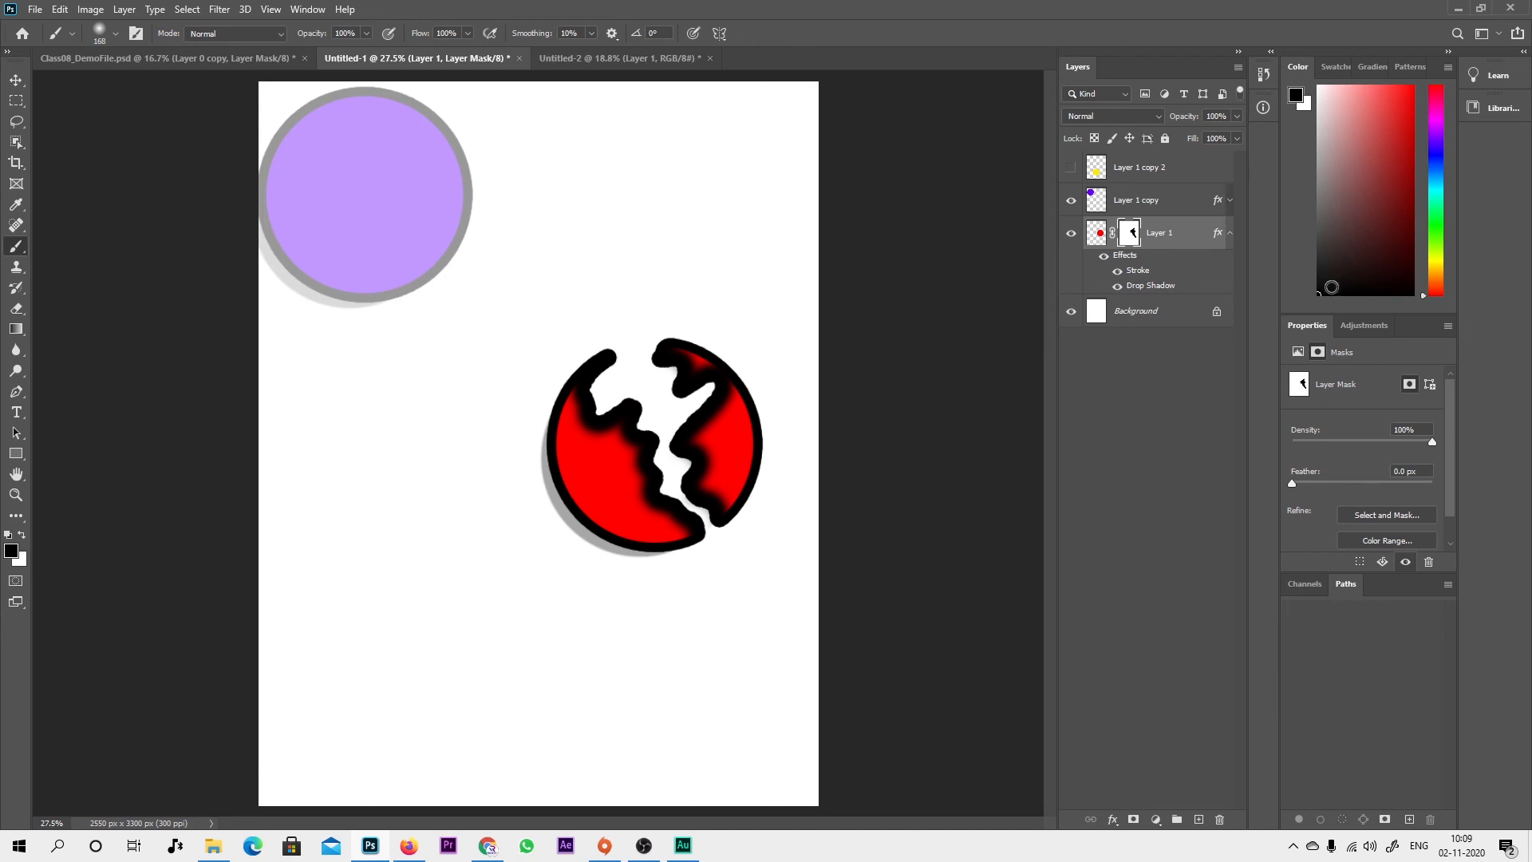
Step: Set the foreground to white and paint on Layer 1's mask to restore the hidden parts of the red circle
drag(1329, 287, 1297, 50)
mouse_move(725, 529)
mouse_down()
mouse_move(648, 419)
mouse_move(668, 505)
mouse_move(698, 459)
mouse_move(638, 415)
mouse_move(690, 375)
mouse_move(605, 391)
mouse_move(694, 355)
mouse_up()
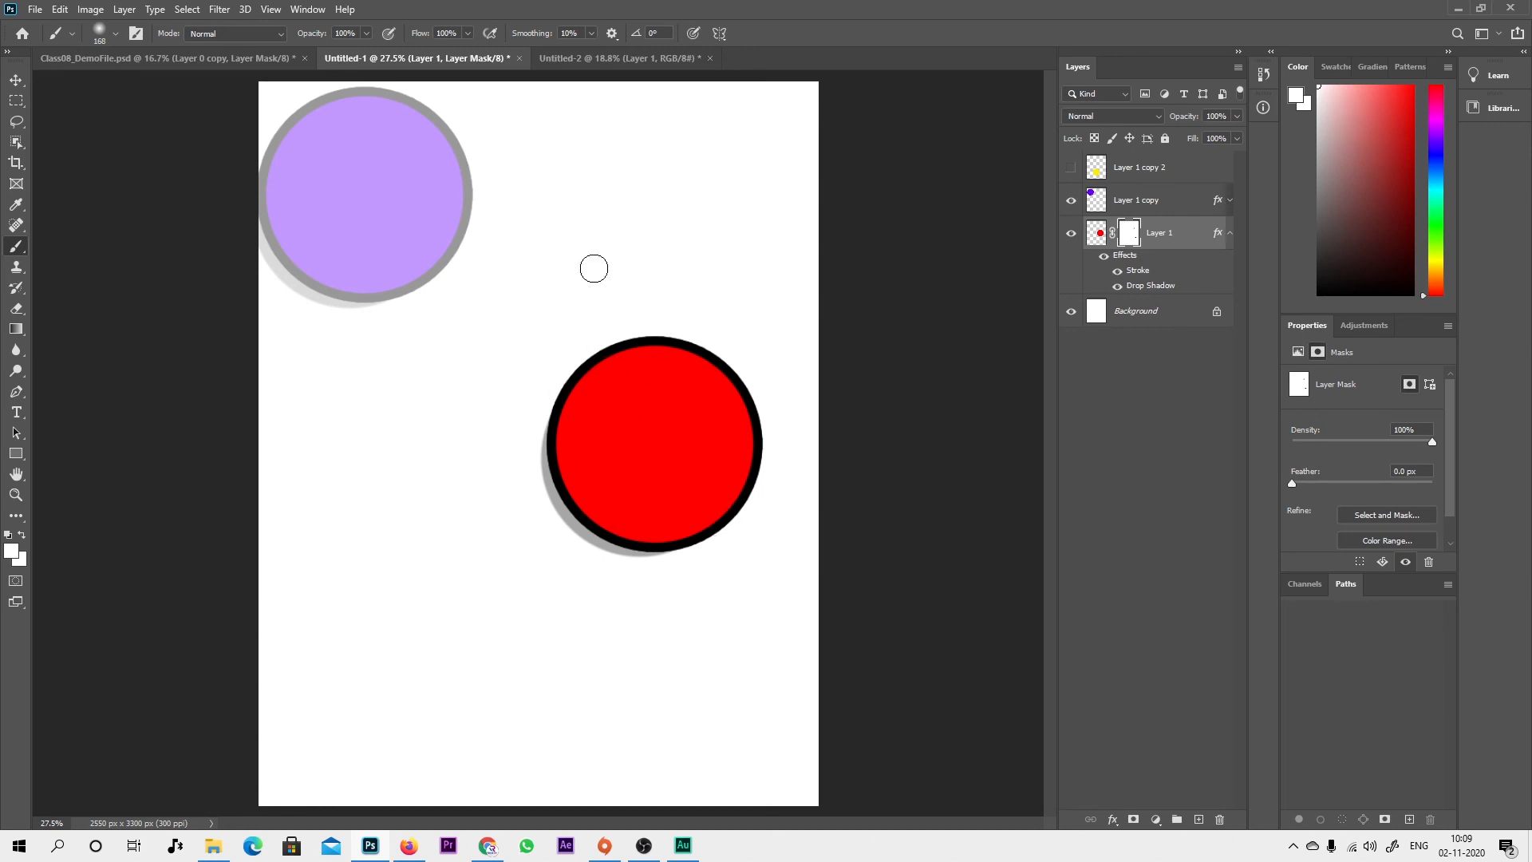
key(d)
mouse_move(597, 342)
mouse_down()
mouse_move(728, 580)
mouse_move(640, 525)
mouse_move(651, 545)
mouse_move(687, 513)
mouse_move(622, 379)
mouse_move(574, 347)
mouse_move(620, 406)
mouse_move(628, 379)
mouse_move(650, 376)
mouse_move(617, 454)
mouse_move(626, 479)
mouse_move(637, 423)
mouse_move(648, 519)
mouse_move(670, 468)
mouse_up()
key(x)
Step: Look through the available fill and adjustment layer types without adding one
click(1157, 819)
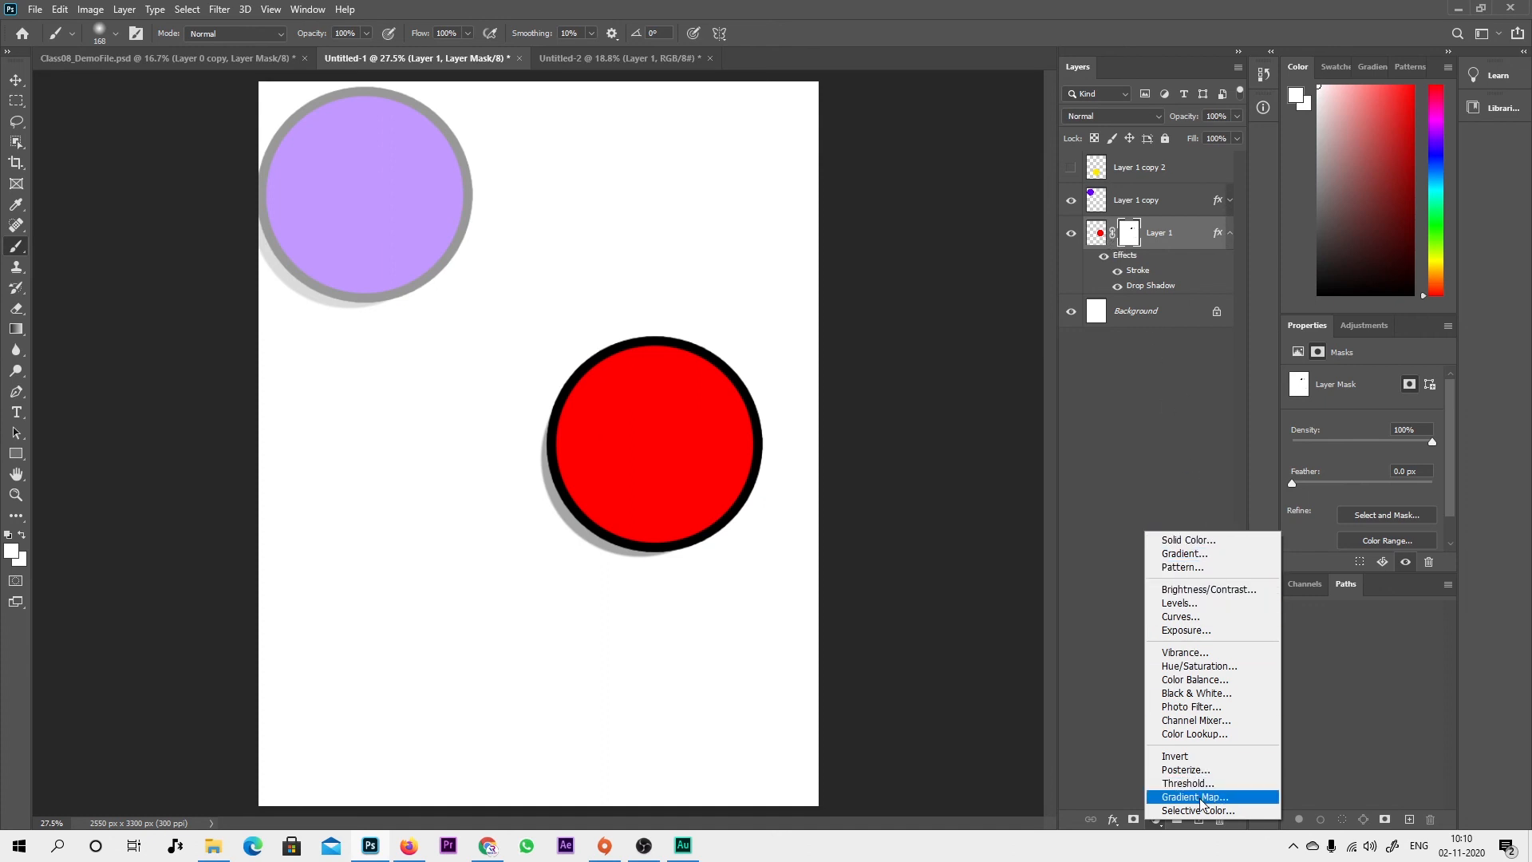
click(1201, 473)
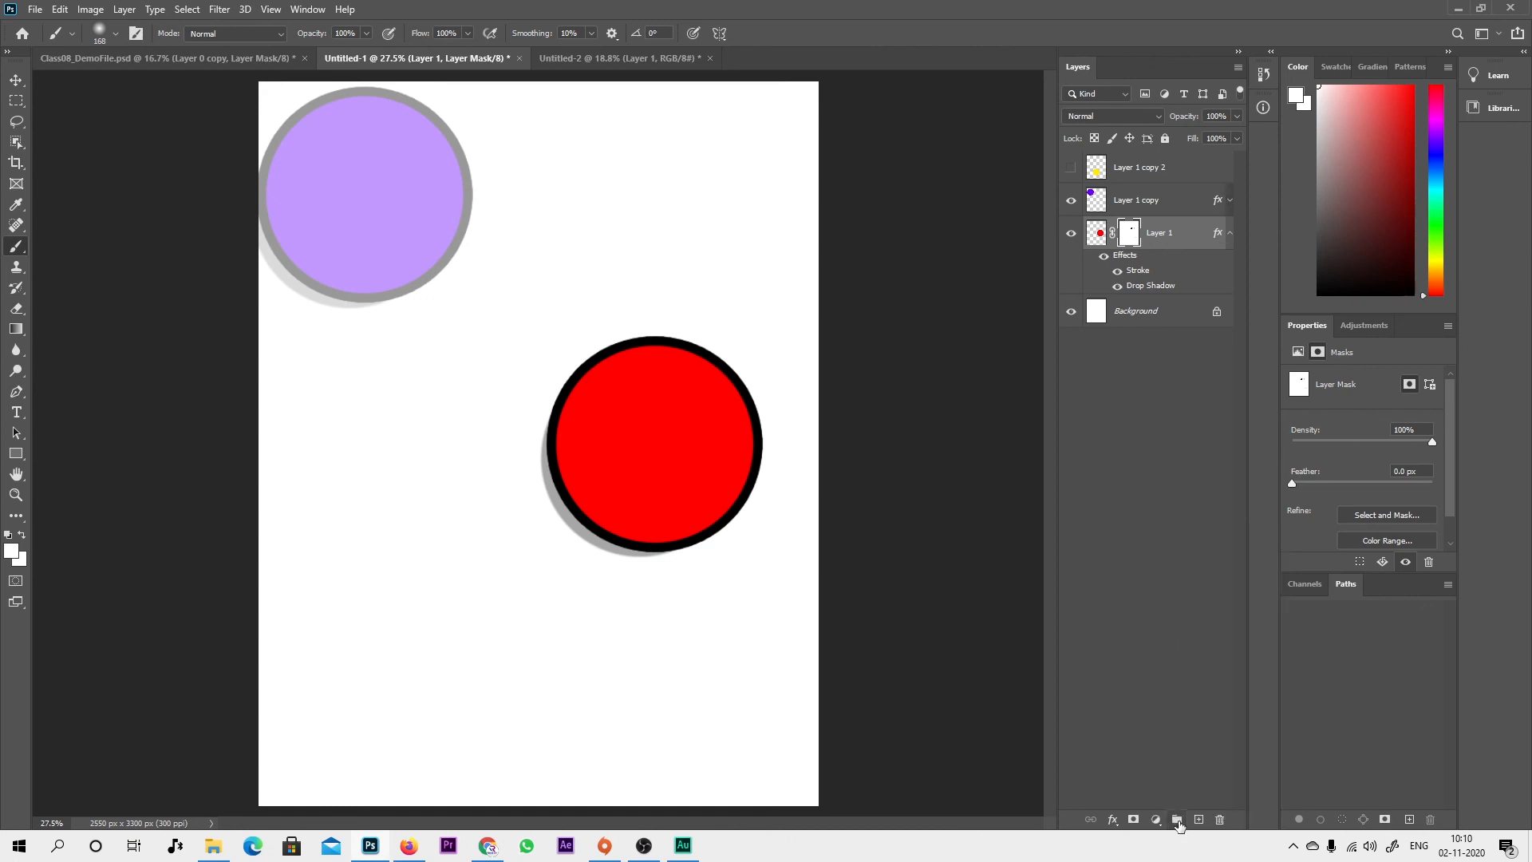
Step: Select Layer 1 and Layer 1 copy together and put them in a new group
click(1170, 236)
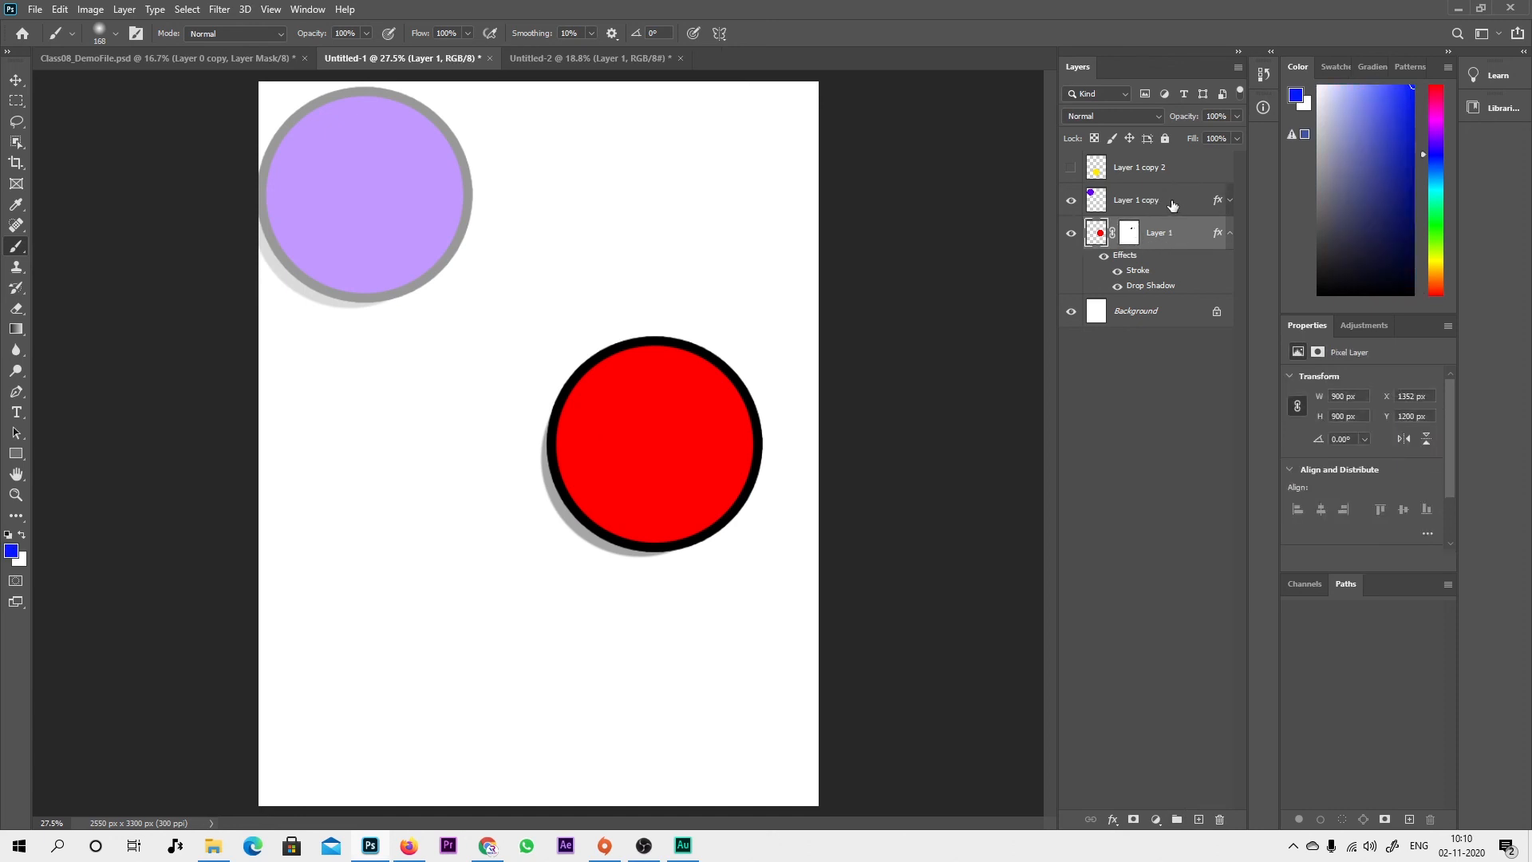
shift+click(1172, 204)
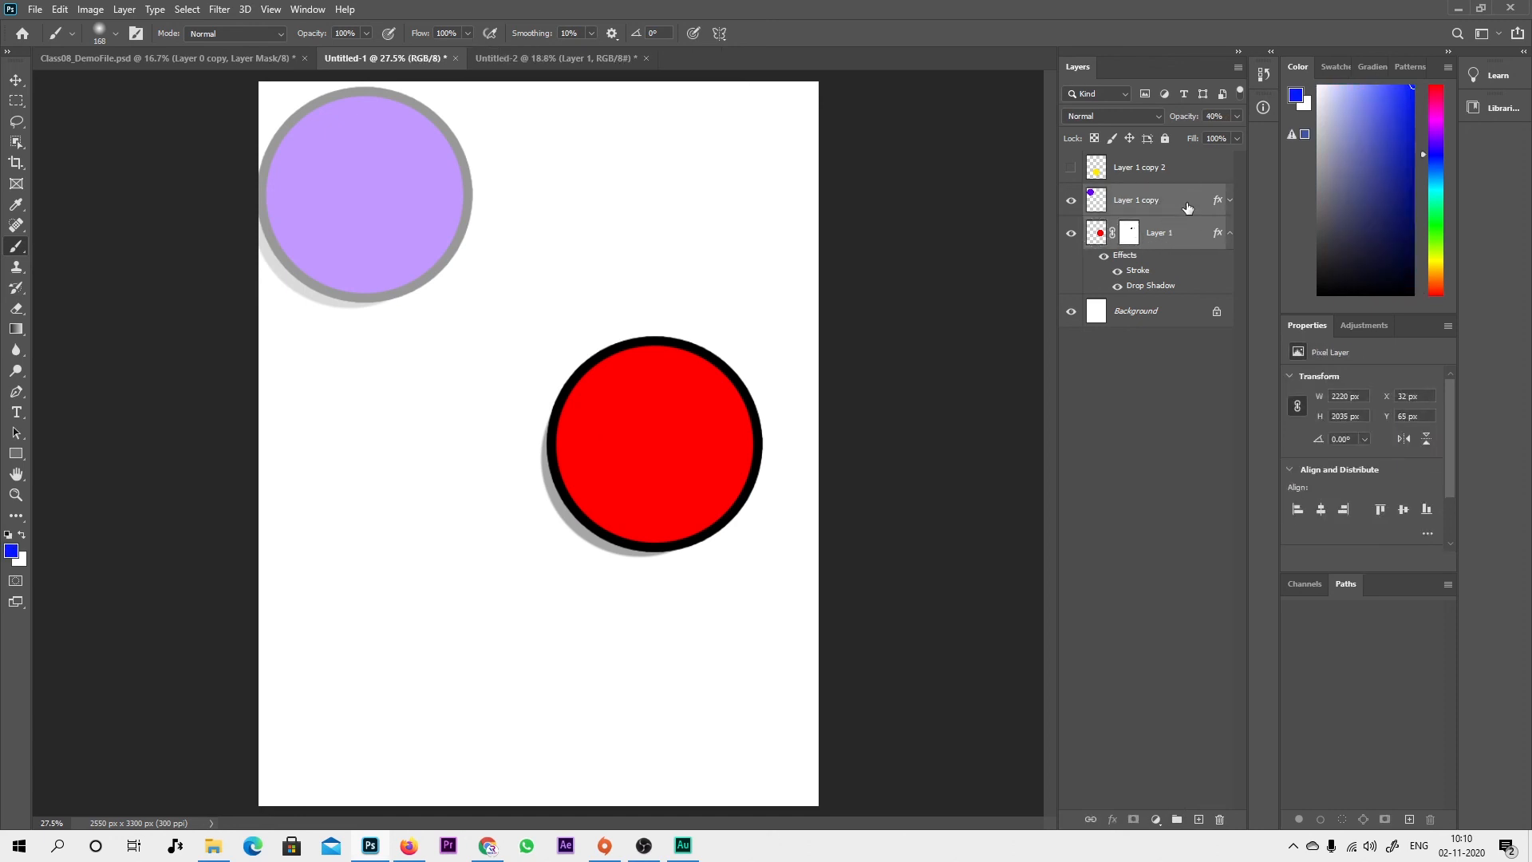
click(1187, 238)
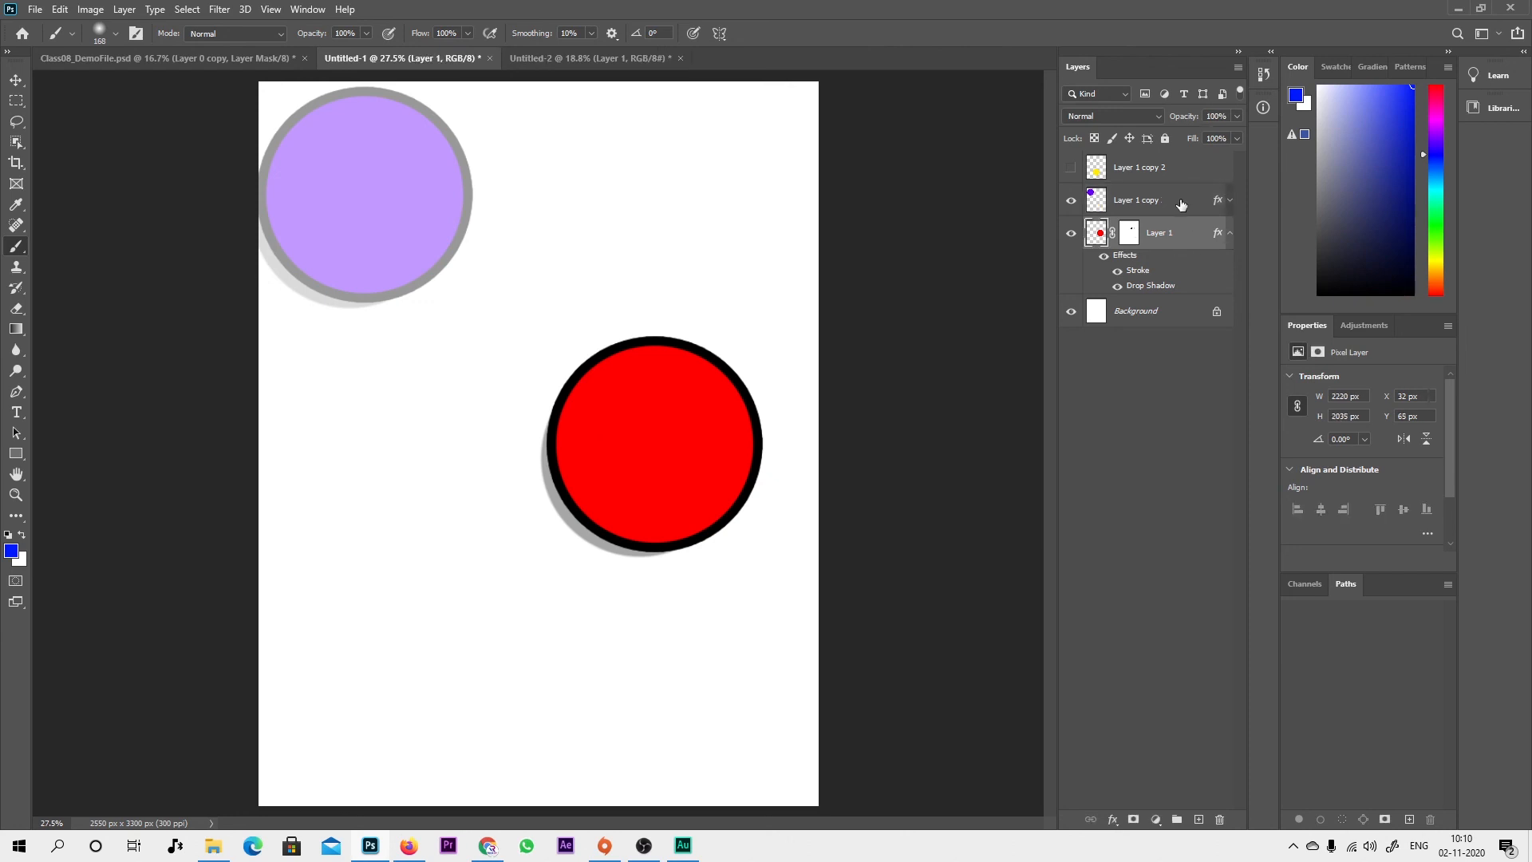
shift+click(1181, 204)
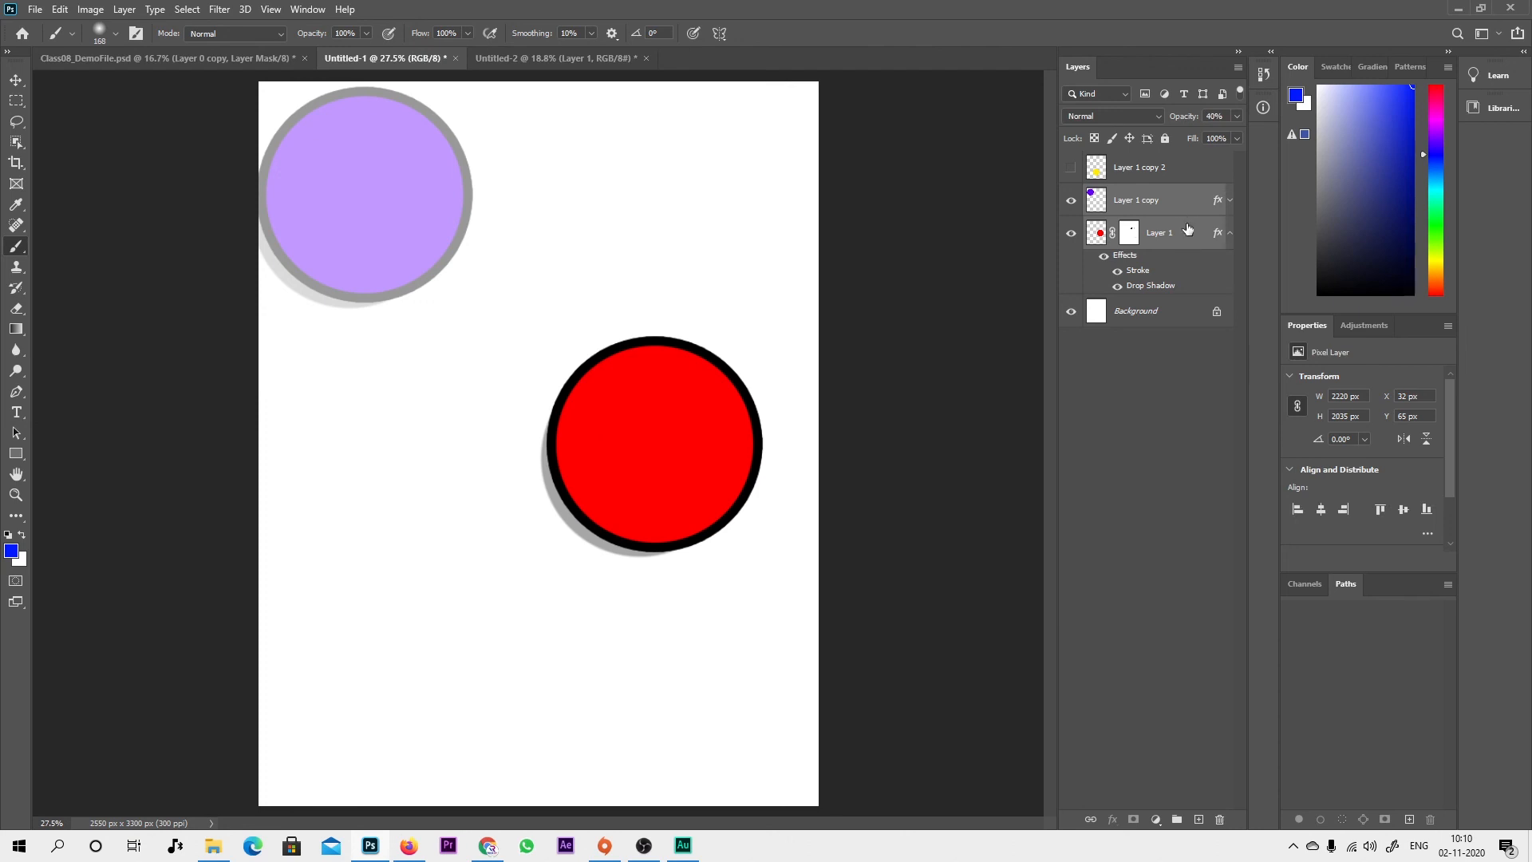
click(1178, 822)
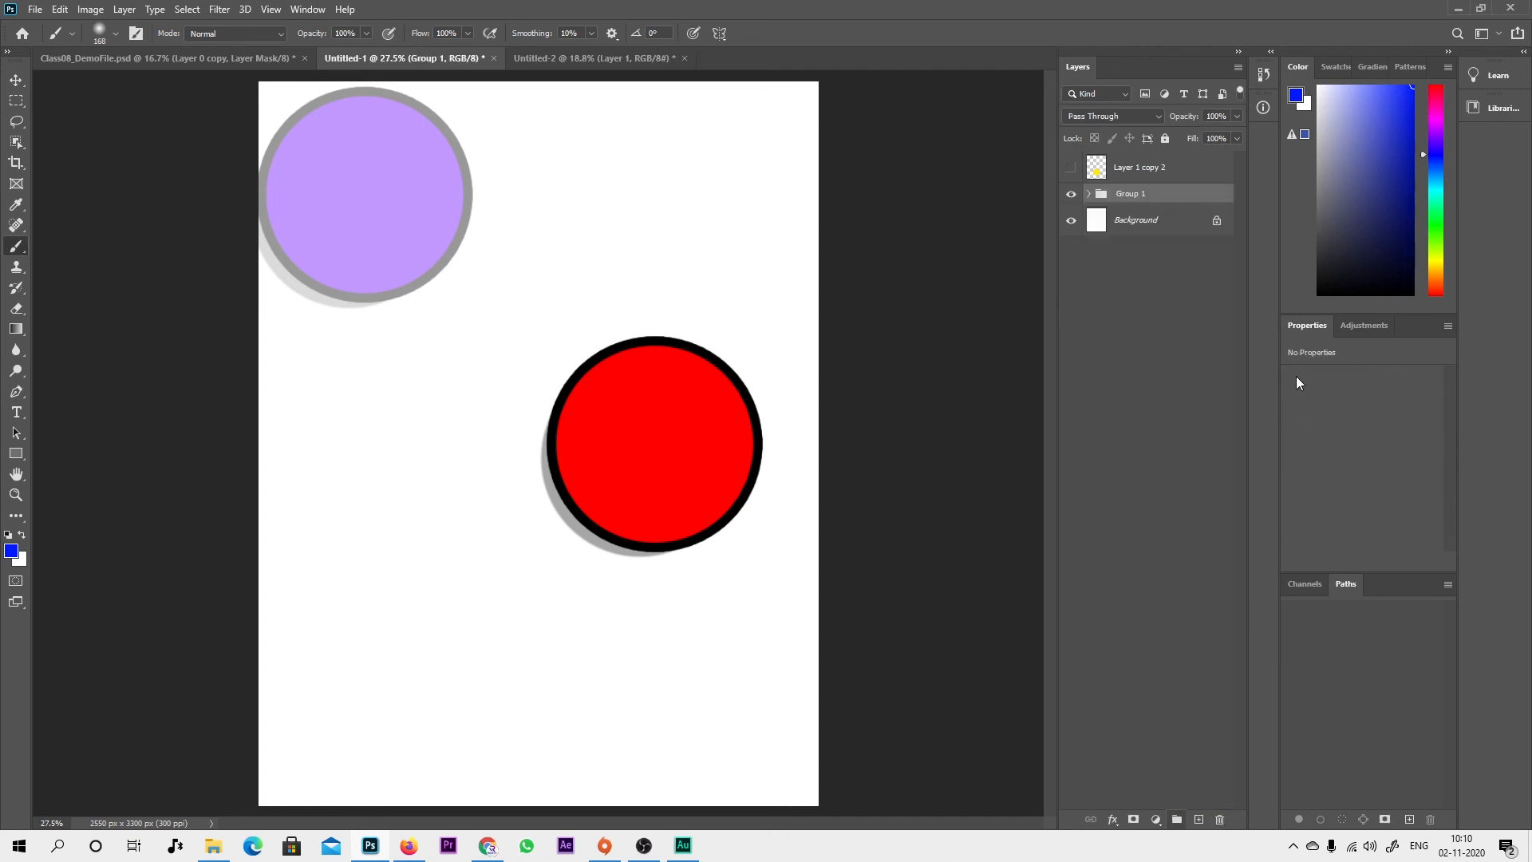
Step: Expand the new group to inspect its contents, collapse it again, and clear the layer selection
click(1088, 194)
click(1089, 195)
click(1141, 633)
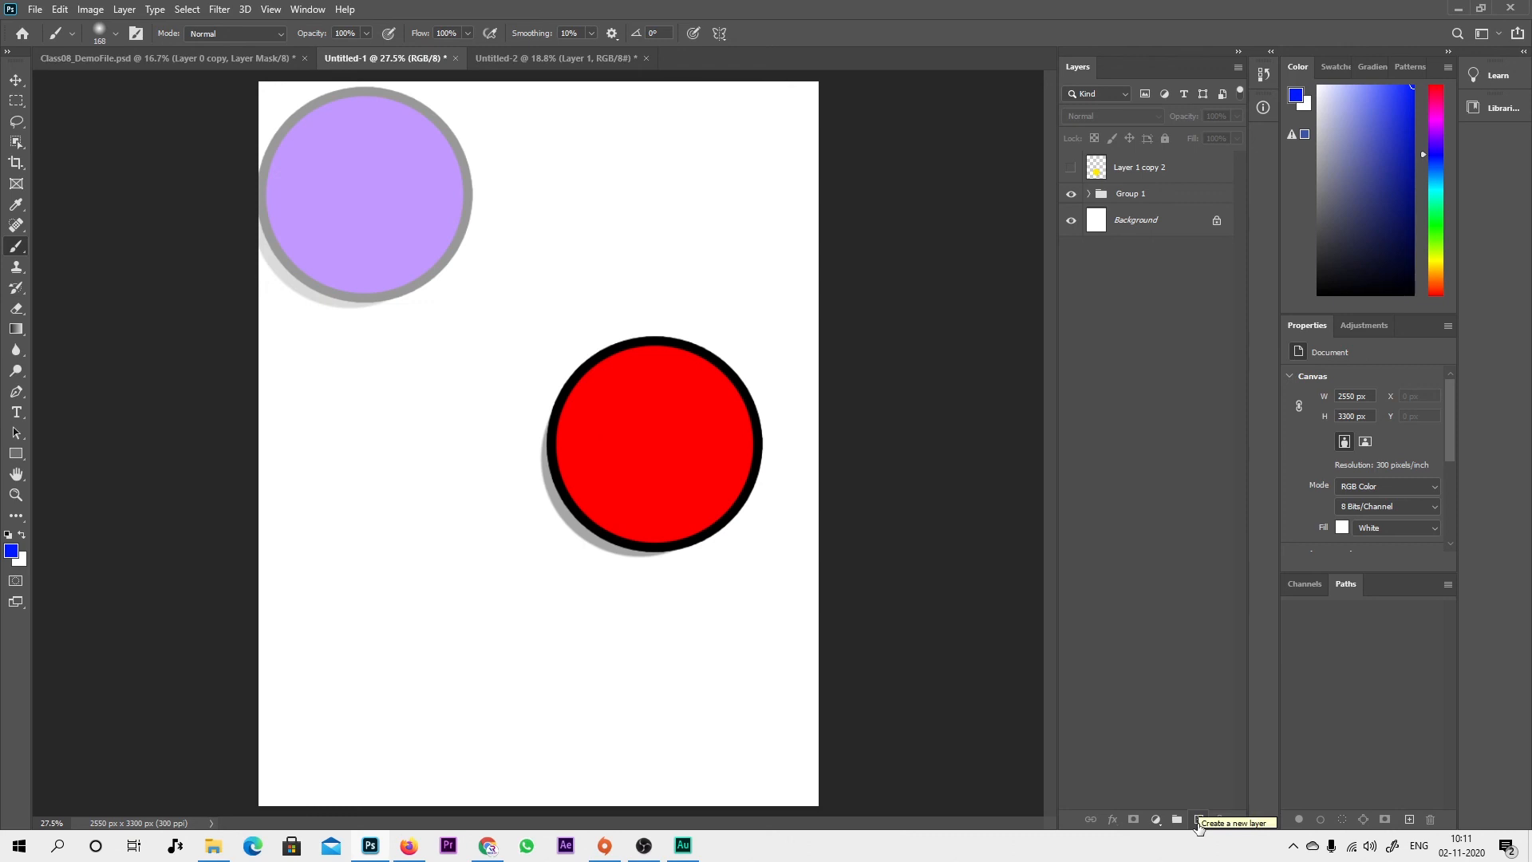
Step: Create a new layer, paint a wavy blue brush stroke down the page, and move it left to about X 229, Y 23 px
click(1197, 820)
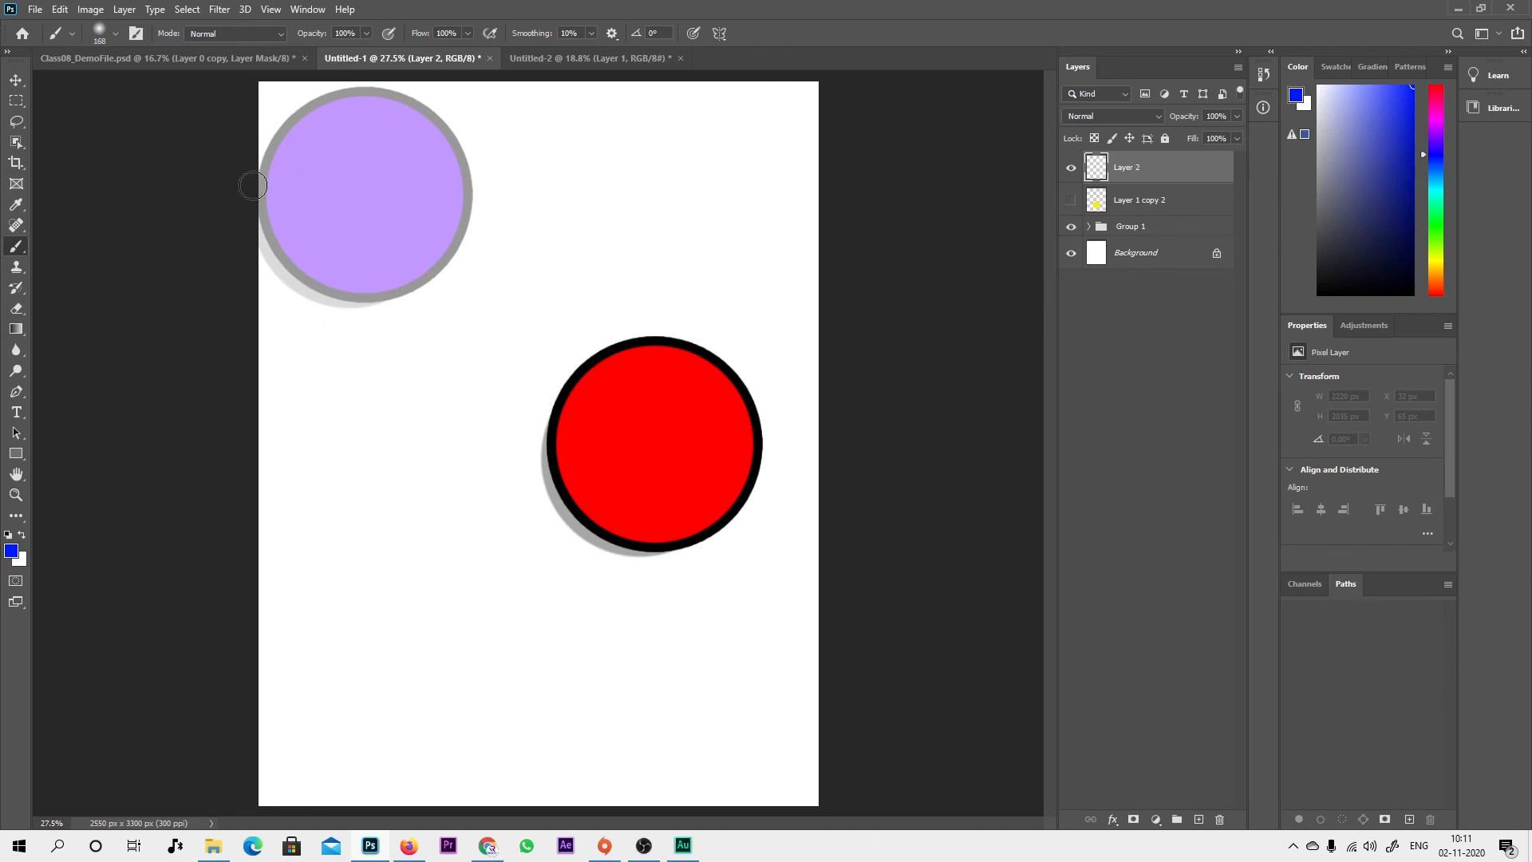
mouse_move(767, 118)
mouse_down()
mouse_move(547, 307)
mouse_move(370, 571)
mouse_move(403, 727)
mouse_up()
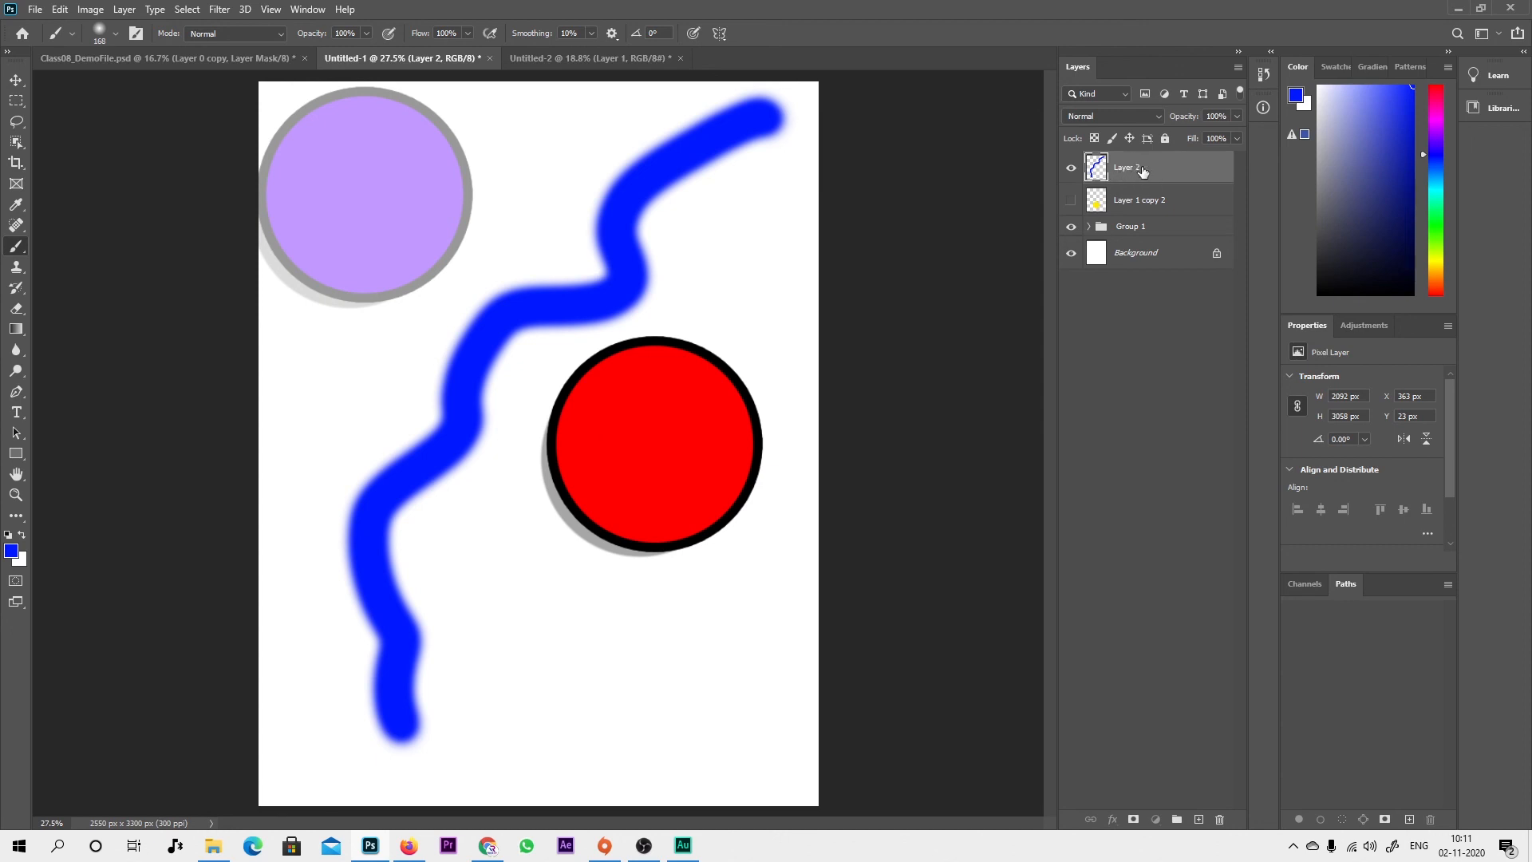
click(16, 80)
mouse_move(620, 273)
mouse_down()
mouse_move(647, 339)
mouse_move(714, 416)
mouse_move(647, 393)
mouse_move(447, 209)
mouse_move(687, 200)
mouse_move(610, 270)
mouse_move(645, 254)
mouse_up()
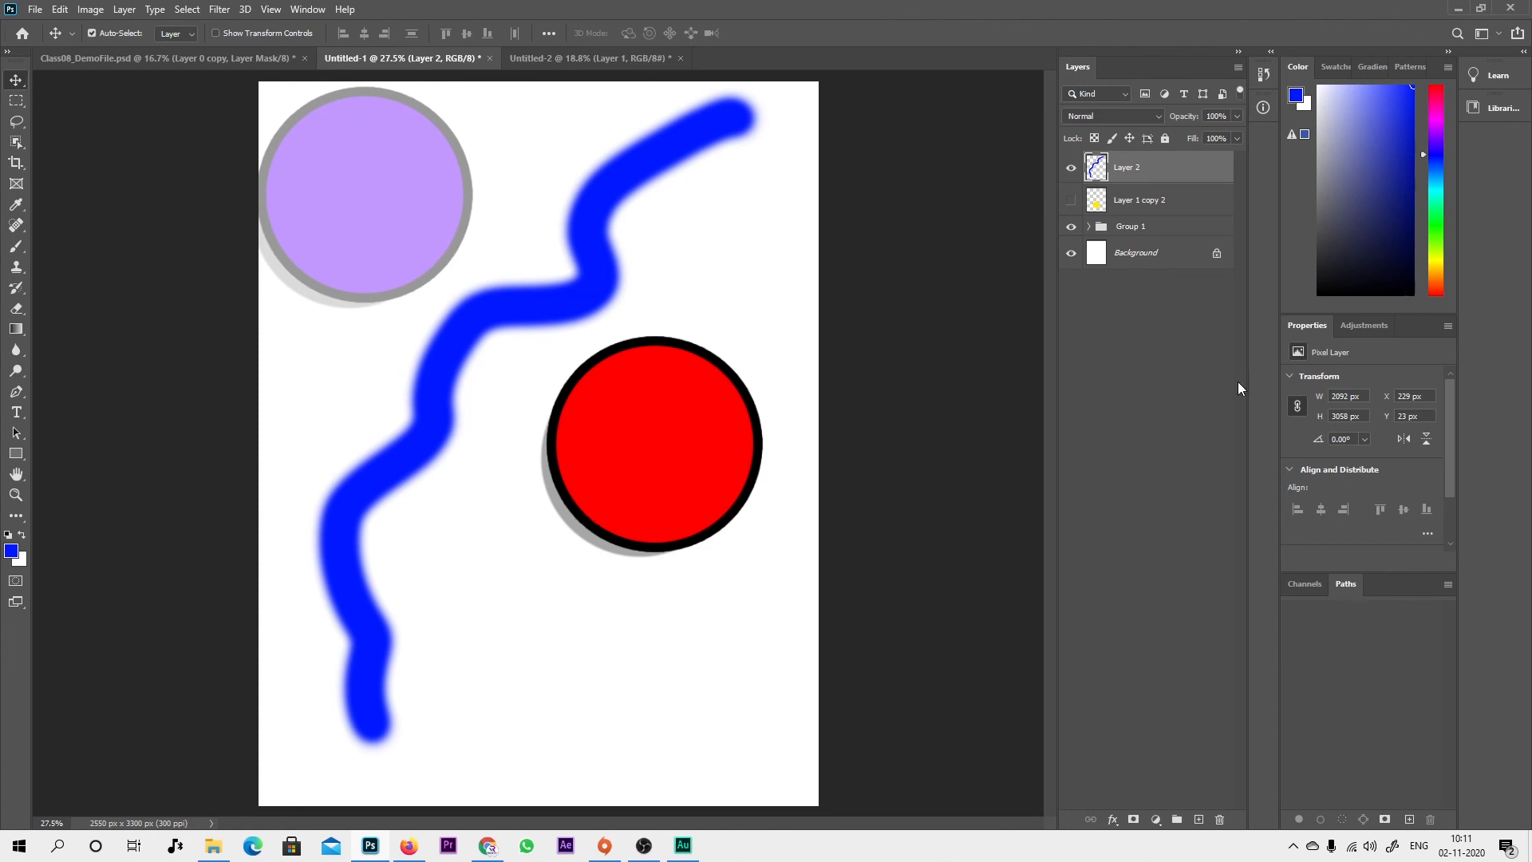
Step: Delete the layer holding the blue stroke and the hidden Layer 1 copy 2
click(1219, 820)
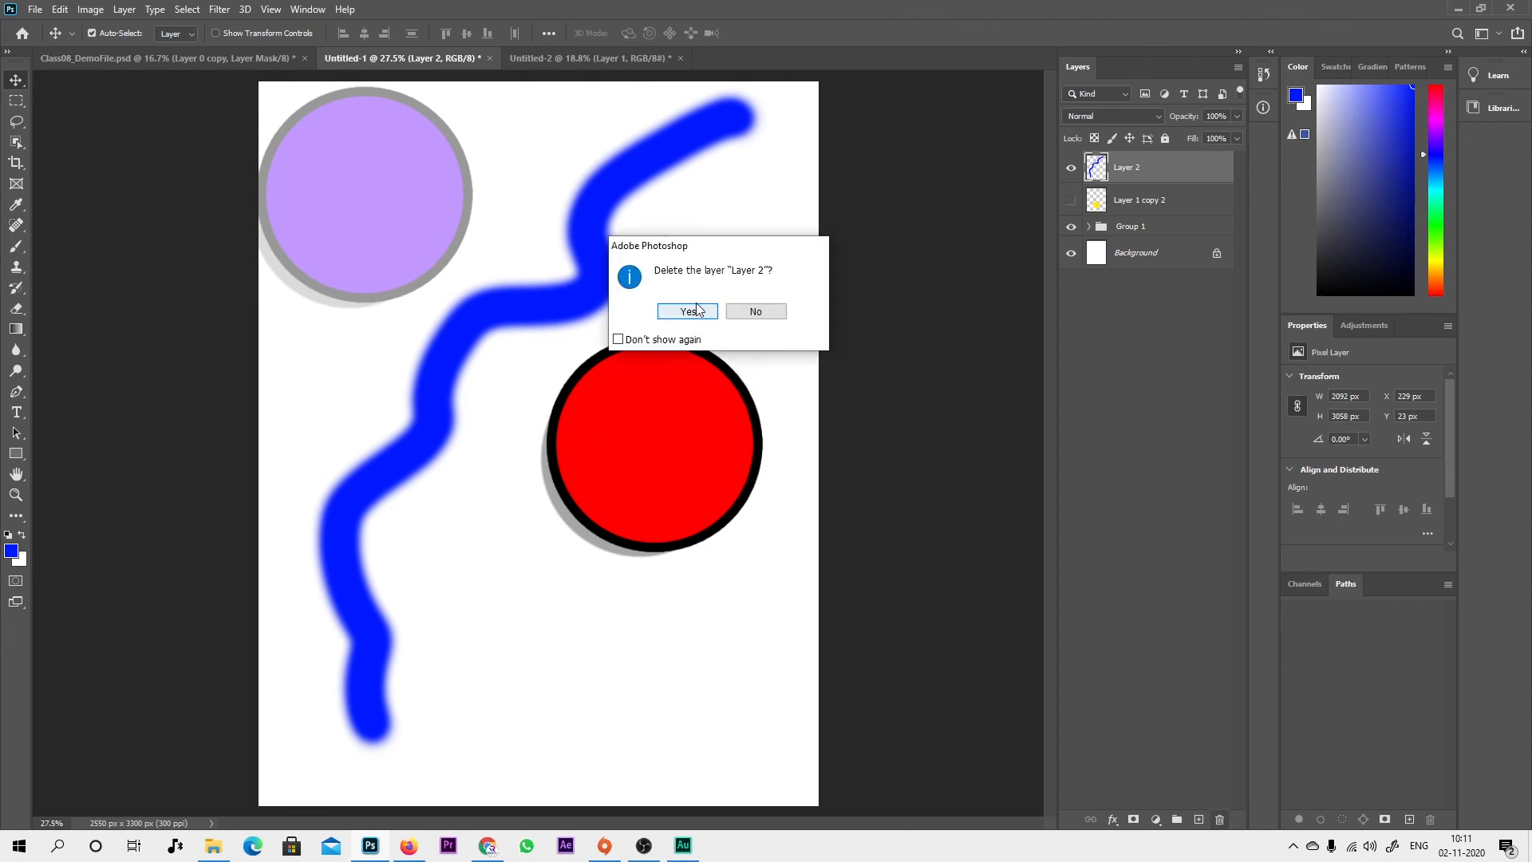
click(691, 312)
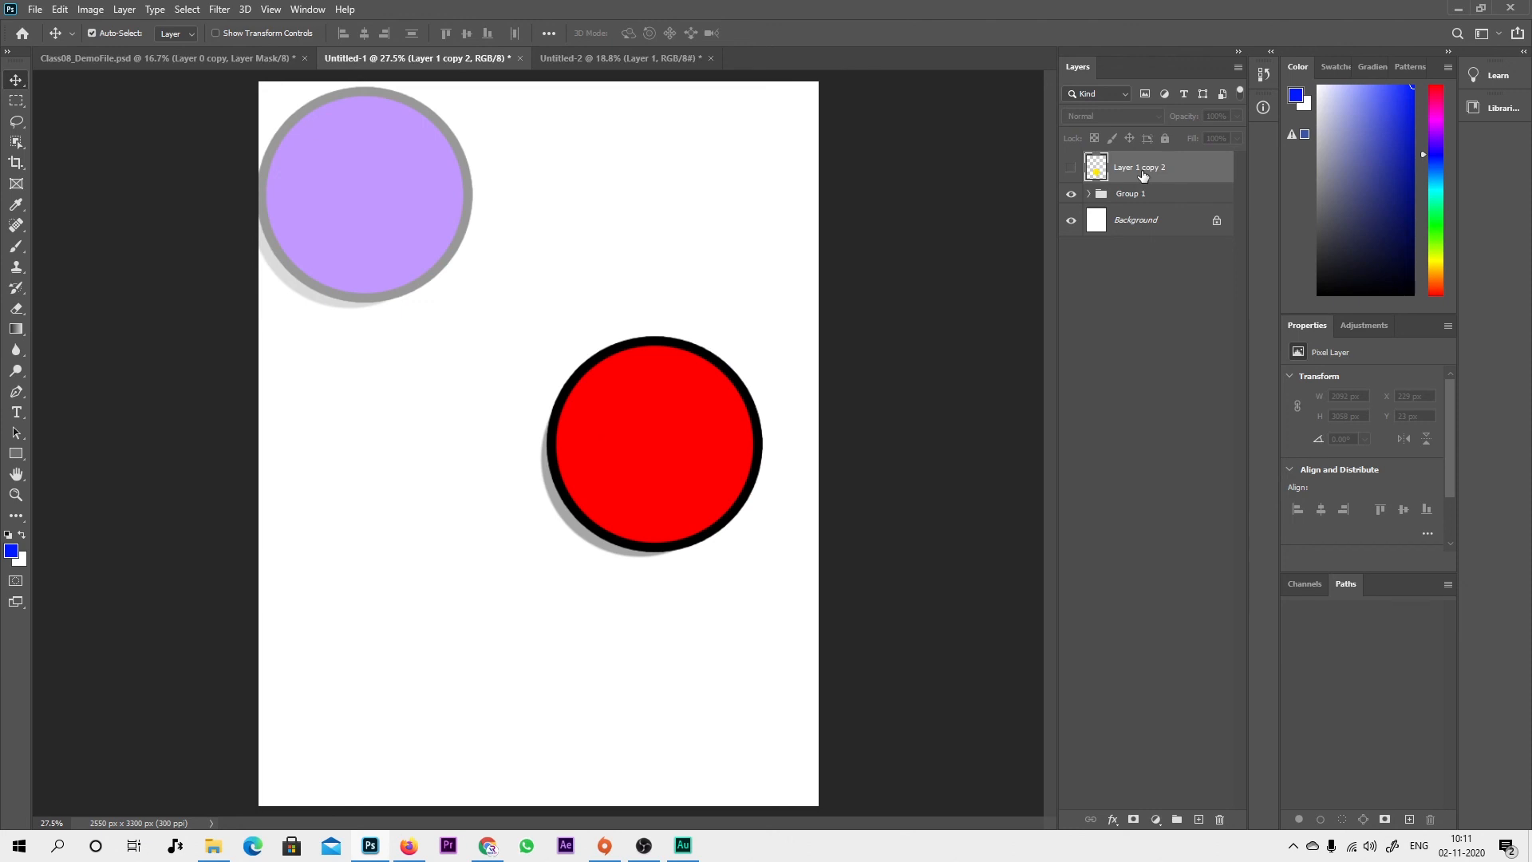
key(Delete)
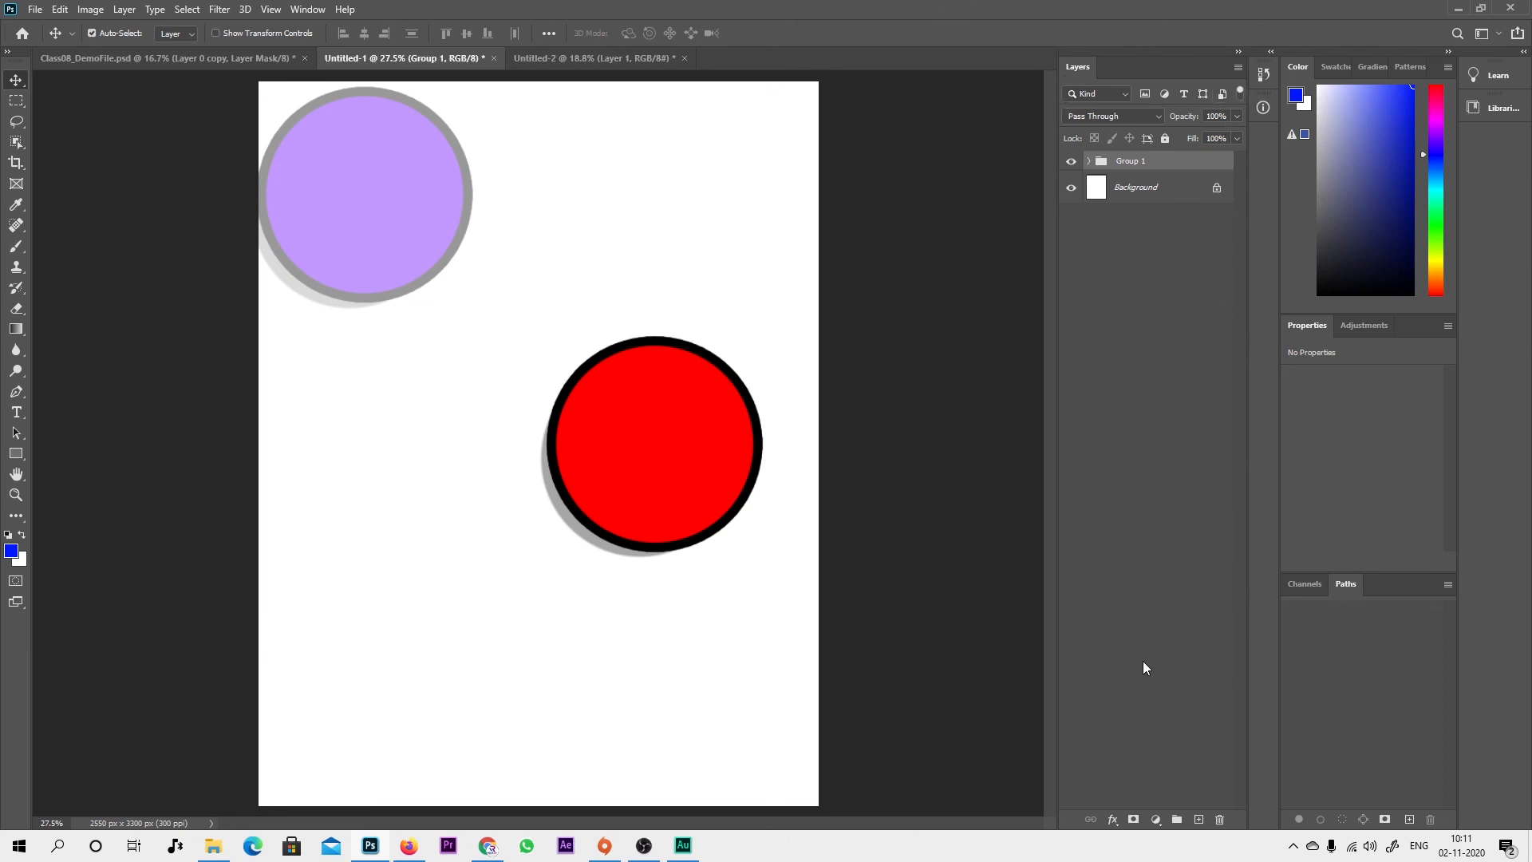
Step: Select the Background layer and look through its available commands and the Layers panel options without applying any
click(1173, 560)
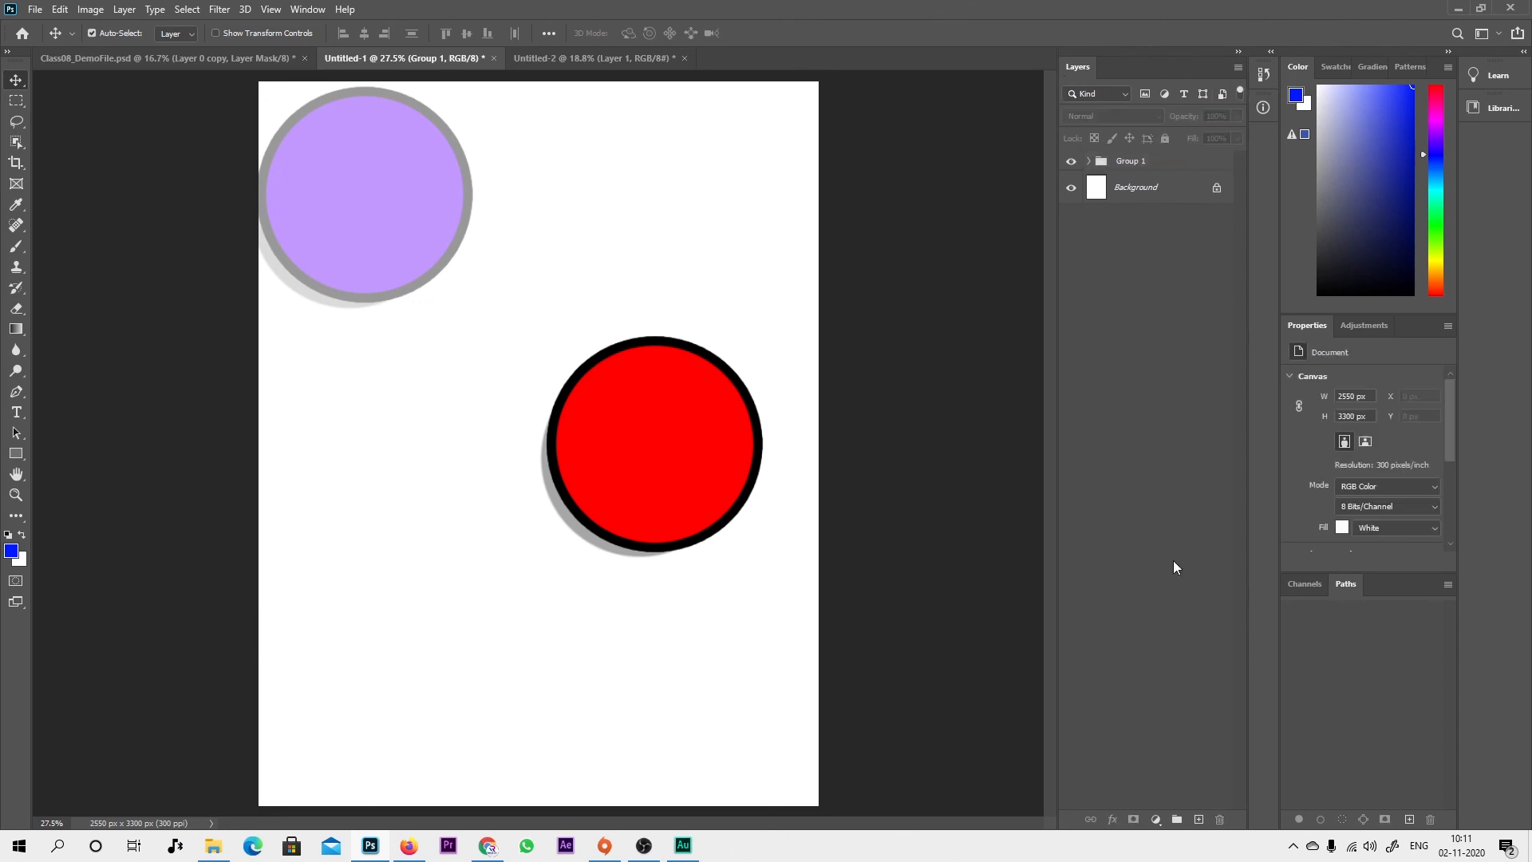
right_click(1180, 185)
click(1256, 145)
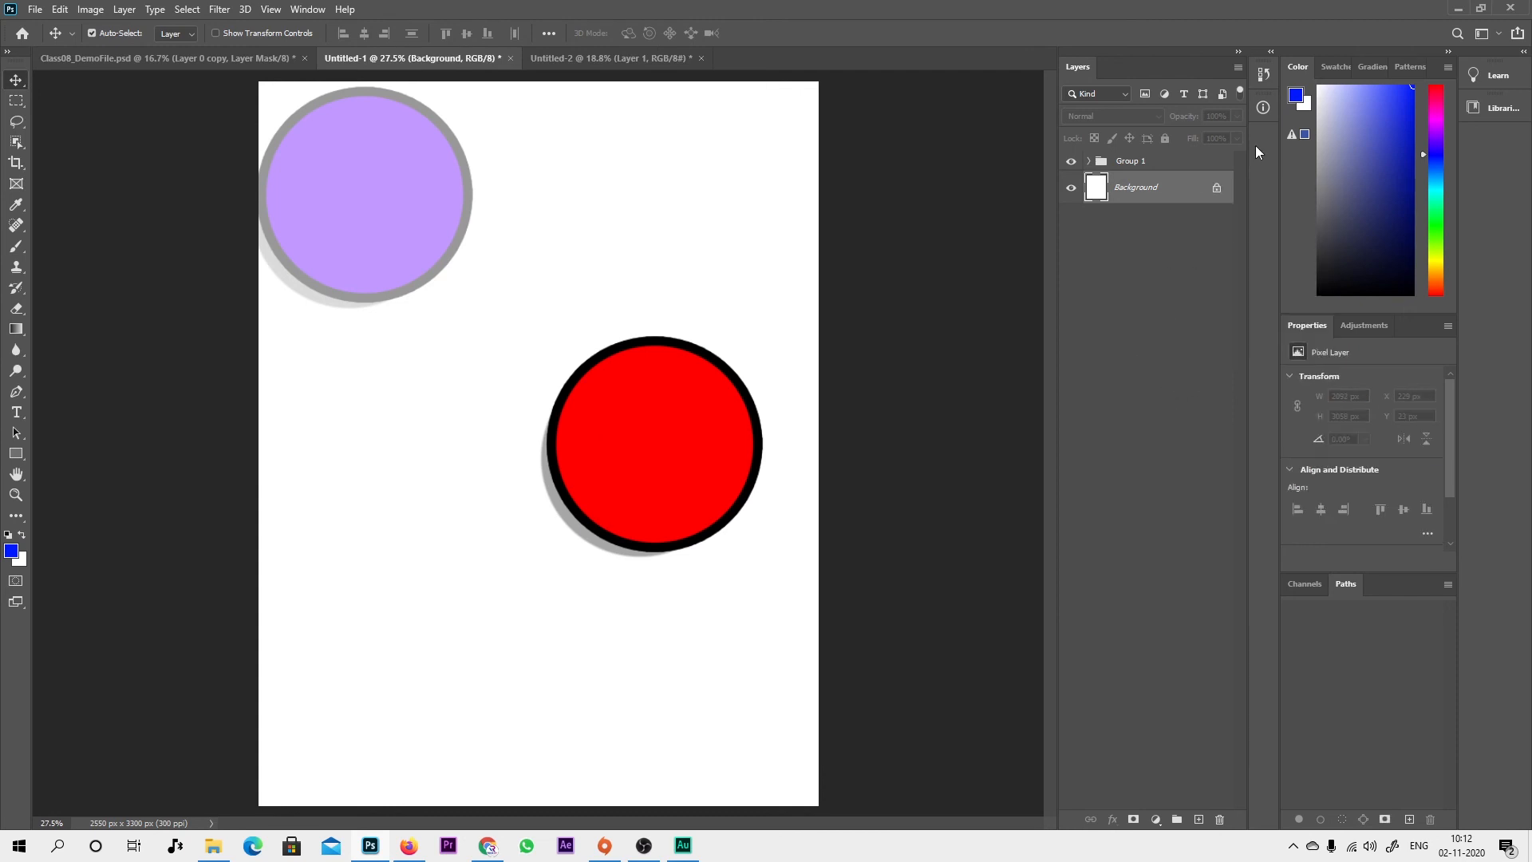
click(1239, 69)
click(1219, 69)
click(1238, 69)
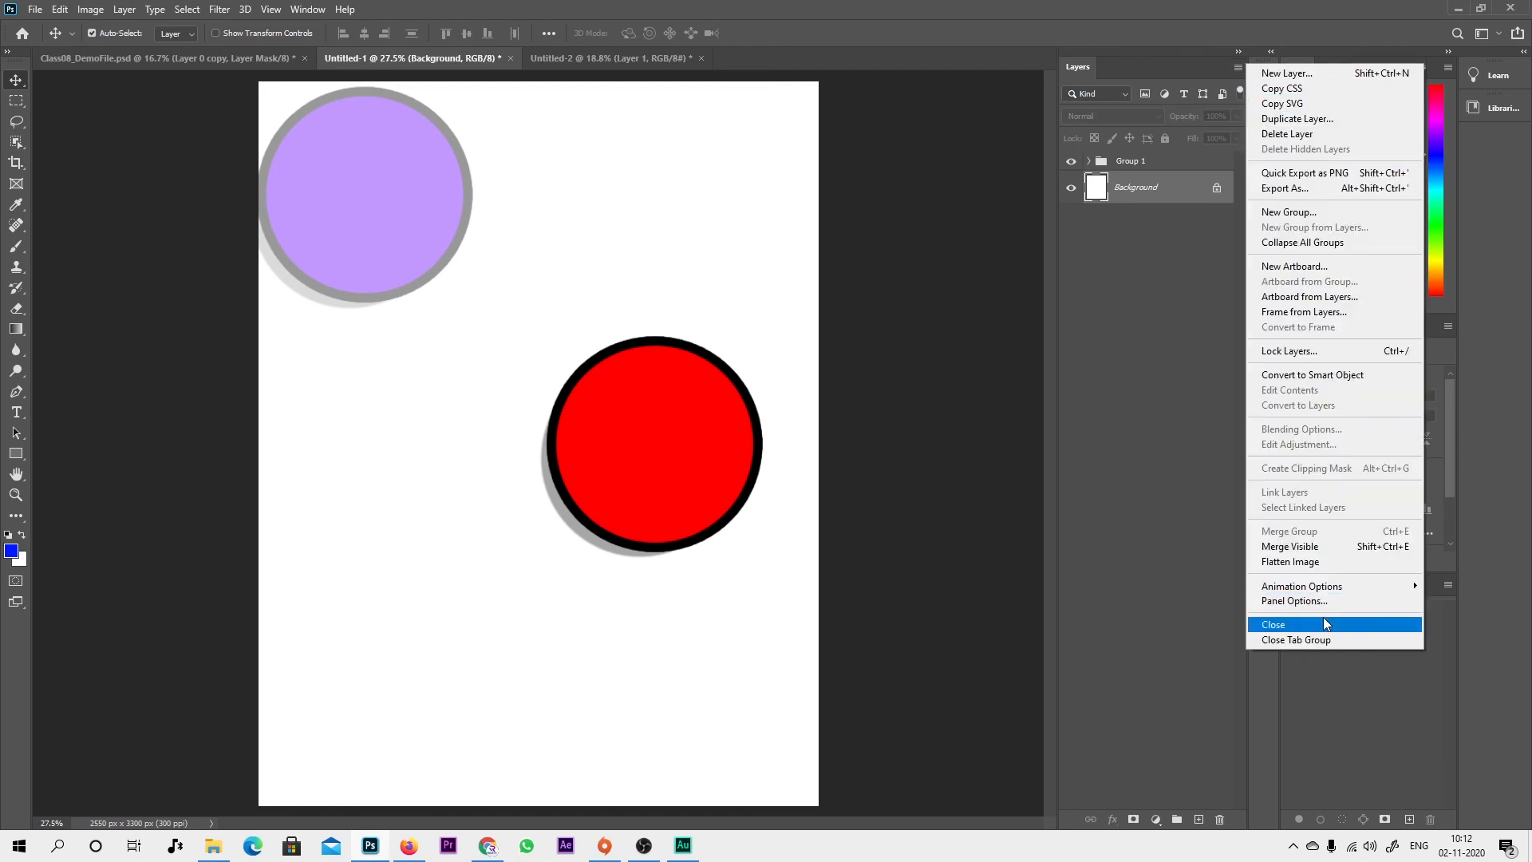
click(1184, 521)
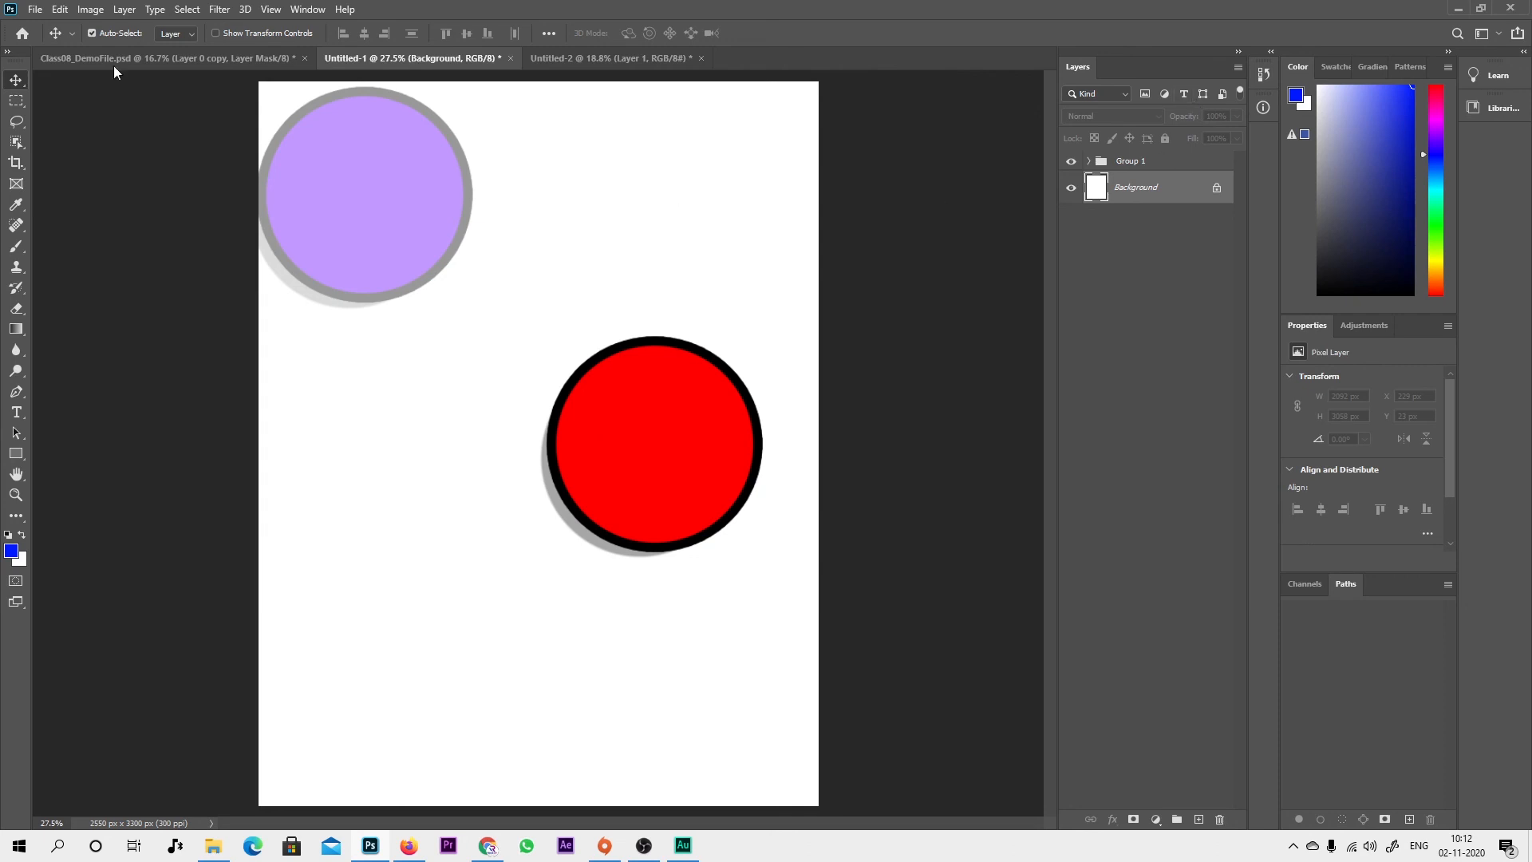
Step: Examine the commands for creating new layers, close them unused, and clear the layer selection
click(123, 10)
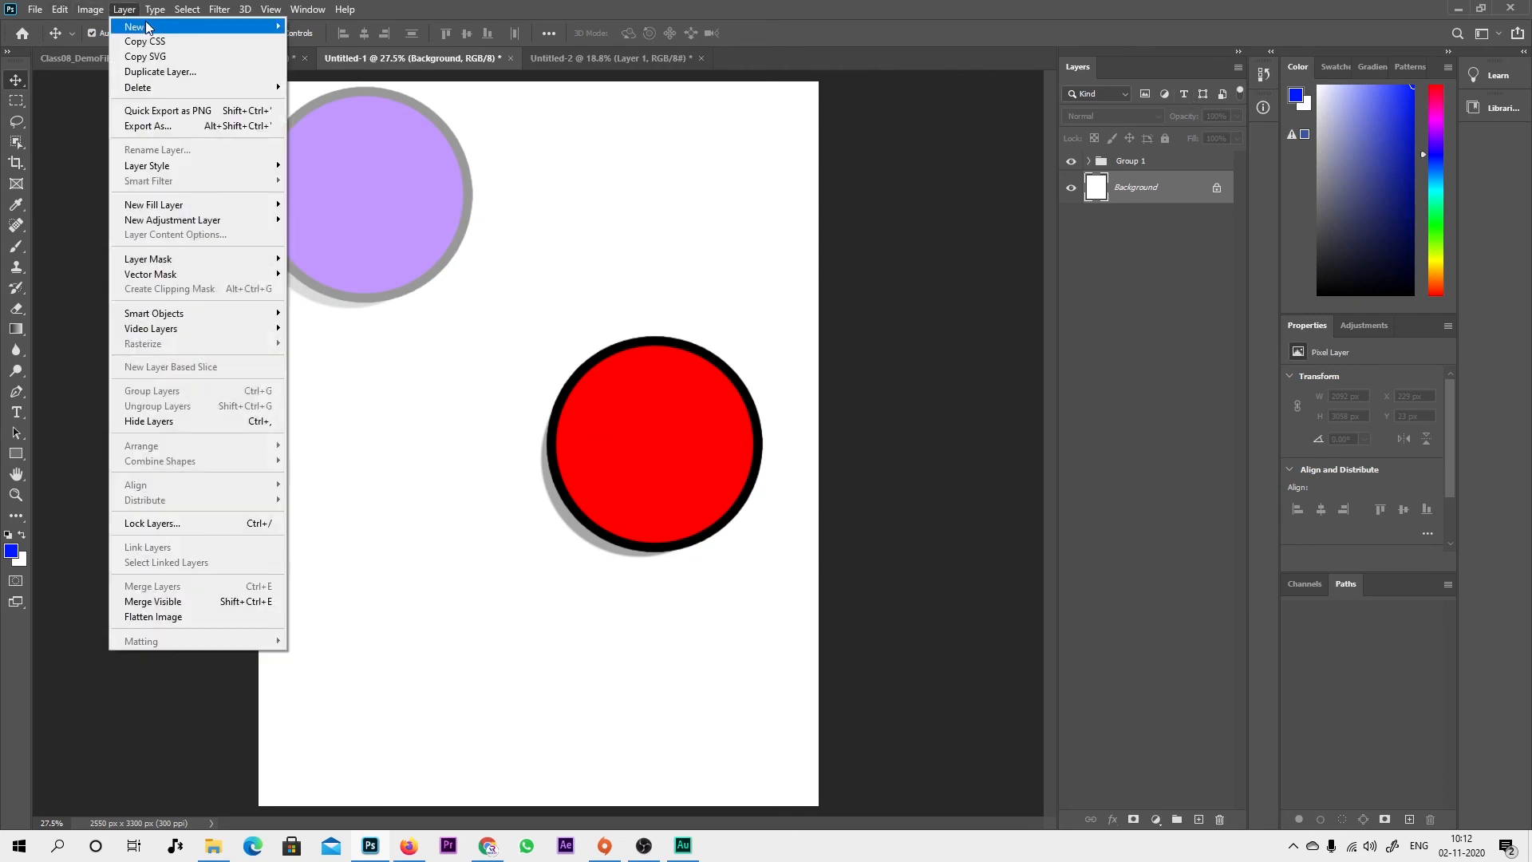
mouse_move(146, 28)
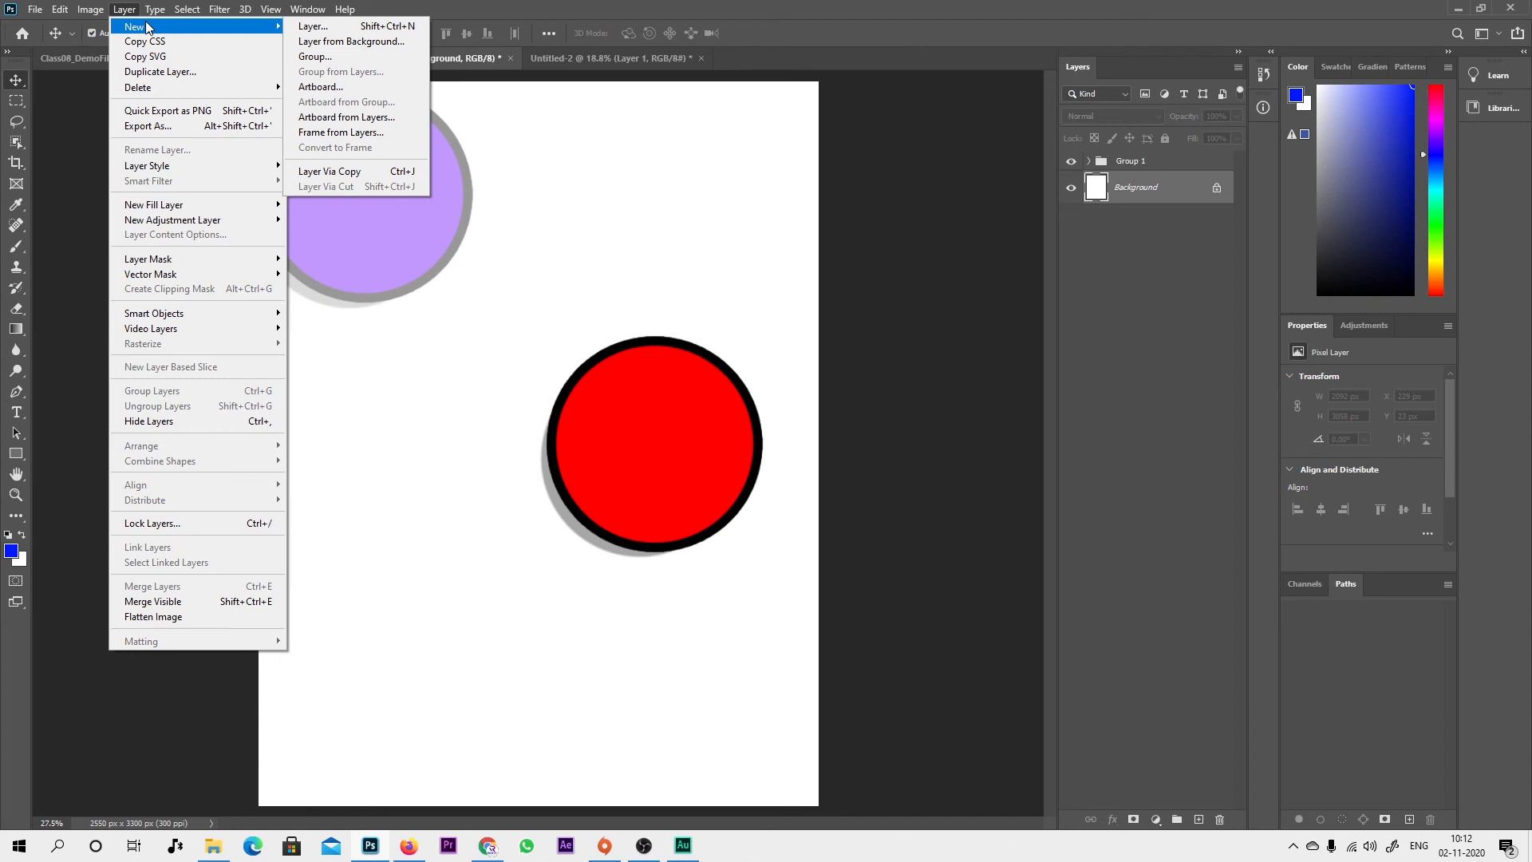
click(1183, 353)
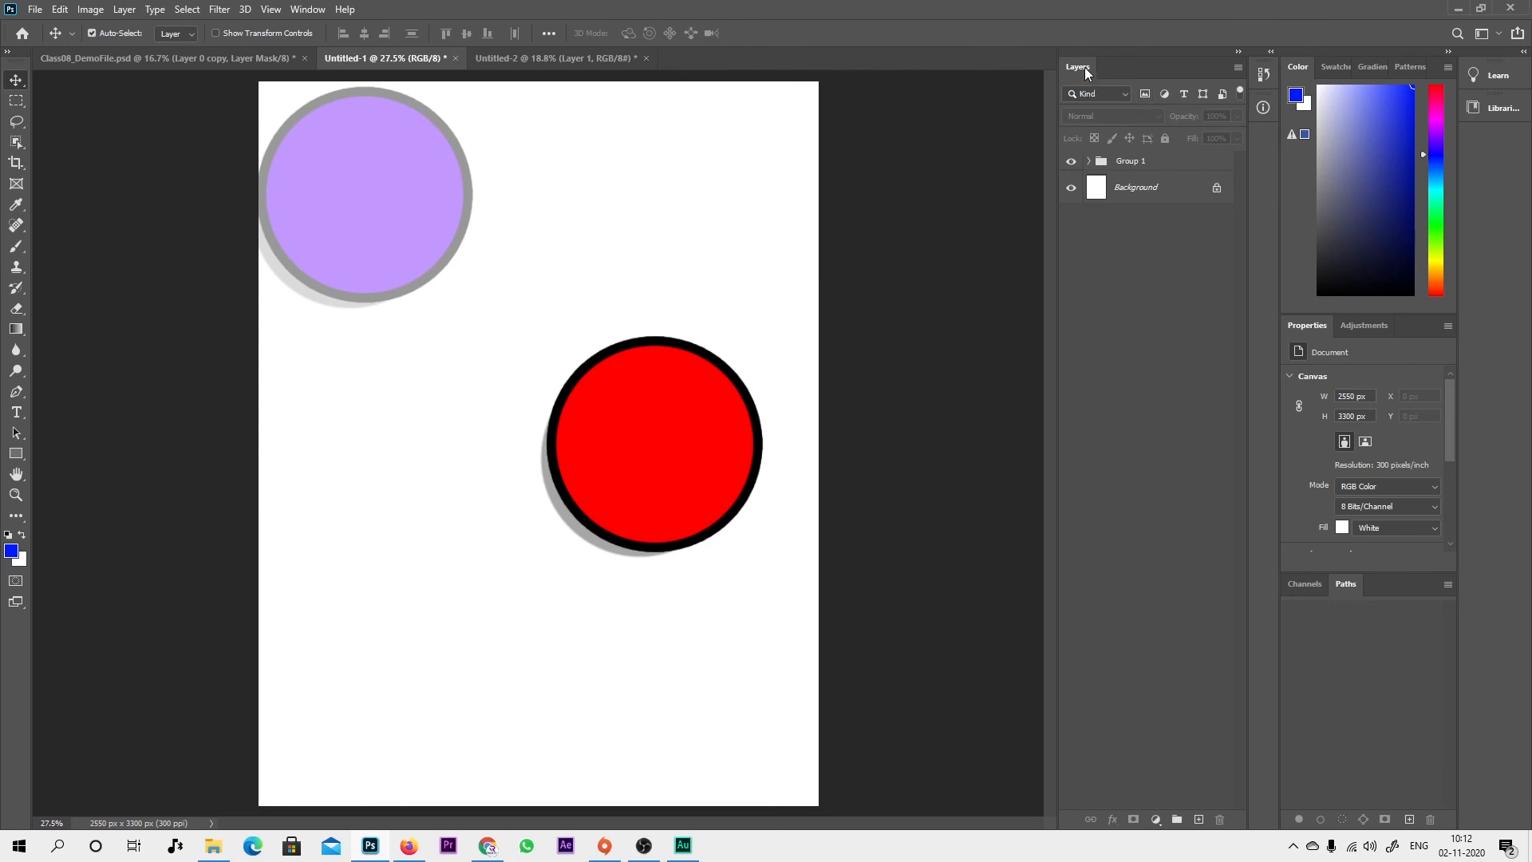